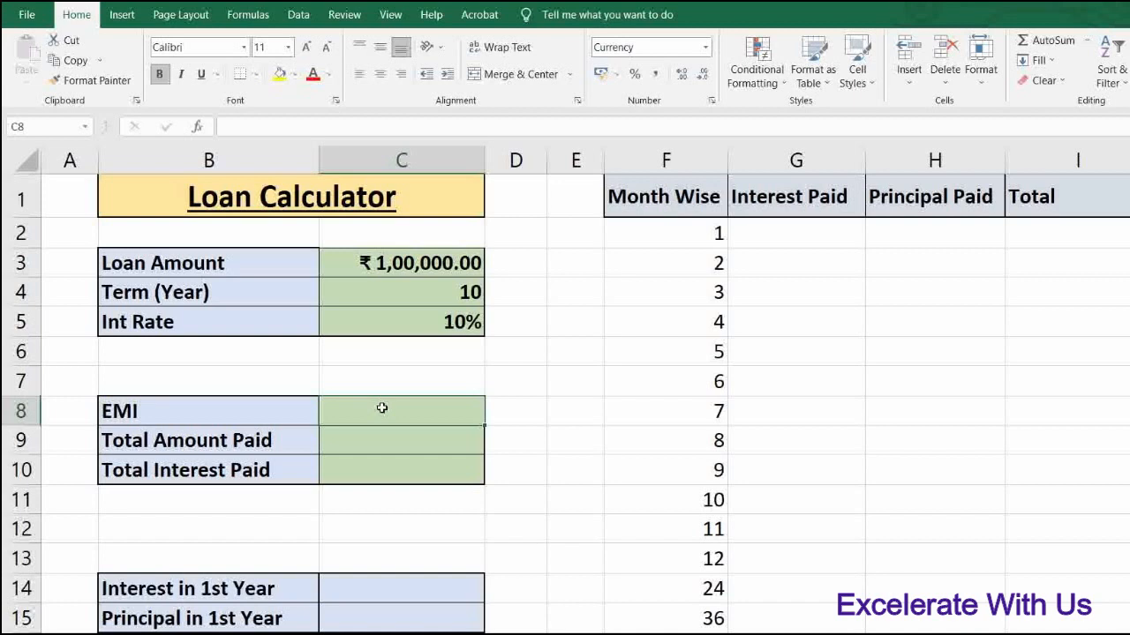
Calculate the EMI in C8 with the formula =PMT(C5/12,C4*12,C3,,0).
{"action": "double_click", "coordinate": [381, 408]}
{"action": "type", "text": "="}
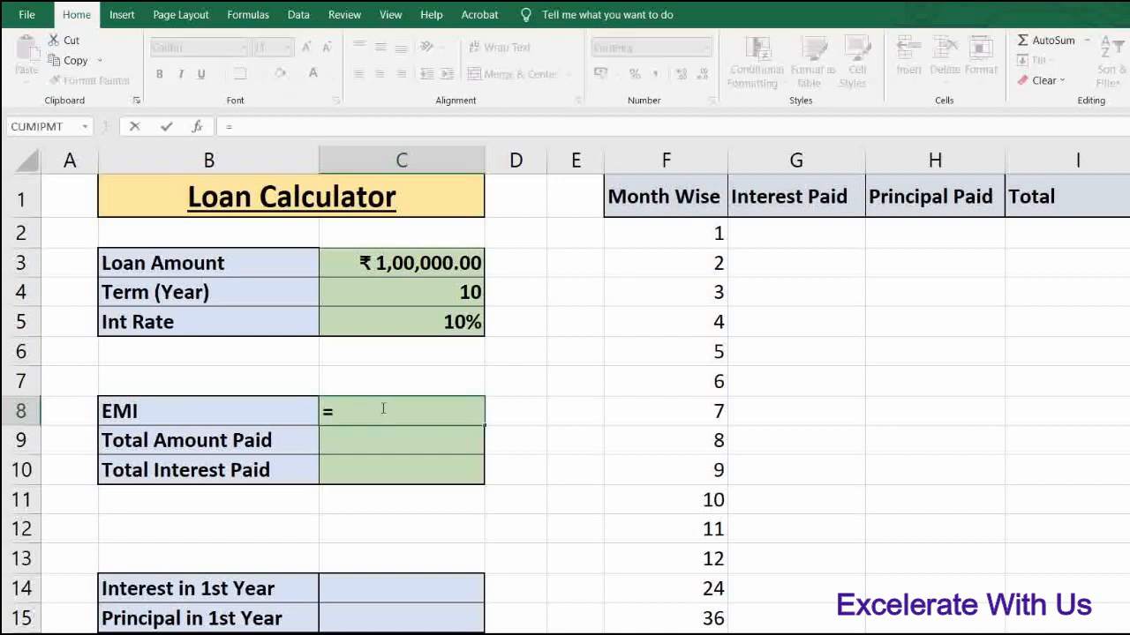
{"action": "type", "text": "pmt"}
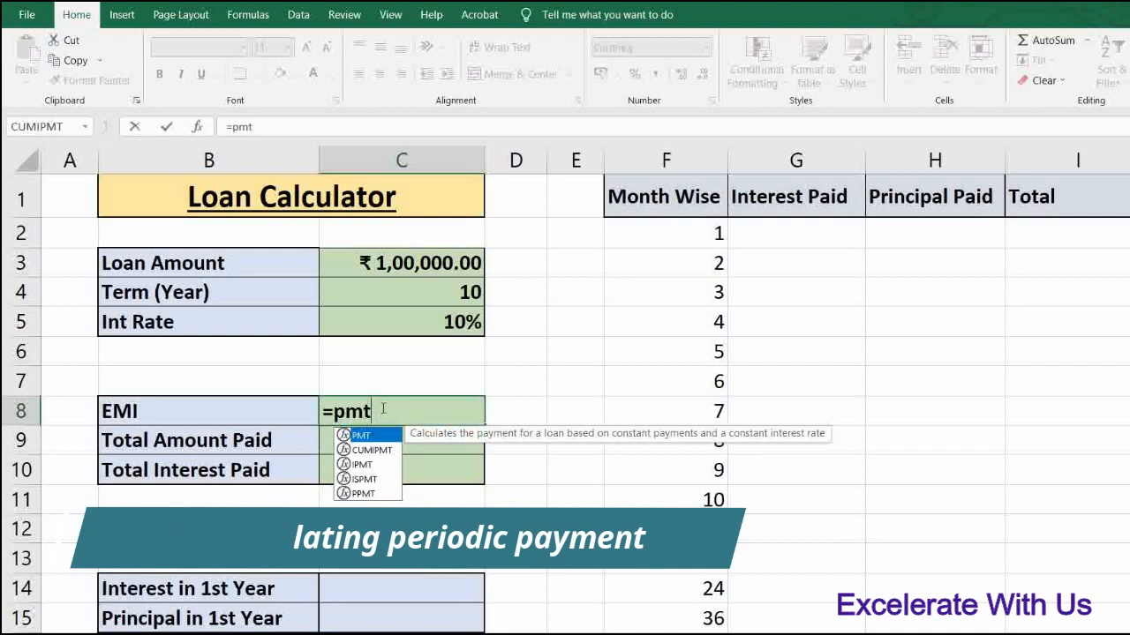
{"action": "type", "text": "("}
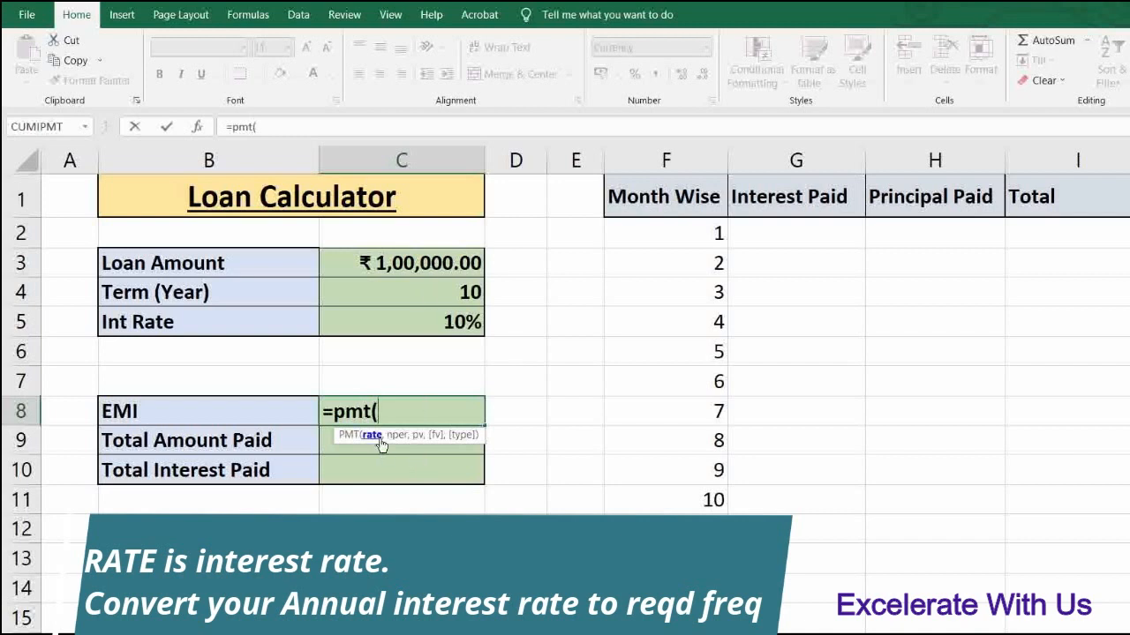
{"action": "left_click", "coordinate": [429, 323]}
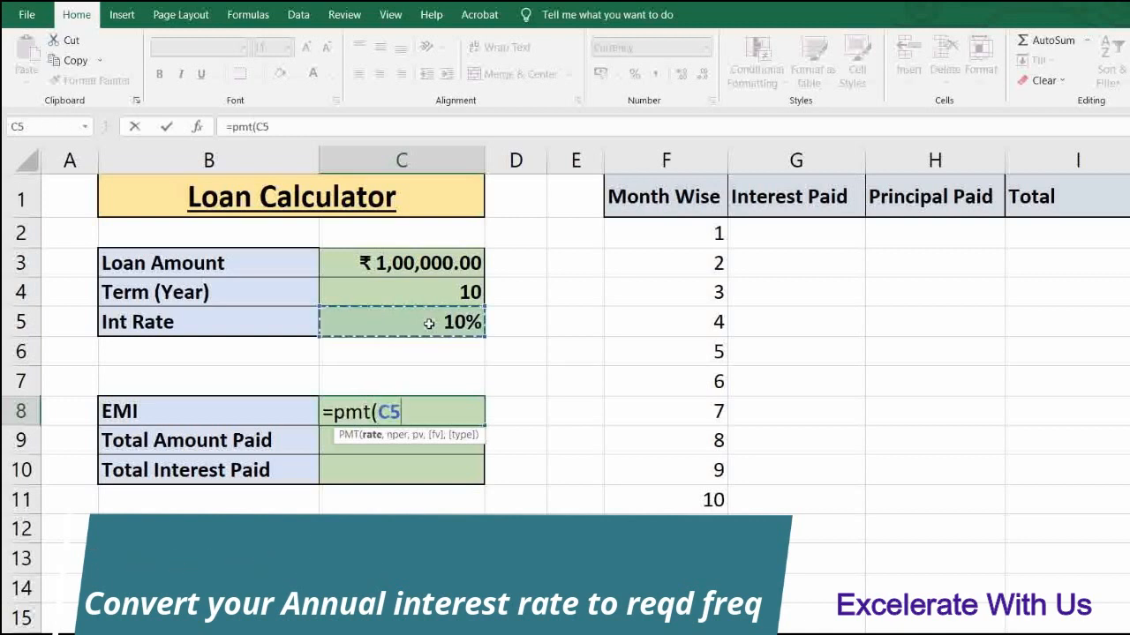
{"action": "type", "text": "/12"}
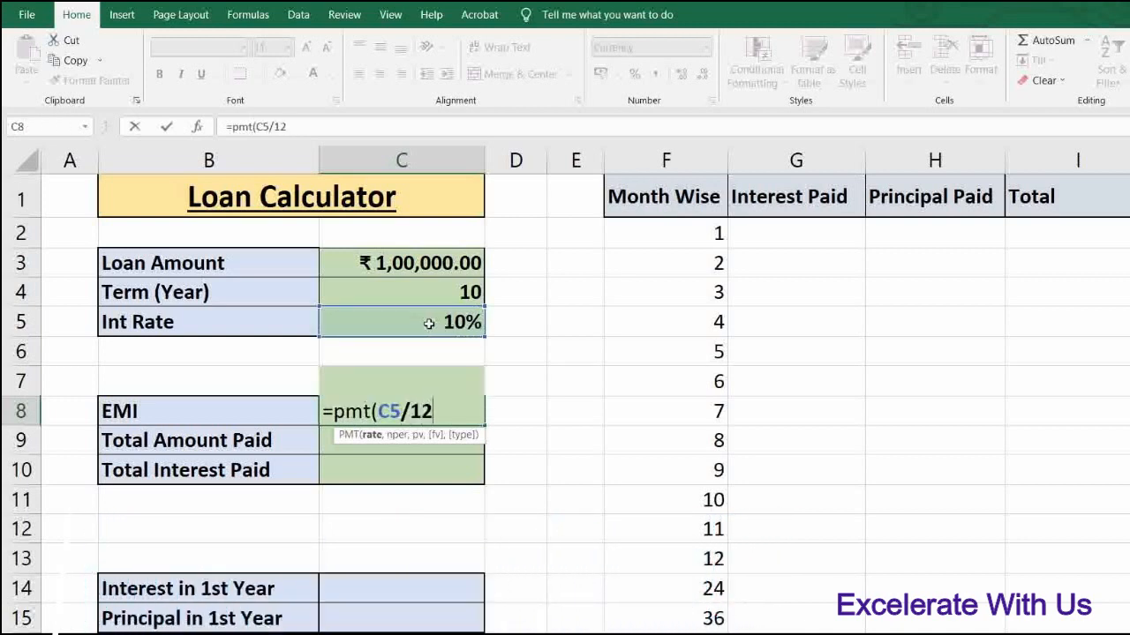
{"action": "type", "text": ","}
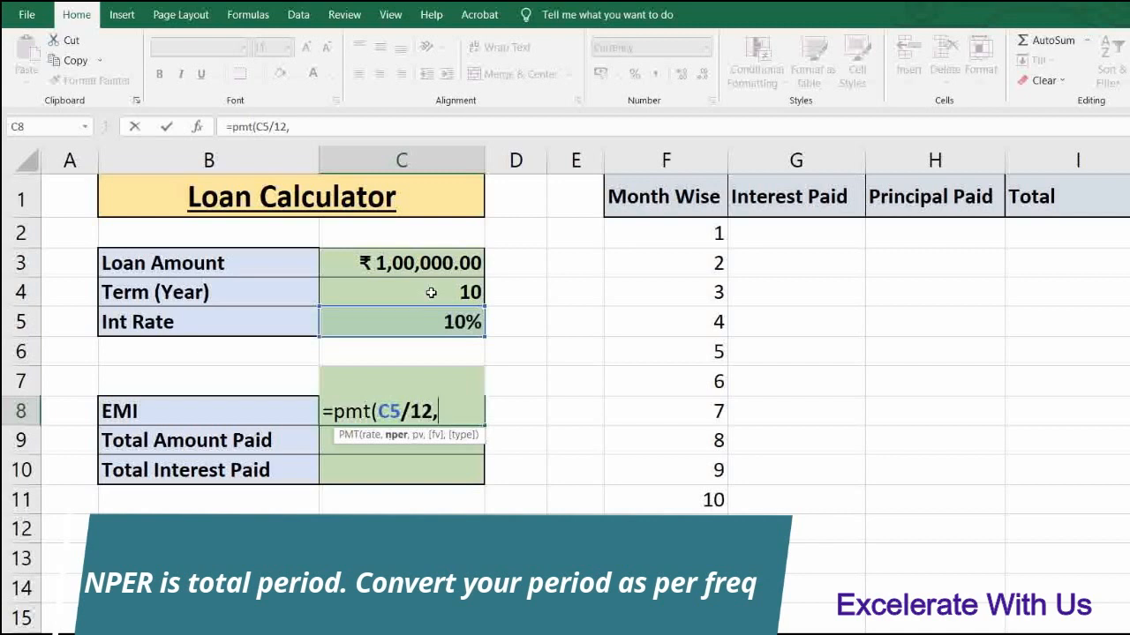
{"action": "left_click", "coordinate": [431, 292]}
{"action": "type", "text": "*12"}
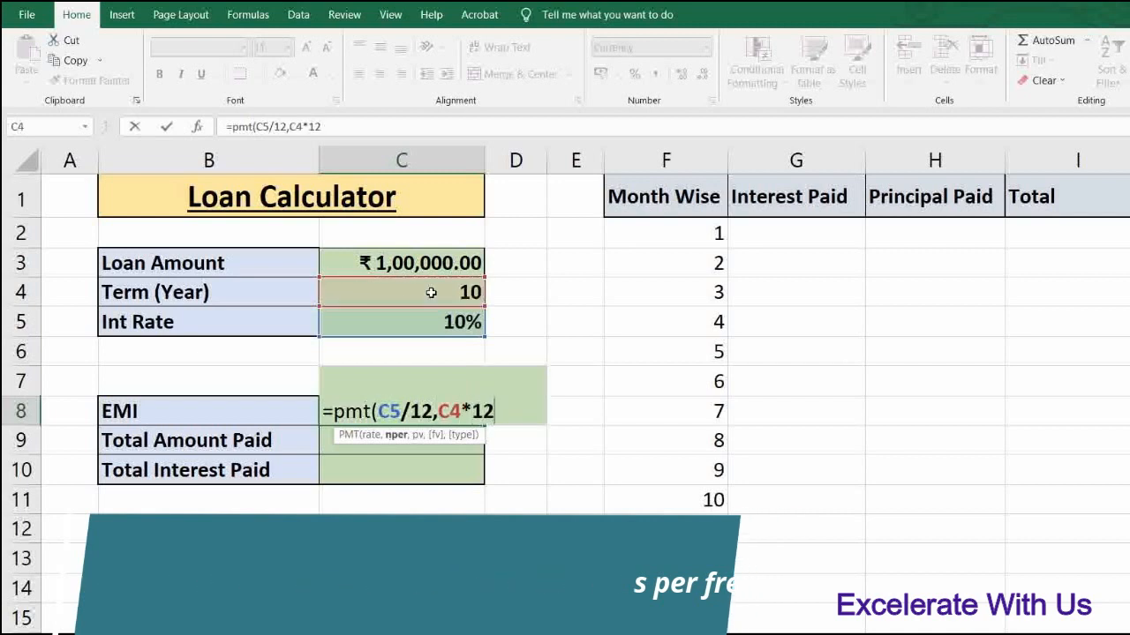
{"action": "type", "text": ","}
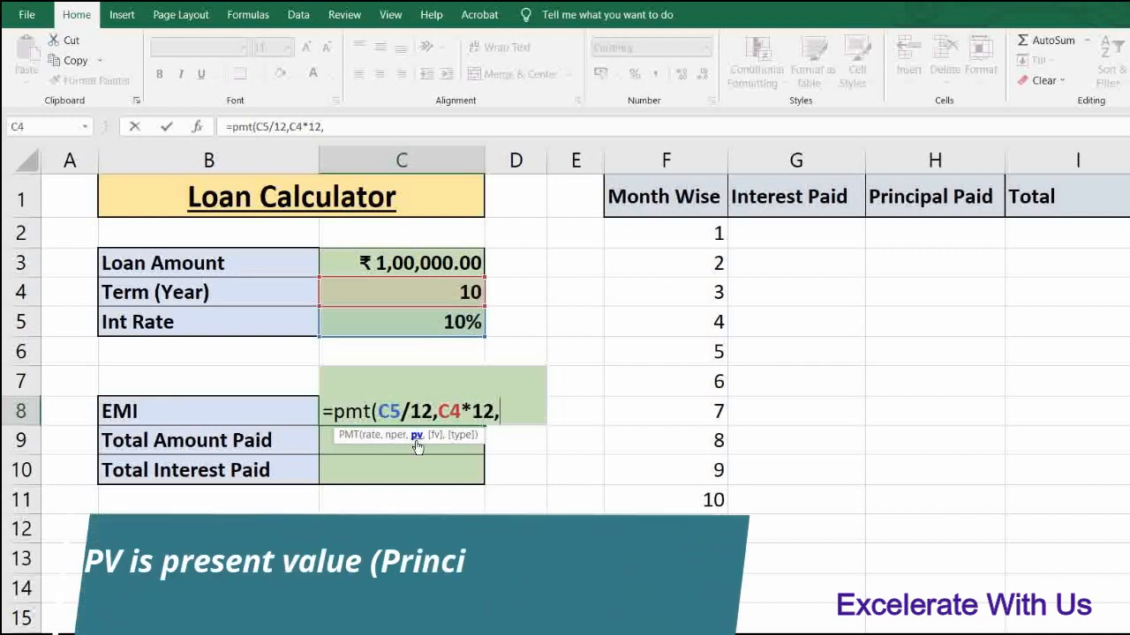
{"action": "left_click", "coordinate": [424, 262]}
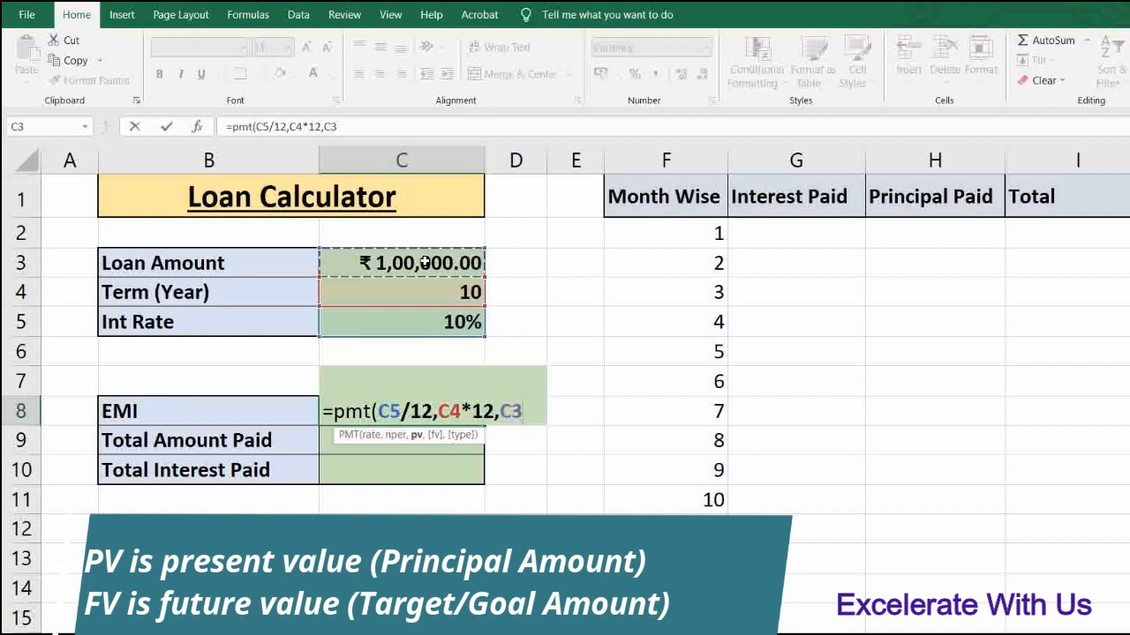
{"action": "type", "text": ","}
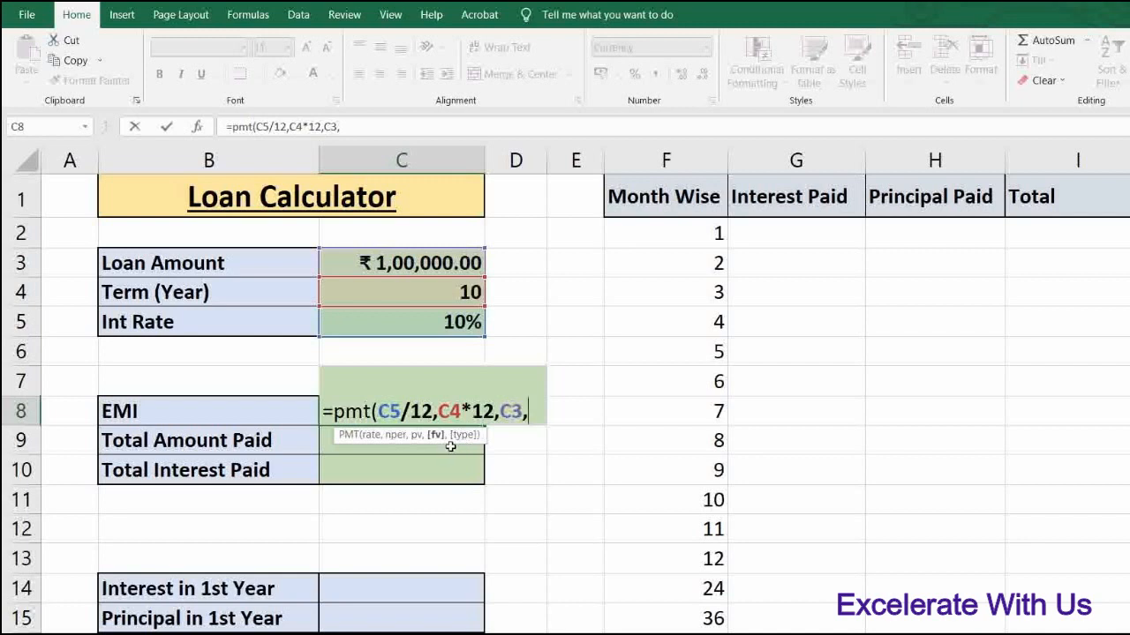
{"action": "type", "text": ","}
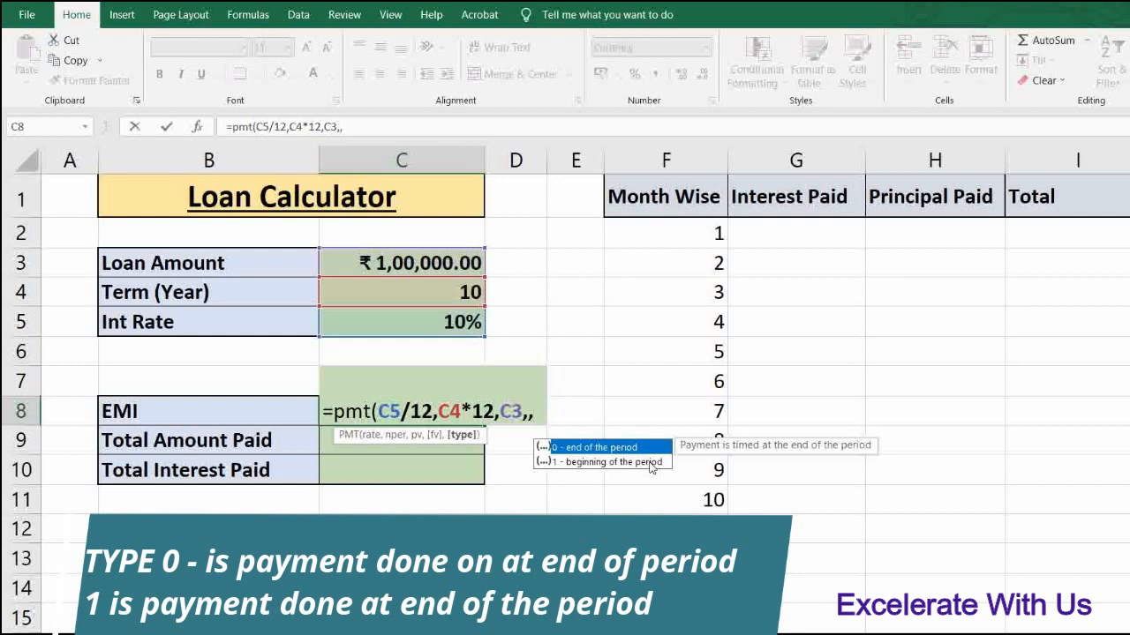
{"action": "type", "text": "0"}
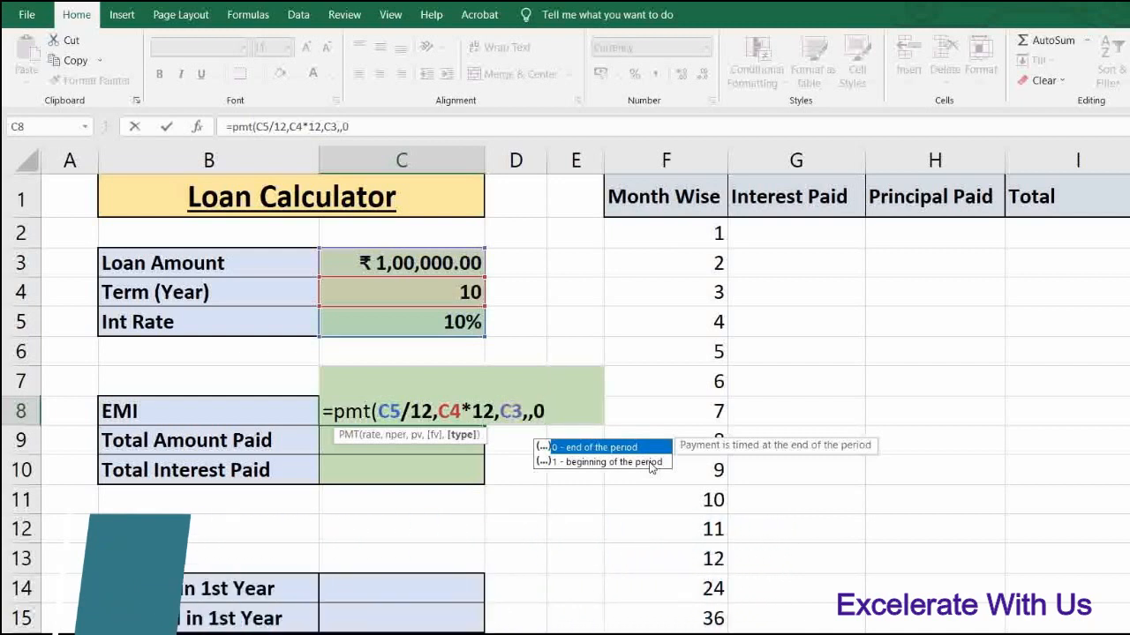
{"action": "type", "text": ")"}
{"action": "key", "text": "Return"}
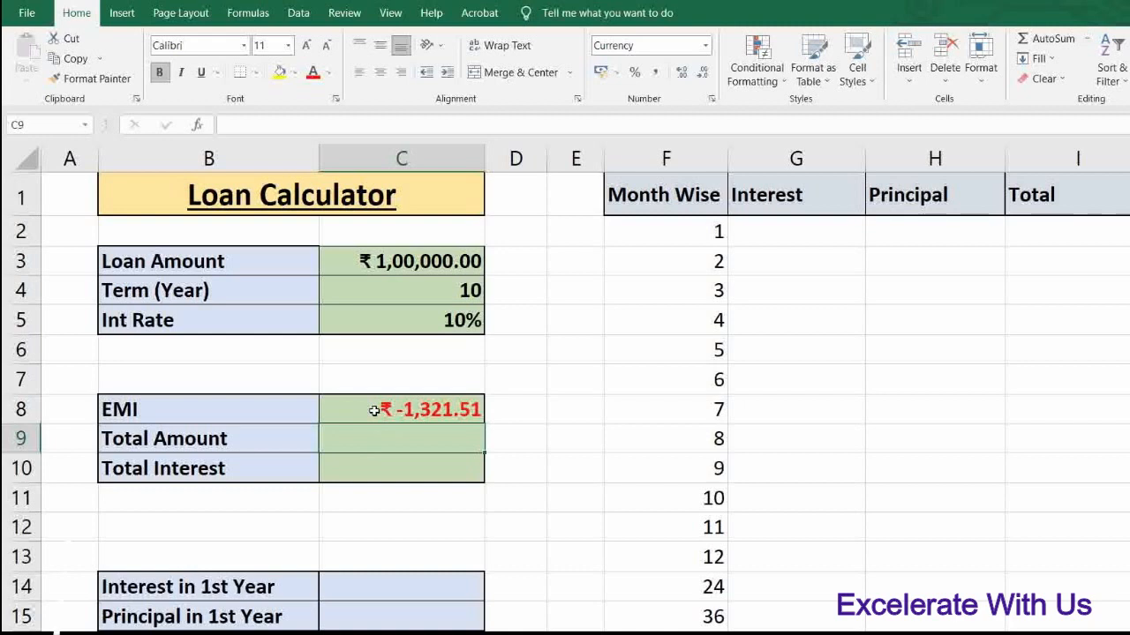
Edit the EMI formula in C8 to negate the loan amount and omit the optional arguments: =PMT(C5/12,C4*12,-C3).
{"action": "left_click", "coordinate": [375, 410]}
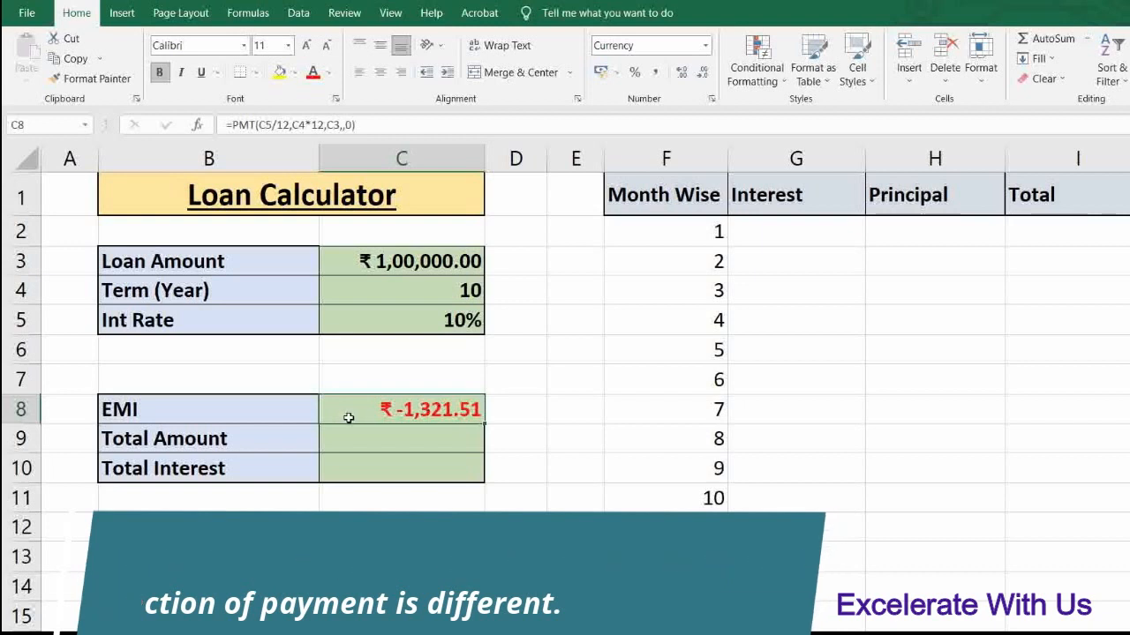
{"action": "left_click", "coordinate": [389, 257]}
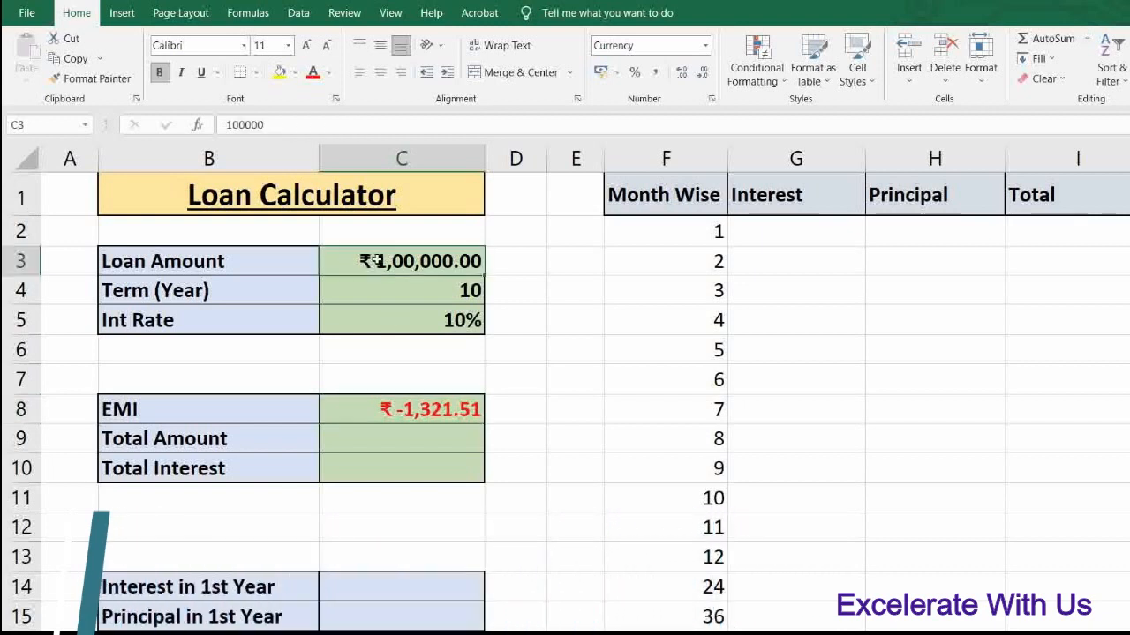
{"action": "double_click", "coordinate": [359, 412]}
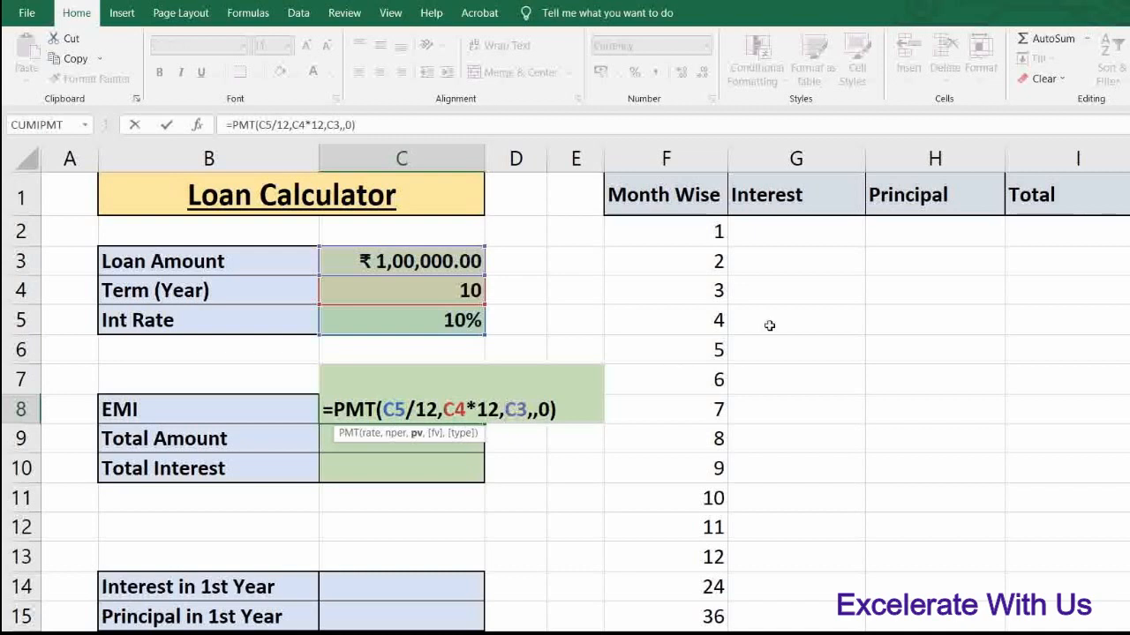
{"action": "type", "text": "-"}
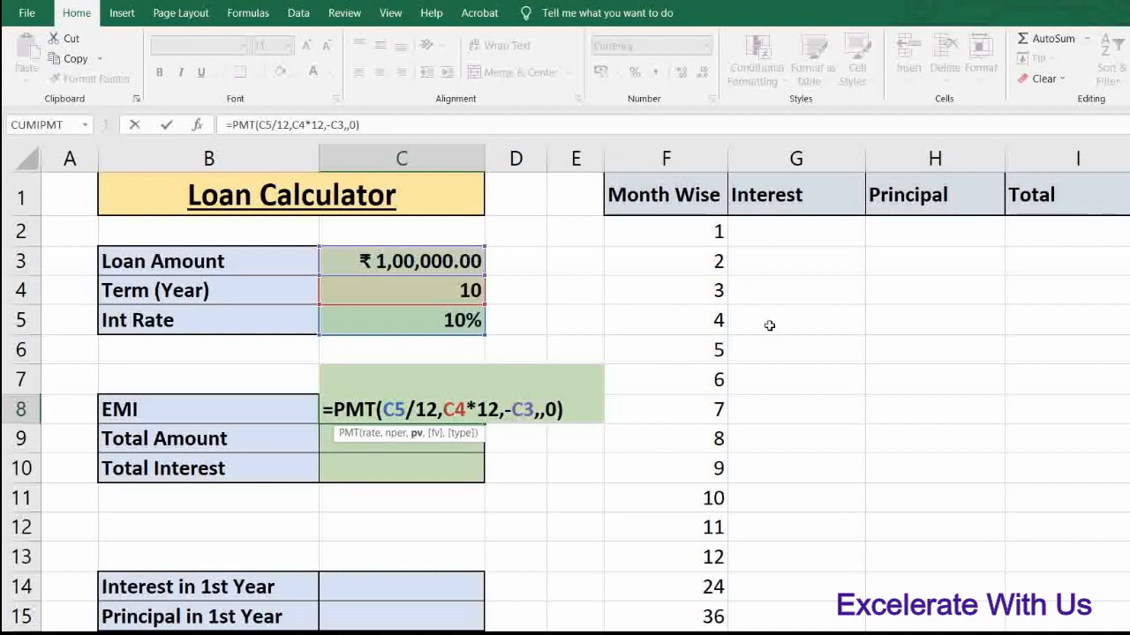
{"action": "key", "text": "Right"}
{"action": "key", "text": "Right"}
{"action": "key", "text": "Right"}
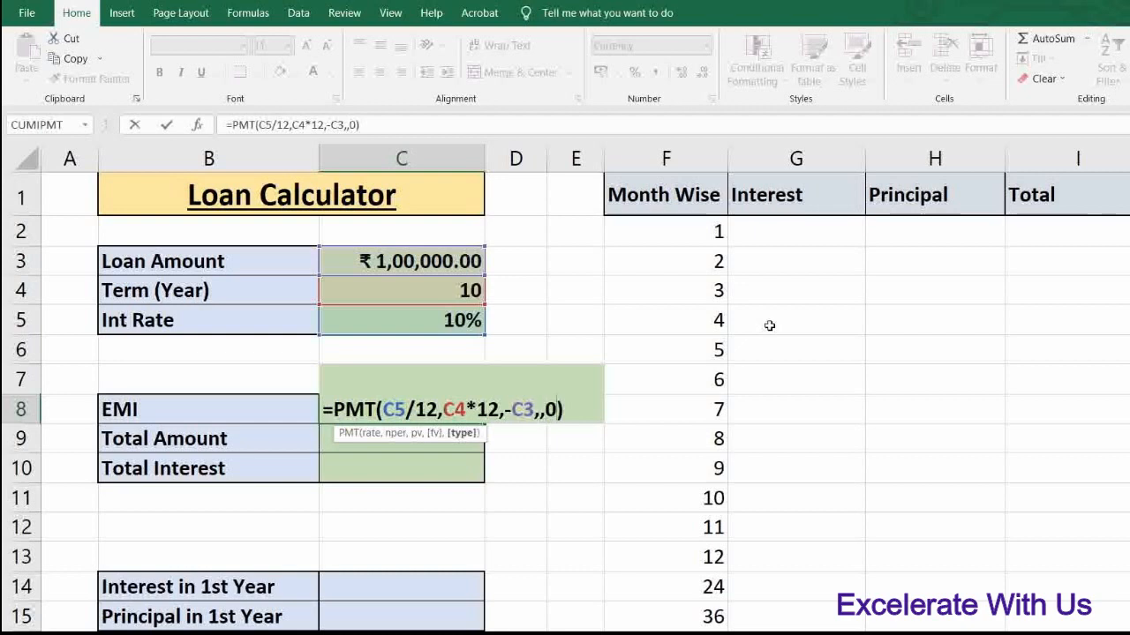
{"action": "key", "text": "BackSpace"}
{"action": "key", "text": "BackSpace"}
{"action": "key", "text": "BackSpace"}
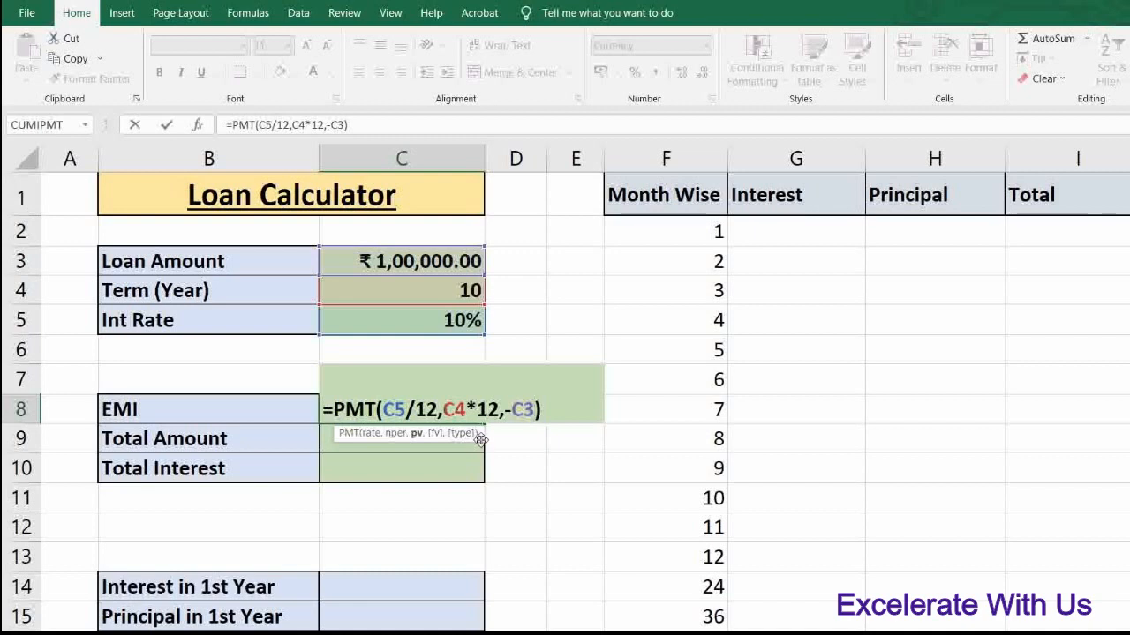
{"action": "key", "text": "Return"}
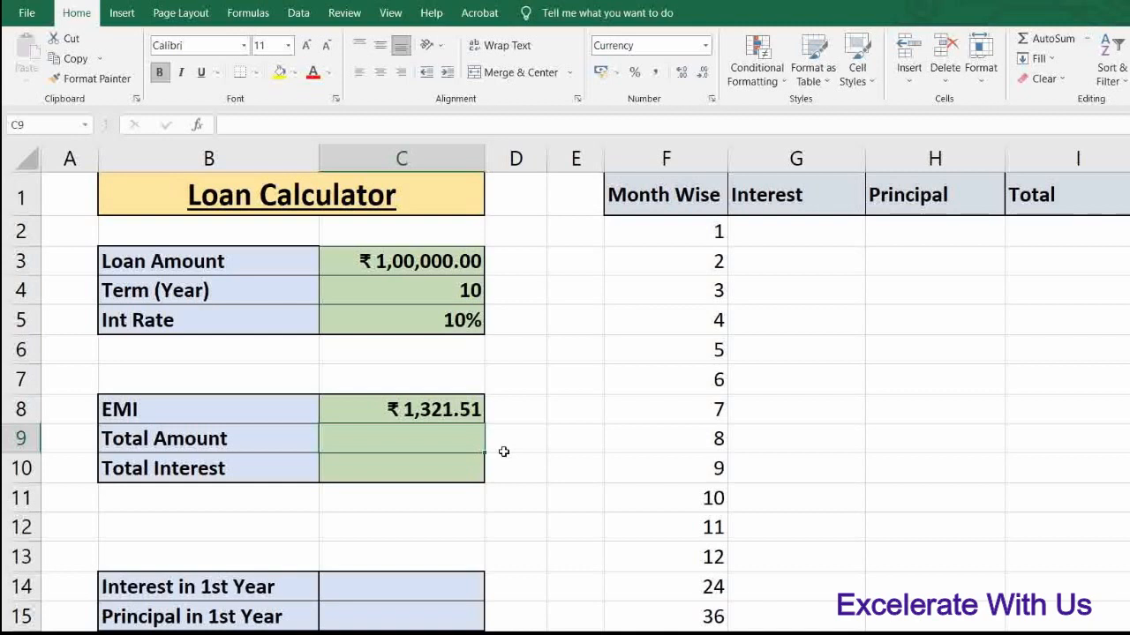
Calculate the Total Amount in C9 as EMI times the number of months, using =C8*(C4*12).
{"action": "type", "text": "="}
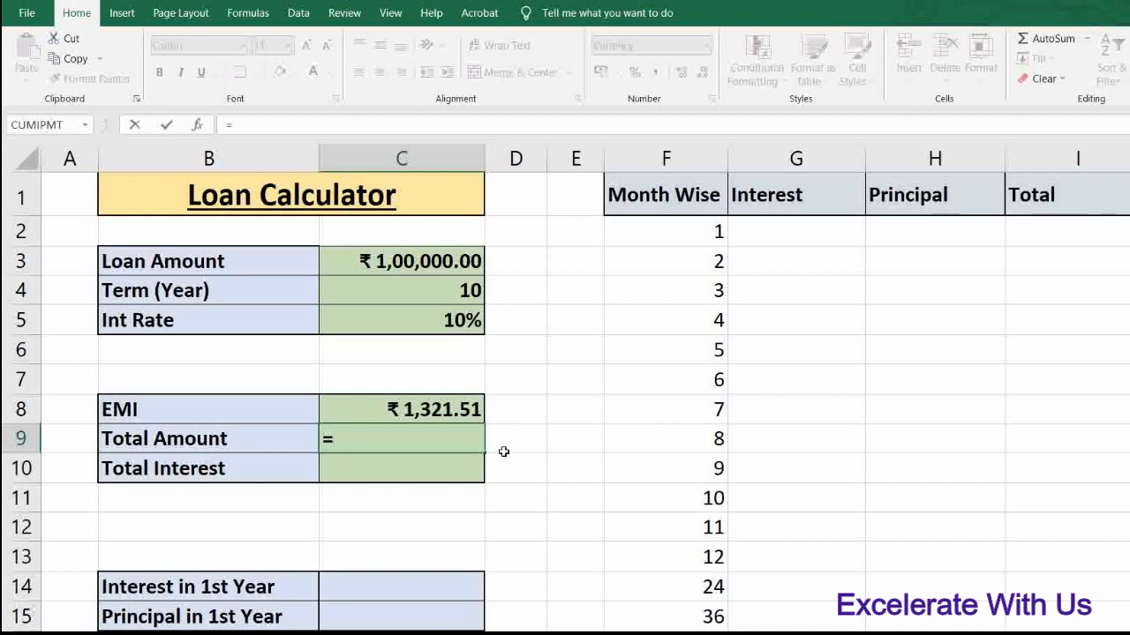
{"action": "left_click", "coordinate": [371, 410]}
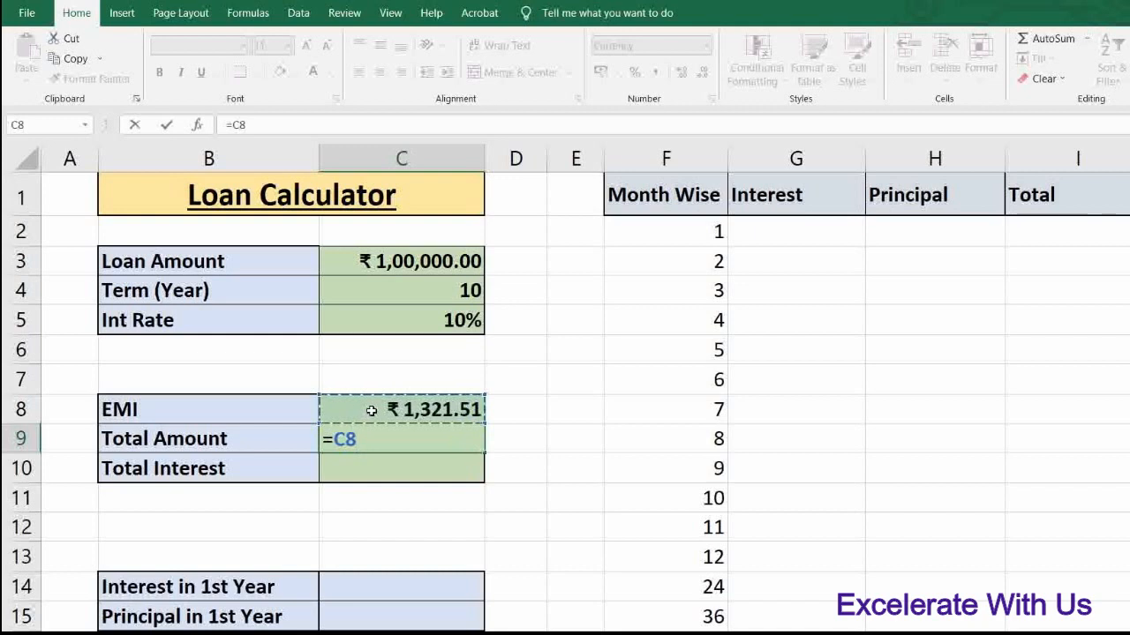
{"action": "type", "text": "*"}
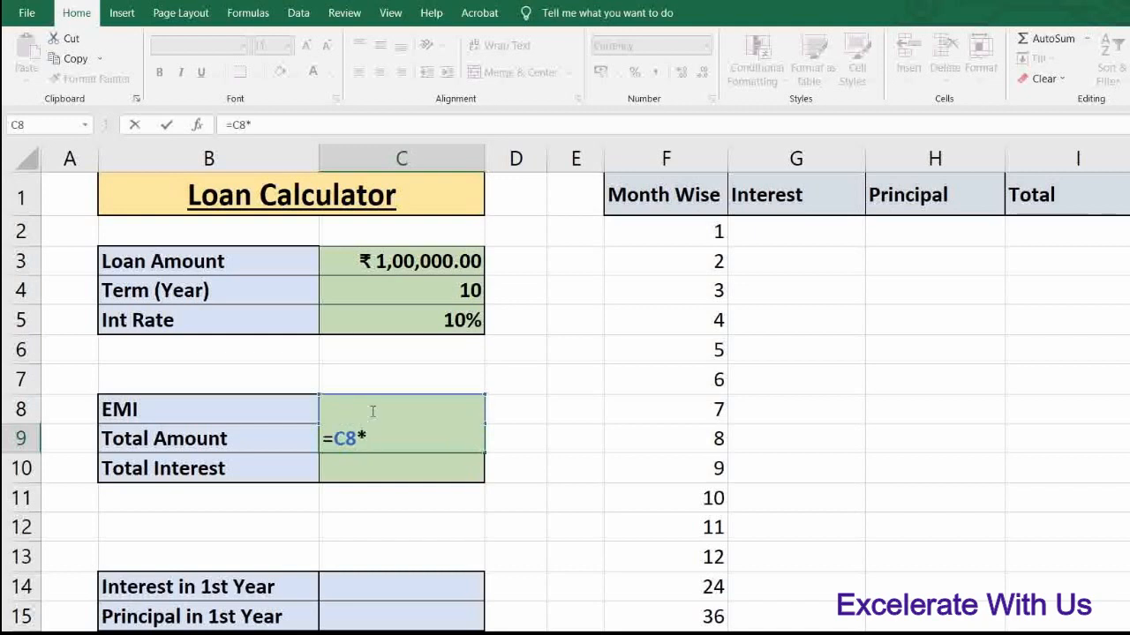
{"action": "type", "text": "("}
{"action": "left_click", "coordinate": [410, 288]}
{"action": "type", "text": "*12)"}
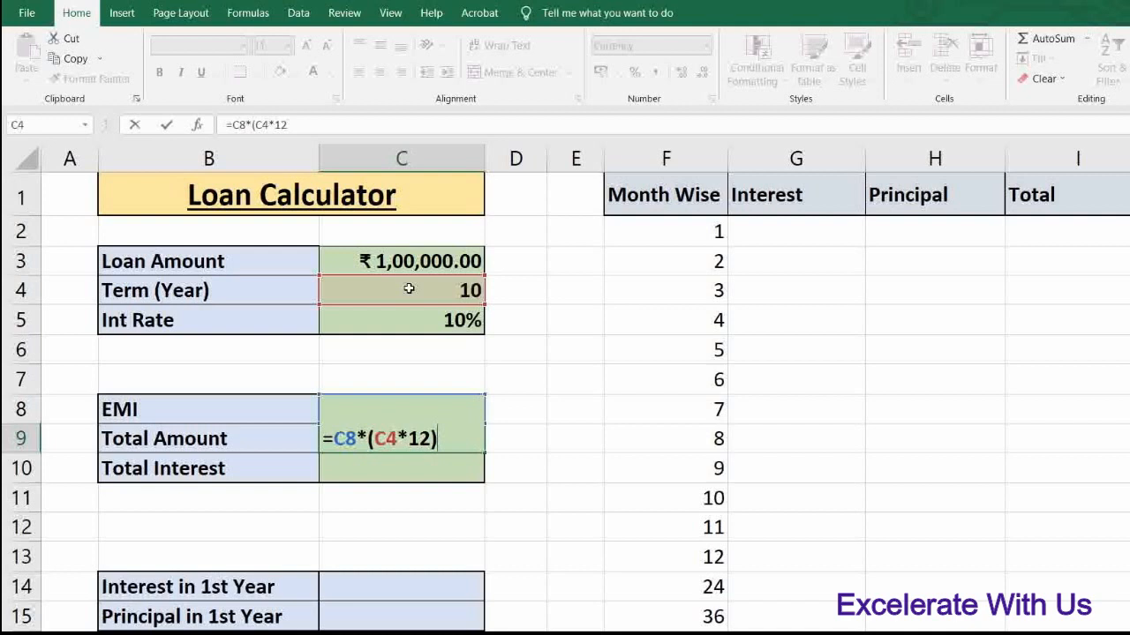
{"action": "key", "text": "Return"}
{"action": "key", "text": "Down"}
{"action": "key", "text": "Up"}
{"action": "key", "text": "Up"}
{"action": "key", "text": "Down"}
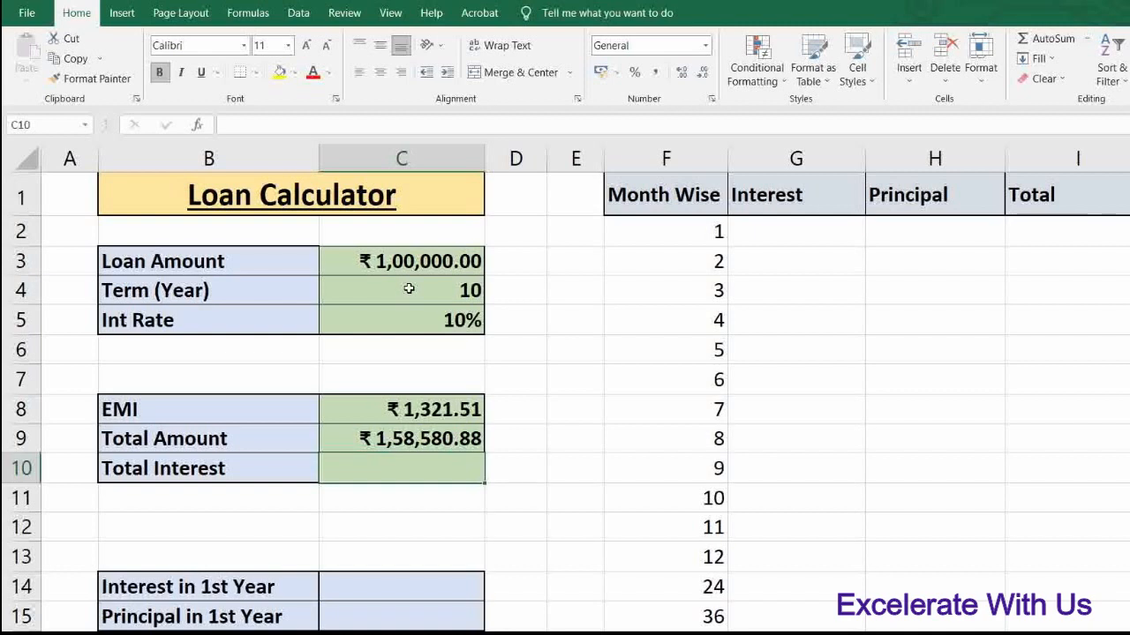
Calculate the Total Interest in C10 by subtracting the loan amount from the total amount with =C9-C3.
{"action": "type", "text": "="}
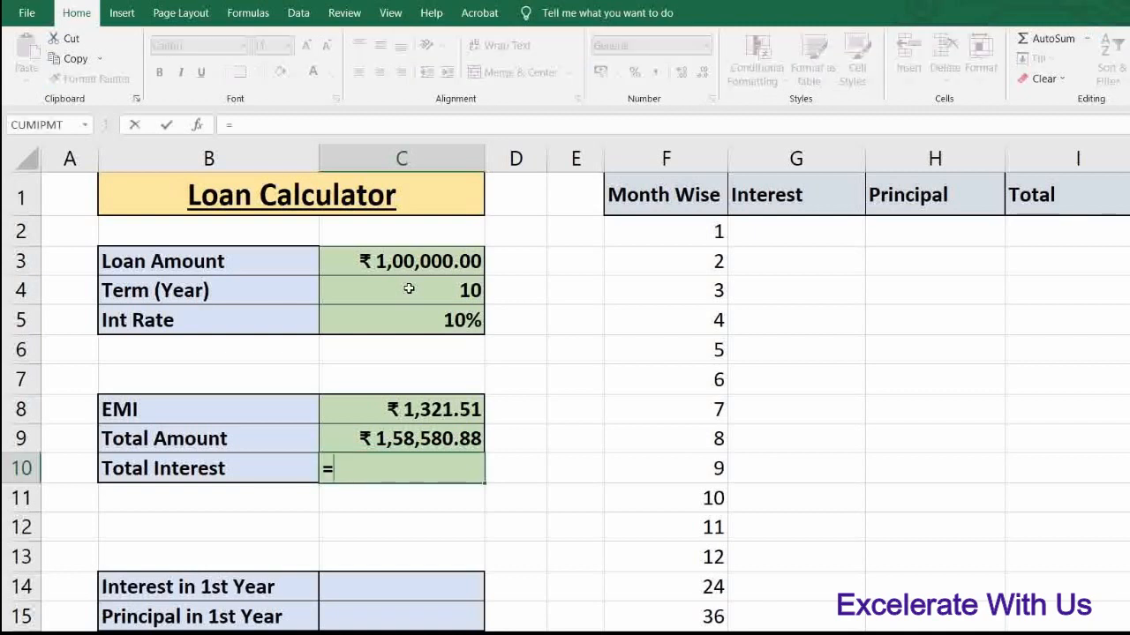
{"action": "left_click", "coordinate": [377, 437]}
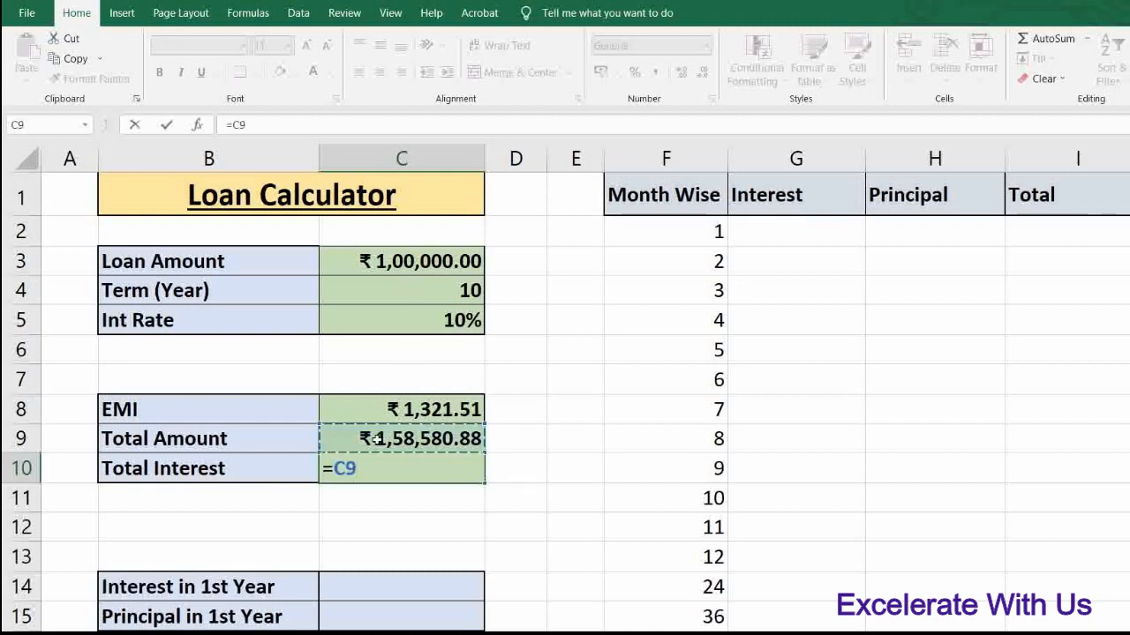
{"action": "type", "text": "-"}
{"action": "left_click", "coordinate": [363, 262]}
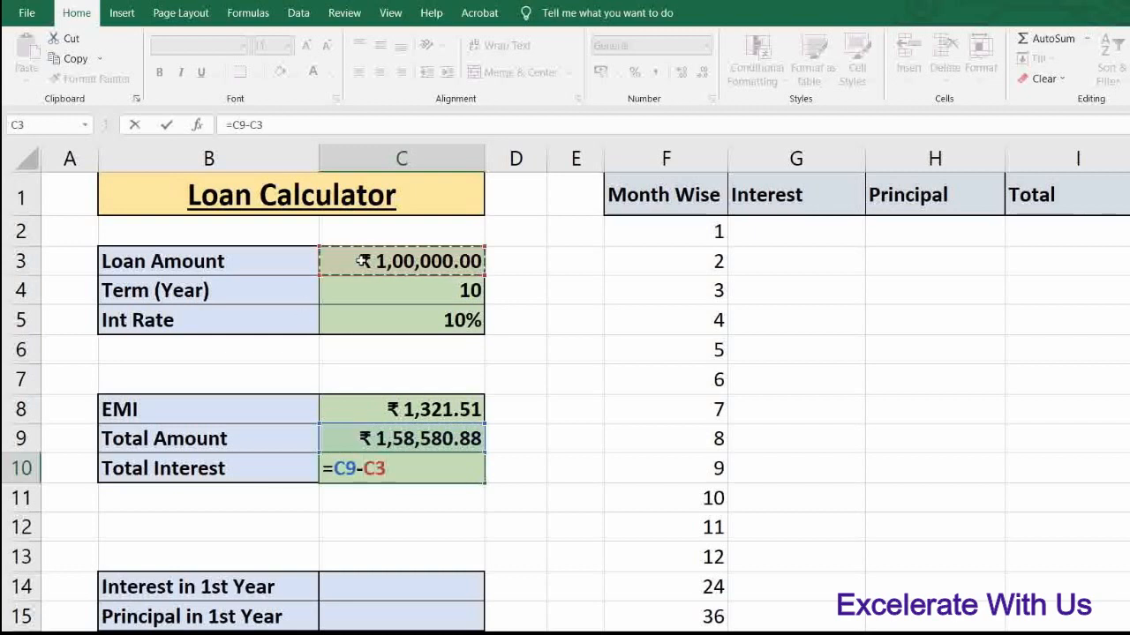
{"action": "key", "text": "Return"}
{"action": "key", "text": "Up"}
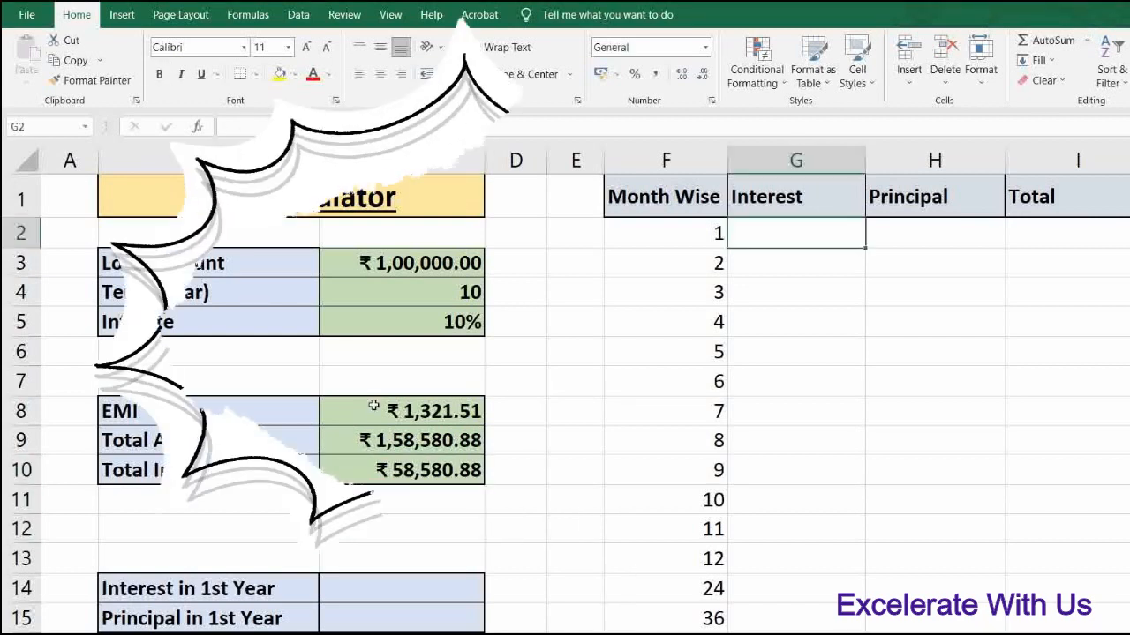
Change the Loan Amount in C3 to 500000.
{"action": "left_click", "coordinate": [373, 406]}
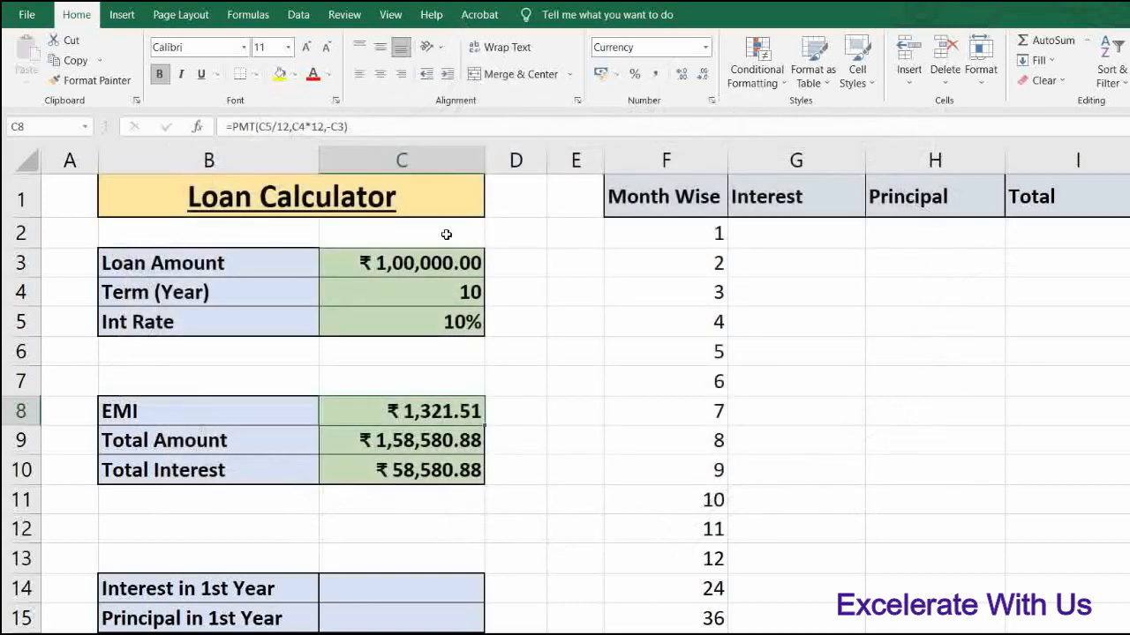
{"action": "left_click", "coordinate": [364, 260]}
{"action": "type", "text": "500000"}
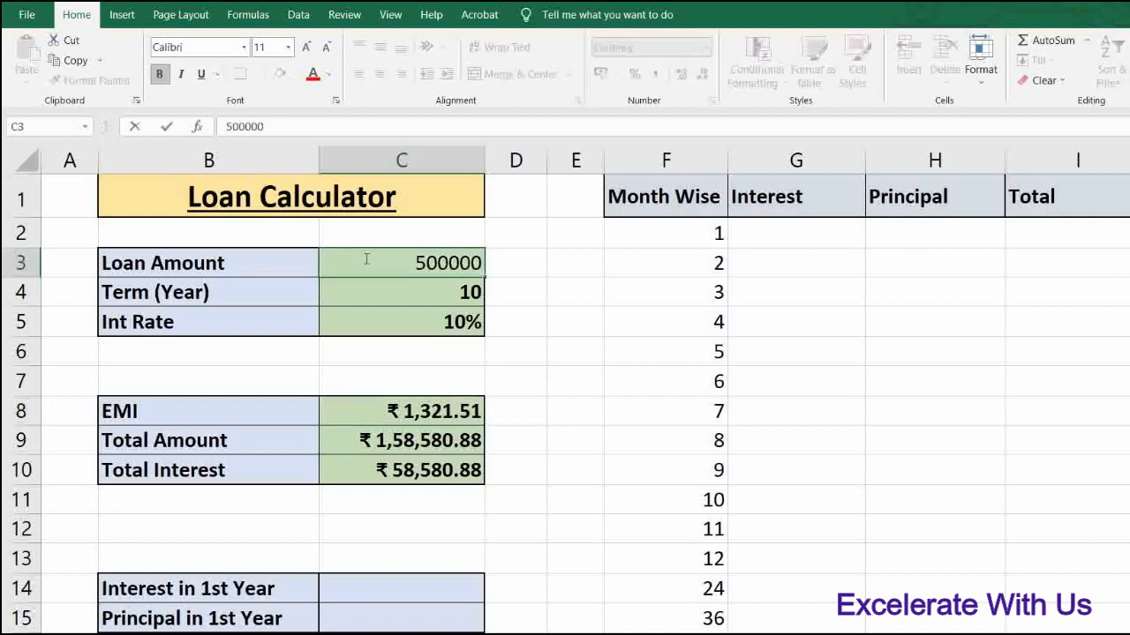
{"action": "key", "text": "Return"}
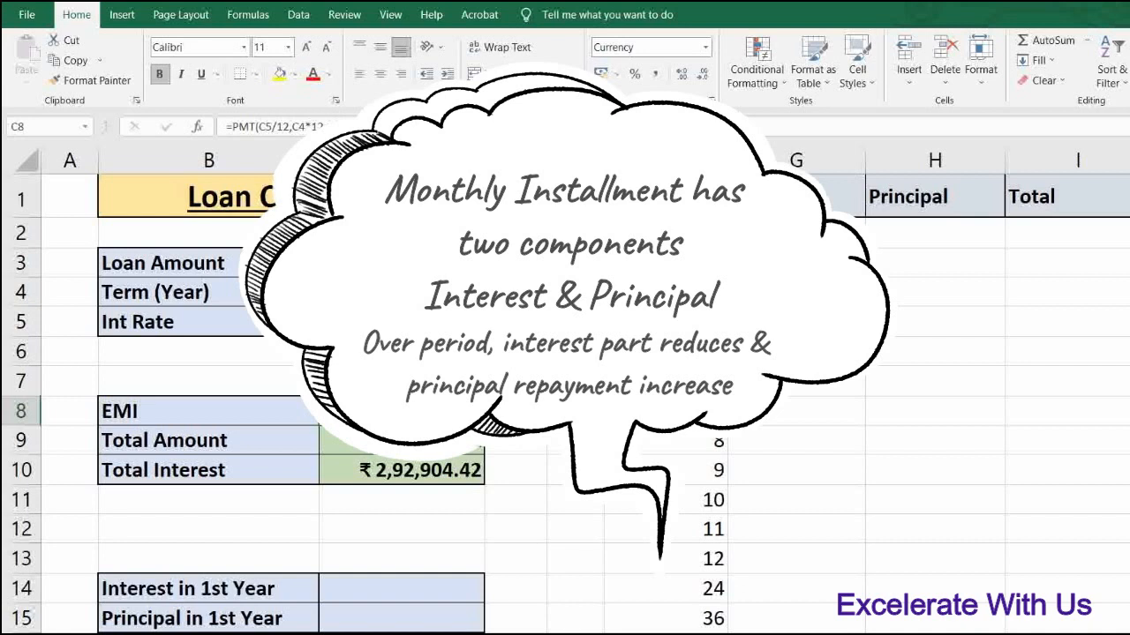
Calculate the first month's interest in G2 with =IPMT(C5/12,F2,C4*12,-C3).
{"action": "left_click", "coordinate": [796, 233]}
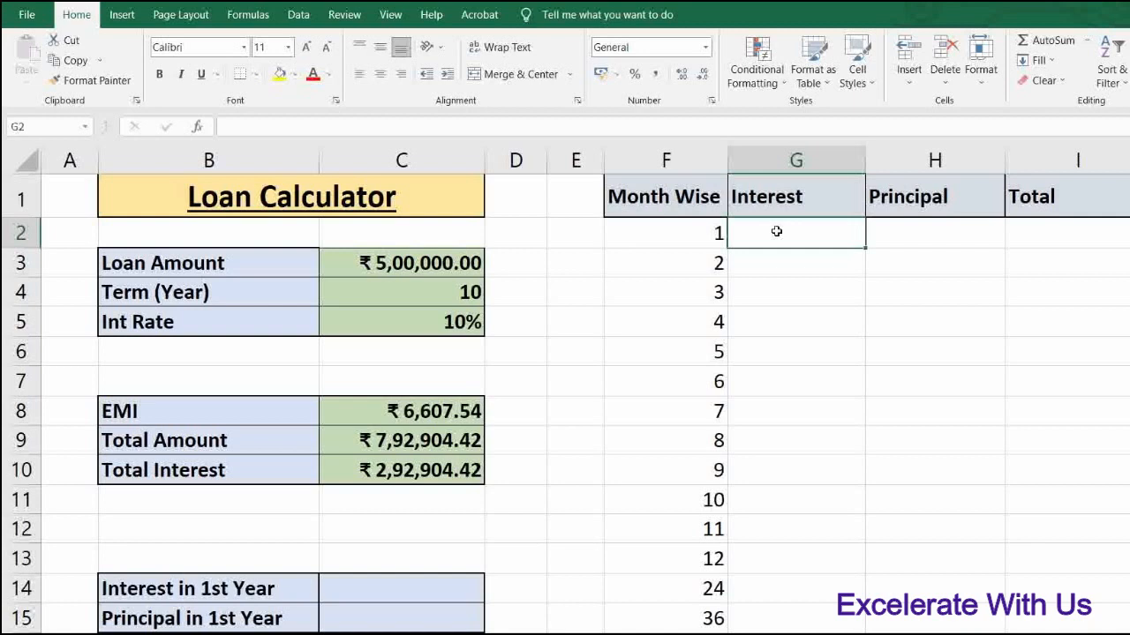
{"action": "double_click", "coordinate": [777, 232]}
{"action": "type", "text": "="}
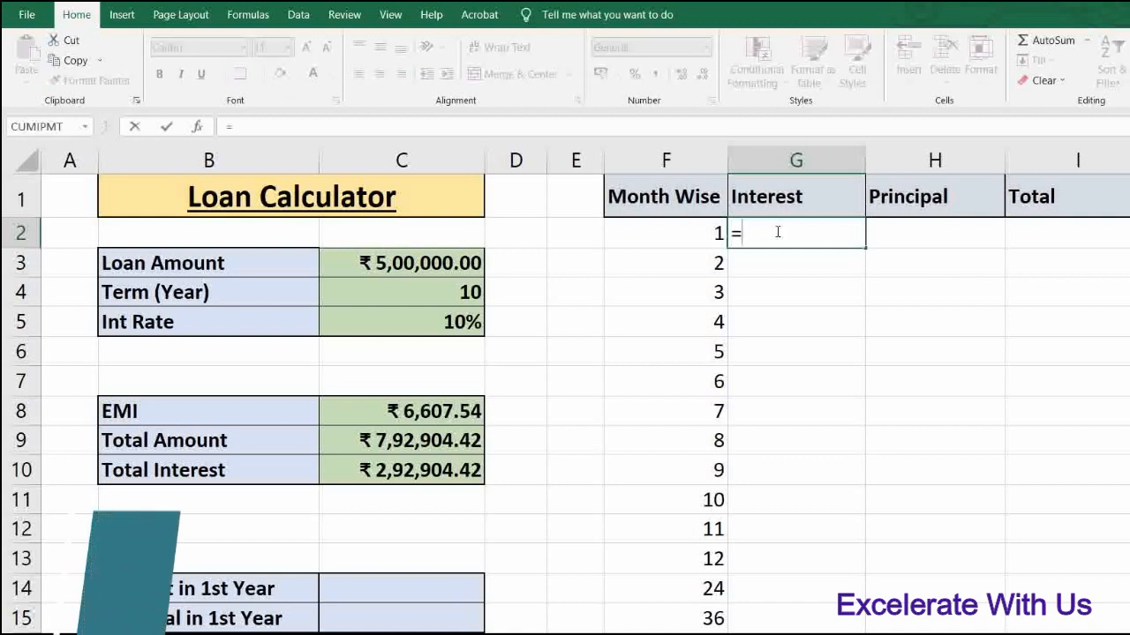
{"action": "type", "text": "ipmt"}
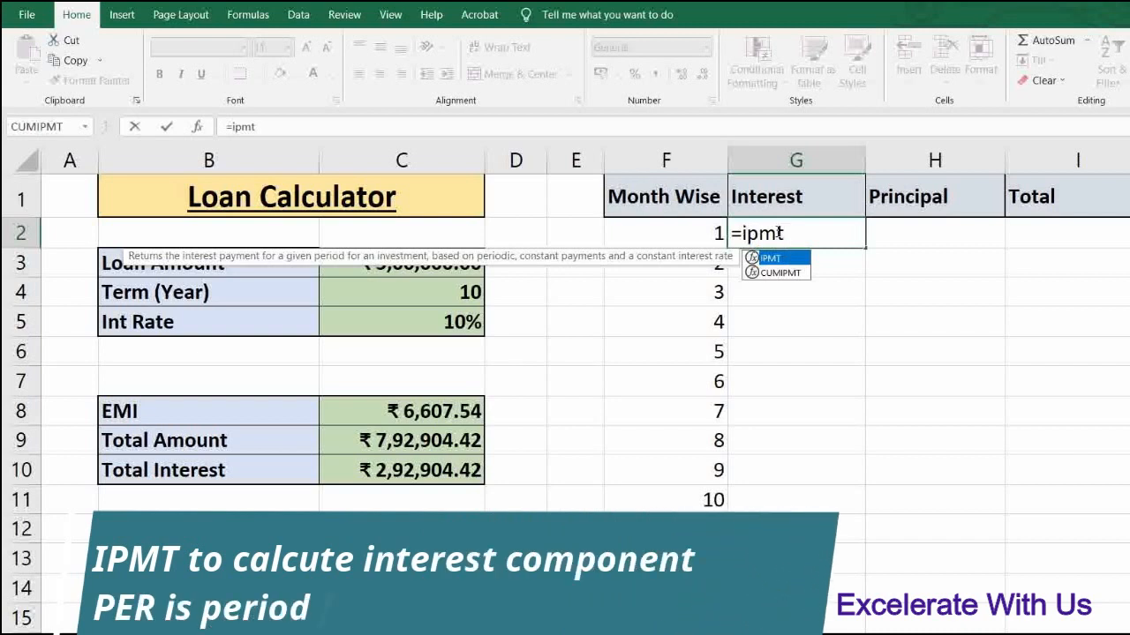
{"action": "type", "text": "("}
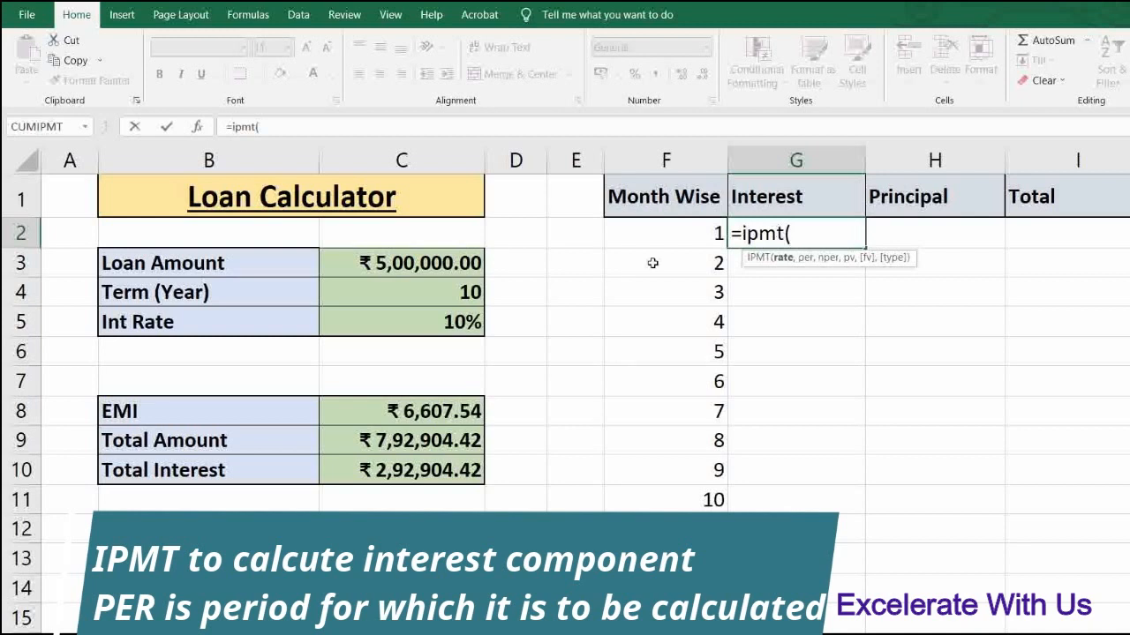
{"action": "left_click", "coordinate": [398, 320]}
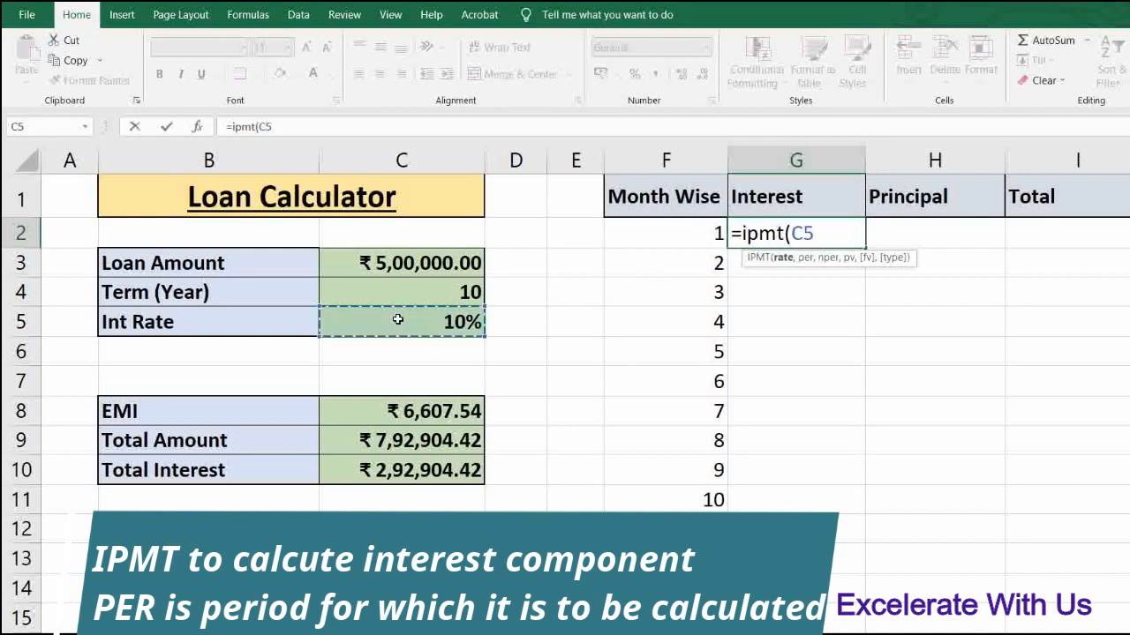
{"action": "type", "text": "/12"}
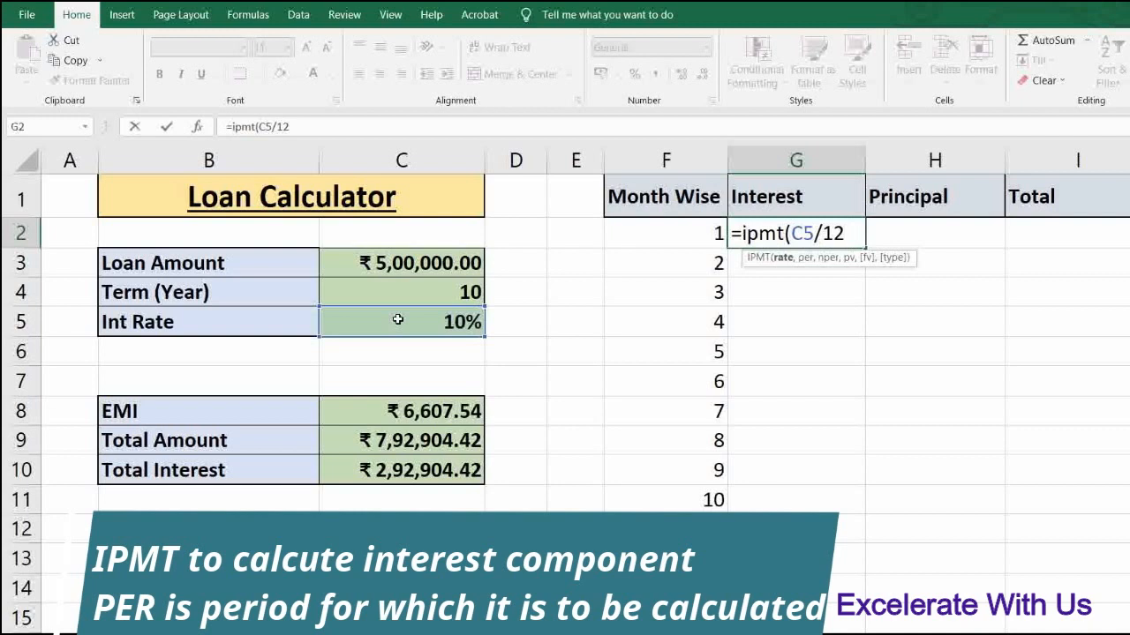
{"action": "type", "text": ","}
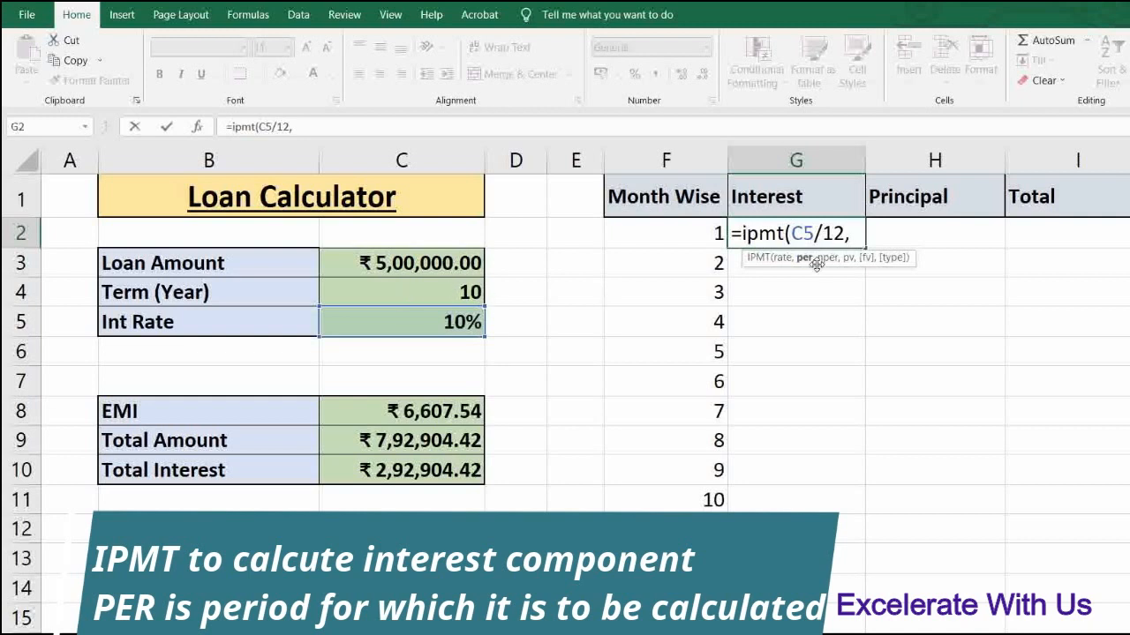
{"action": "left_click", "coordinate": [668, 232]}
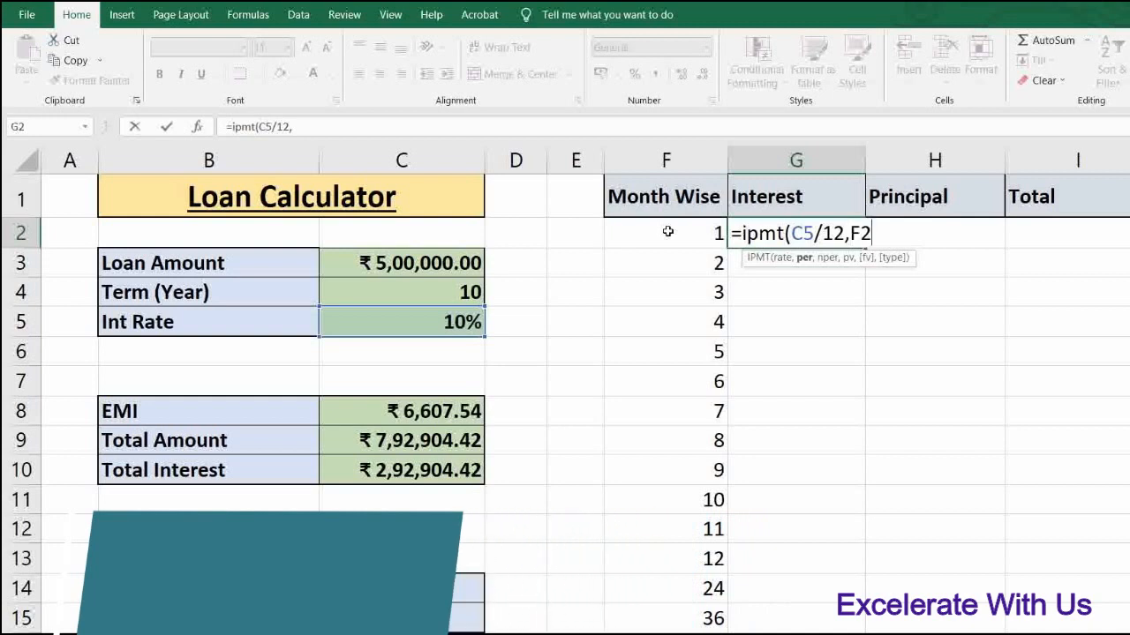
{"action": "type", "text": ","}
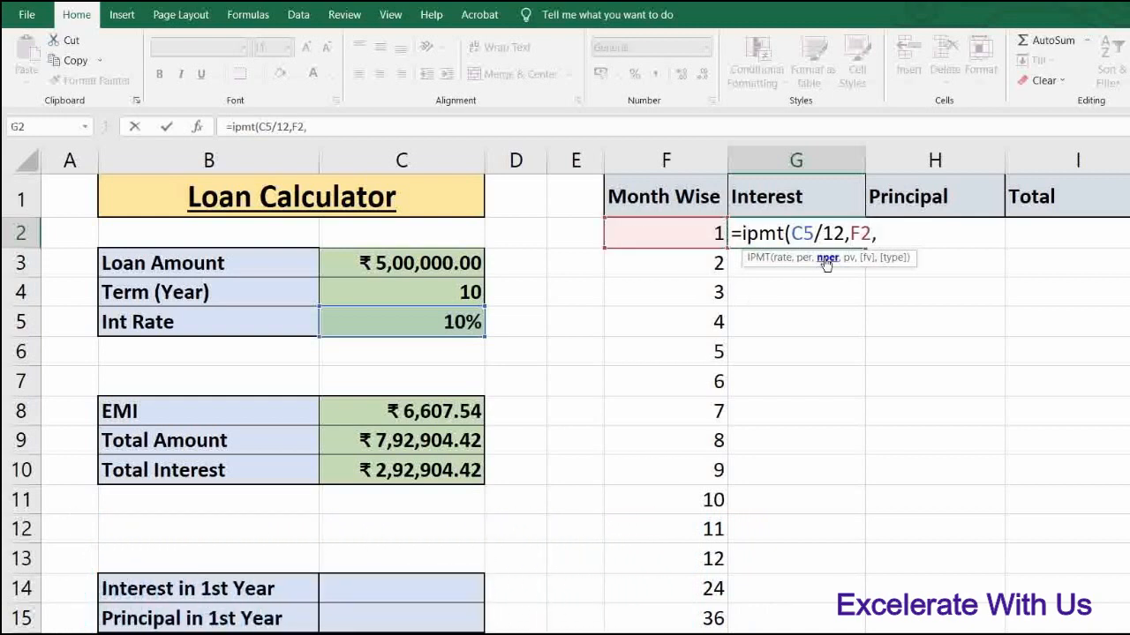
{"action": "left_click", "coordinate": [354, 293]}
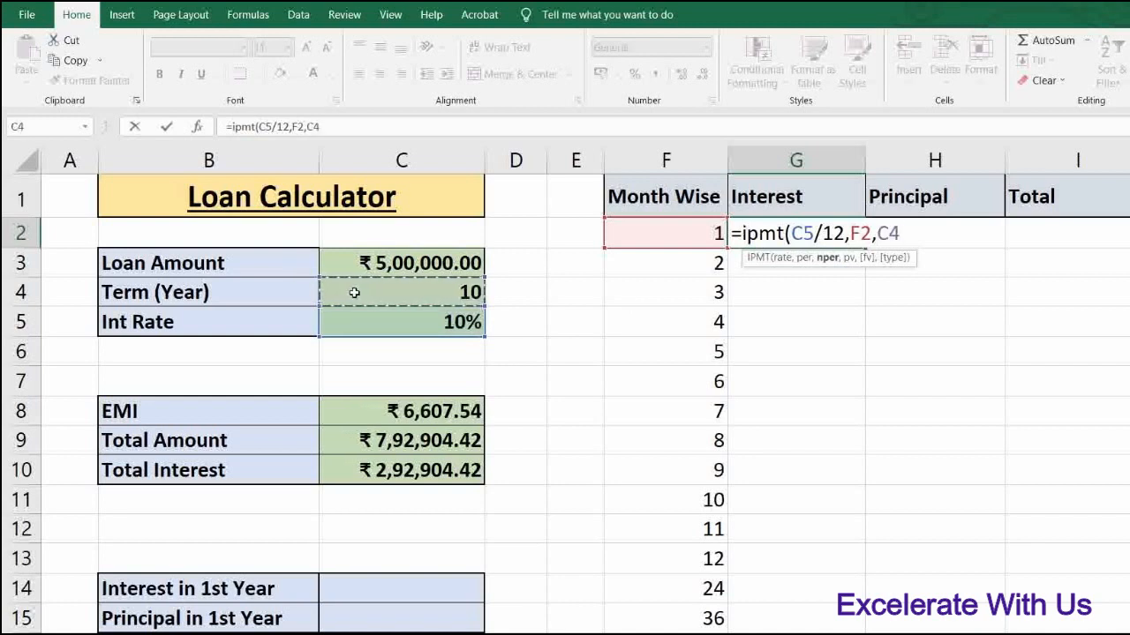
{"action": "type", "text": "*12"}
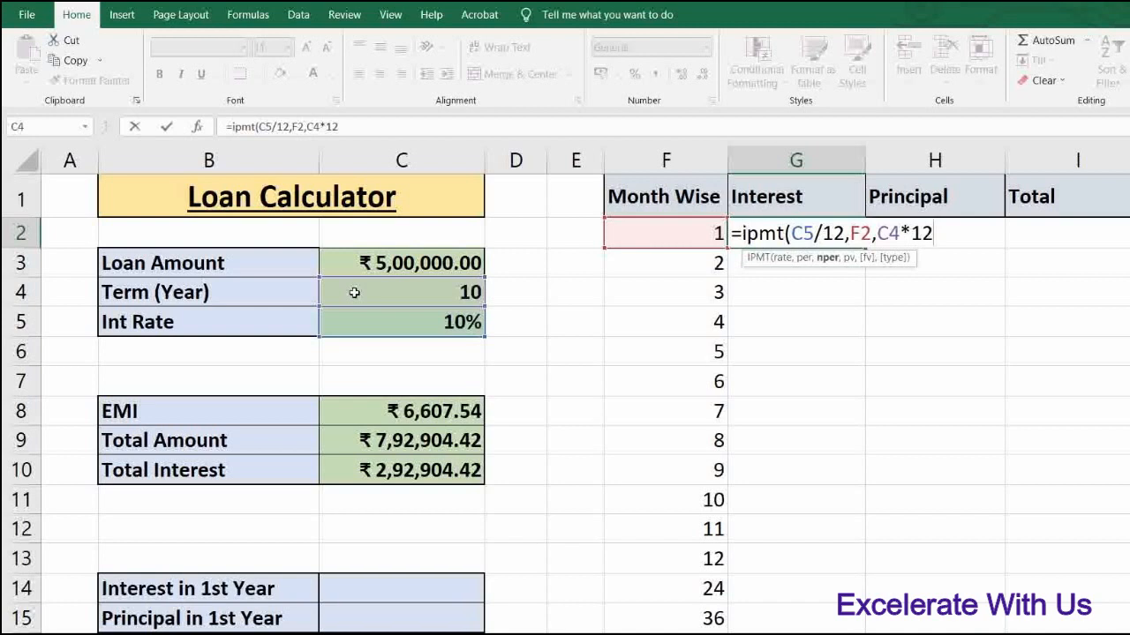
{"action": "type", "text": ","}
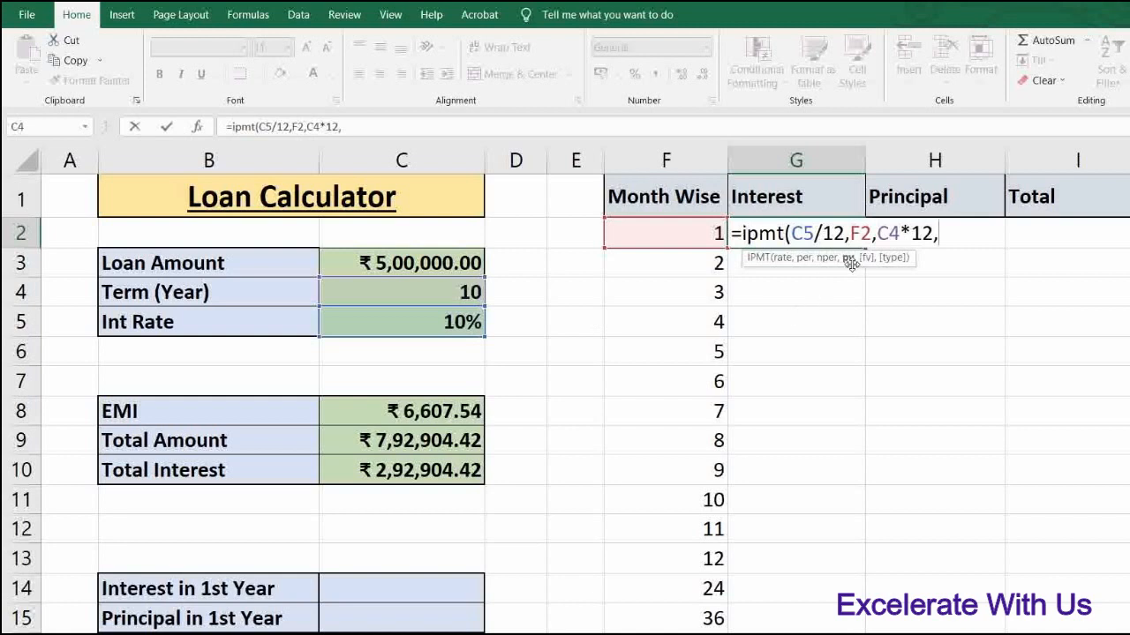
{"action": "left_click", "coordinate": [384, 261]}
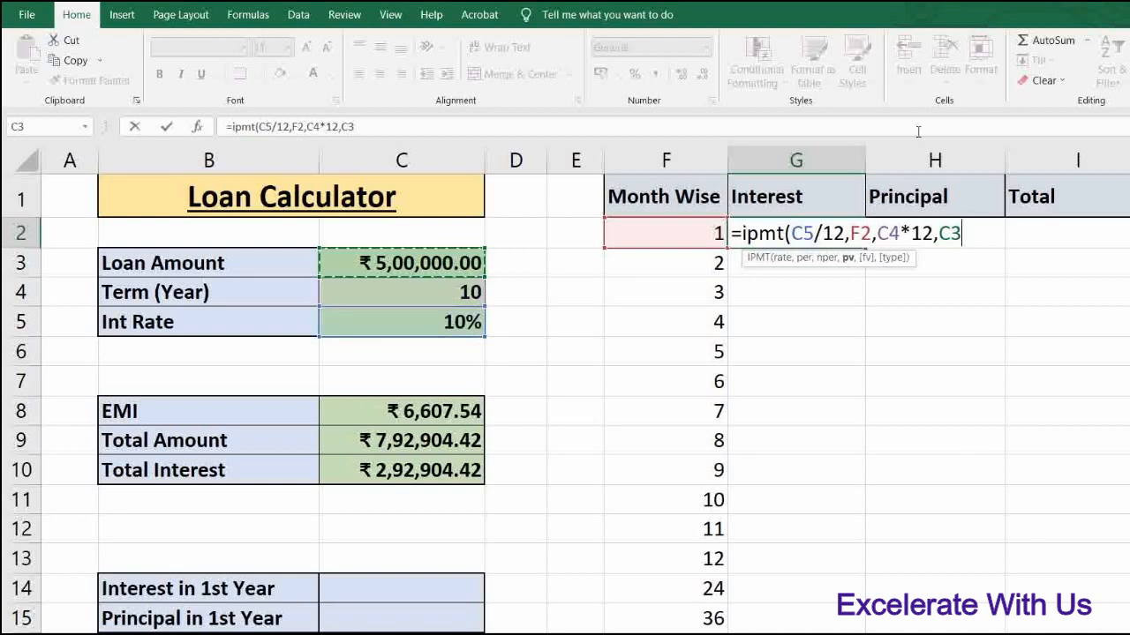
{"action": "left_click", "coordinate": [939, 233]}
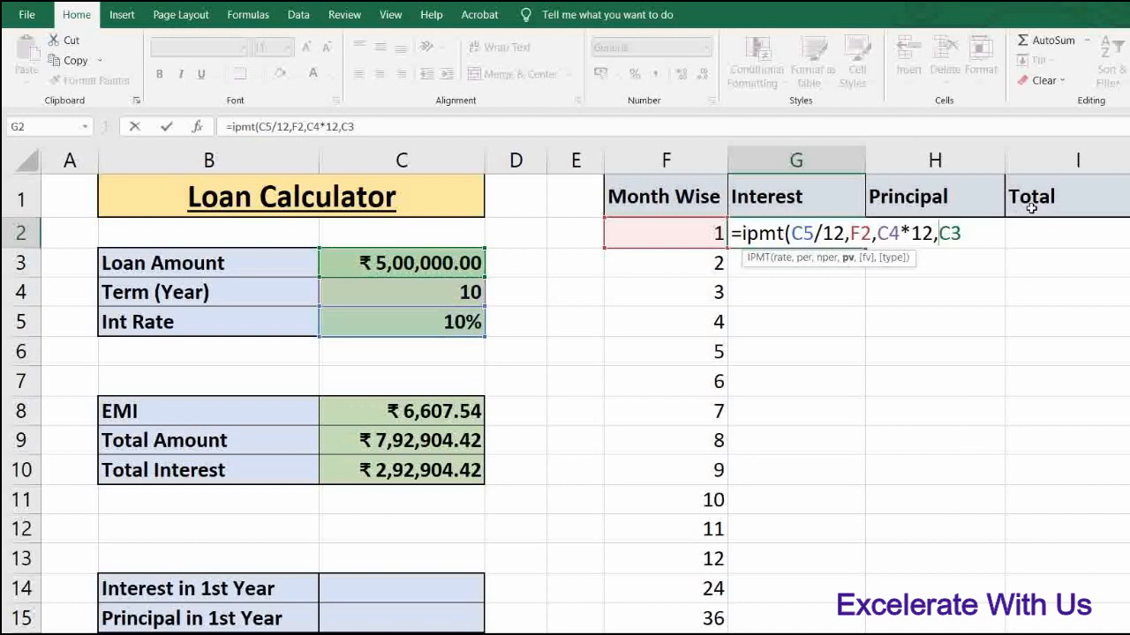
{"action": "type", "text": "-"}
{"action": "type", "text": ")"}
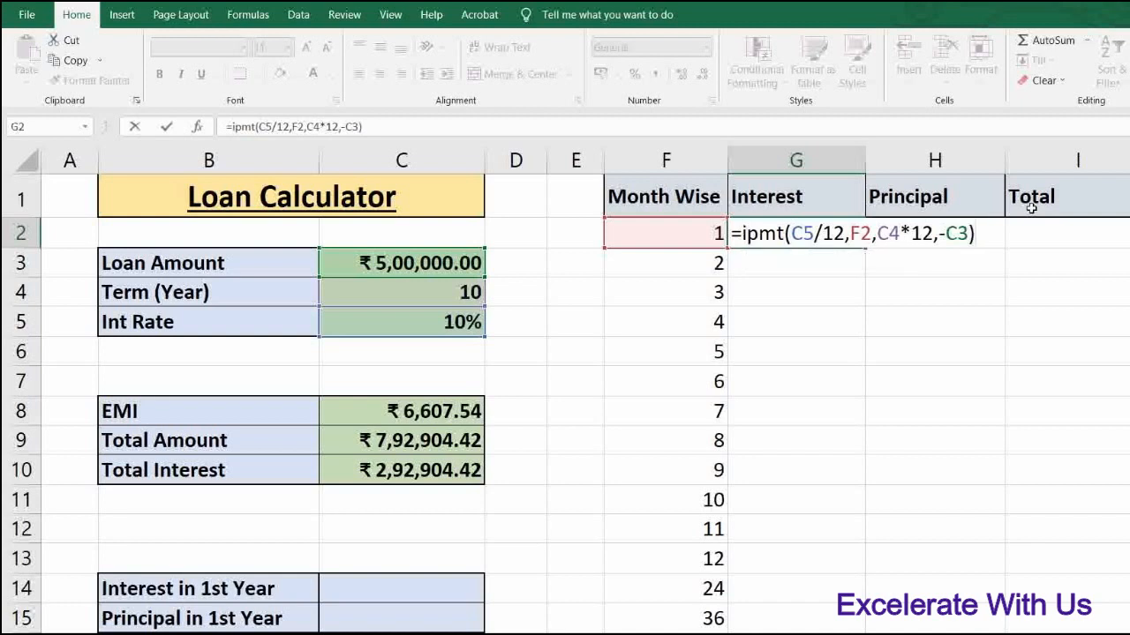
{"action": "key", "text": "Return"}
{"action": "key", "text": "Up"}
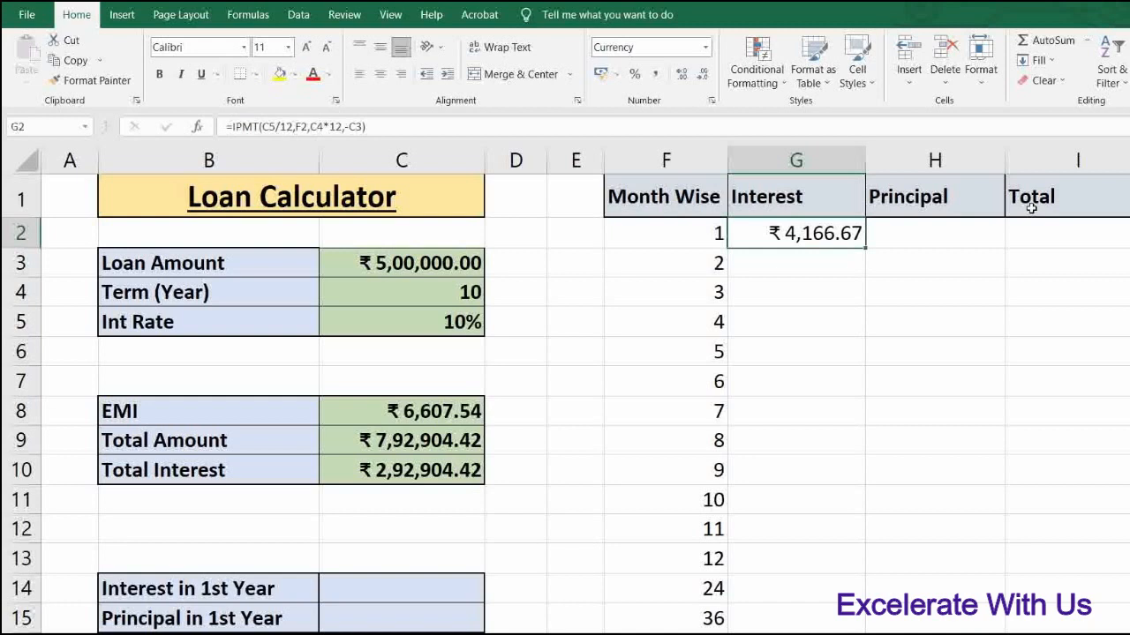
Calculate the first month's principal component in H2 with =PPMT(C5/12,F2,C4*12,-C3).
{"action": "key", "text": "Right"}
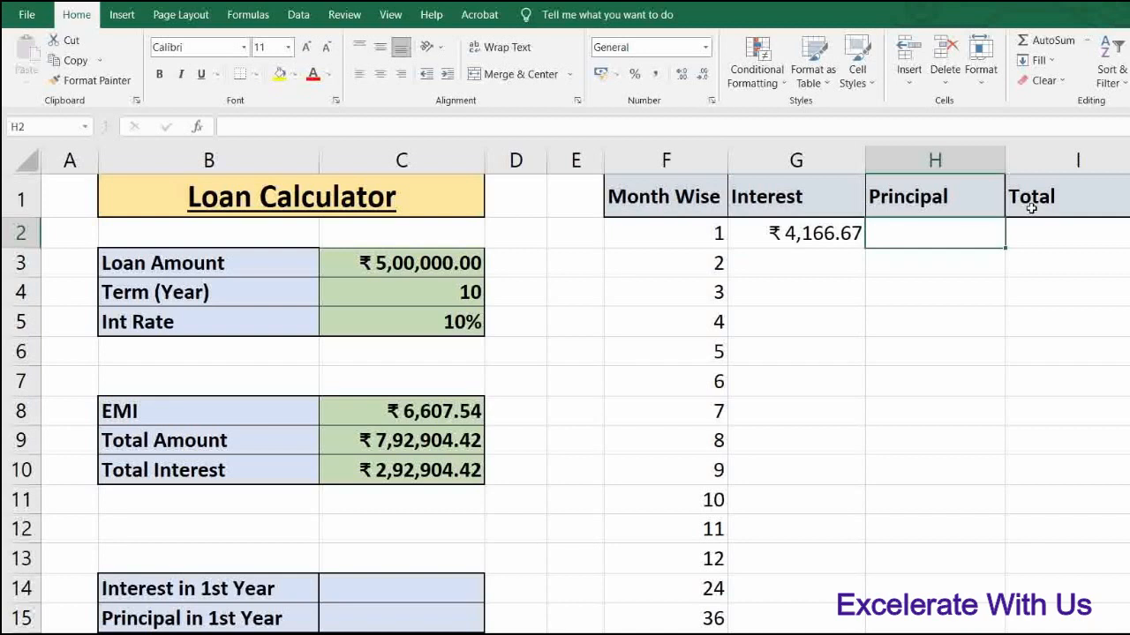
{"action": "type", "text": "="}
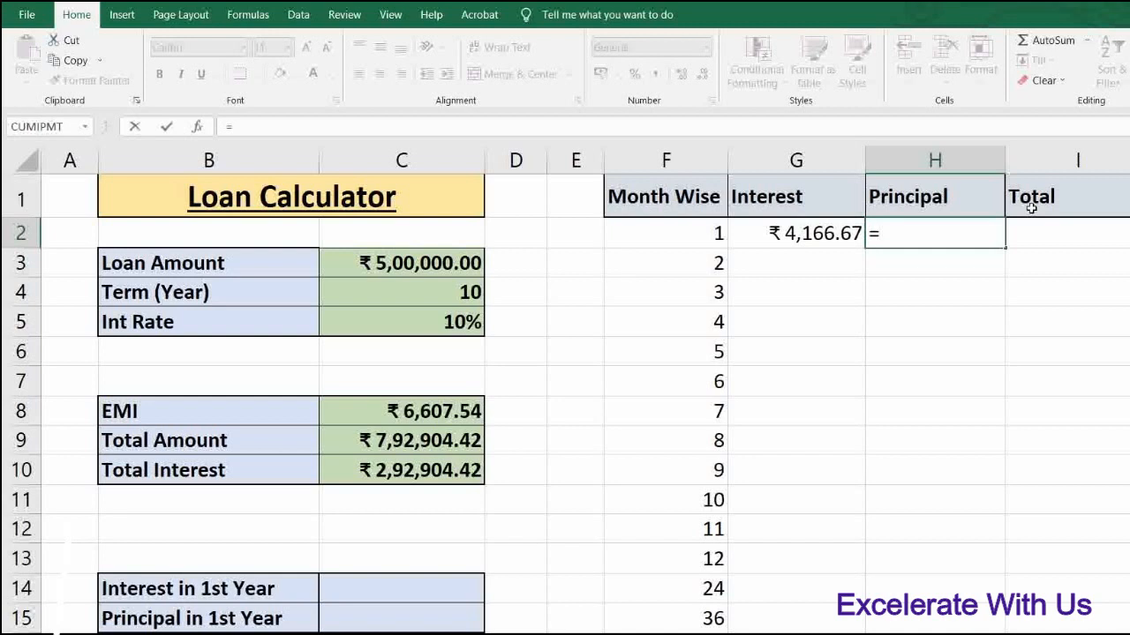
{"action": "type", "text": "p"}
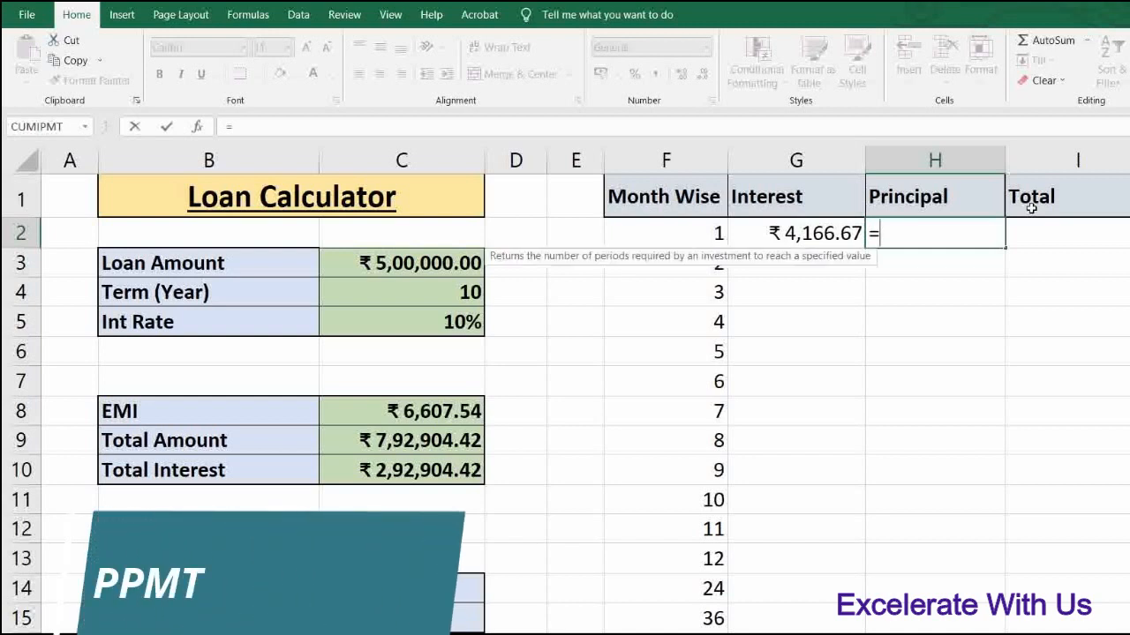
{"action": "type", "text": "pmt"}
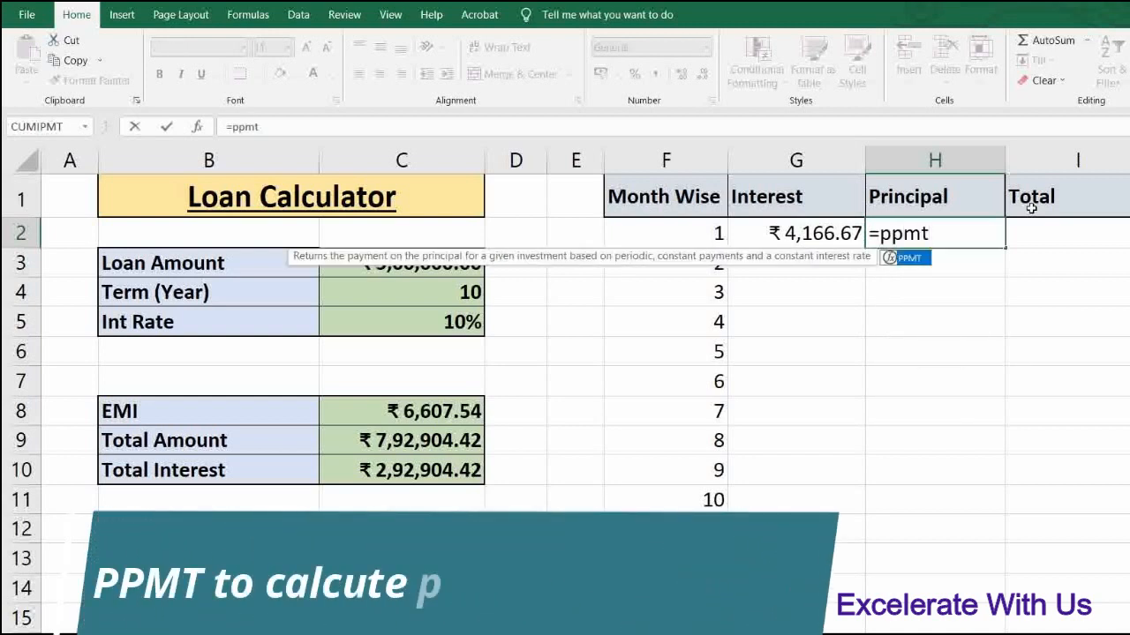
{"action": "type", "text": "("}
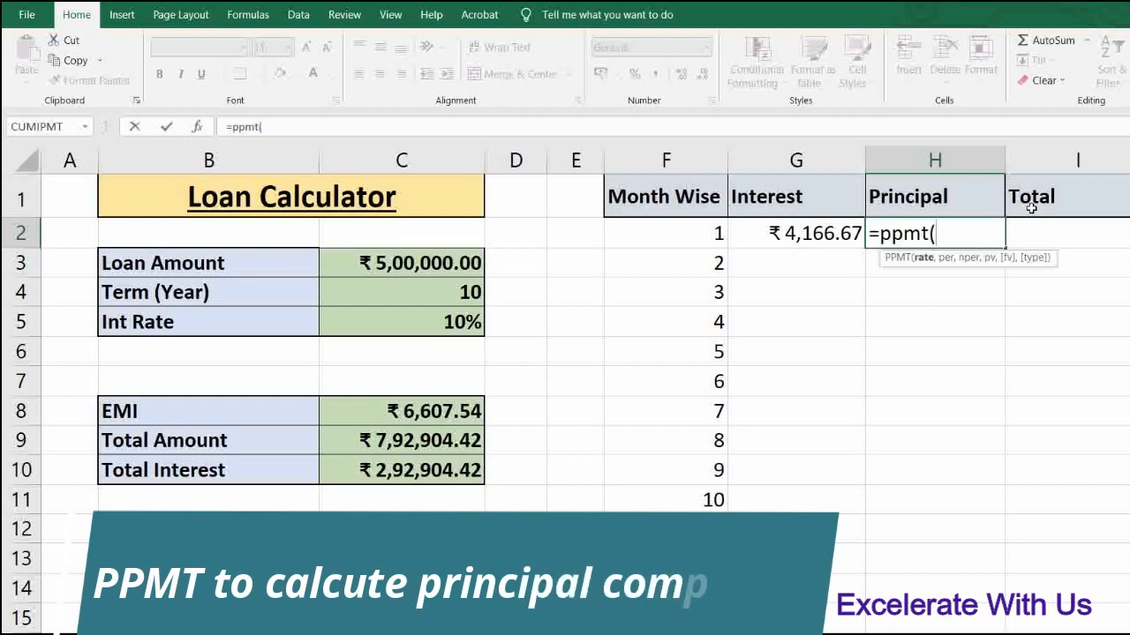
{"action": "left_click", "coordinate": [430, 323]}
{"action": "type", "text": "/"}
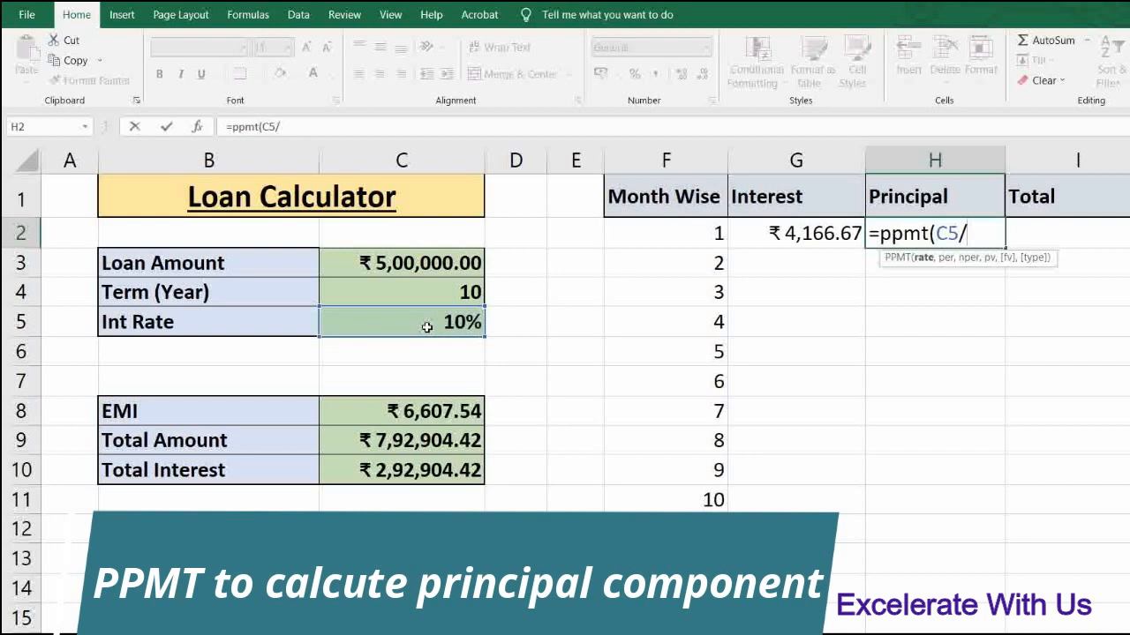
{"action": "type", "text": "12,"}
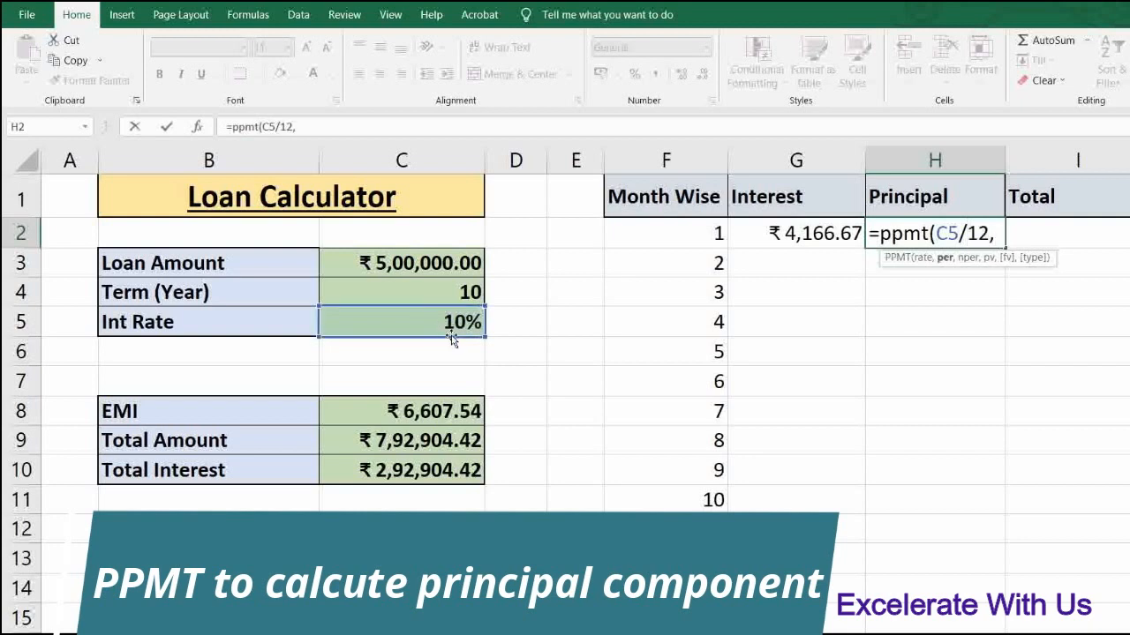
{"action": "left_click", "coordinate": [670, 234]}
{"action": "type", "text": ","}
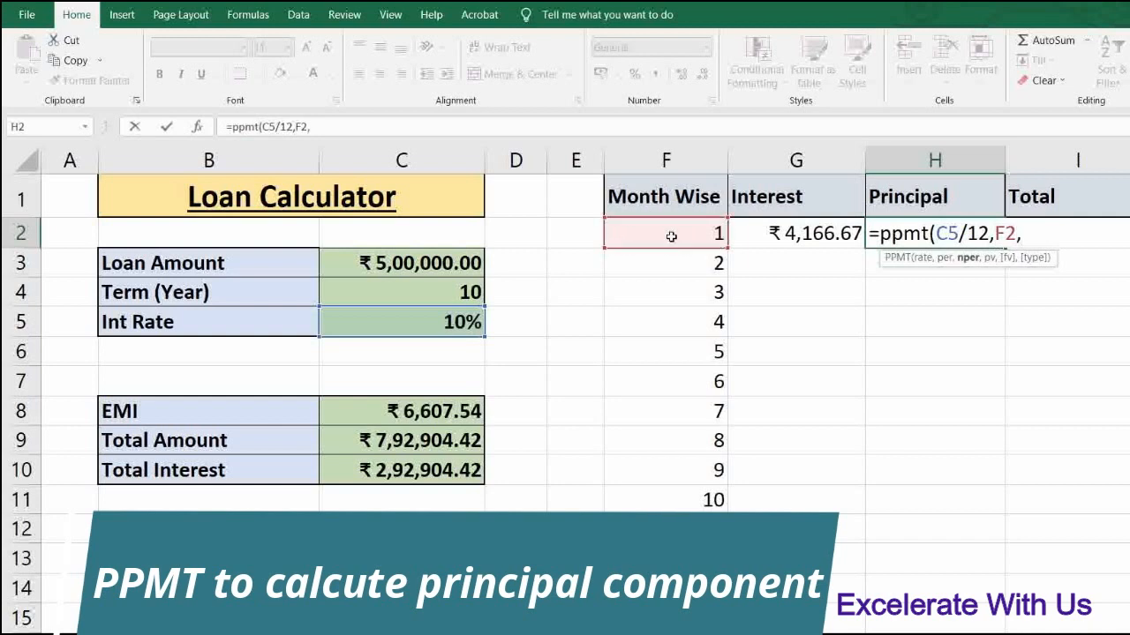
{"action": "left_click", "coordinate": [439, 291]}
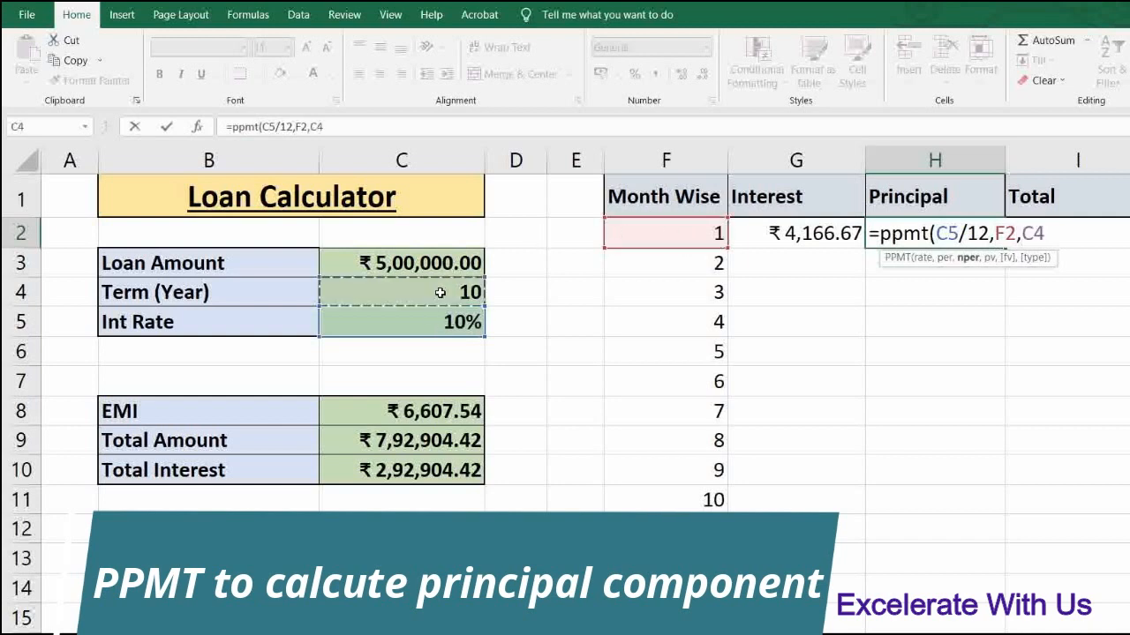
{"action": "type", "text": "*12,"}
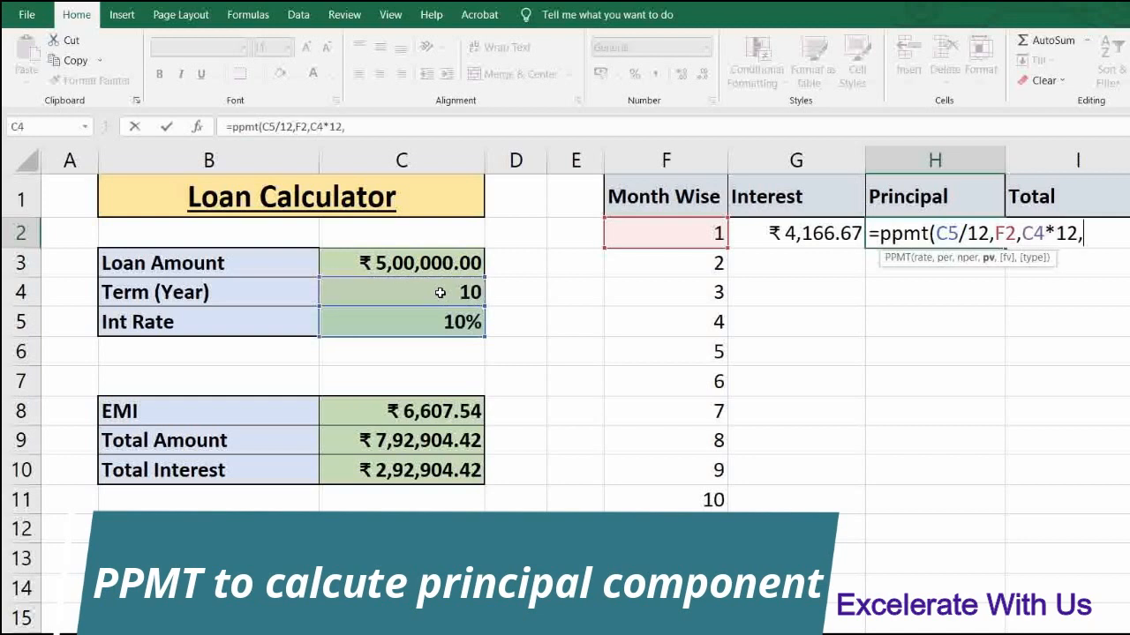
{"action": "type", "text": "-"}
{"action": "left_click", "coordinate": [361, 263]}
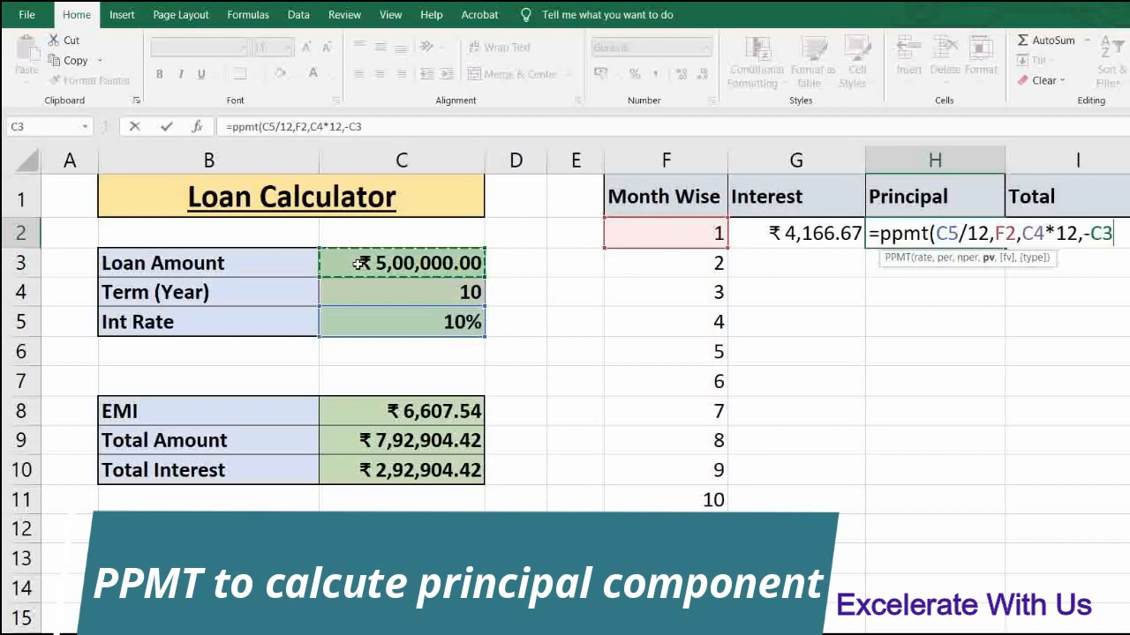
{"action": "type", "text": ")"}
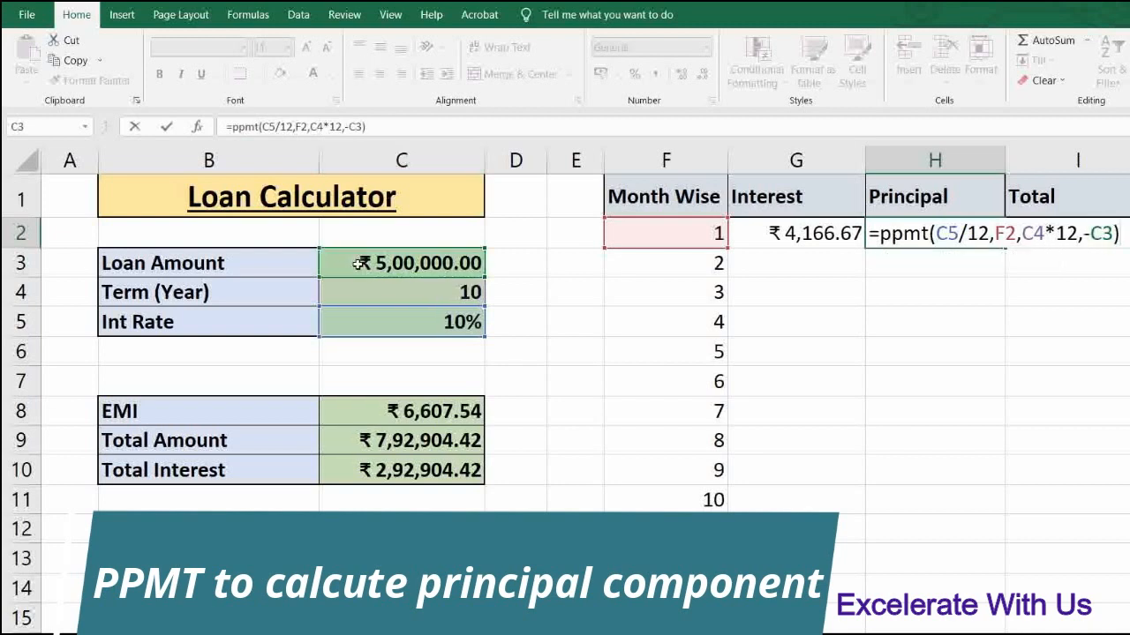
{"action": "key", "text": "Return"}
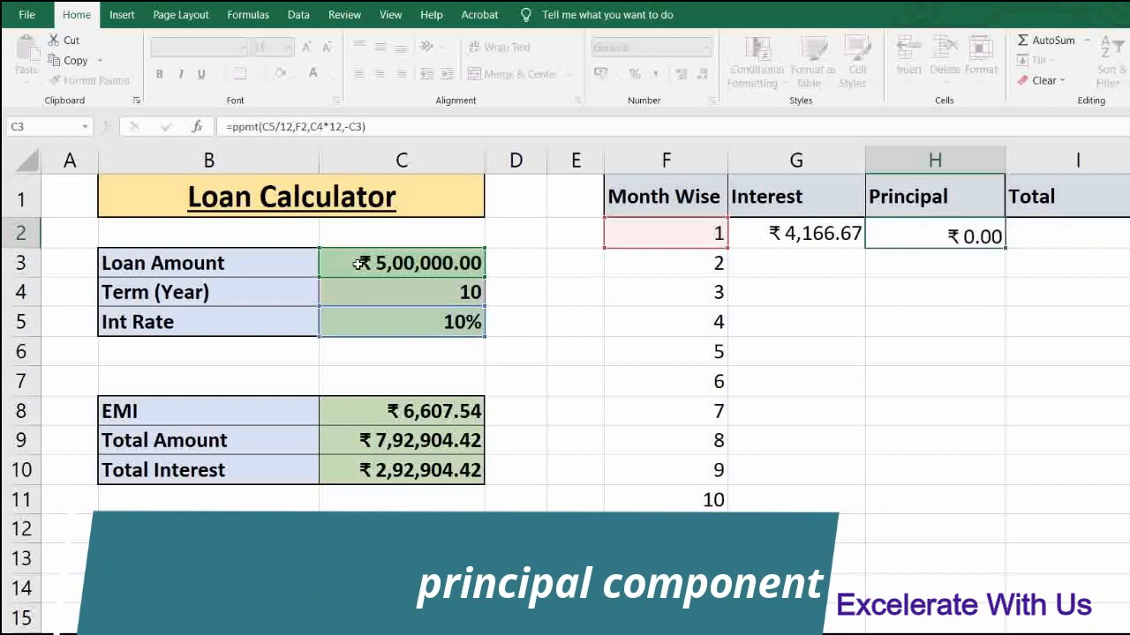
{"action": "key", "text": "Up"}
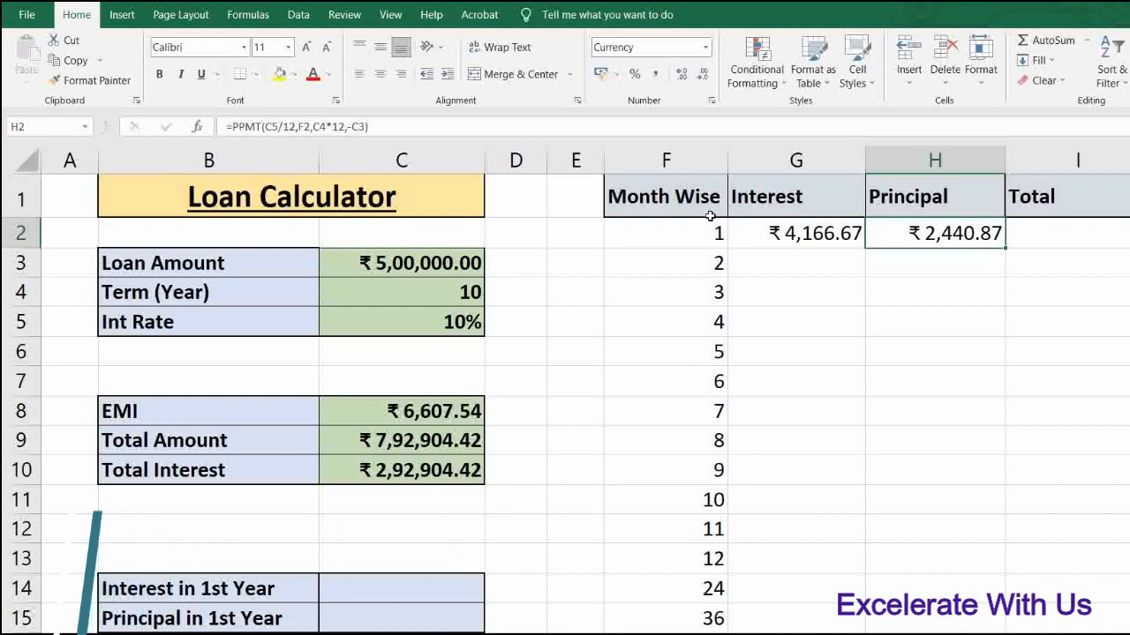
Add the first month's interest and principal in the Total cell I2 with =G2+H2.
{"action": "left_click", "coordinate": [1077, 241]}
{"action": "type", "text": "="}
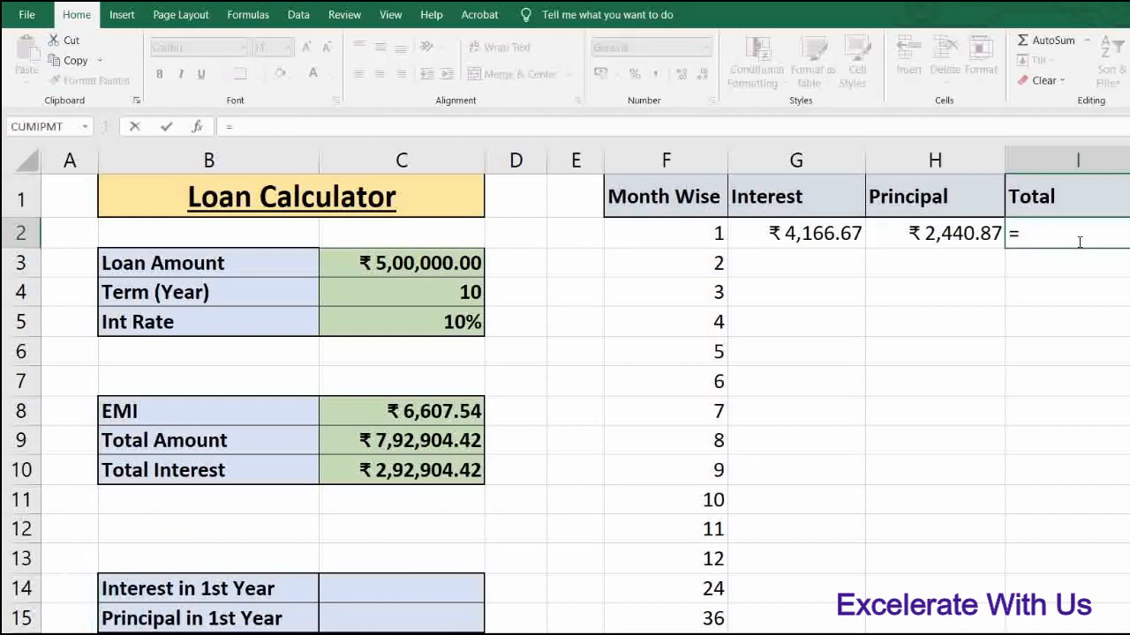
{"action": "left_click", "coordinate": [832, 234]}
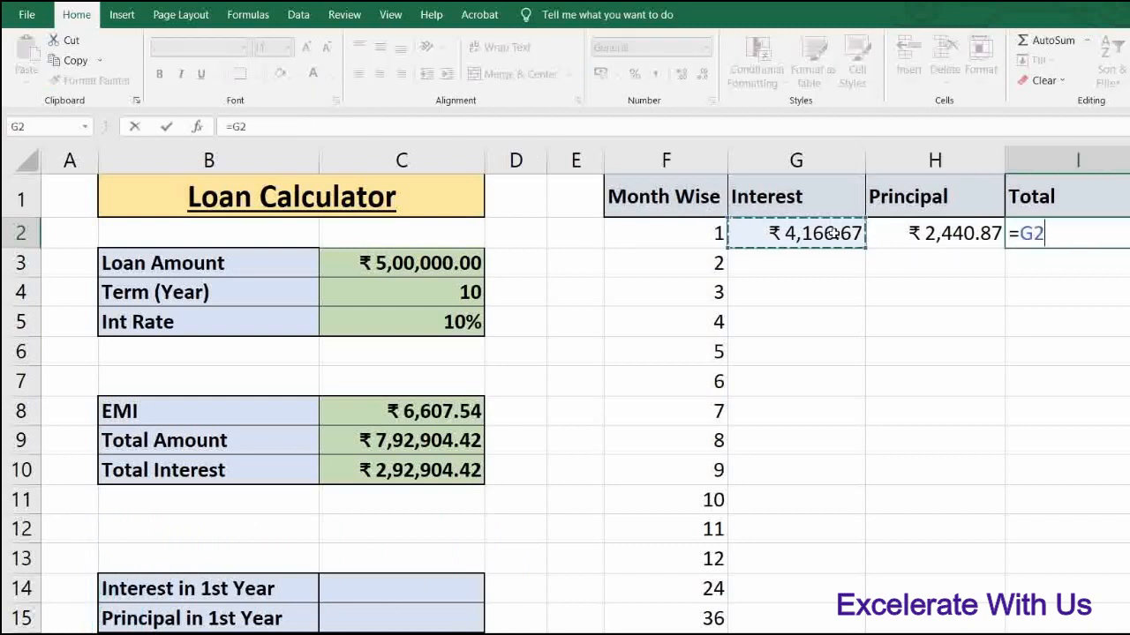
{"action": "type", "text": "+"}
{"action": "left_click", "coordinate": [933, 227]}
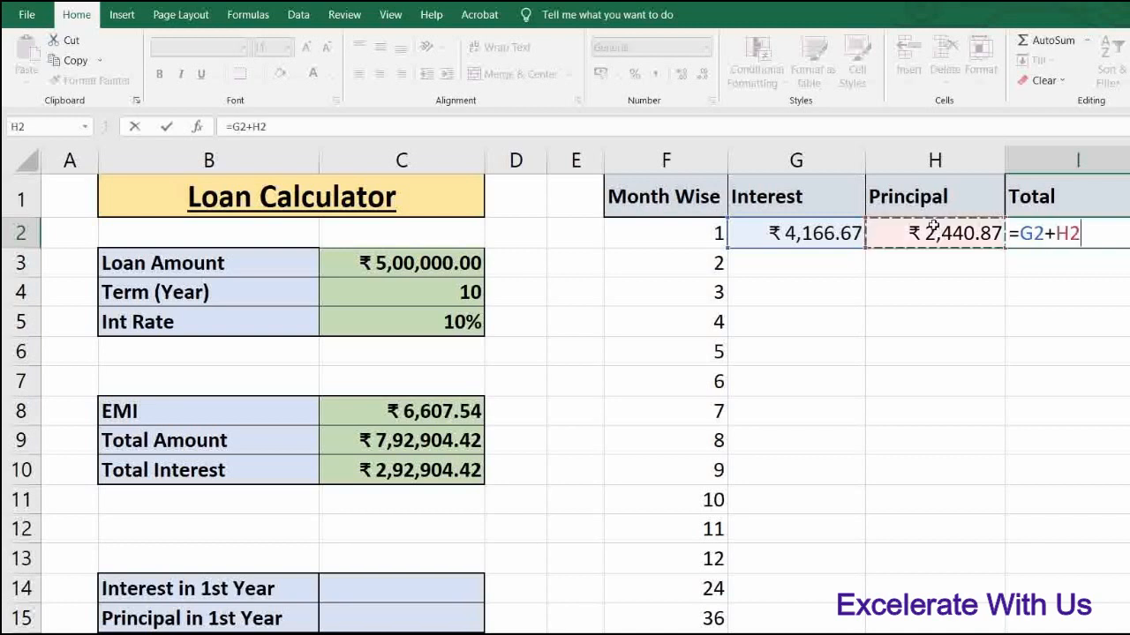
{"action": "key", "text": "Return"}
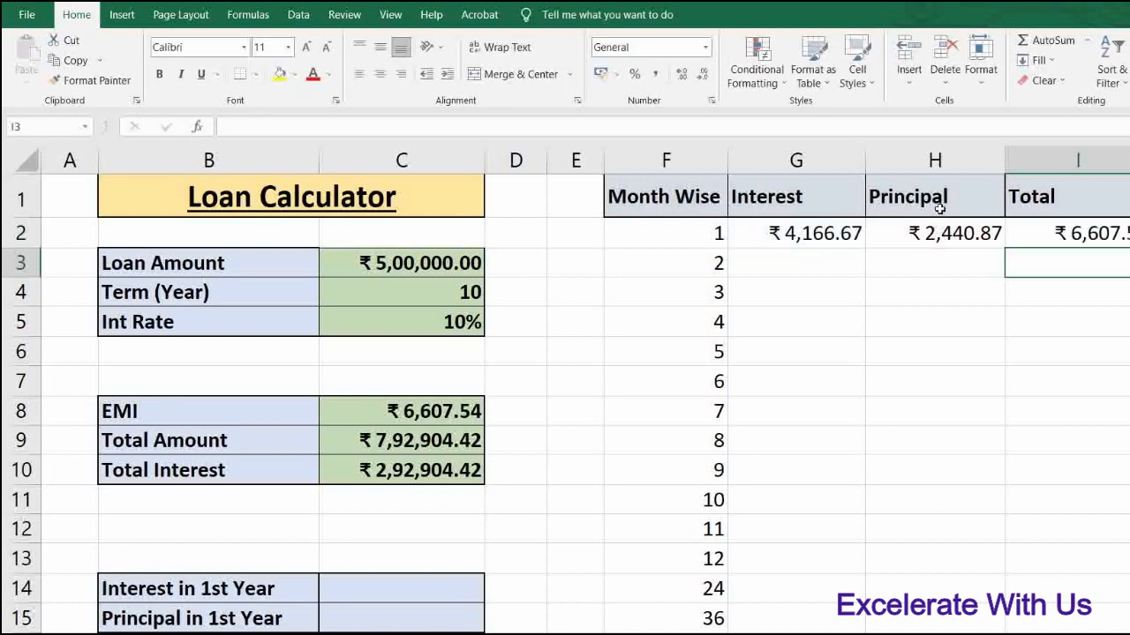
{"action": "left_click", "coordinate": [1037, 237]}
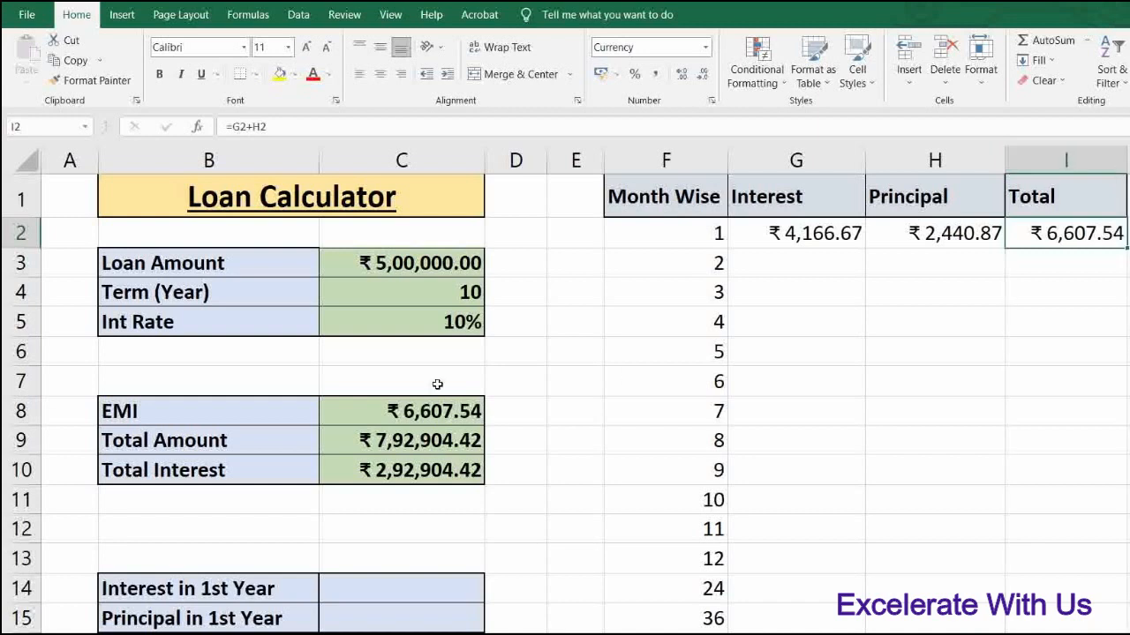
Make the C5, C4 and C3 references absolute in the G2 interest formula: =IPMT($C$5/12,F2,$C$4*12,-$C$3).
{"action": "left_click", "coordinate": [450, 418]}
{"action": "left_click", "coordinate": [1073, 233]}
{"action": "left_click", "coordinate": [862, 262]}
{"action": "left_click", "coordinate": [832, 236]}
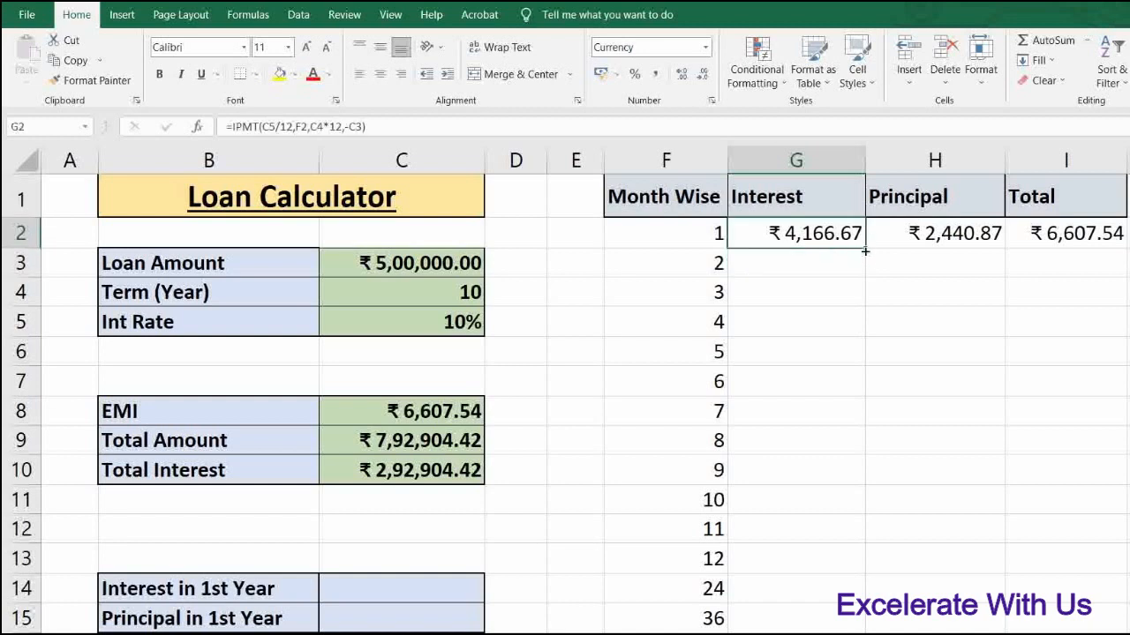
{"action": "double_click", "coordinate": [811, 231]}
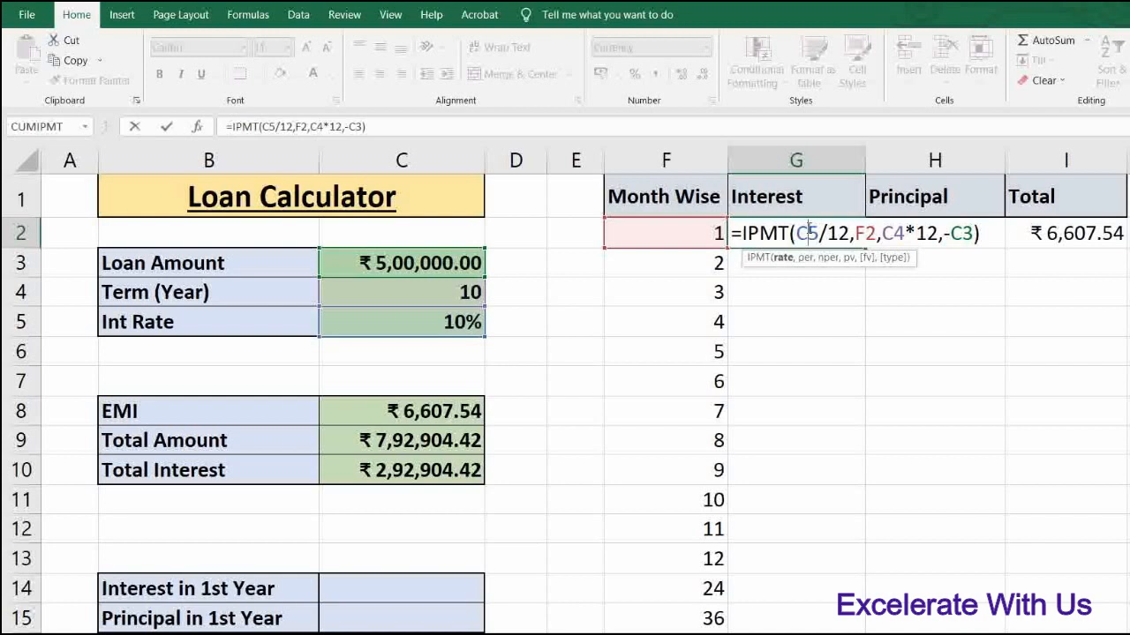
{"action": "left_click", "coordinate": [809, 228]}
{"action": "key", "text": "F4"}
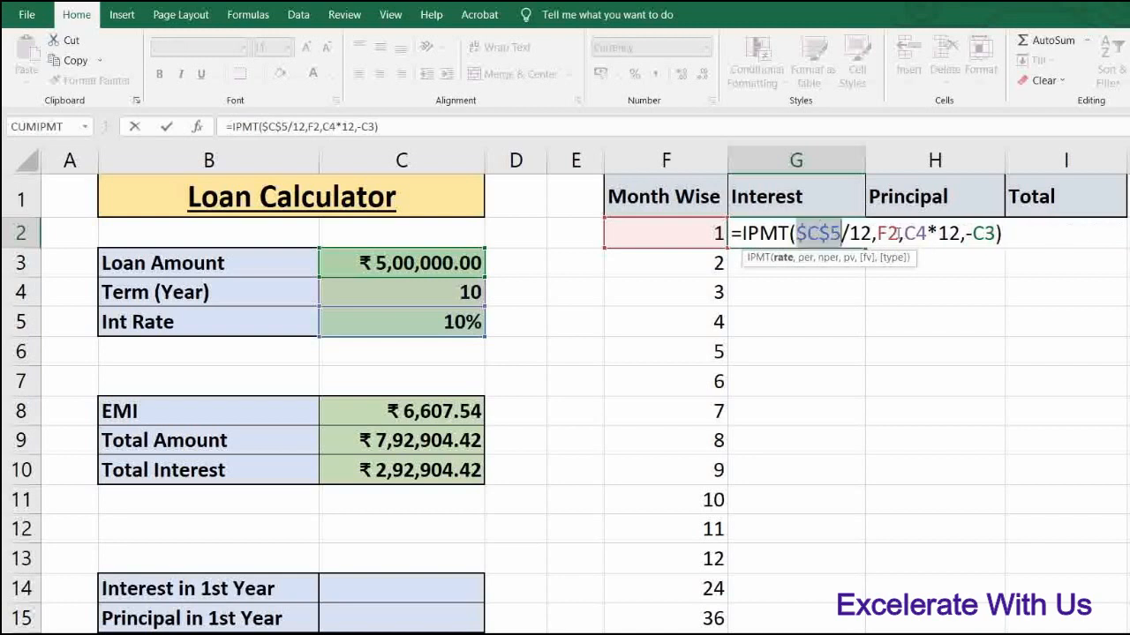
{"action": "left_click", "coordinate": [912, 231]}
{"action": "key", "text": "F4"}
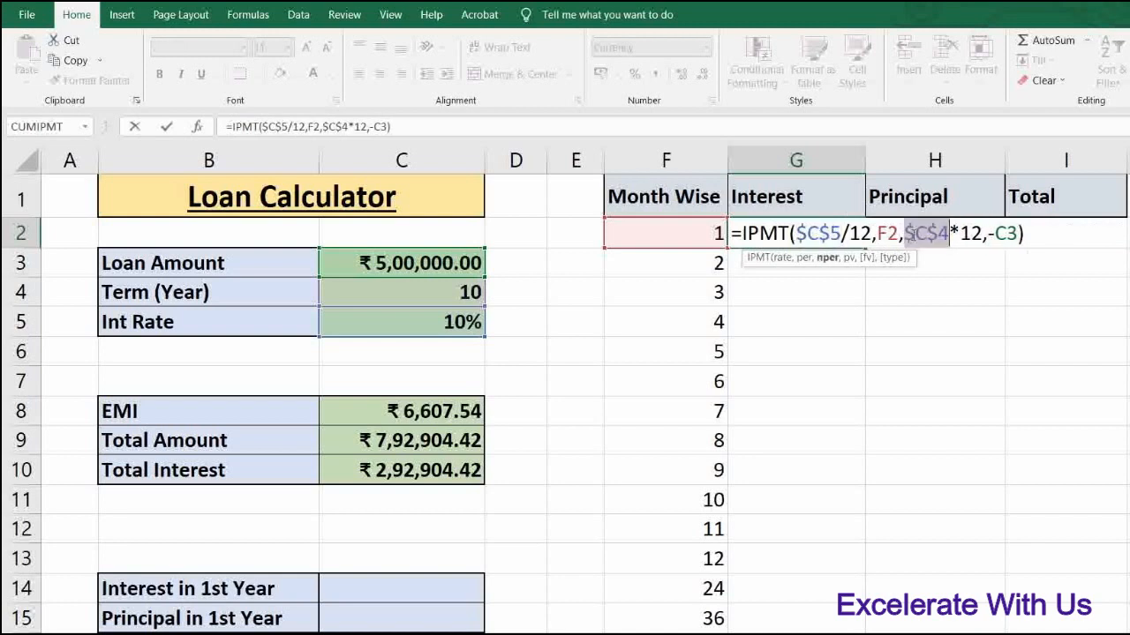
{"action": "left_click", "coordinate": [1000, 232]}
{"action": "key", "text": "F4"}
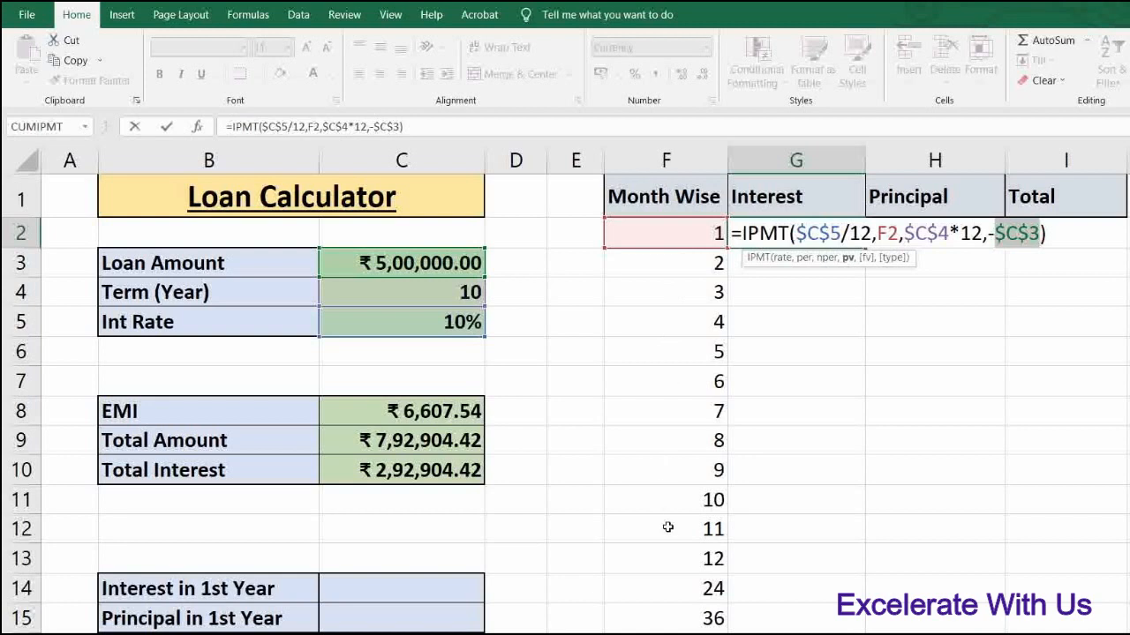
{"action": "key", "text": "Return"}
Make the C5, C4 and C3 references absolute in the H2 principal formula: =PPMT($C$5/12,F2,$C$4*12,-$C$3).
{"action": "key", "text": "Up"}
{"action": "key", "text": "Right"}
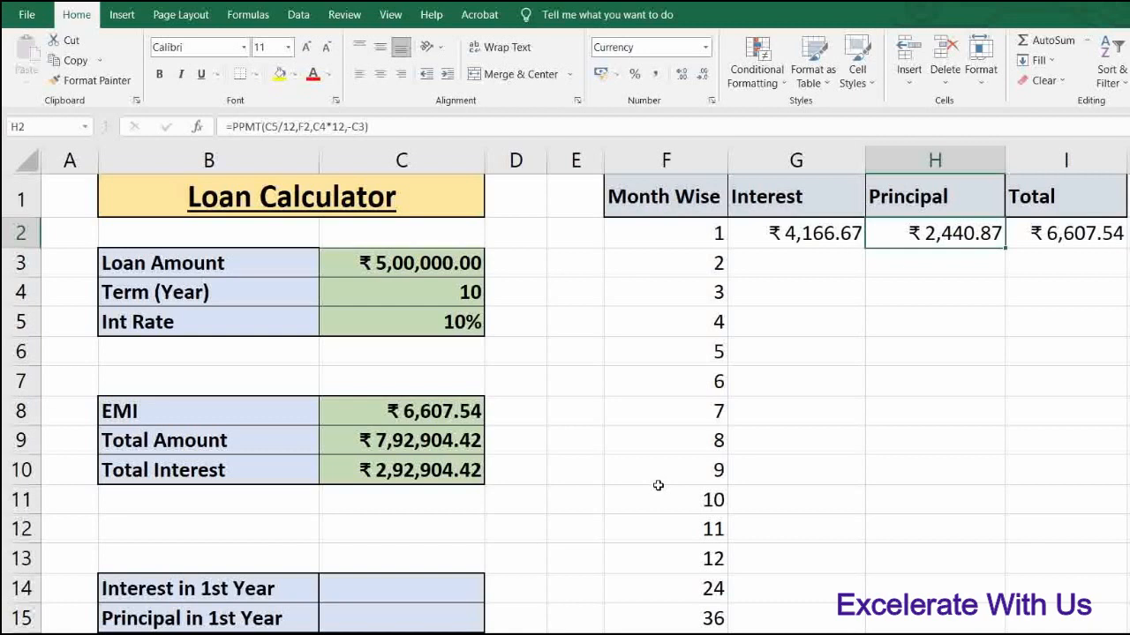
{"action": "key", "text": "F2"}
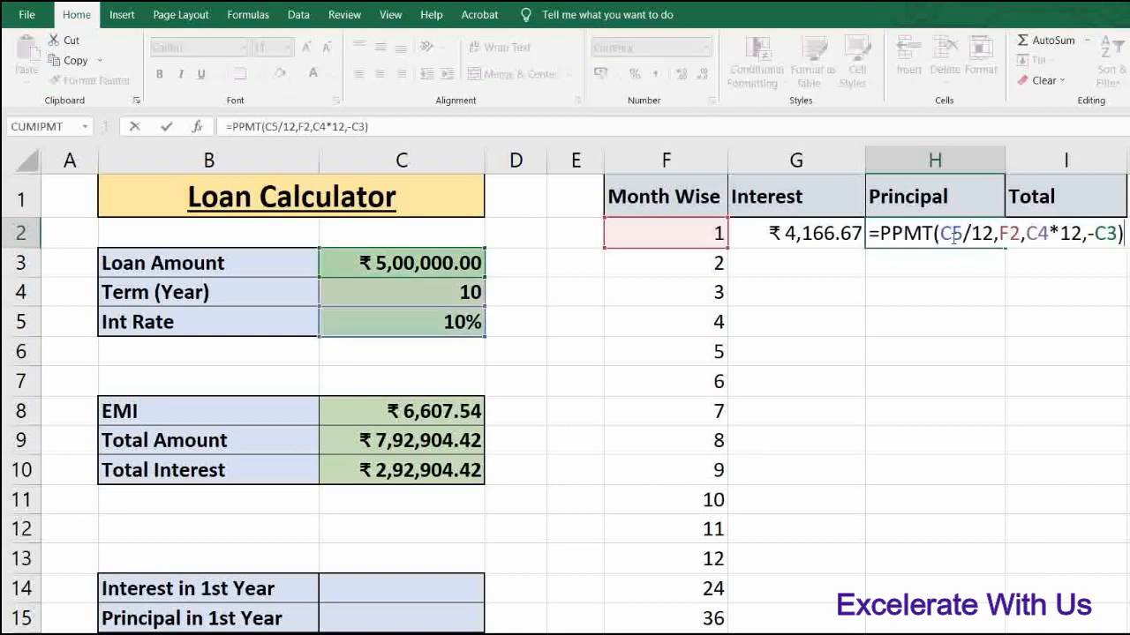
{"action": "left_click", "coordinate": [952, 233]}
{"action": "key", "text": "F4"}
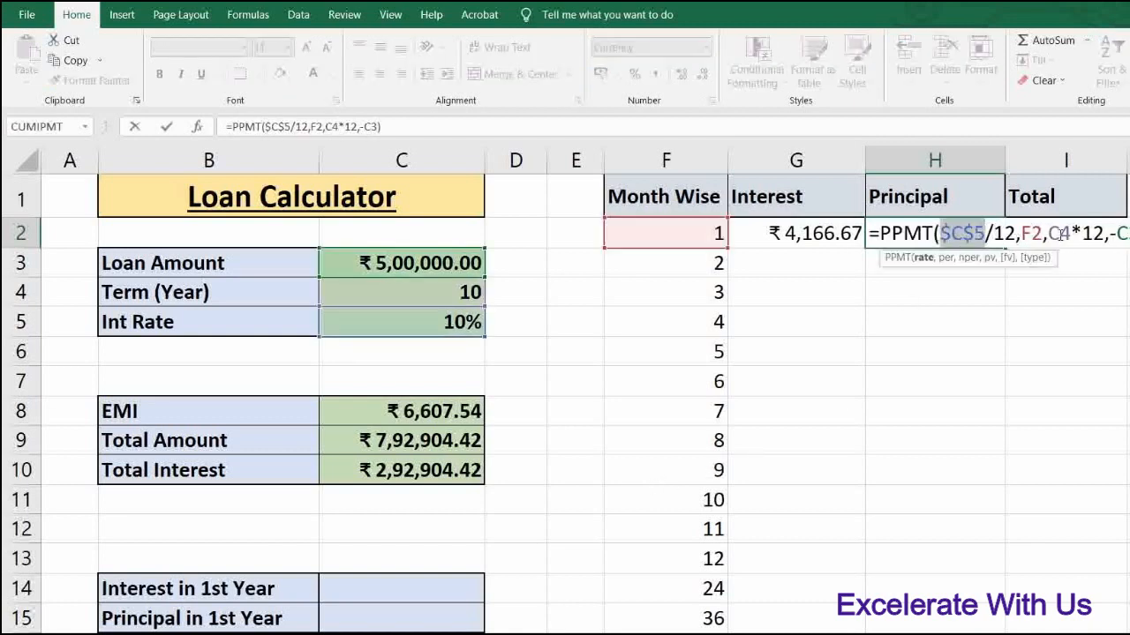
{"action": "left_click", "coordinate": [1061, 235]}
{"action": "key", "text": "F4"}
{"action": "left_click", "coordinate": [1128, 234]}
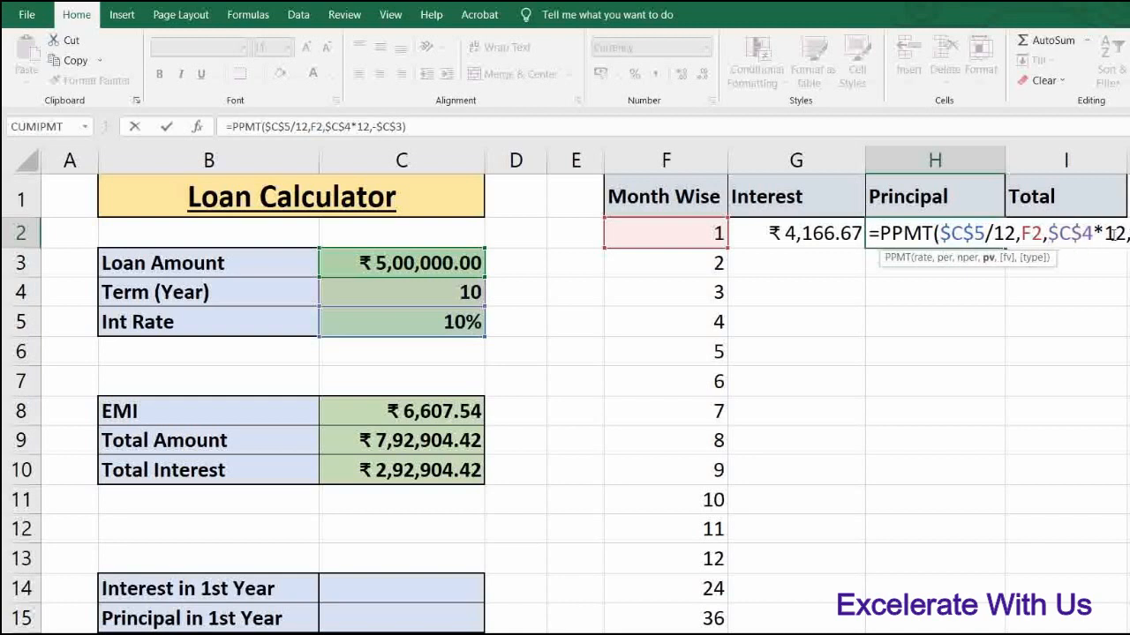
{"action": "key", "text": "Return"}
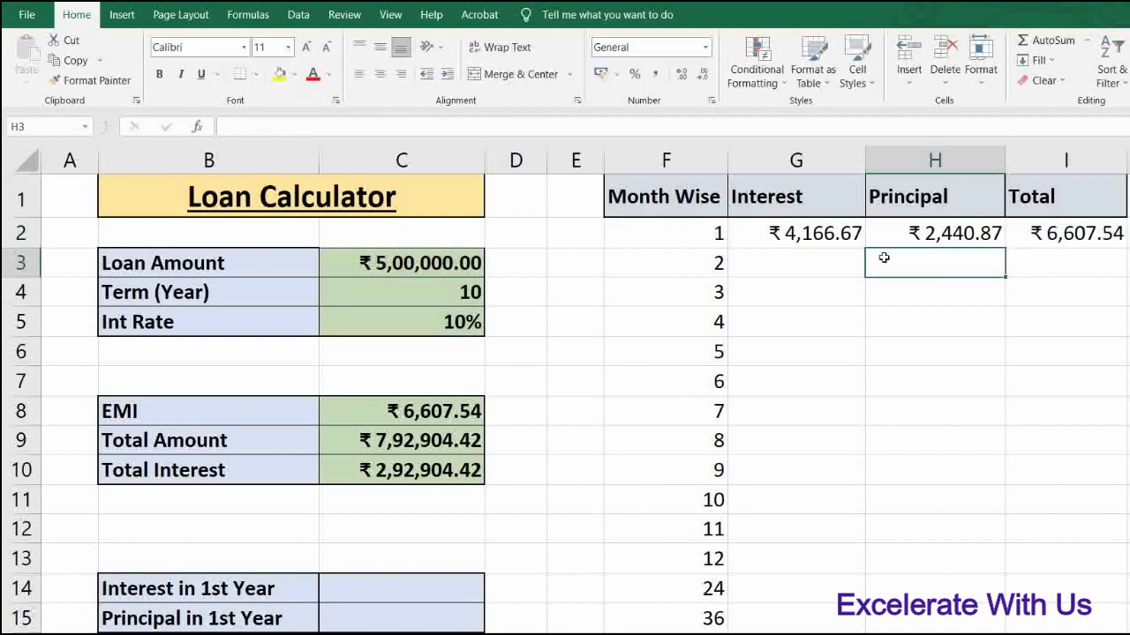
Fill the interest formula from G2 down to G22 for all listed months.
{"action": "left_click", "coordinate": [821, 231]}
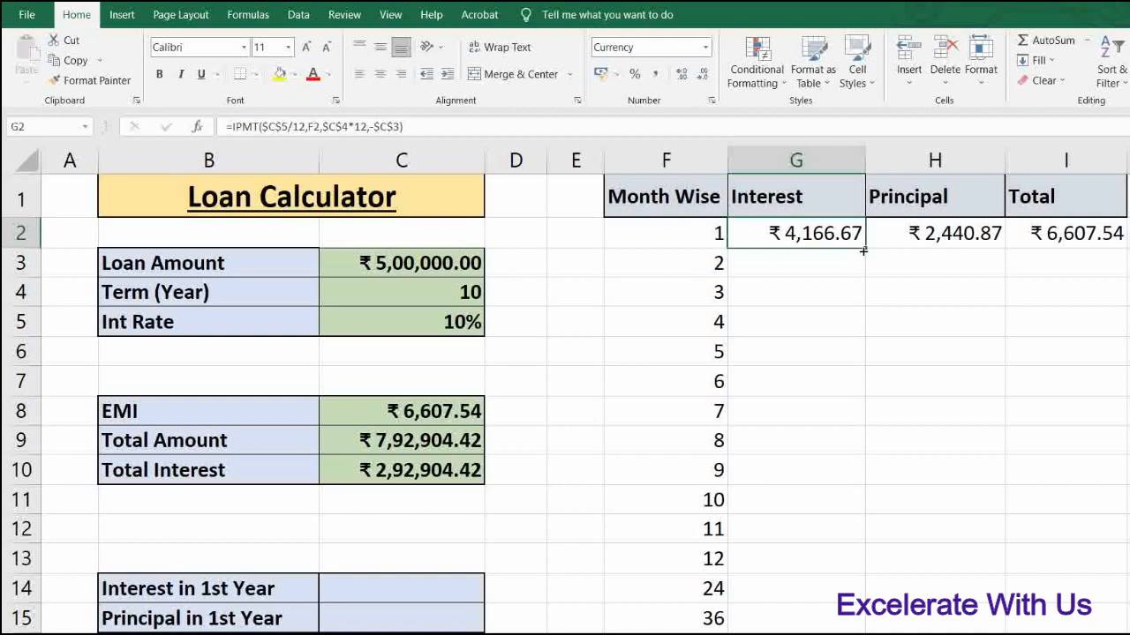
{"action": "left_click", "coordinate": [706, 559]}
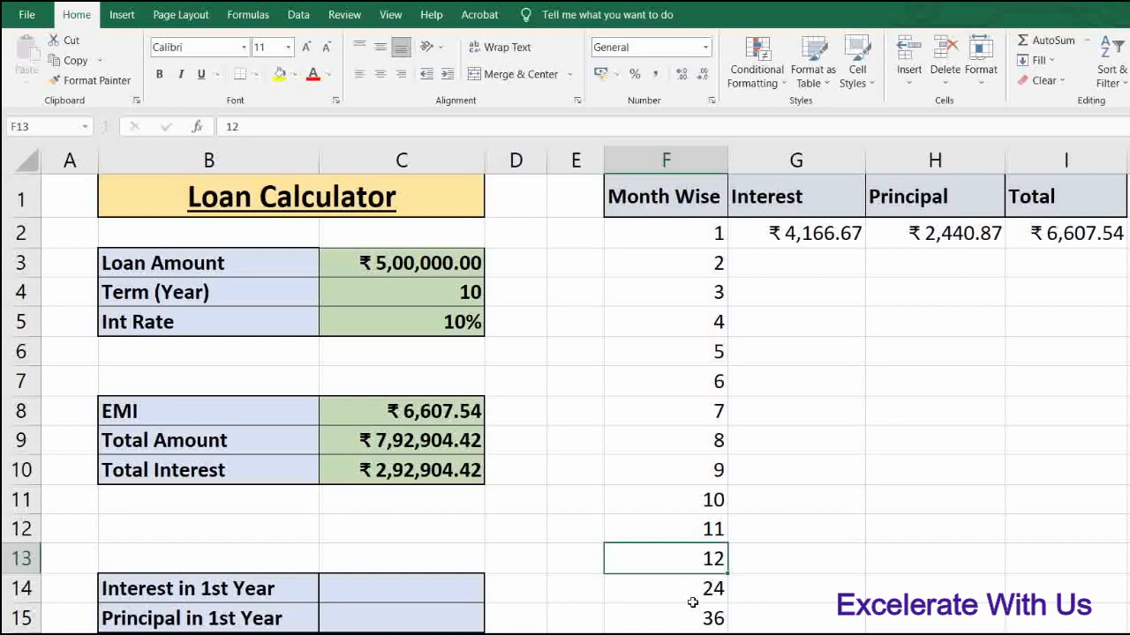
{"action": "scroll", "coordinate": [693, 618], "scroll_direction": "down", "scroll_amount": 2}
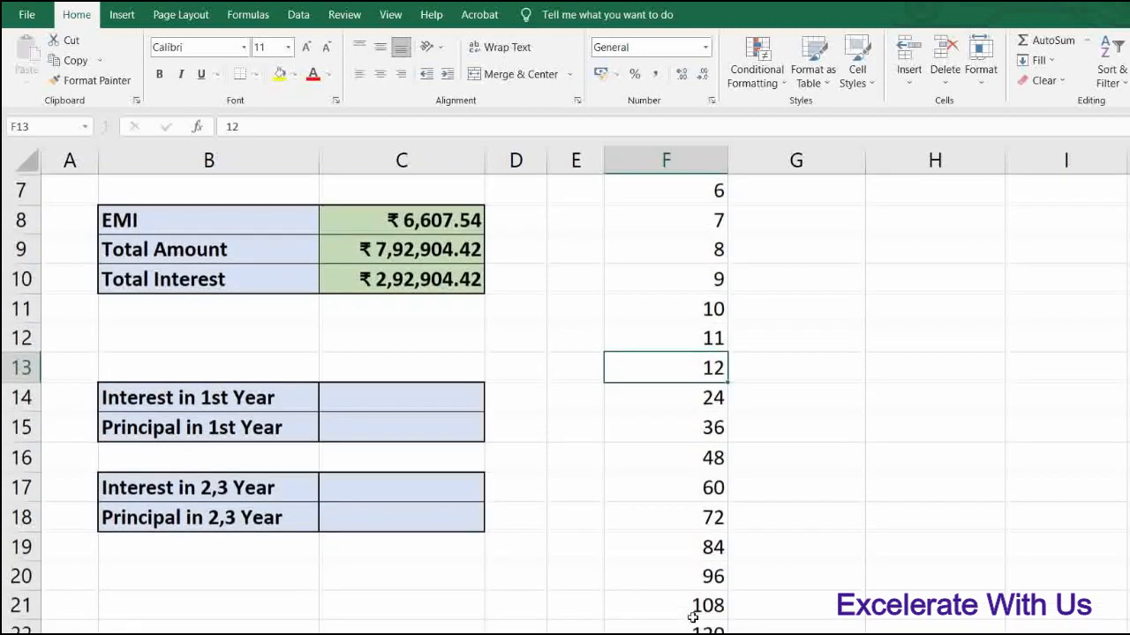
{"action": "scroll", "coordinate": [693, 596], "scroll_direction": "up", "scroll_amount": 2}
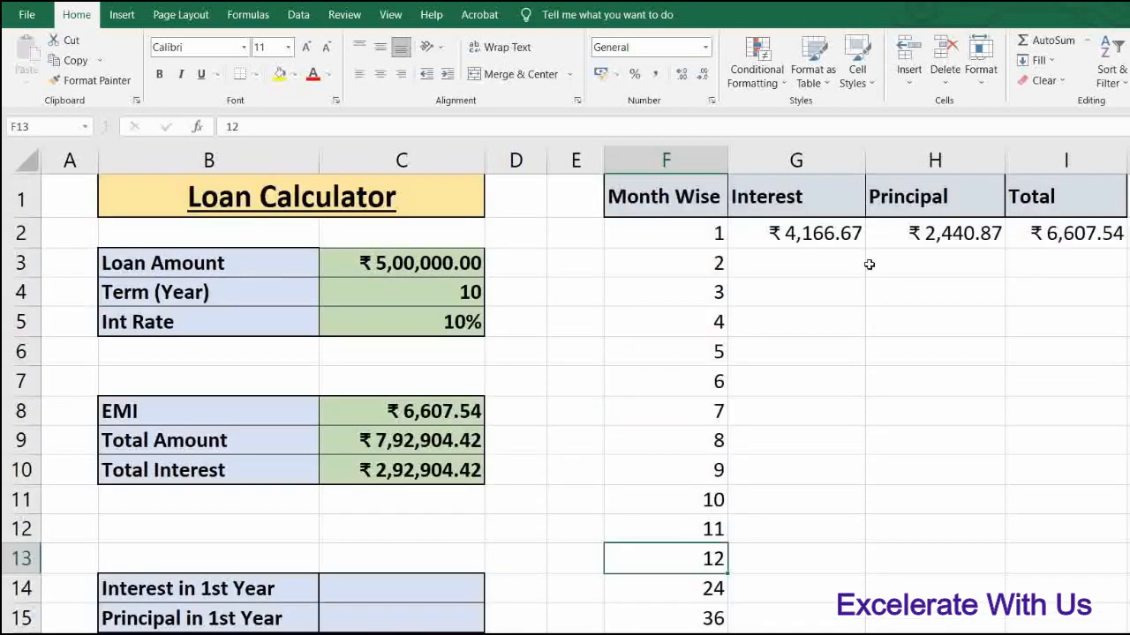
{"action": "left_click", "coordinate": [846, 231]}
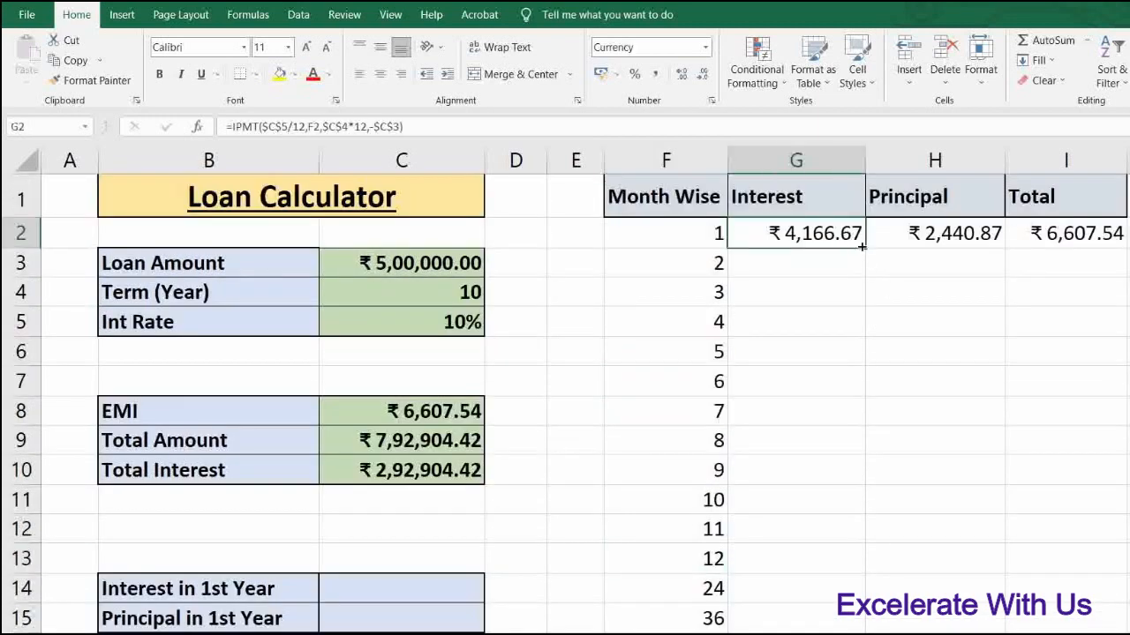
{"action": "left_click_drag", "start_coordinate": [864, 249], "coordinate": [864, 618]}
Fill the principal formula from H2 down to H22 for all listed months.
{"action": "scroll", "coordinate": [937, 476], "scroll_direction": "up", "scroll_amount": 1}
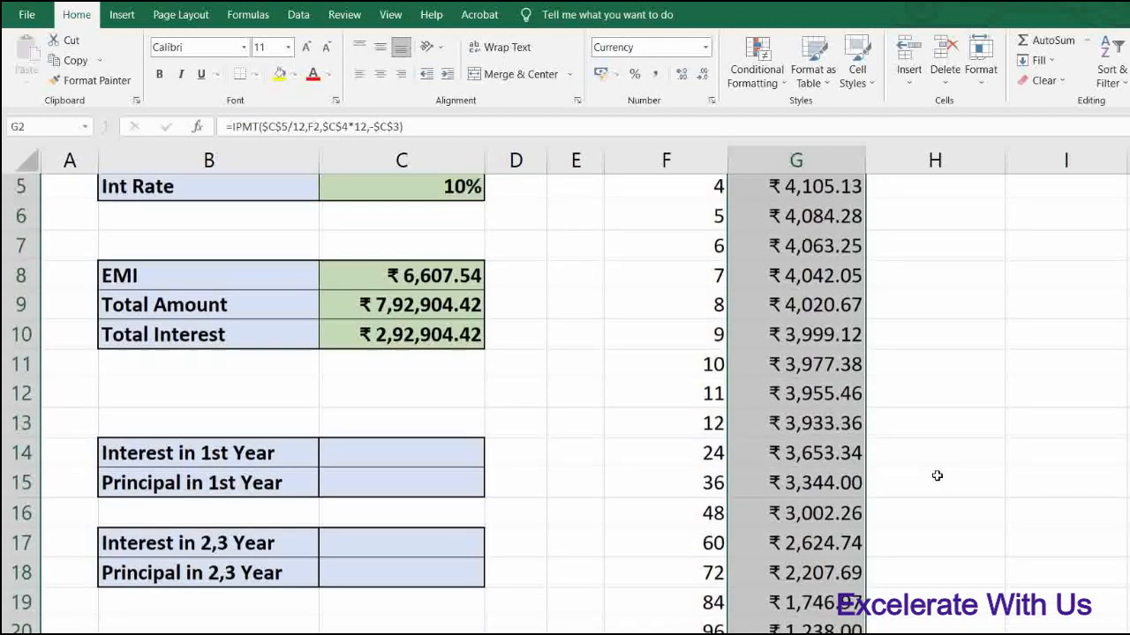
{"action": "scroll", "coordinate": [937, 476], "scroll_direction": "up", "scroll_amount": 2}
{"action": "left_click", "coordinate": [941, 233]}
{"action": "left_click_drag", "start_coordinate": [1008, 249], "coordinate": [872, 625]}
{"action": "left_click_drag", "start_coordinate": [981, 615], "coordinate": [982, 614]}
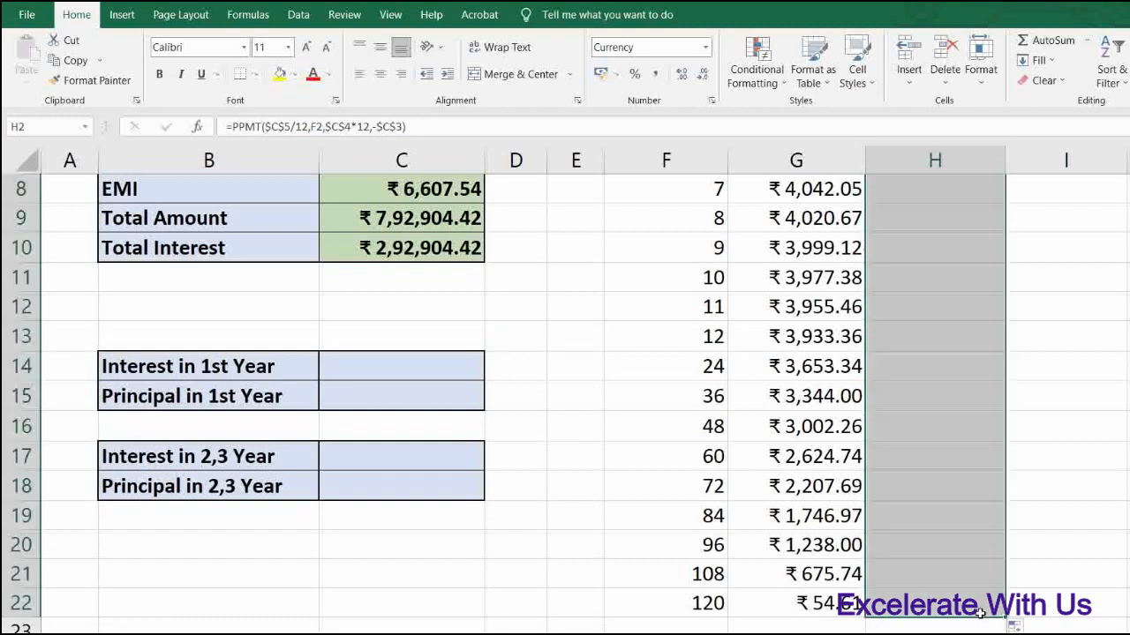
Fill the Total formula from I2 down to the last listed month and clear the surplus copies in I23:I24.
{"action": "scroll", "coordinate": [1110, 325], "scroll_direction": "up", "scroll_amount": 3}
{"action": "left_click", "coordinate": [1103, 231]}
{"action": "left_click_drag", "start_coordinate": [1127, 249], "coordinate": [1123, 623]}
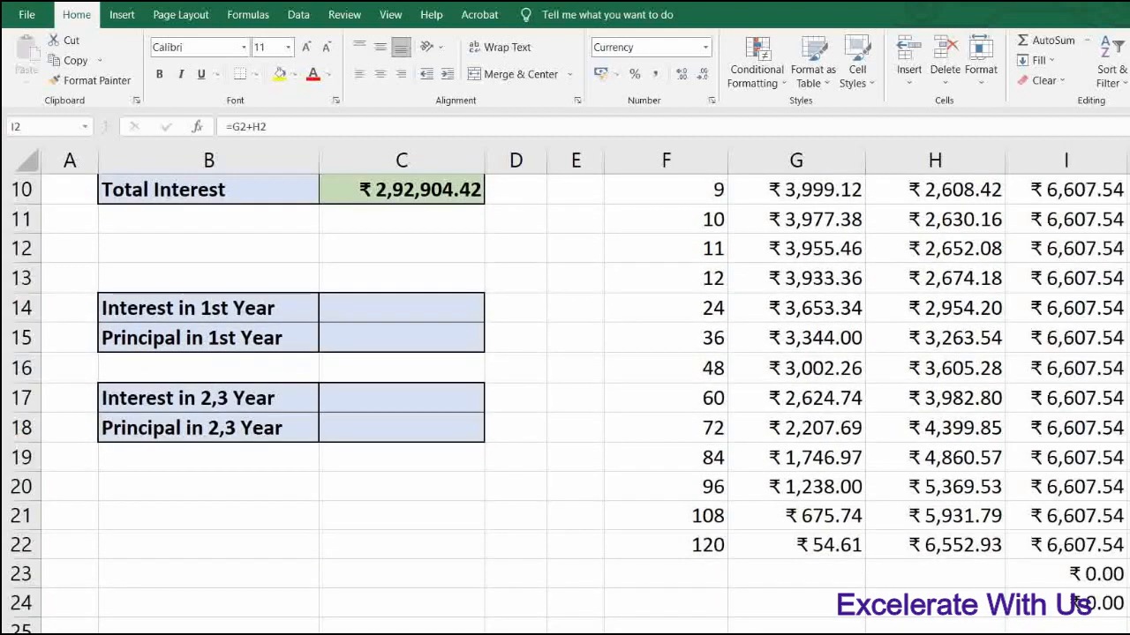
{"action": "double_click", "coordinate": [1085, 574]}
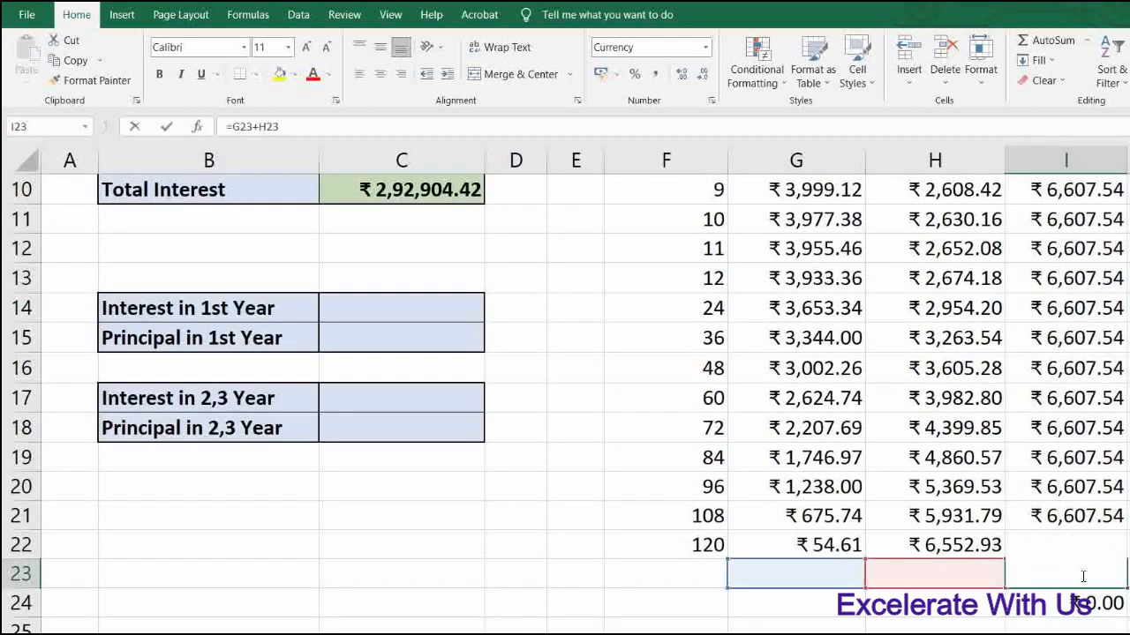
{"action": "left_click", "coordinate": [962, 602]}
{"action": "left_click_drag", "start_coordinate": [1034, 574], "coordinate": [1043, 600]}
{"action": "key", "text": "Delete"}
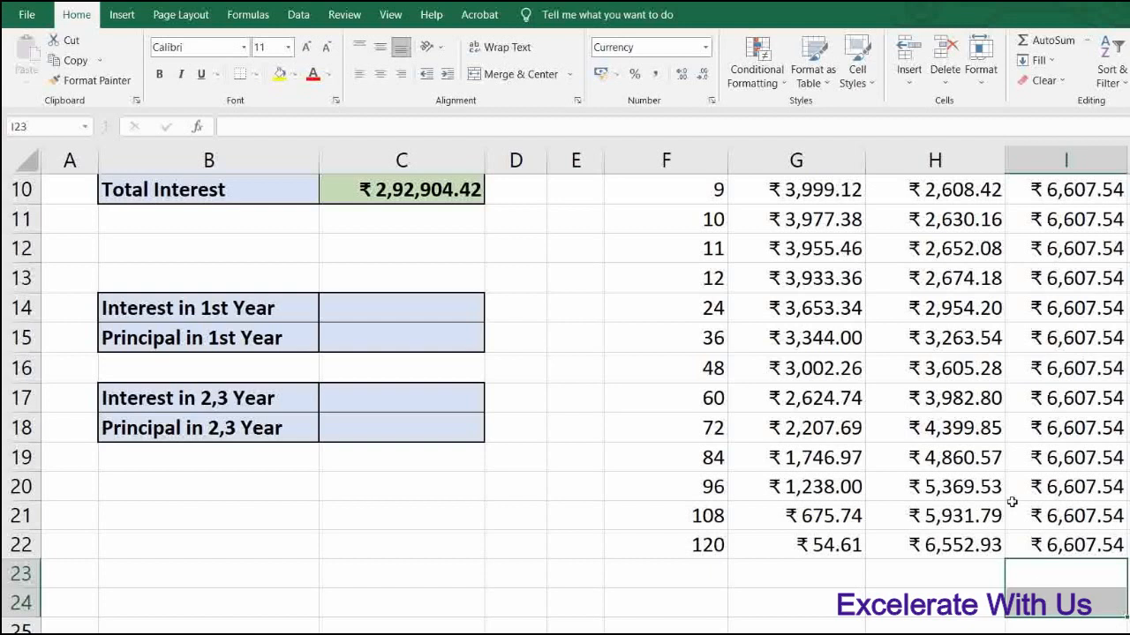
Examine how the interest, principal and total amounts develop from month to month, including the split for month 60.
{"action": "scroll", "coordinate": [989, 468], "scroll_direction": "up", "scroll_amount": 3}
{"action": "left_click", "coordinate": [828, 232]}
{"action": "left_click", "coordinate": [816, 267]}
{"action": "left_click", "coordinate": [803, 324]}
{"action": "left_click", "coordinate": [803, 372]}
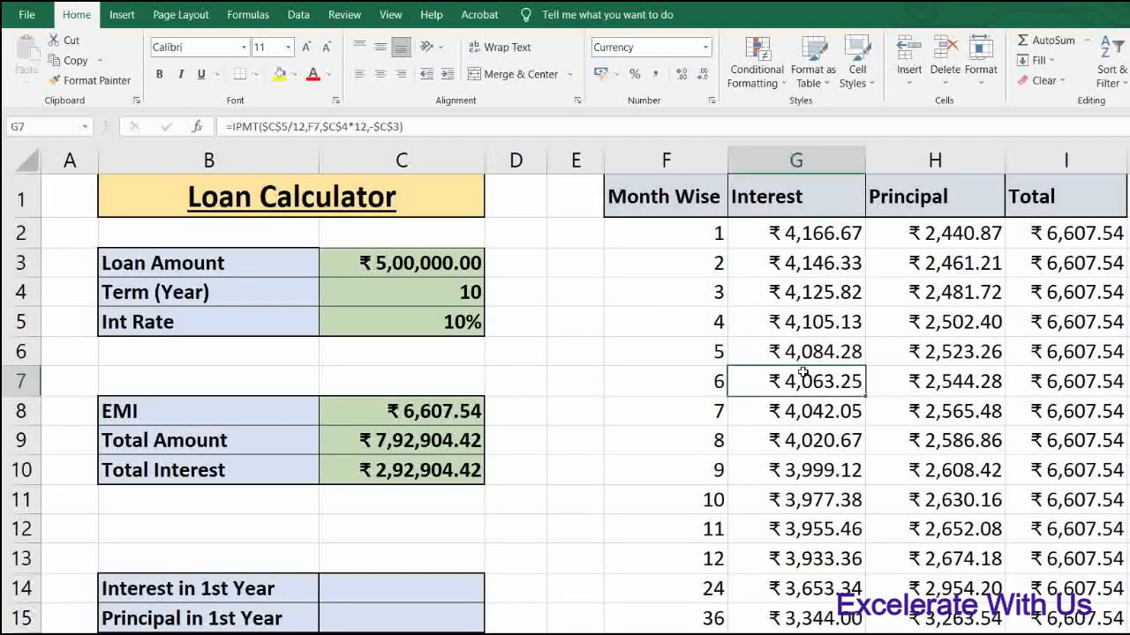
{"action": "left_click", "coordinate": [808, 468]}
{"action": "left_click", "coordinate": [955, 260]}
{"action": "left_click", "coordinate": [967, 378]}
{"action": "left_click", "coordinate": [964, 439]}
{"action": "left_click", "coordinate": [965, 475]}
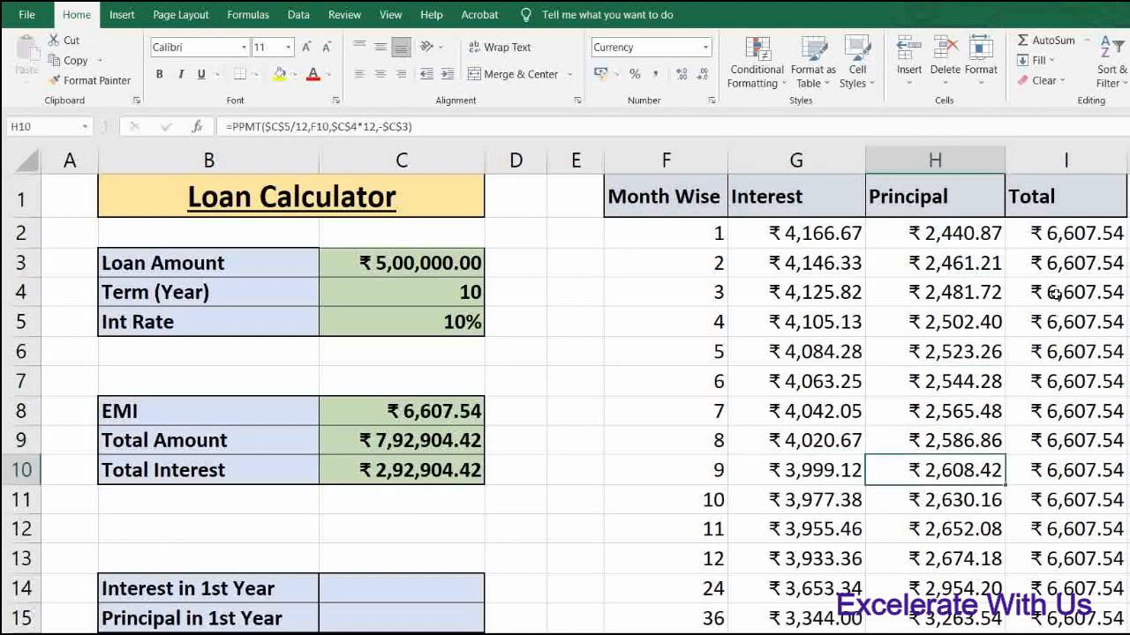
{"action": "left_click", "coordinate": [1074, 470]}
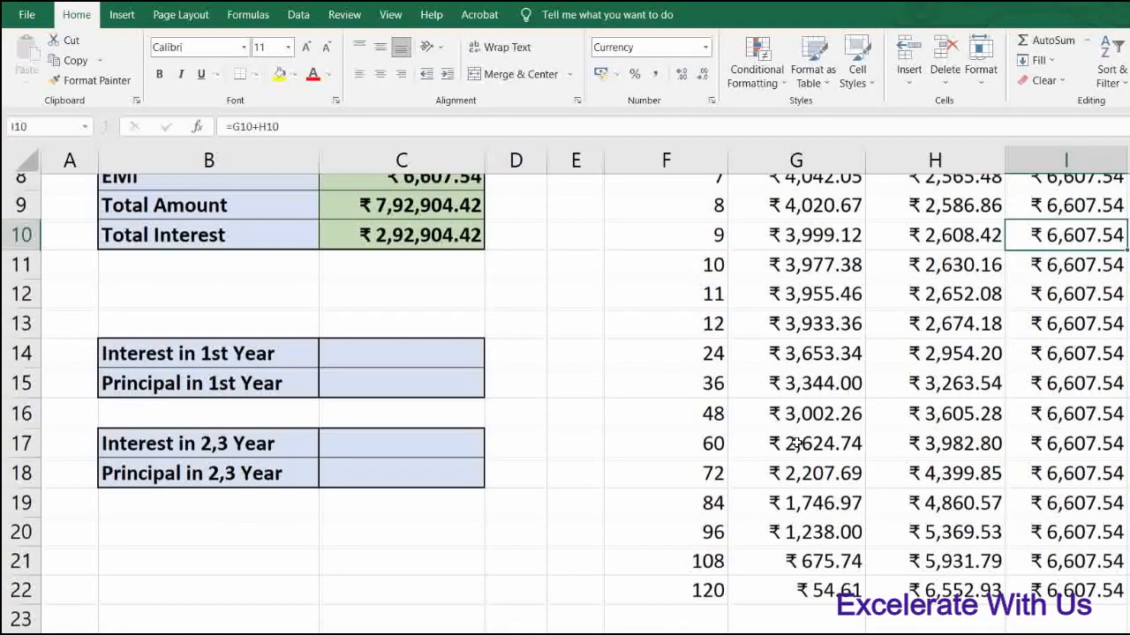
{"action": "scroll", "coordinate": [757, 382], "scroll_direction": "down", "scroll_amount": 2}
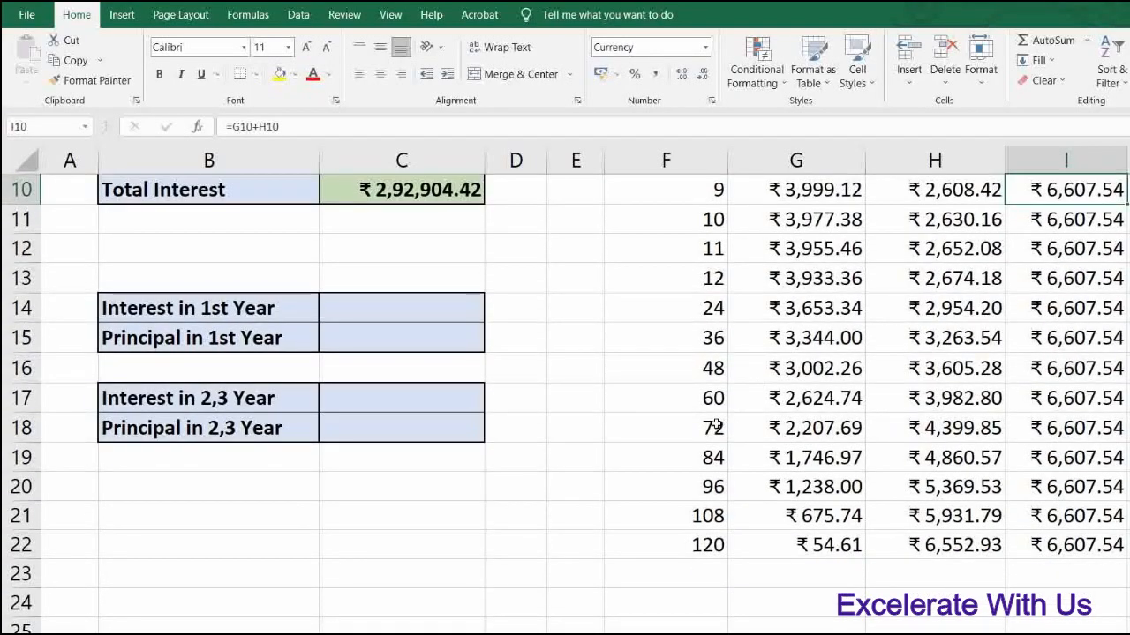
{"action": "left_click", "coordinate": [766, 398]}
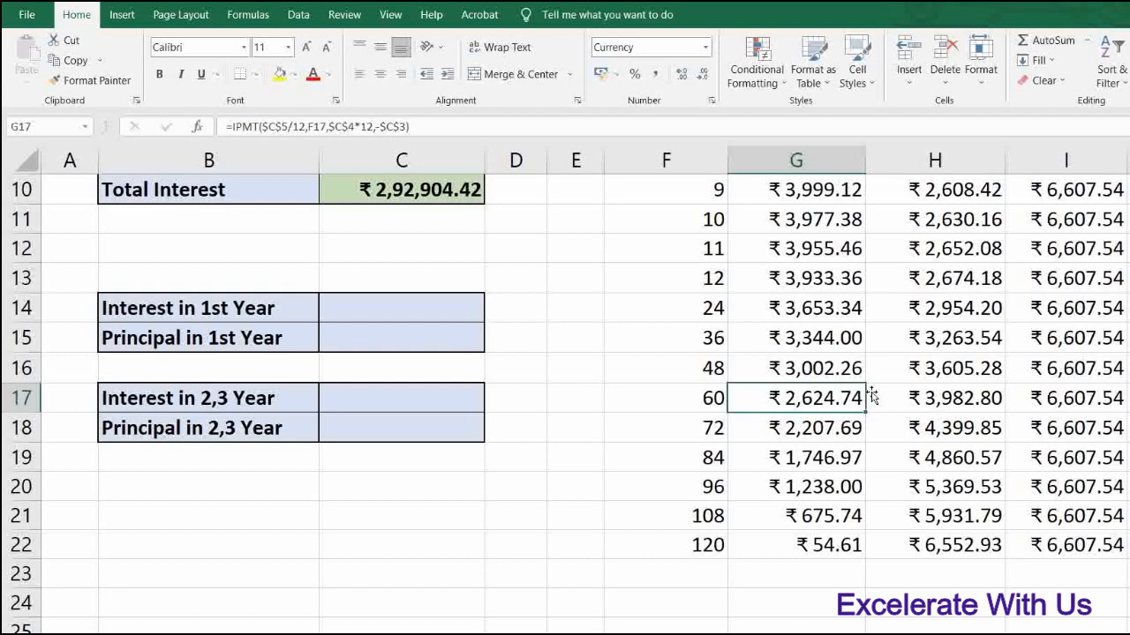
{"action": "left_click", "coordinate": [914, 401]}
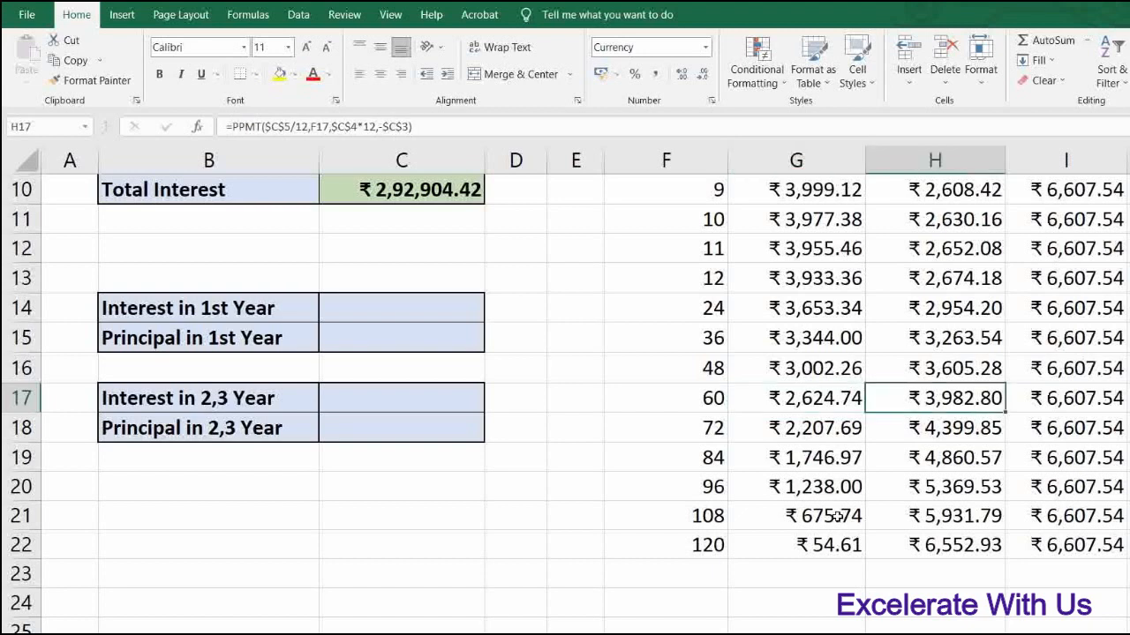
Change the month number in F21 to 100 to recalculate that row's interest and principal.
{"action": "scroll", "coordinate": [836, 516], "scroll_direction": "up", "scroll_amount": 3}
{"action": "scroll", "coordinate": [836, 516], "scroll_direction": "down", "scroll_amount": 4}
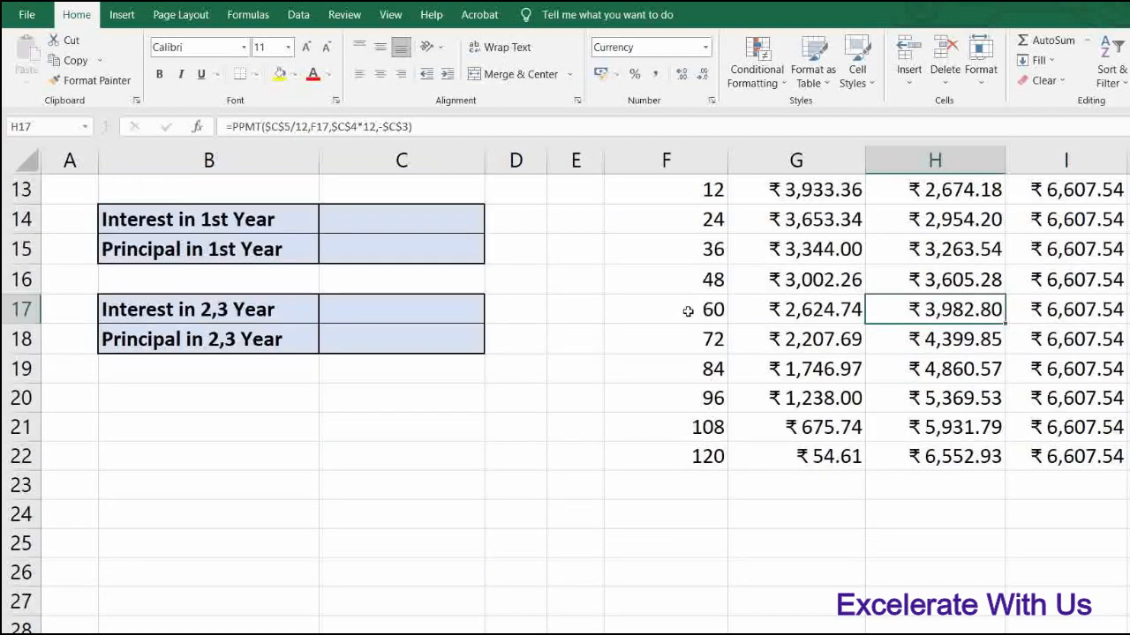
{"action": "left_click", "coordinate": [683, 455]}
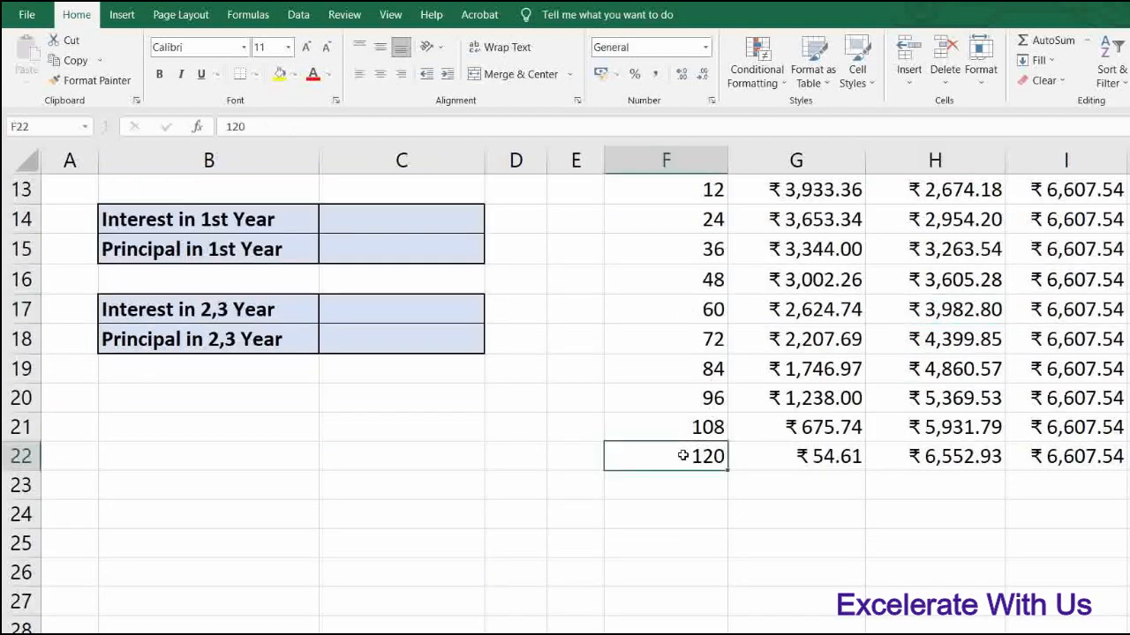
{"action": "key", "text": "Up"}
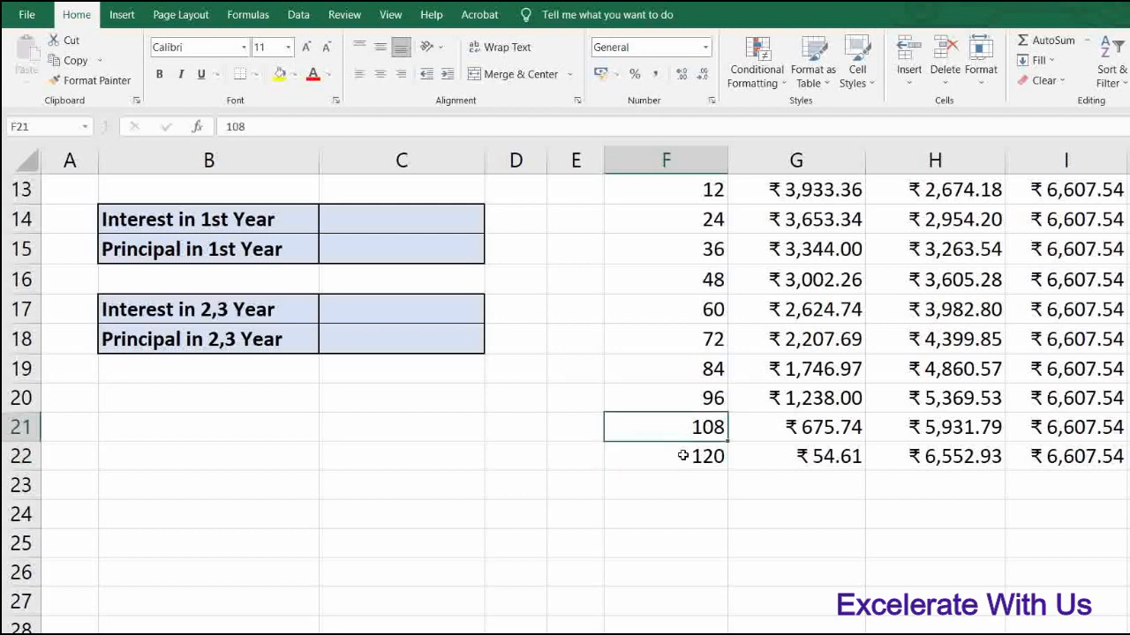
{"action": "type", "text": "100"}
{"action": "key", "text": "Return"}
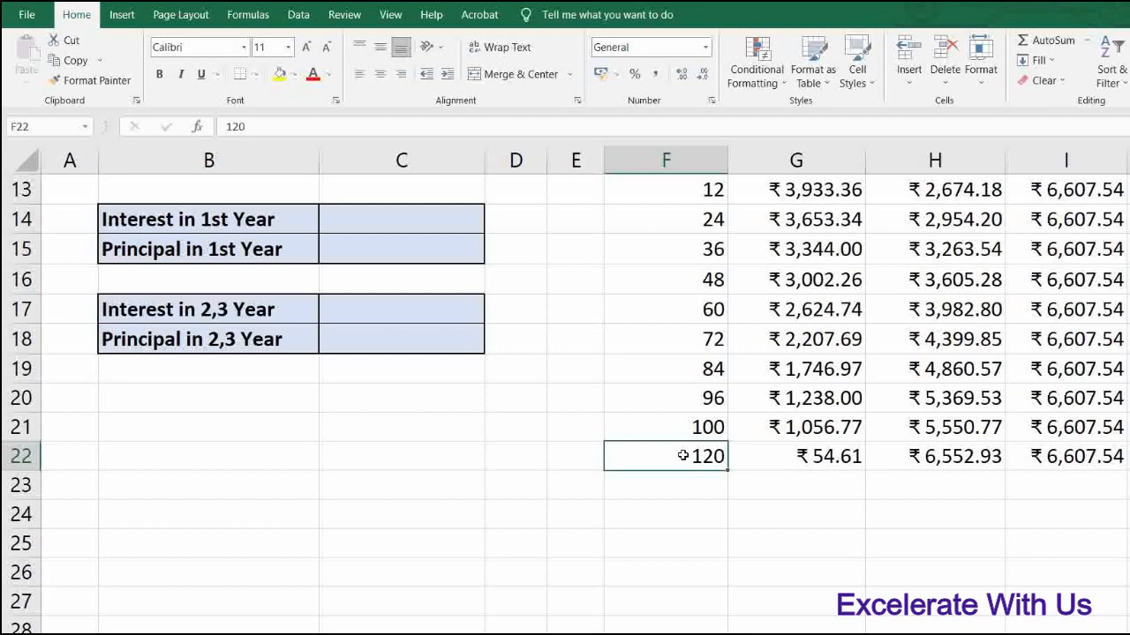
{"action": "key", "text": "Up"}
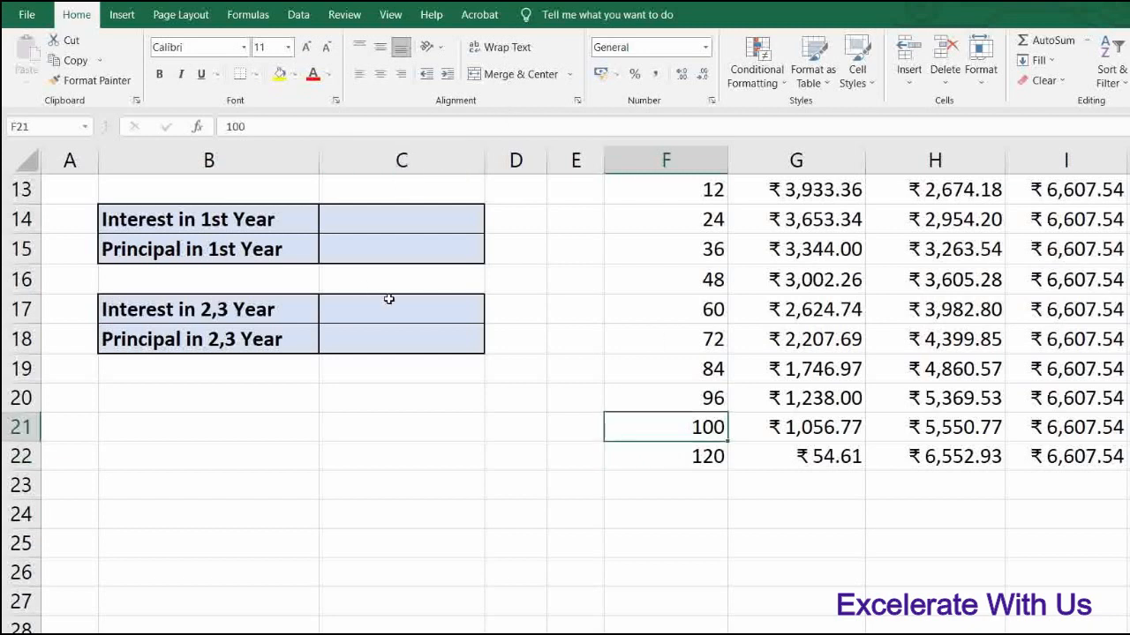
Select the interest amounts for months 1 to 12 in G2:G13.
{"action": "scroll", "coordinate": [389, 298], "scroll_direction": "up", "scroll_amount": 4}
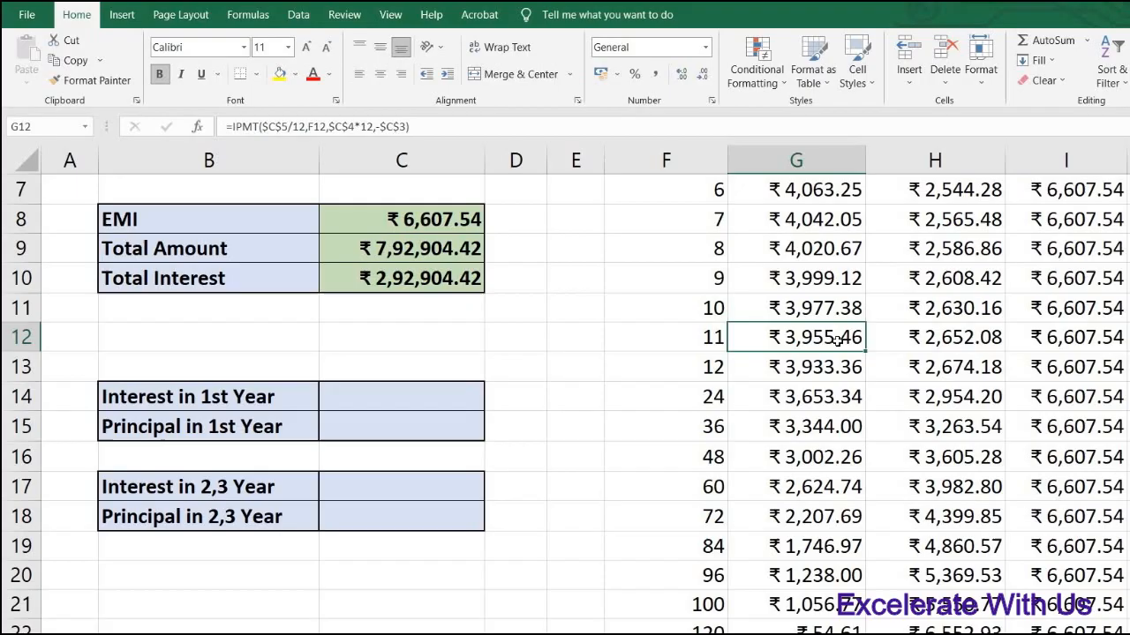
{"action": "scroll", "coordinate": [835, 341], "scroll_direction": "down", "scroll_amount": 4}
{"action": "scroll", "coordinate": [835, 341], "scroll_direction": "up", "scroll_amount": 4}
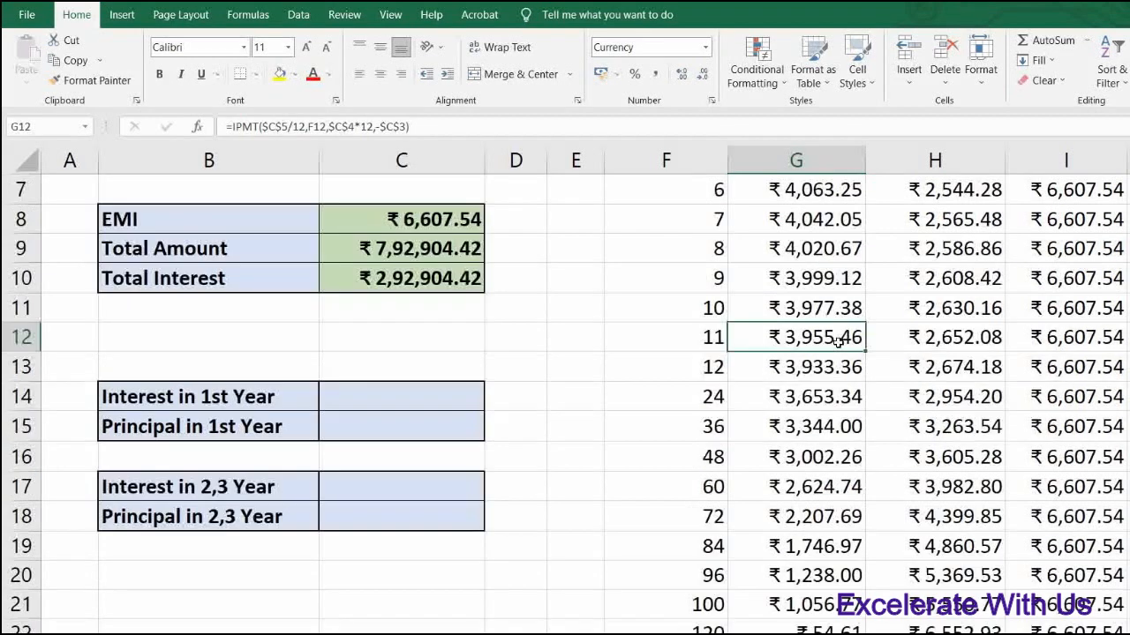
{"action": "scroll", "coordinate": [836, 342], "scroll_direction": "up", "scroll_amount": 2}
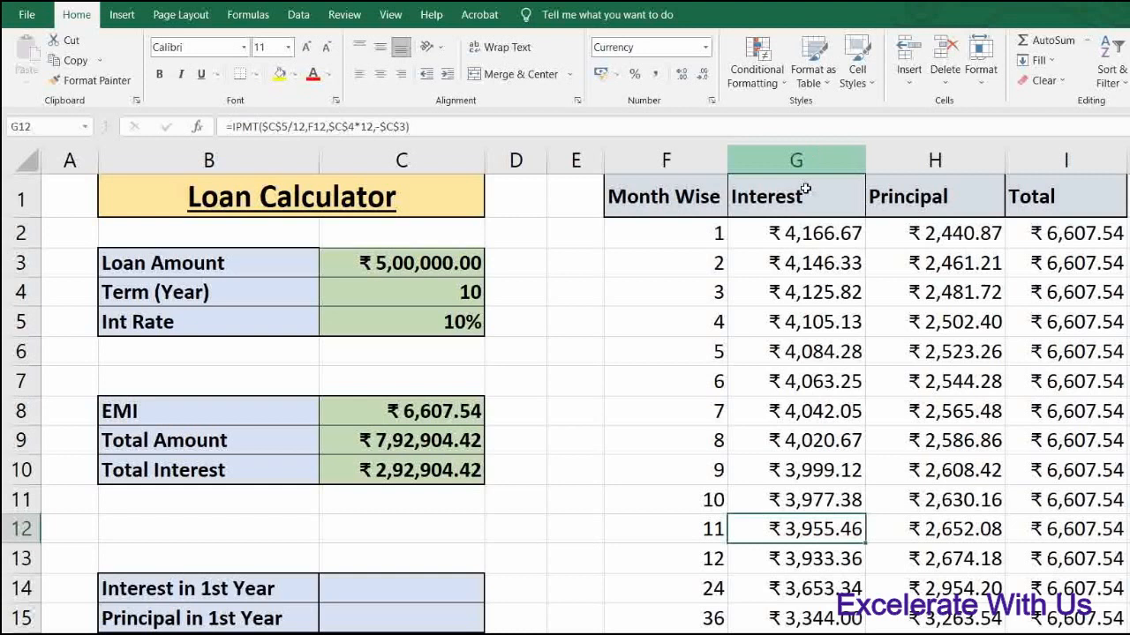
{"action": "left_click_drag", "start_coordinate": [757, 234], "coordinate": [775, 556]}
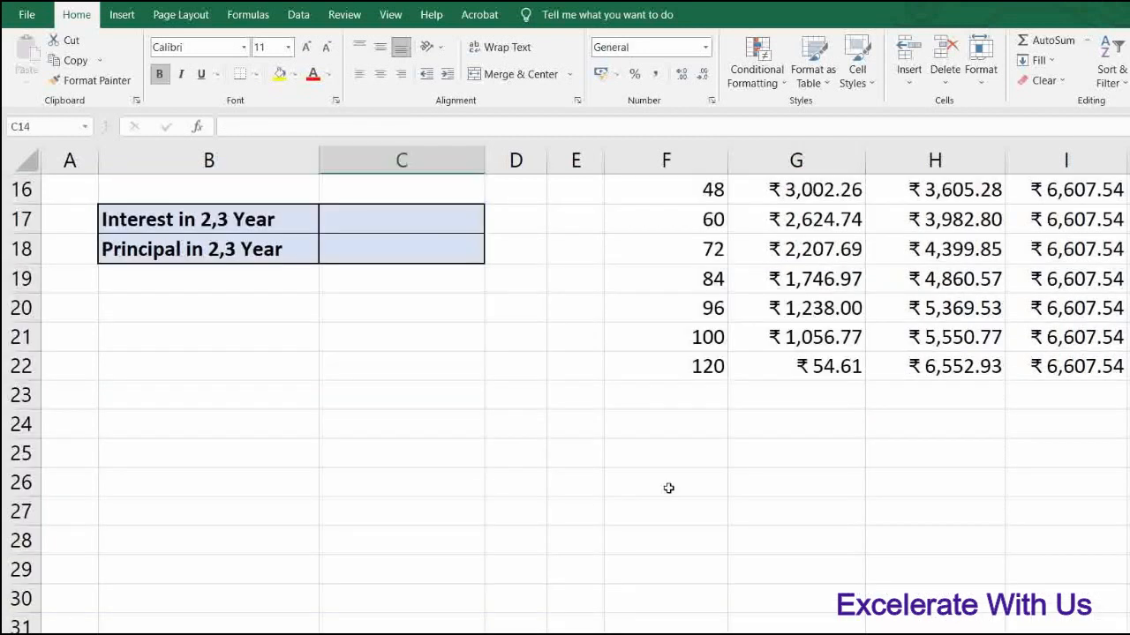
Start a CUMIPMT formula in C14 for the first-year interest, with rate C5/12 and number of periods C4*12.
{"action": "scroll", "coordinate": [668, 488], "scroll_direction": "up", "scroll_amount": 3}
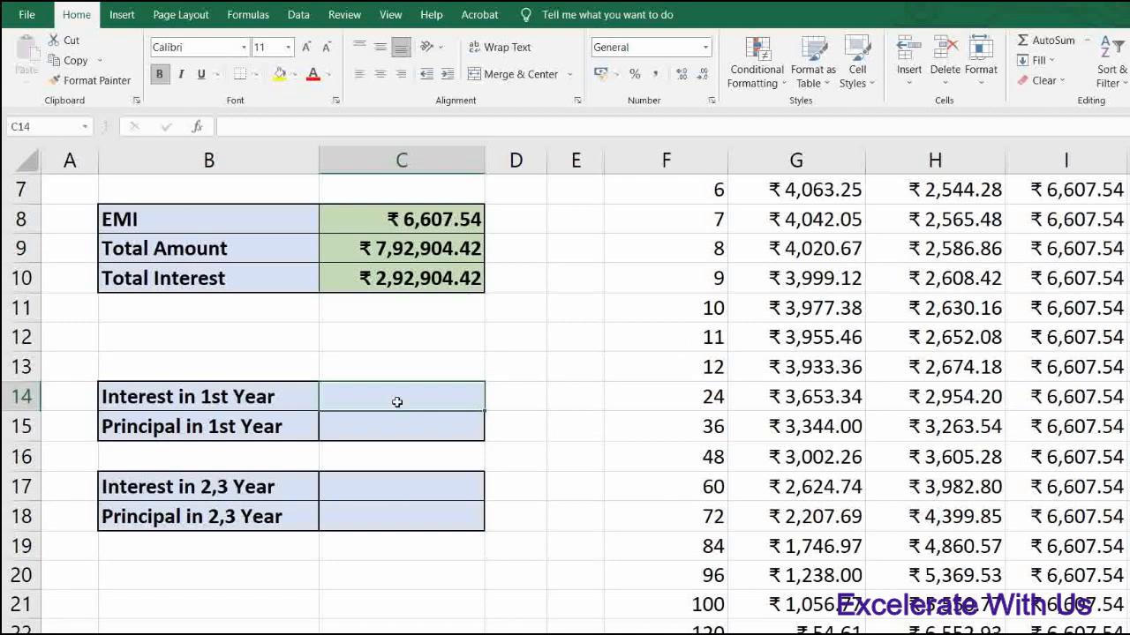
{"action": "type", "text": "="}
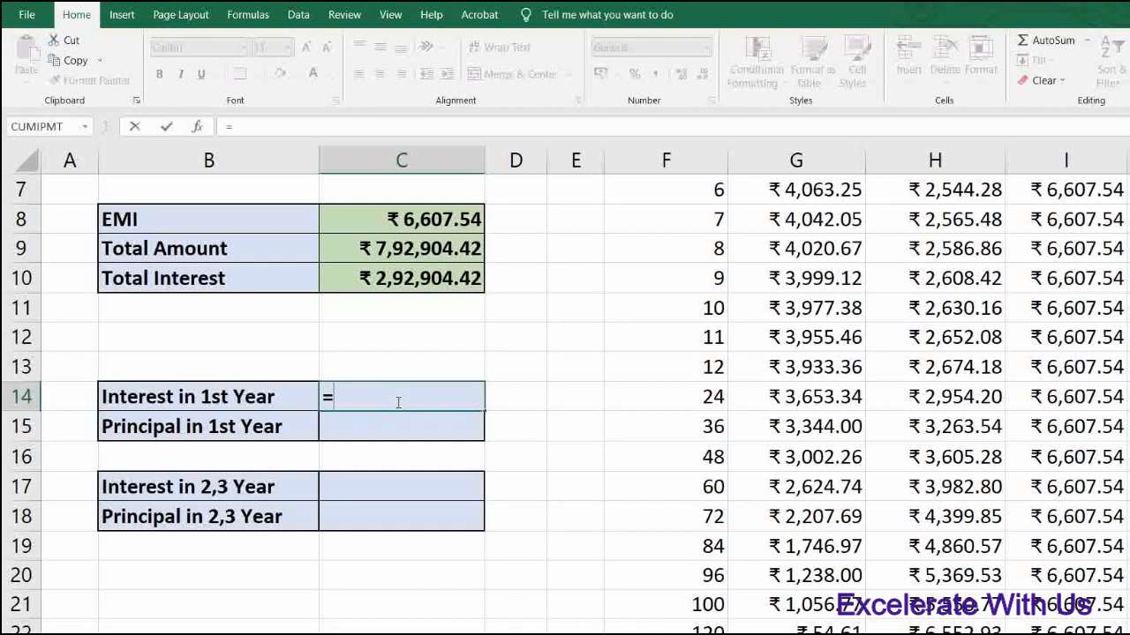
{"action": "type", "text": "cum"}
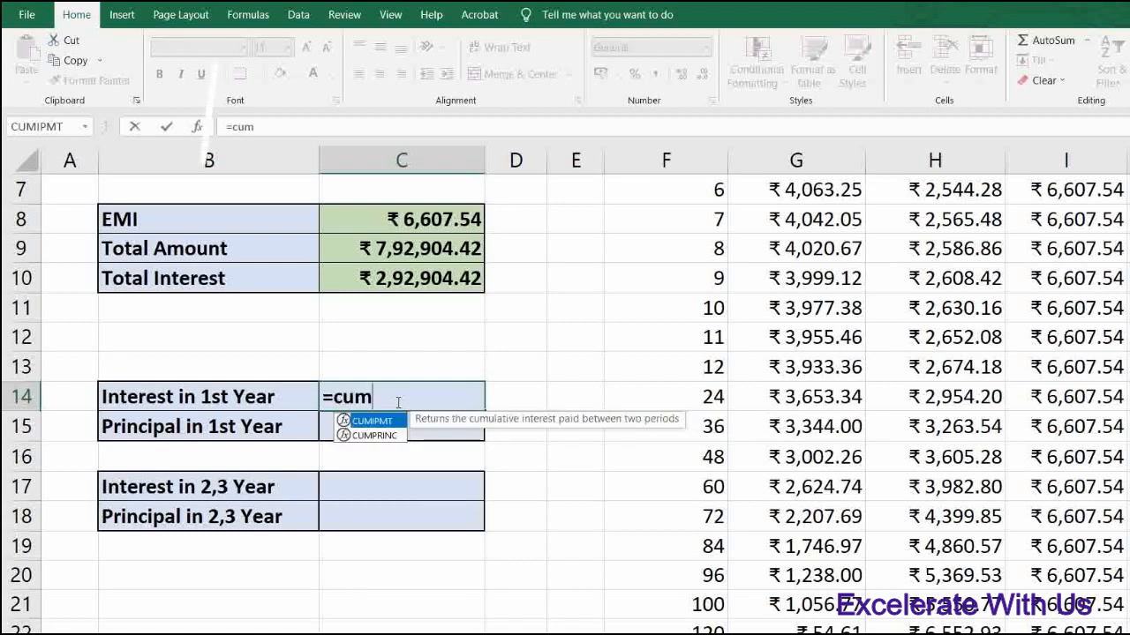
{"action": "type", "text": "ip"}
{"action": "key", "text": "Tab"}
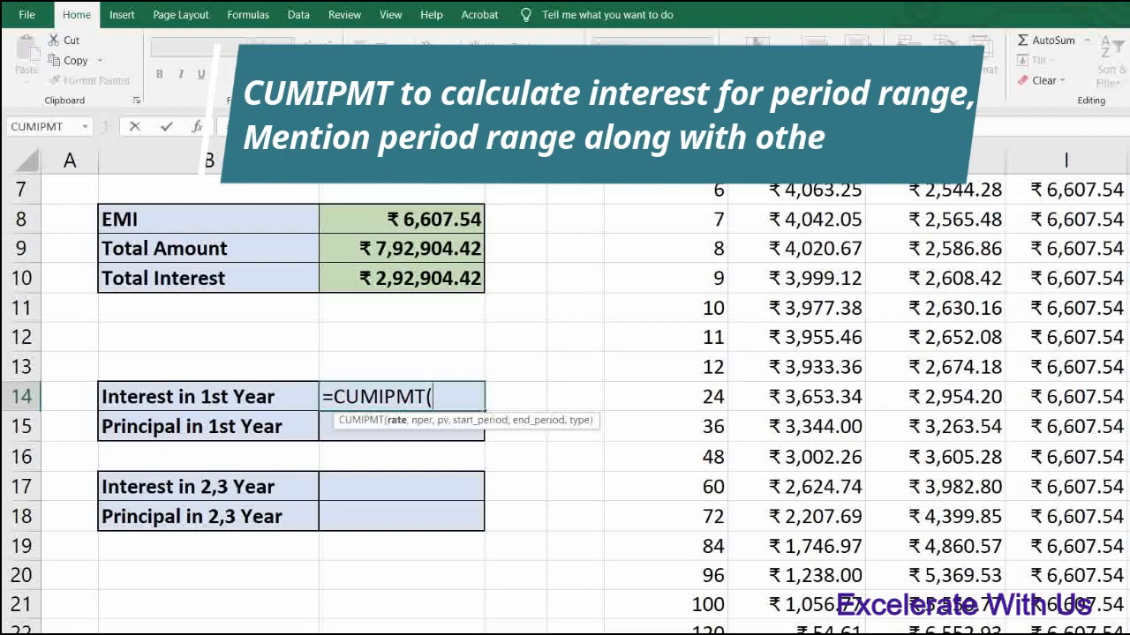
{"action": "scroll", "coordinate": [386, 382], "scroll_direction": "up", "scroll_amount": 2}
{"action": "scroll", "coordinate": [386, 381], "scroll_direction": "up", "scroll_amount": 2}
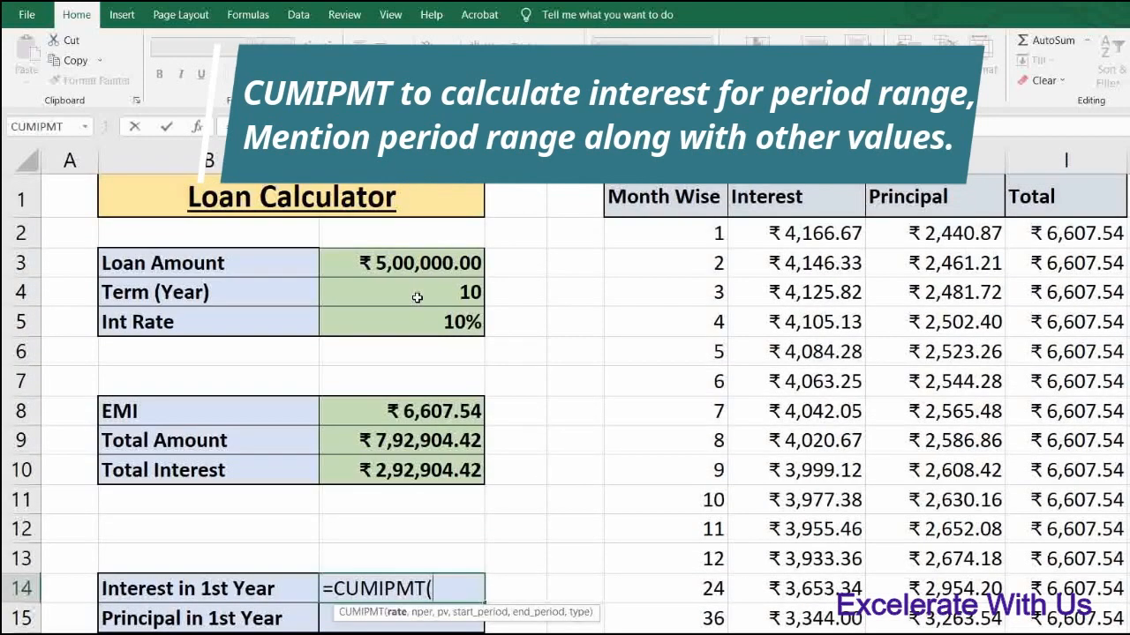
{"action": "left_click", "coordinate": [400, 325]}
{"action": "type", "text": "/12"}
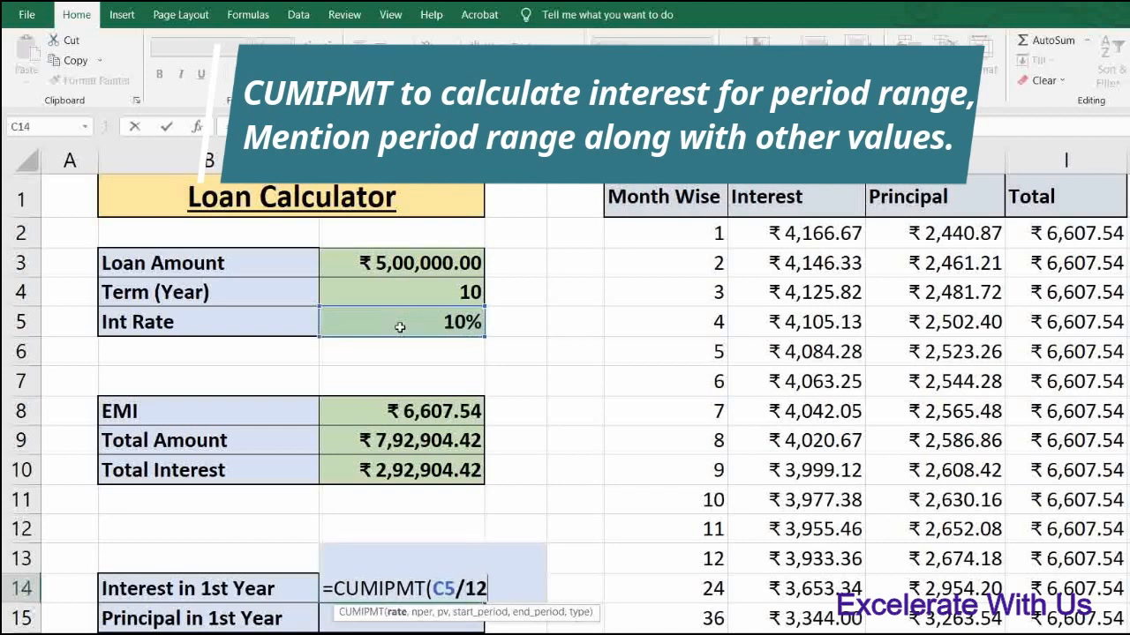
{"action": "type", "text": ","}
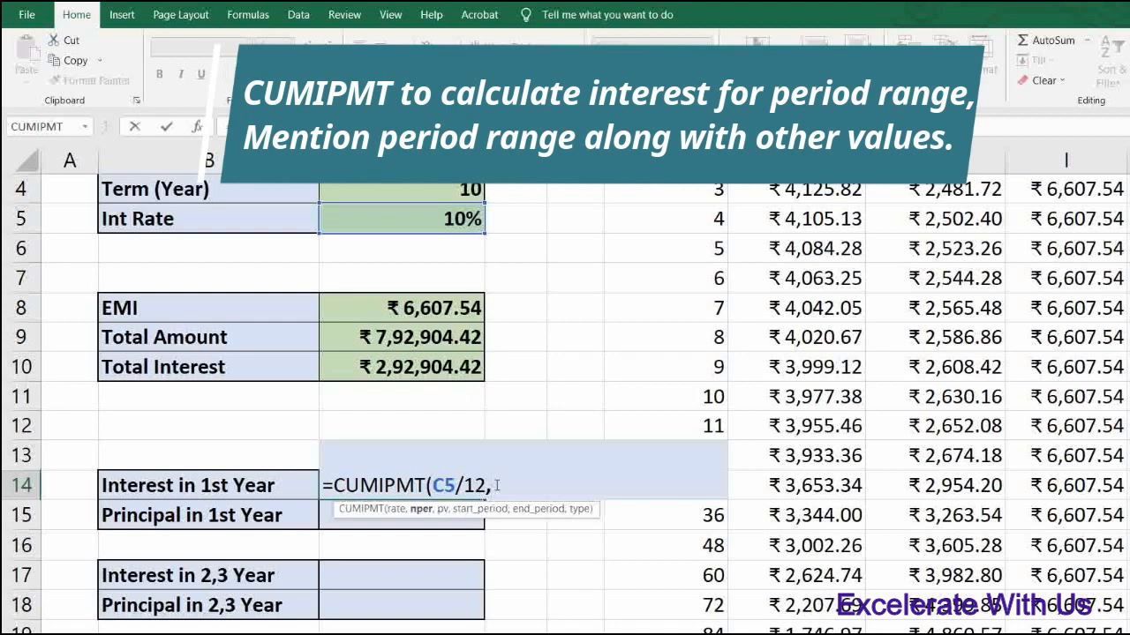
{"action": "left_click", "coordinate": [448, 190]}
{"action": "type", "text": "*12,"}
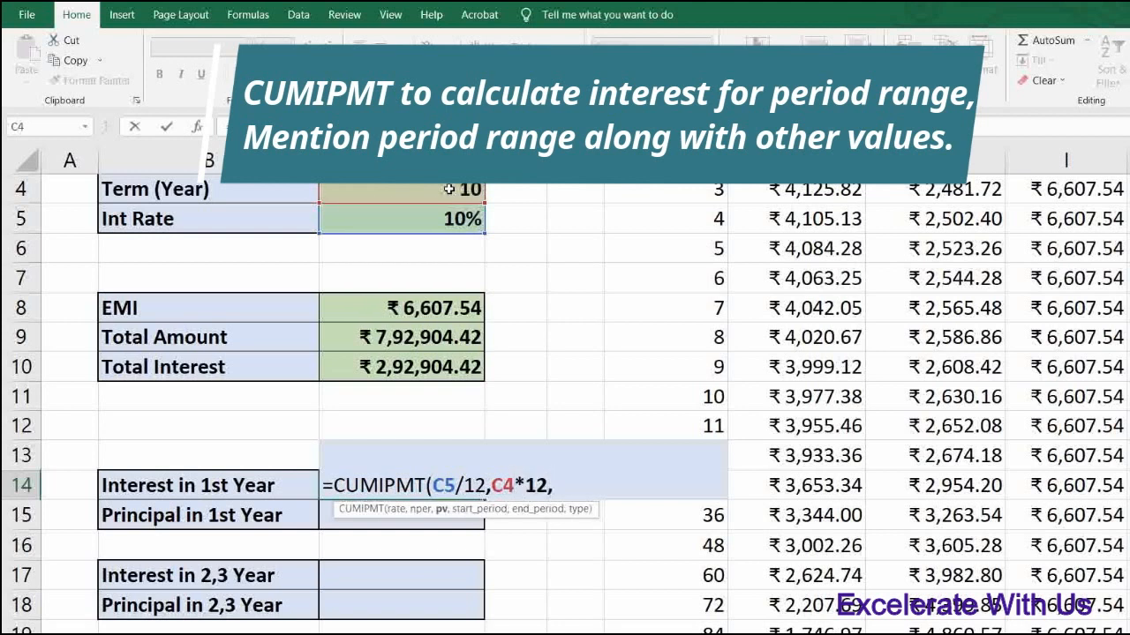
Complete the first-year interest formula with loan amount C3, start period 1, end period 12 and type 0.
{"action": "scroll", "coordinate": [455, 250], "scroll_direction": "up", "scroll_amount": 1}
{"action": "left_click", "coordinate": [452, 261]}
{"action": "type", "text": ","}
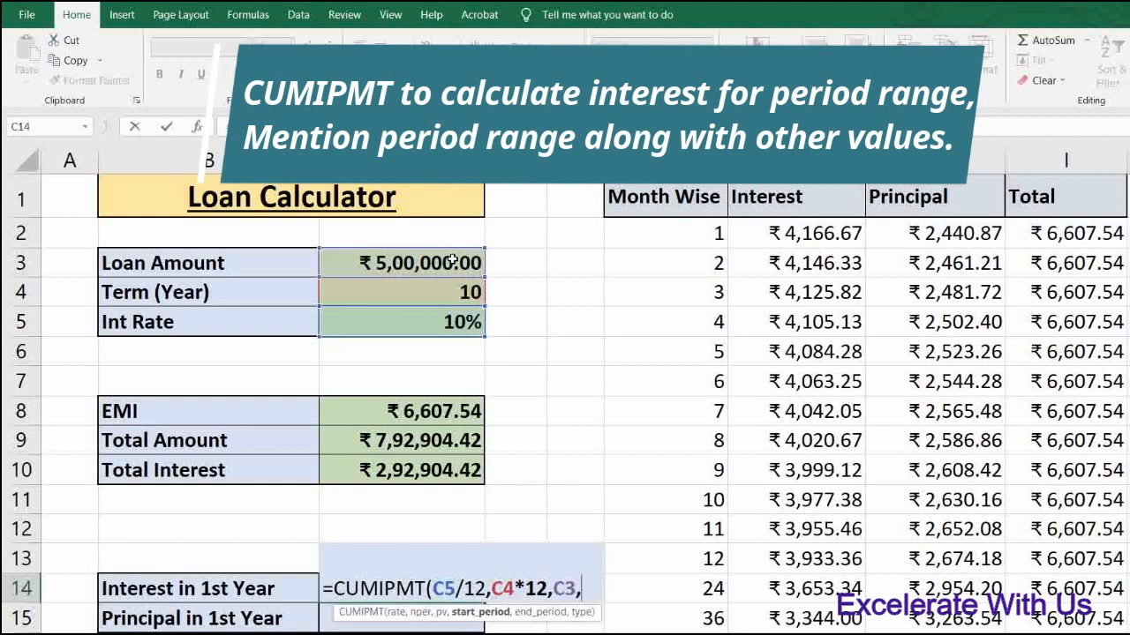
{"action": "type", "text": "1,"}
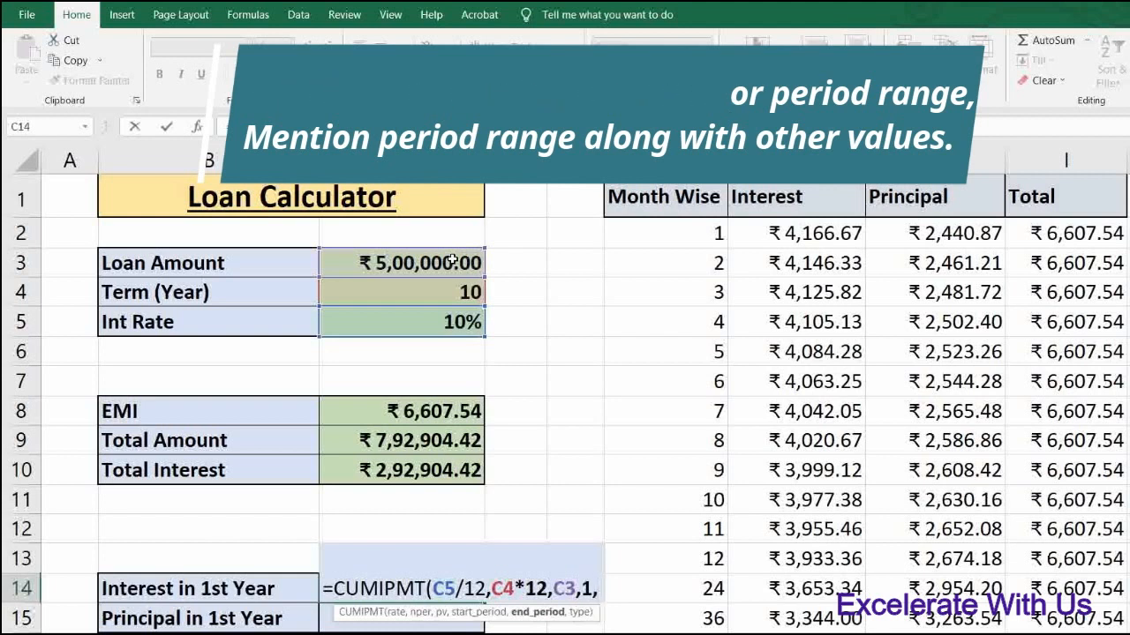
{"action": "type", "text": "12"}
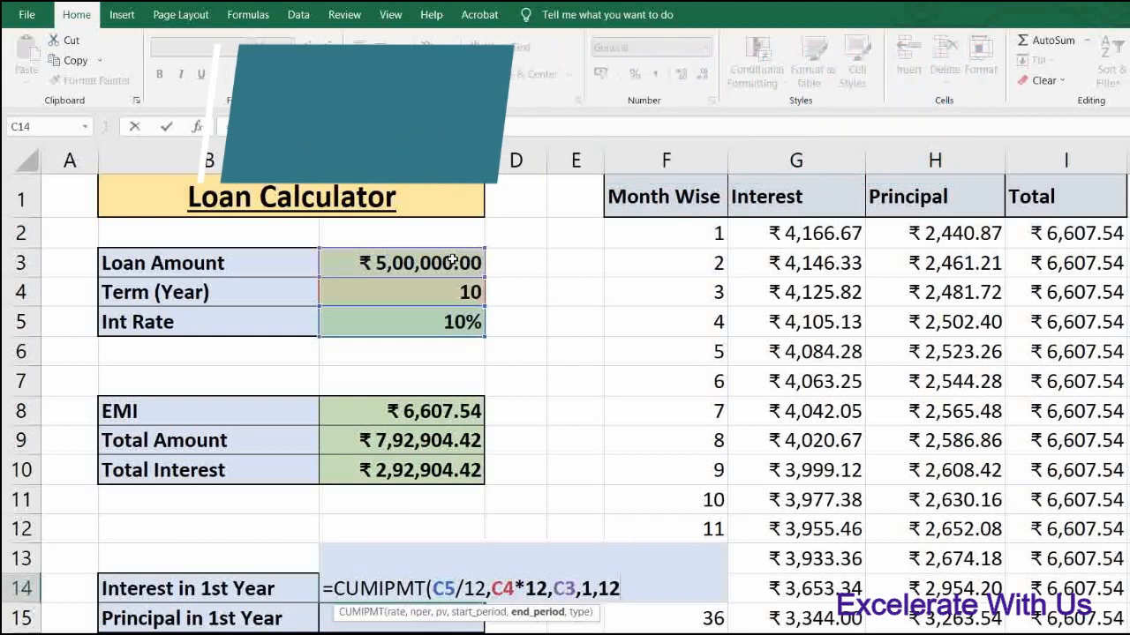
{"action": "type", "text": ","}
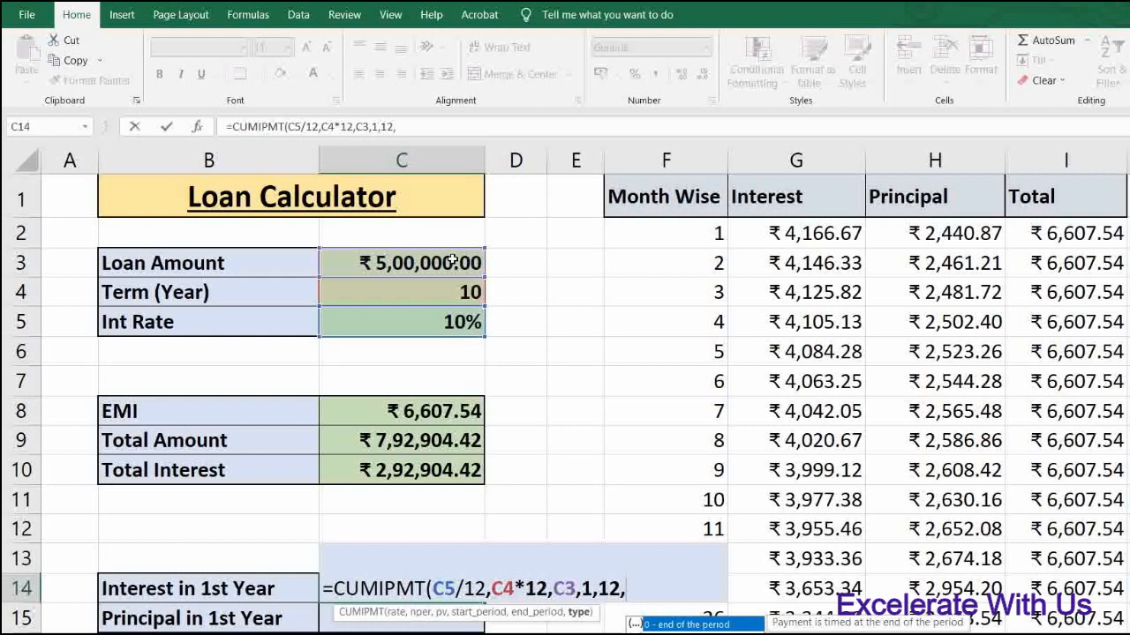
{"action": "type", "text": "0)"}
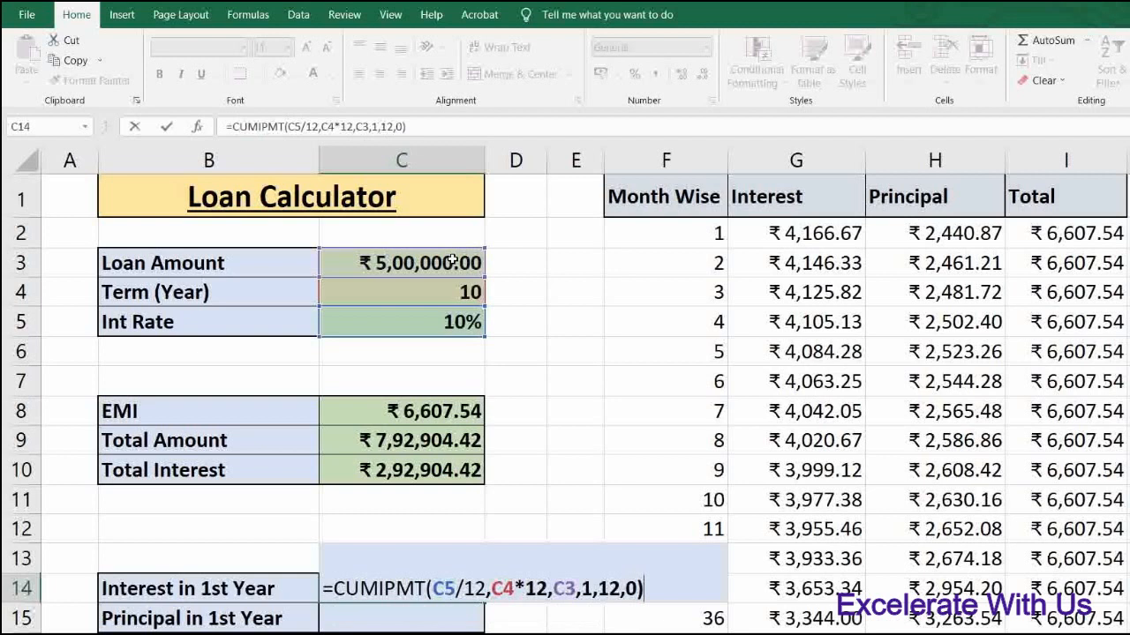
{"action": "key", "text": "Return"}
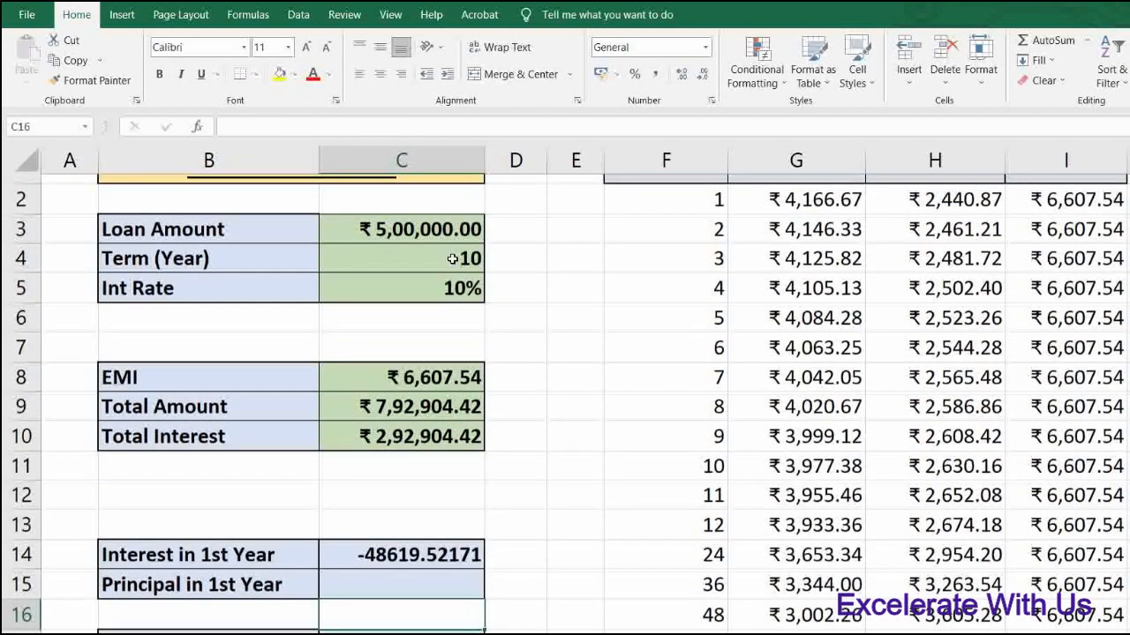
Compare the first-year interest in C14 with the monthly interest amounts for months 1 to 12 in G2:G13.
{"action": "key", "text": "Up"}
{"action": "key", "text": "Up"}
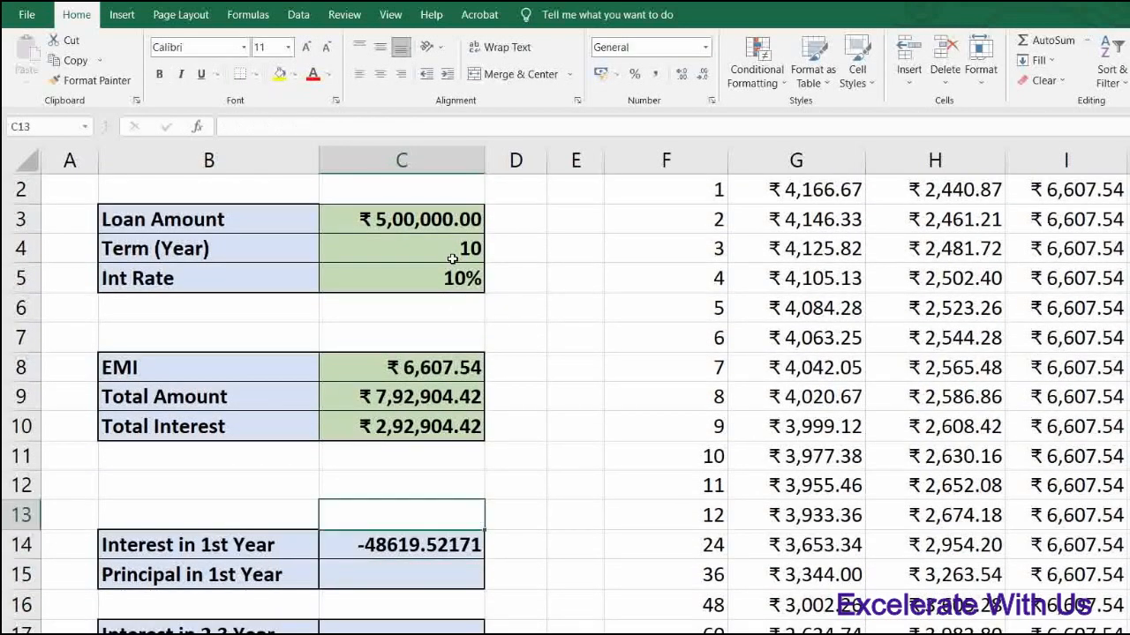
{"action": "key", "text": "Down"}
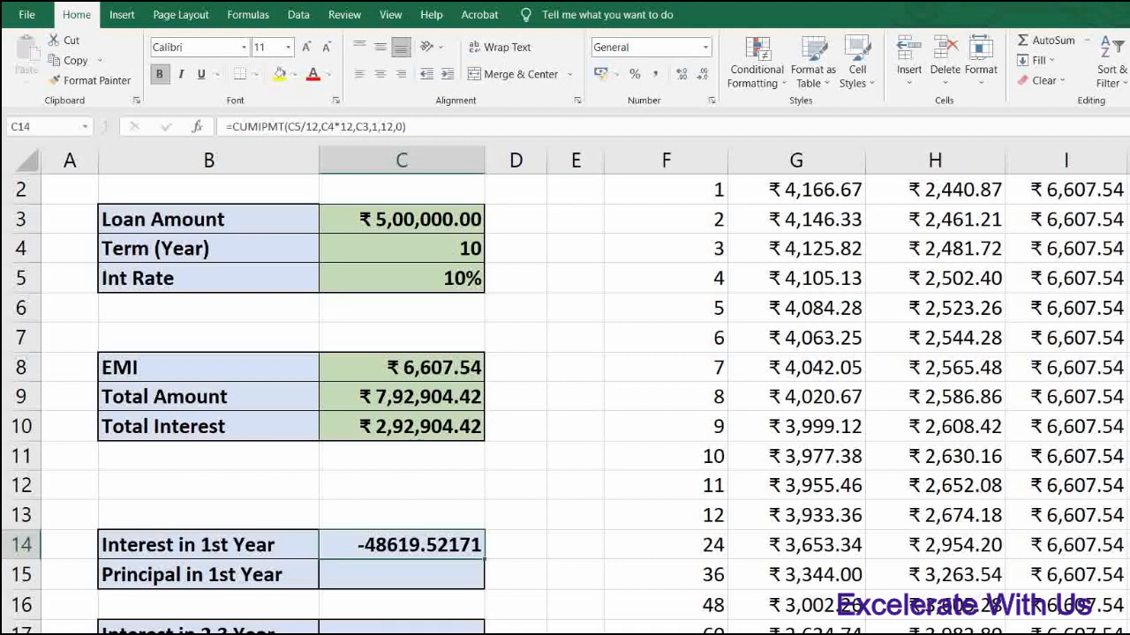
{"action": "left_click_drag", "start_coordinate": [792, 190], "coordinate": [788, 510]}
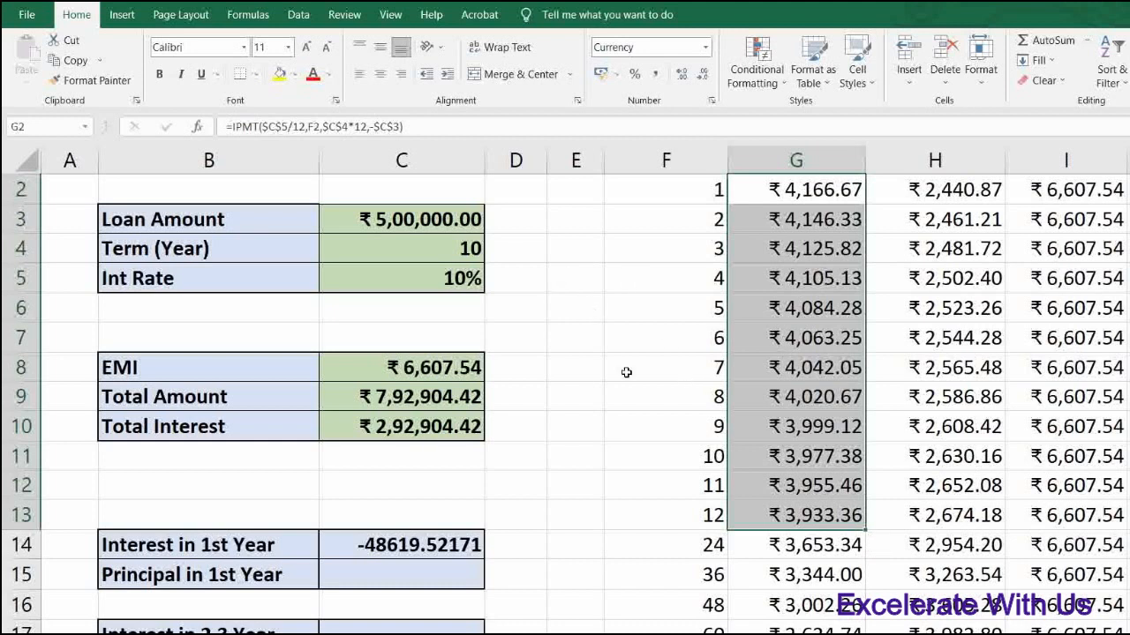
{"action": "left_click", "coordinate": [569, 433]}
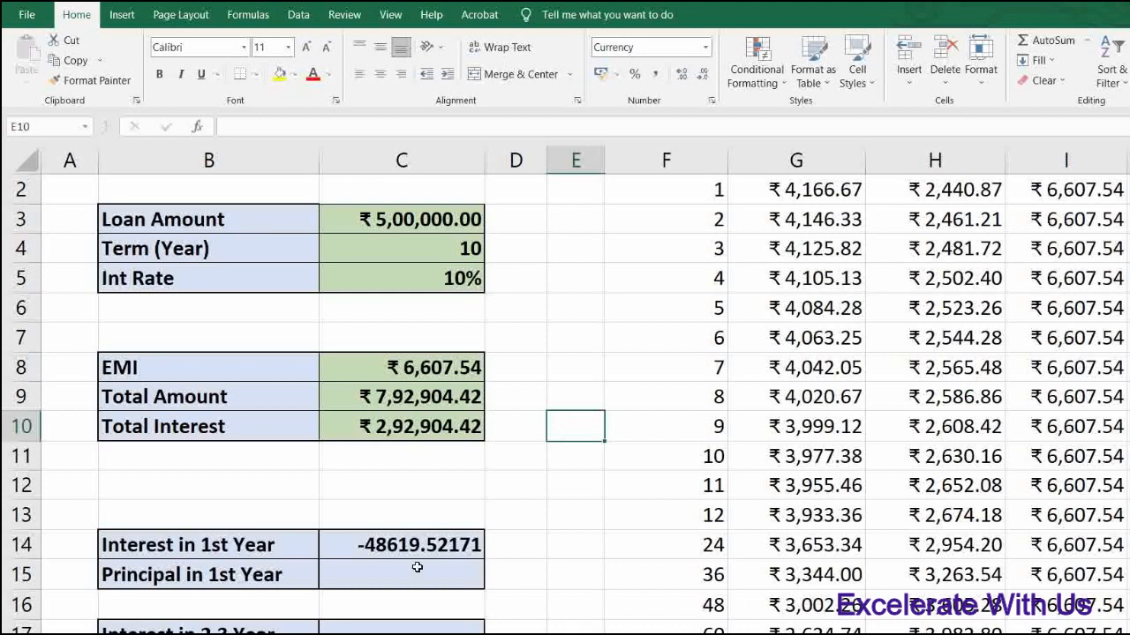
Start a CUMPRINC formula in C15 for the first-year principal, with rate C5/12 and number of periods C4*12.
{"action": "left_click", "coordinate": [403, 578]}
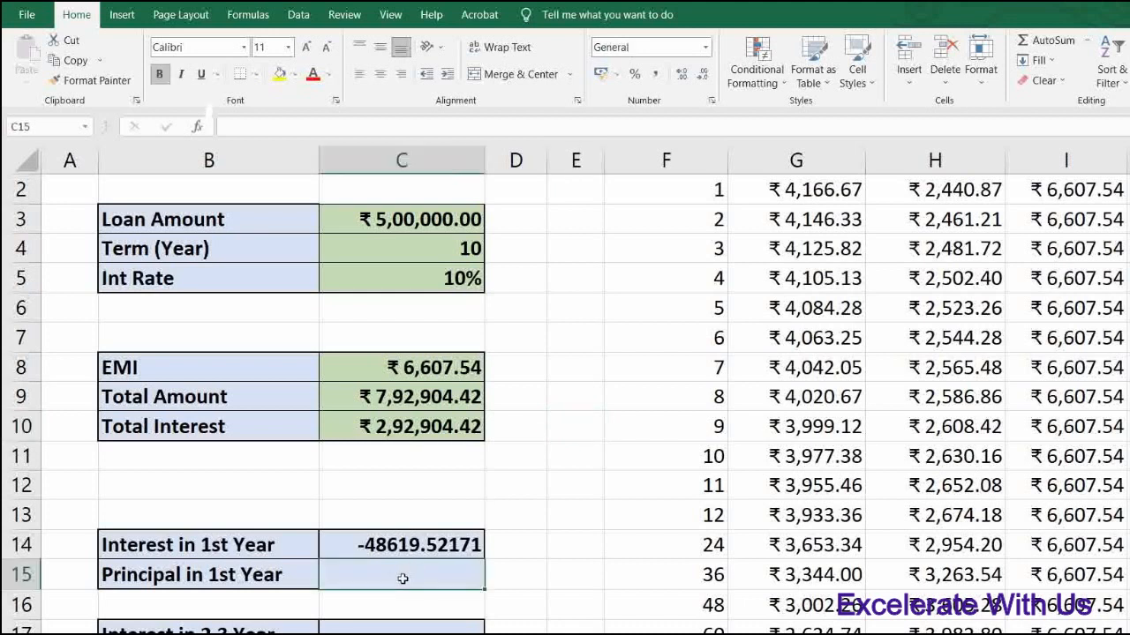
{"action": "type", "text": "="}
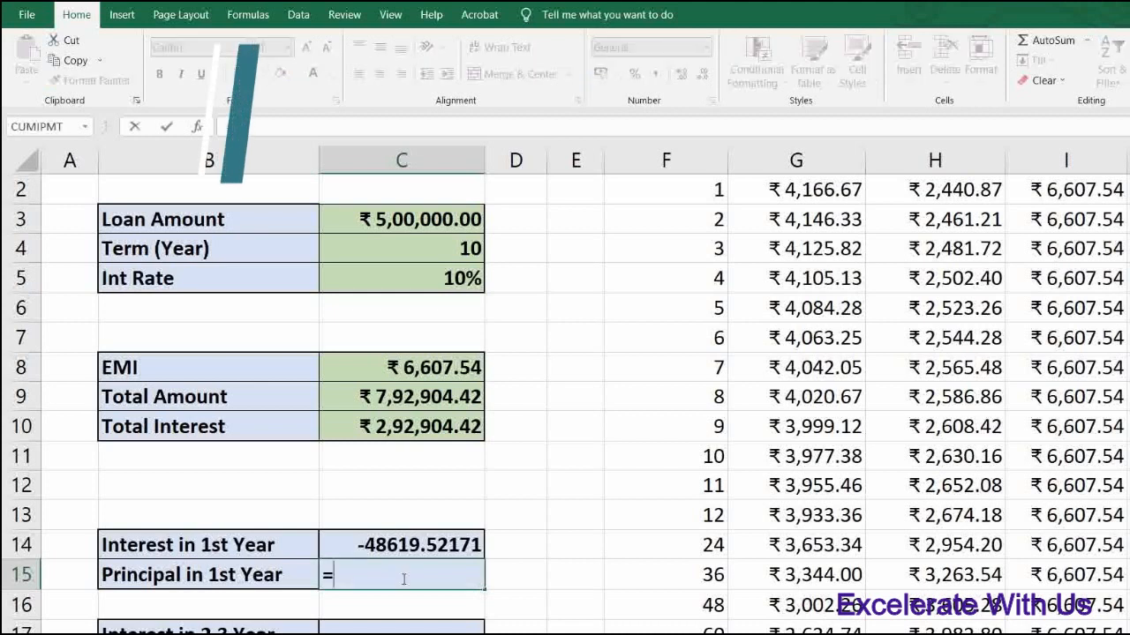
{"action": "type", "text": "cum"}
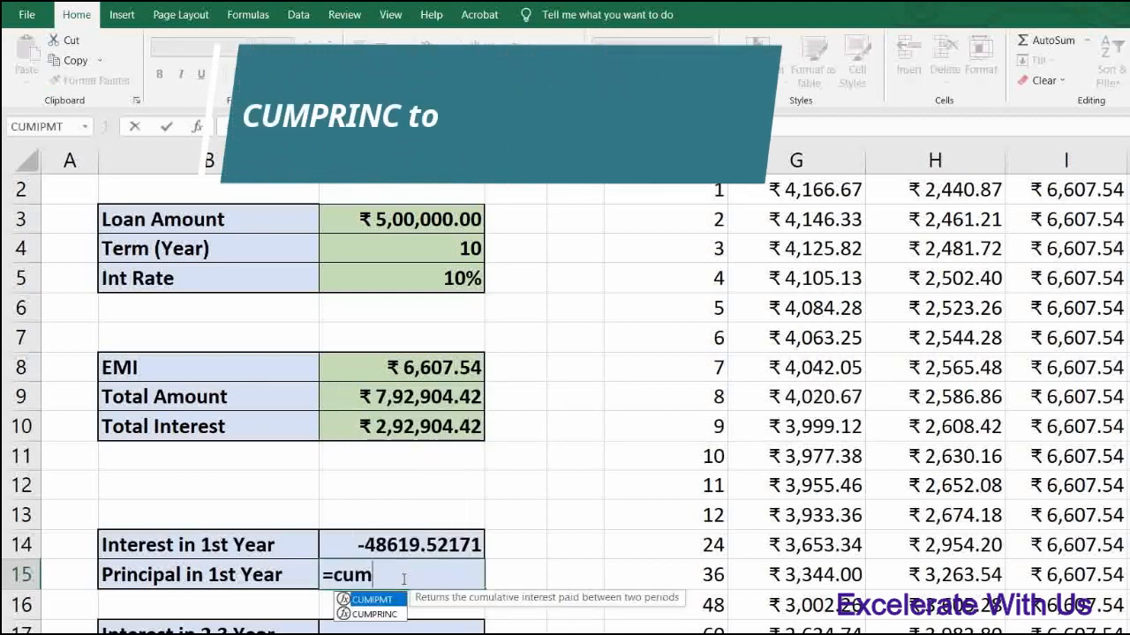
{"action": "key", "text": "Down"}
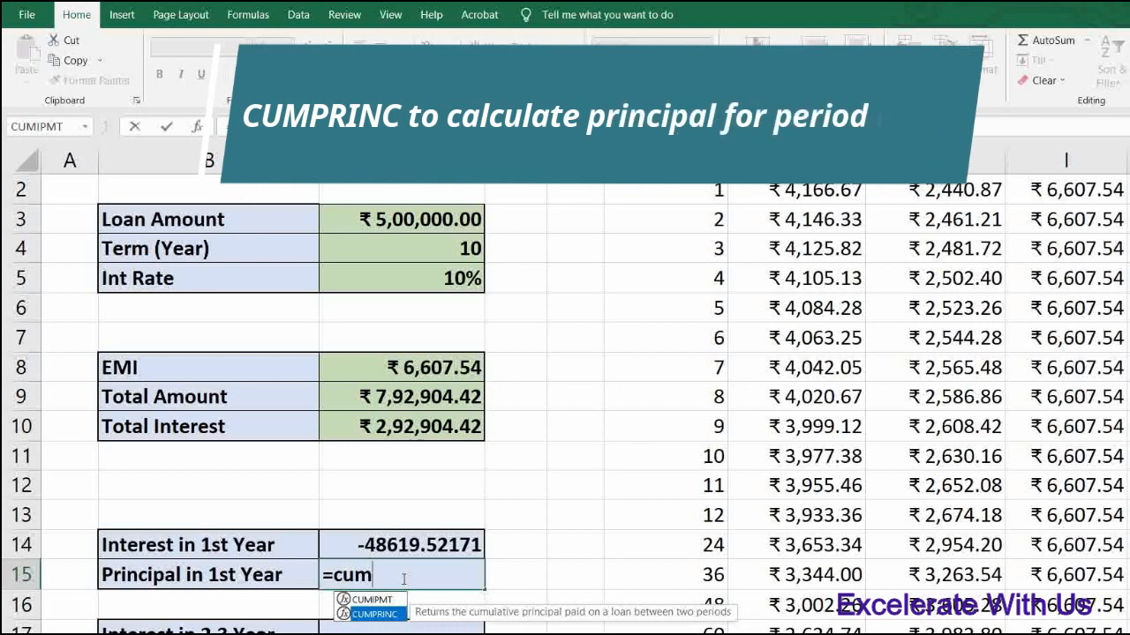
{"action": "key", "text": "Tab"}
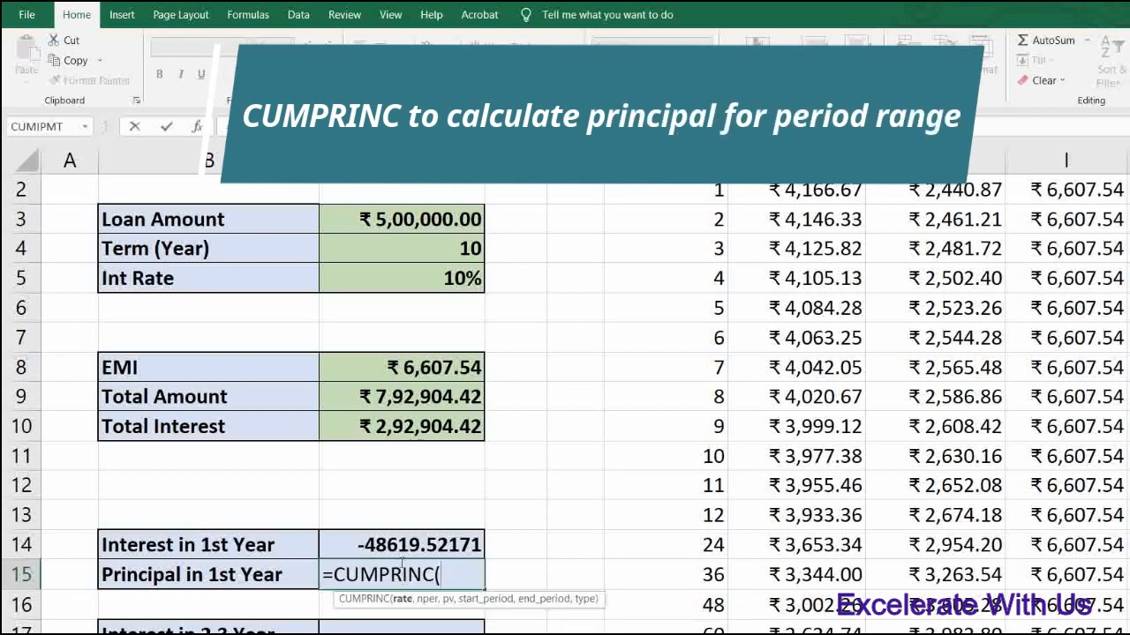
{"action": "left_click", "coordinate": [377, 276]}
{"action": "type", "text": "/12"}
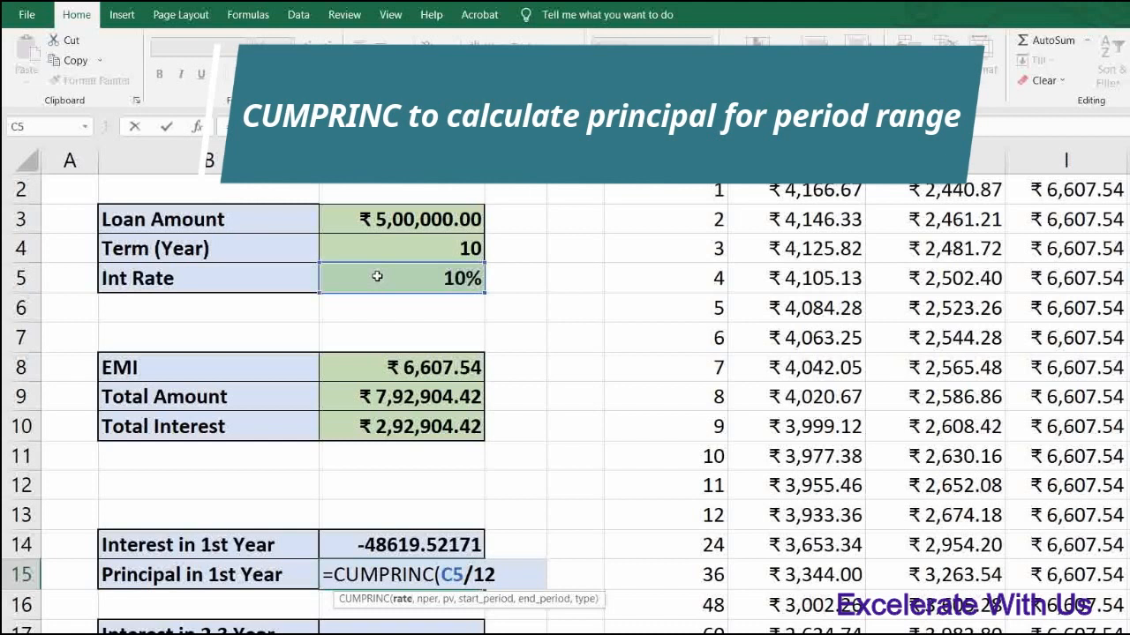
{"action": "type", "text": ","}
{"action": "left_click", "coordinate": [402, 253]}
{"action": "type", "text": "*12,"}
Complete the first-year principal formula with loan amount C3, start period 1, end period 12 and type 0.
{"action": "left_click", "coordinate": [396, 219]}
{"action": "type", "text": ","}
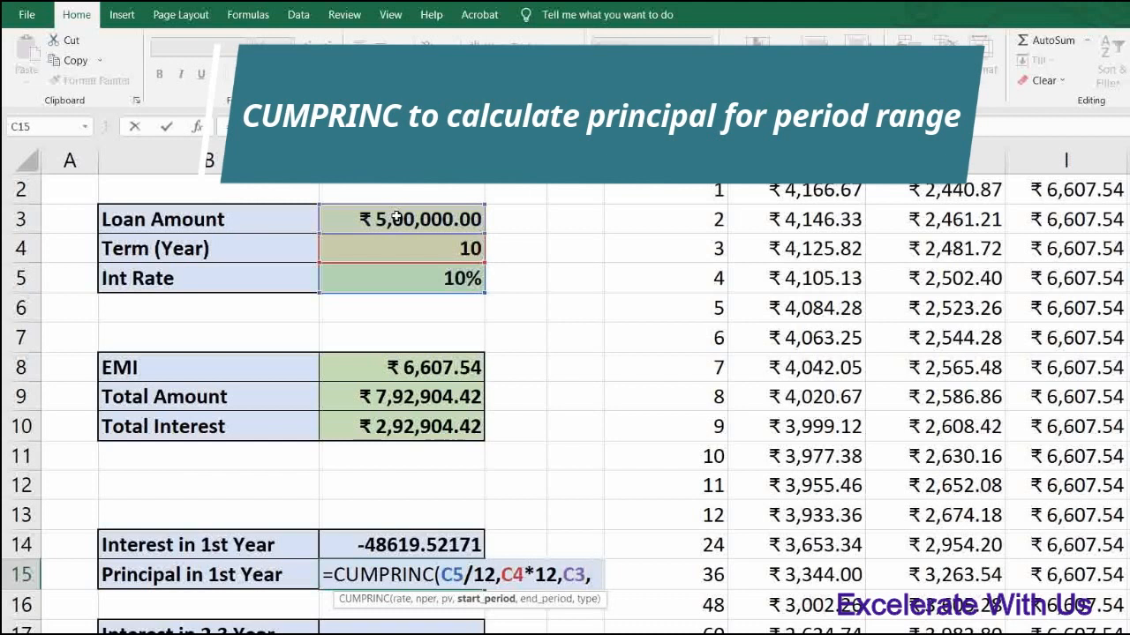
{"action": "type", "text": "1,12"}
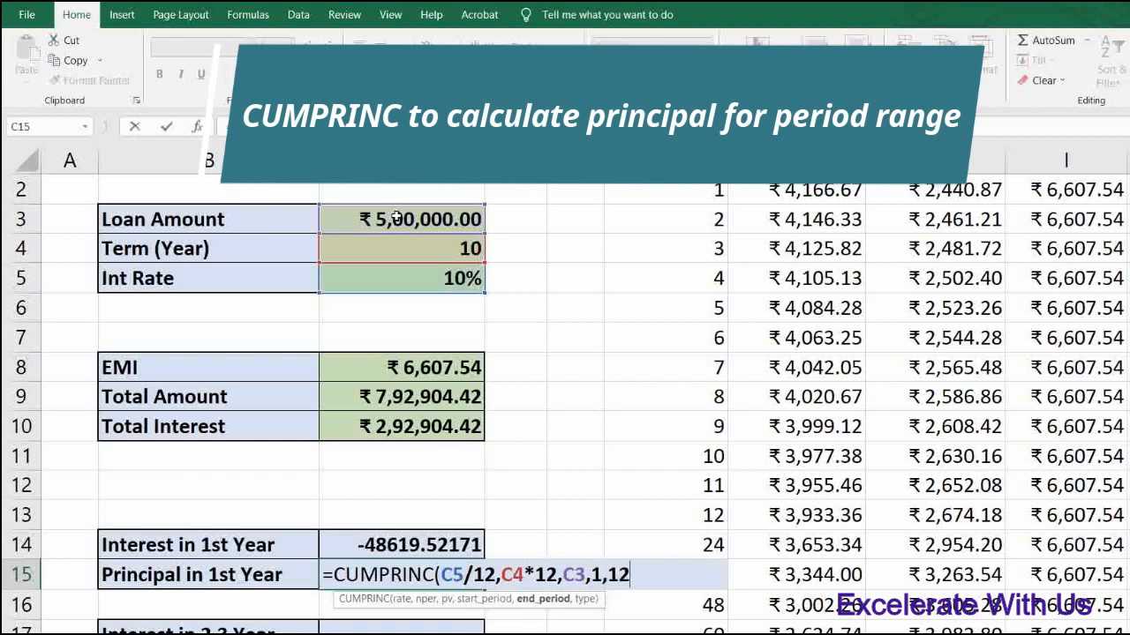
{"action": "type", "text": ","}
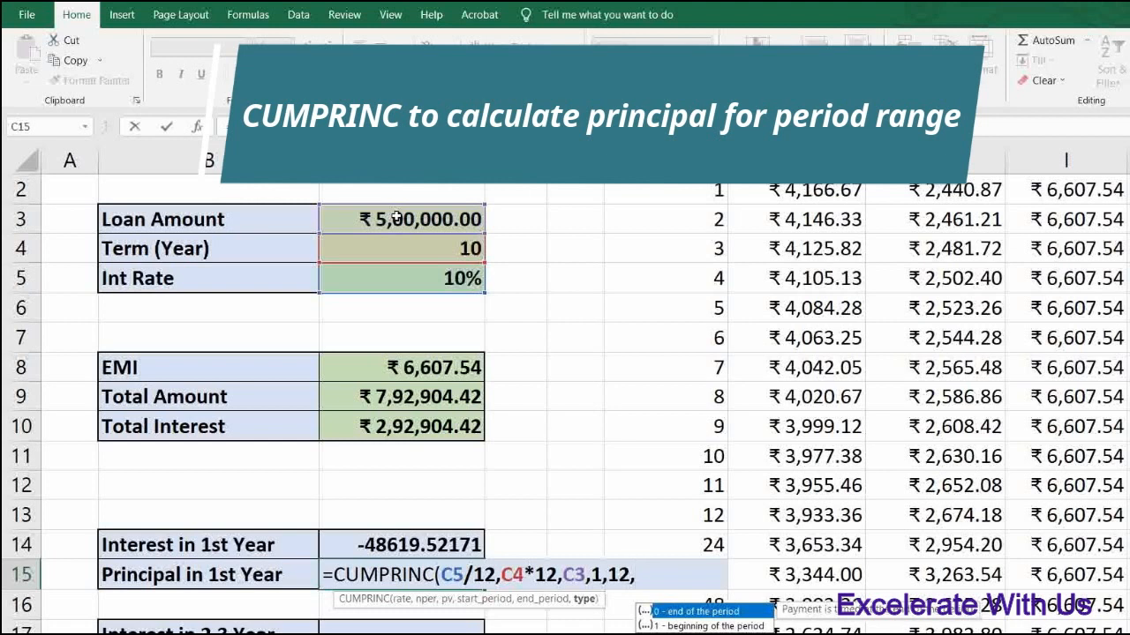
{"action": "type", "text": "0)"}
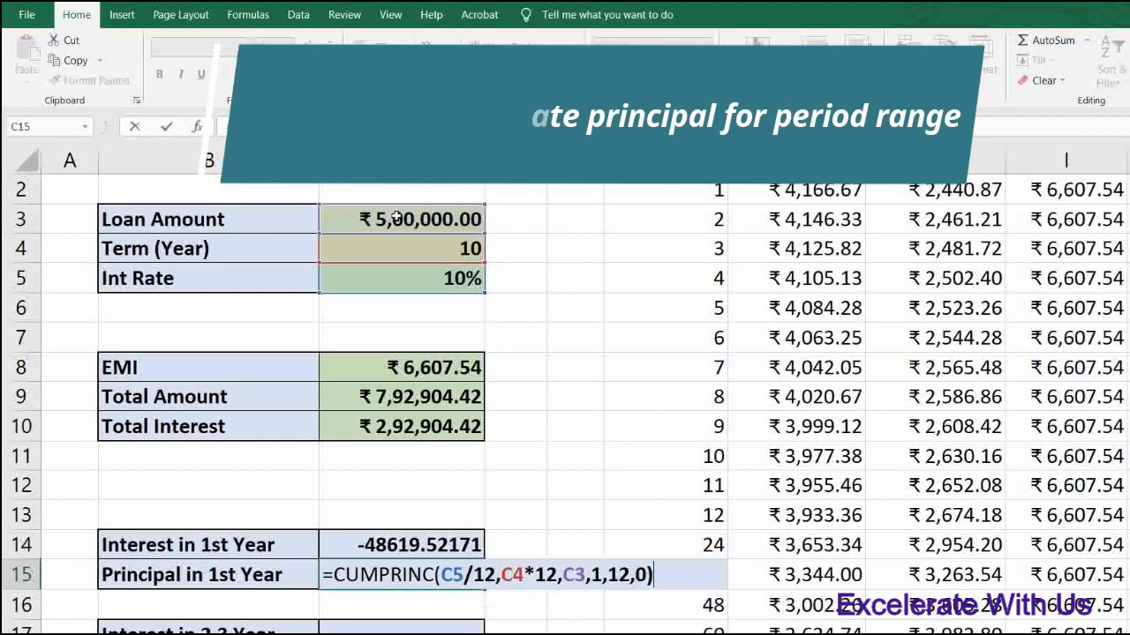
{"action": "key", "text": "Return"}
Review the first-year interest and principal results and their formulas in C14 and C15.
{"action": "key", "text": "Up"}
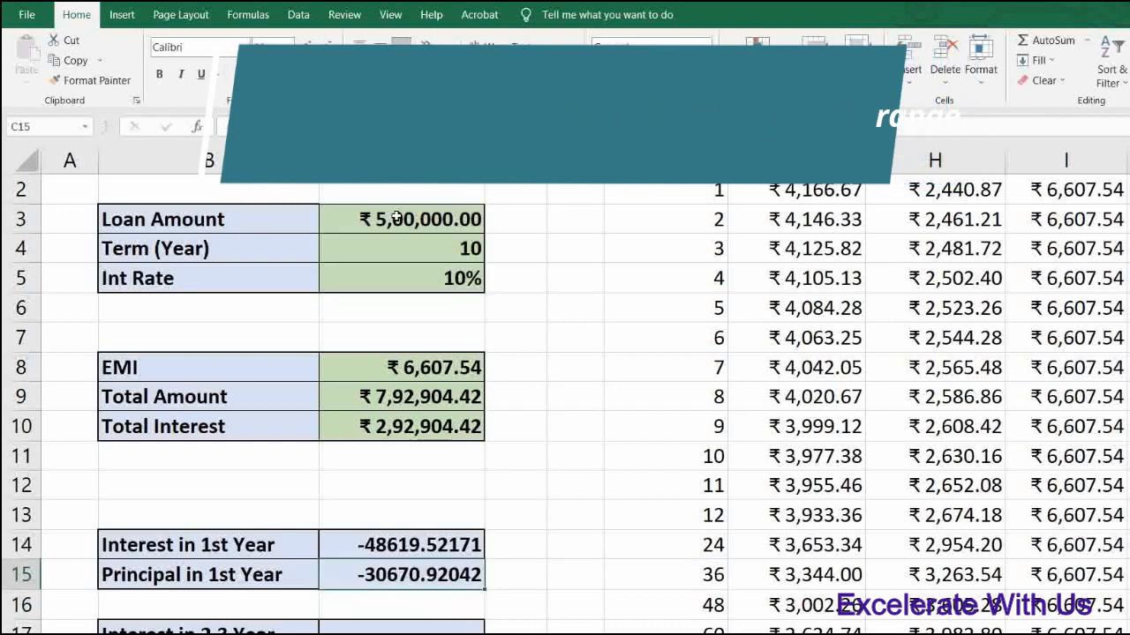
{"action": "key", "text": "Up"}
{"action": "key", "text": "Up"}
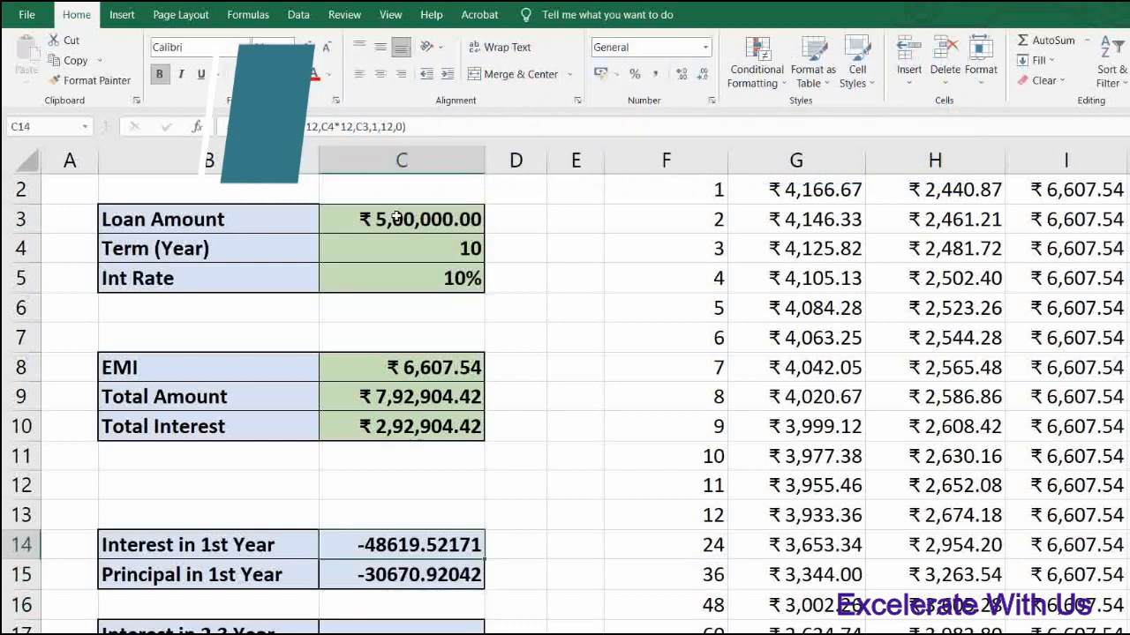
{"action": "key", "text": "Down"}
{"action": "key", "text": "Down"}
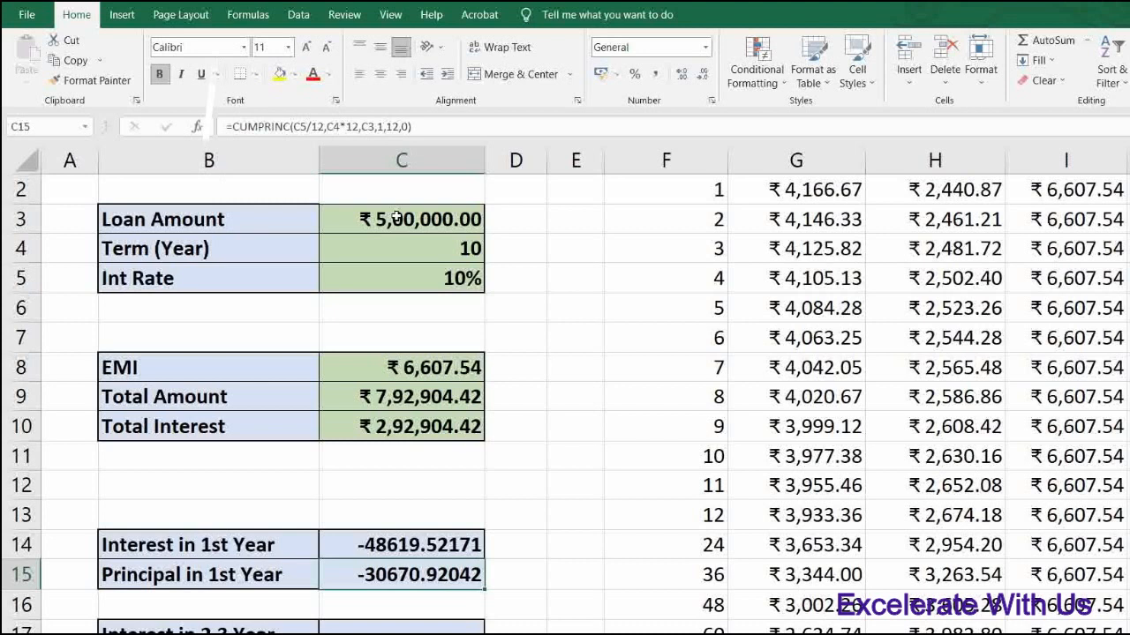
{"action": "scroll", "coordinate": [396, 218], "scroll_direction": "down", "scroll_amount": 2}
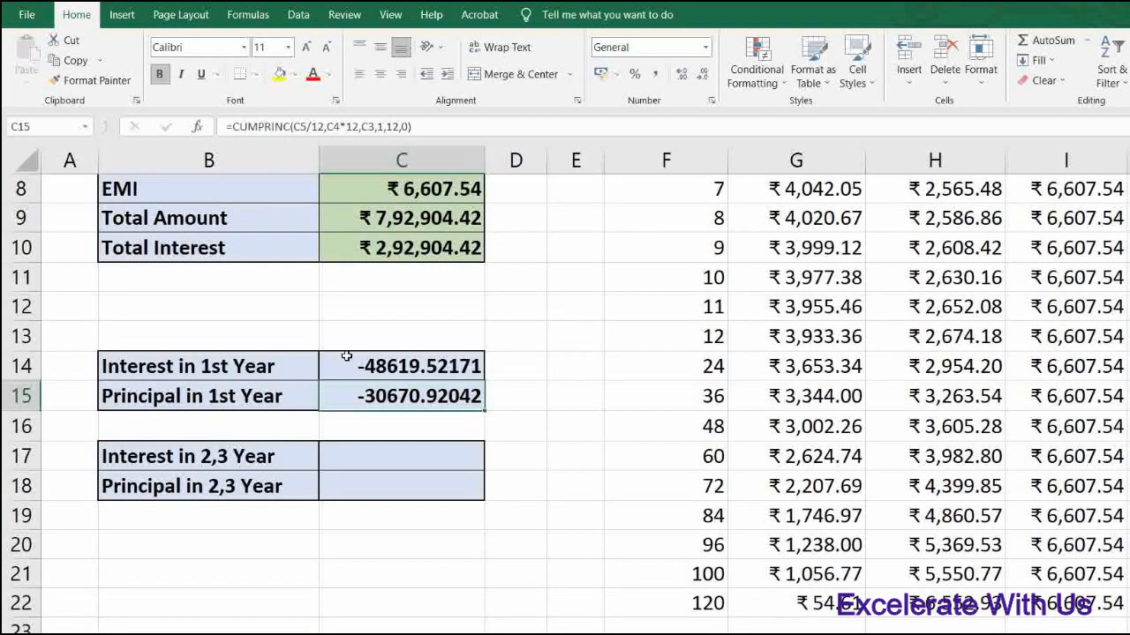
{"action": "left_click", "coordinate": [366, 463]}
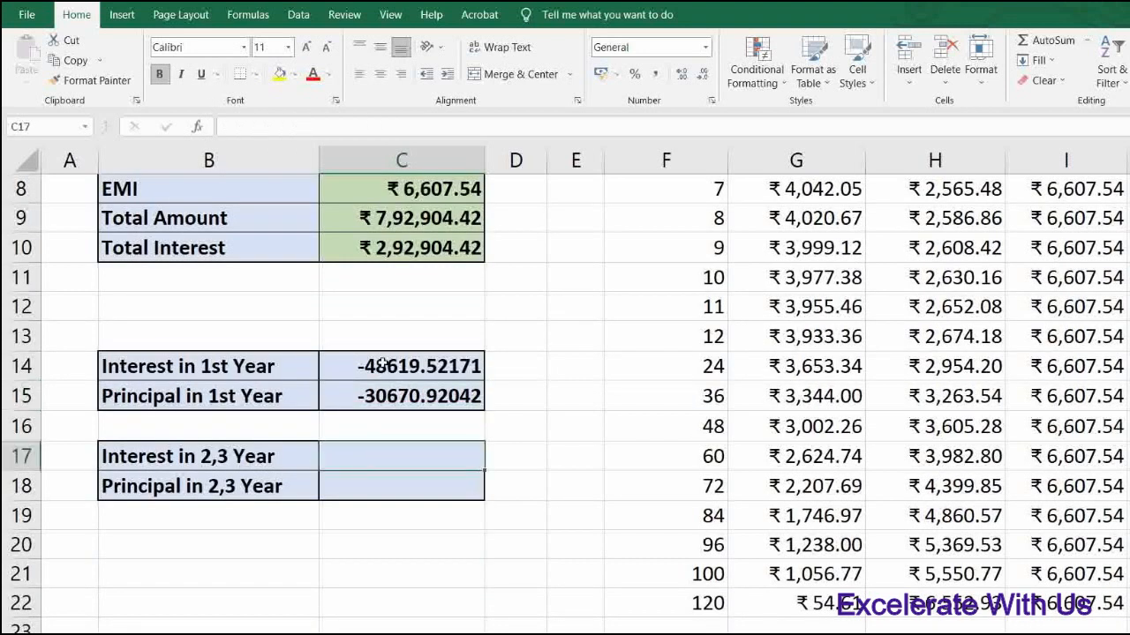
{"action": "left_click", "coordinate": [383, 364]}
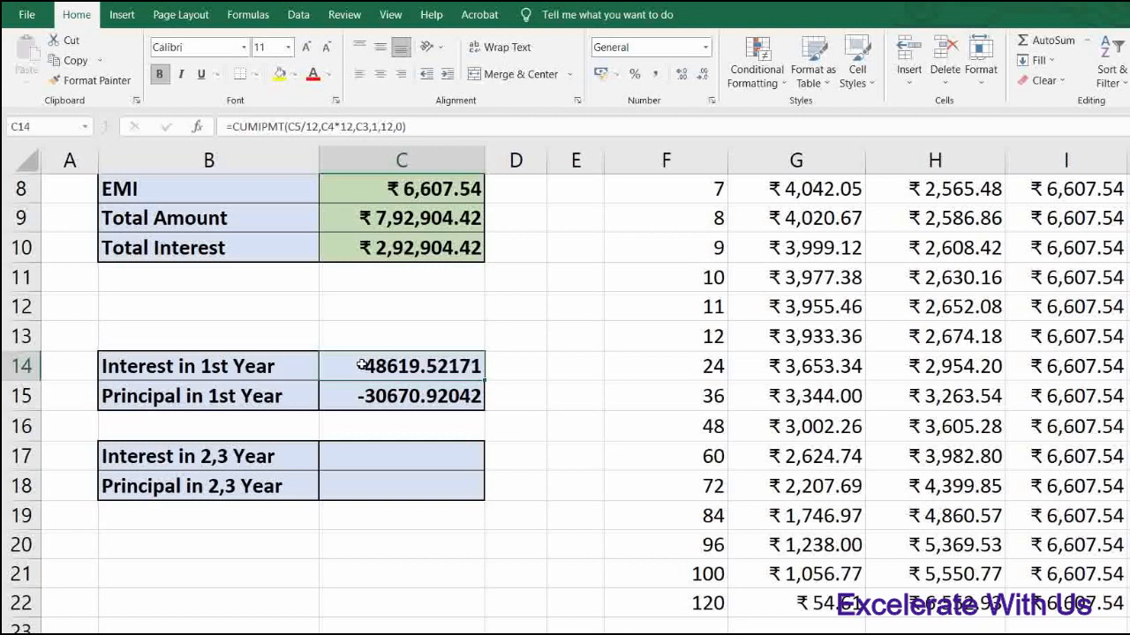
{"action": "key", "text": "ctrl+c"}
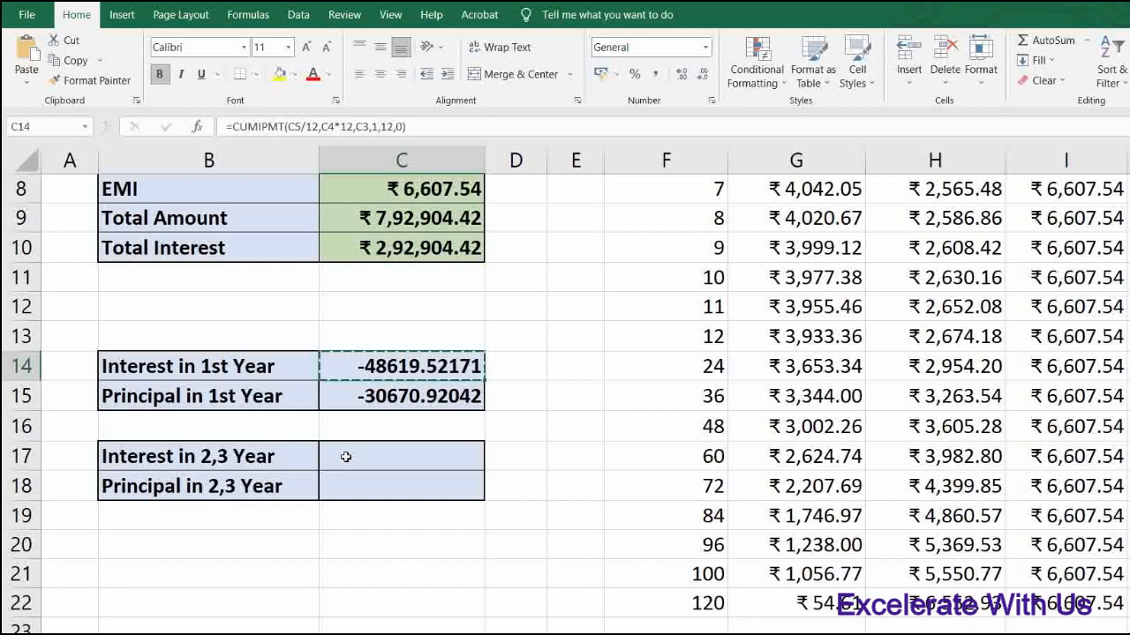
{"action": "key", "text": "Escape"}
Copy the text of the CUMIPMT formula in C14 into C17, the interest for years 2 and 3.
{"action": "scroll", "coordinate": [382, 426], "scroll_direction": "up", "scroll_amount": 1}
{"action": "scroll", "coordinate": [383, 426], "scroll_direction": "up", "scroll_amount": 1}
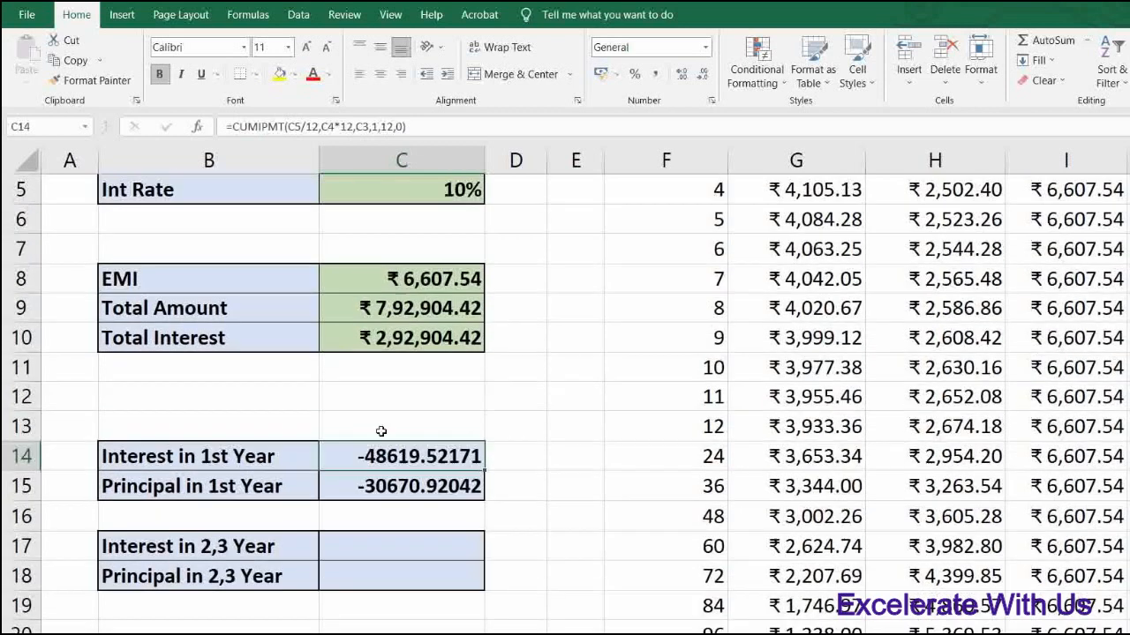
{"action": "double_click", "coordinate": [371, 461]}
{"action": "left_click", "coordinate": [338, 457]}
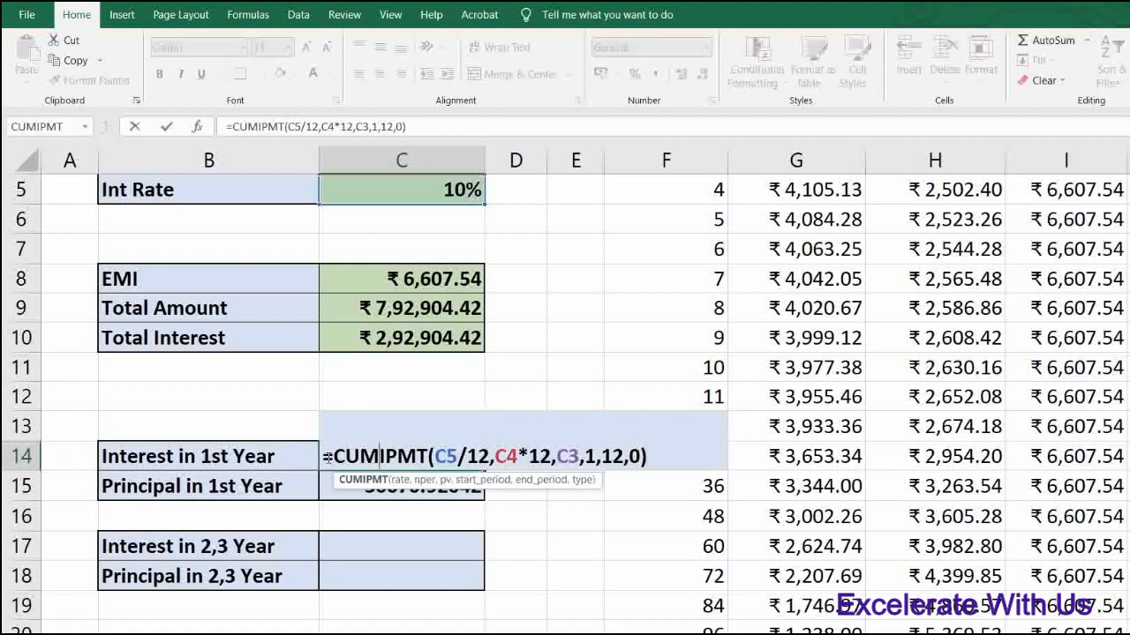
{"action": "left_click_drag", "start_coordinate": [326, 456], "coordinate": [651, 445]}
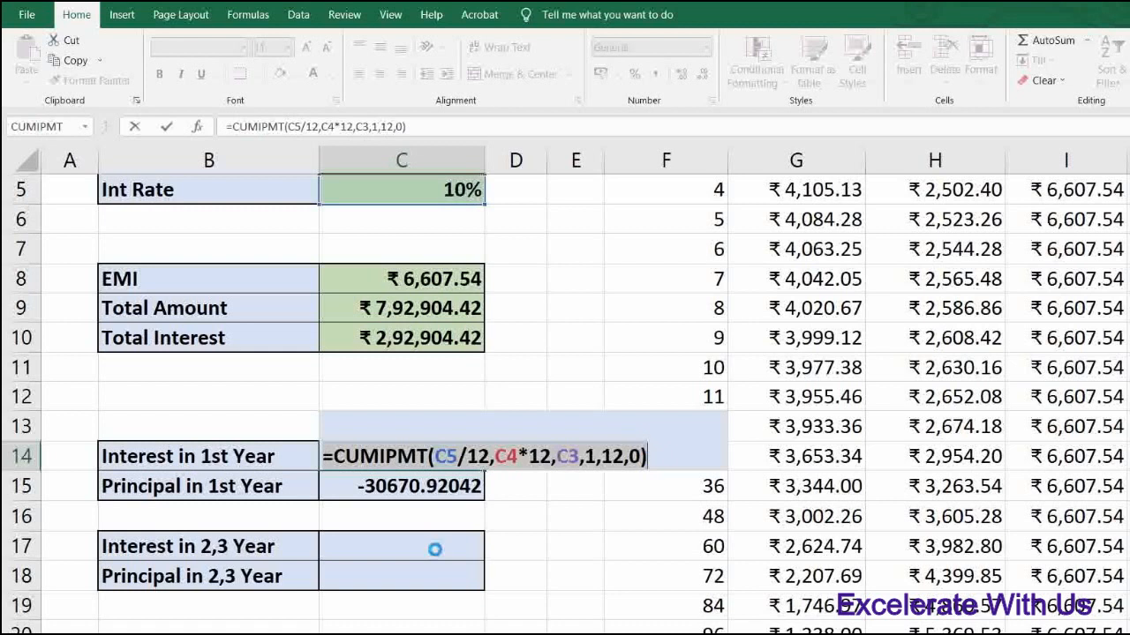
{"action": "key", "text": "ctrl+c"}
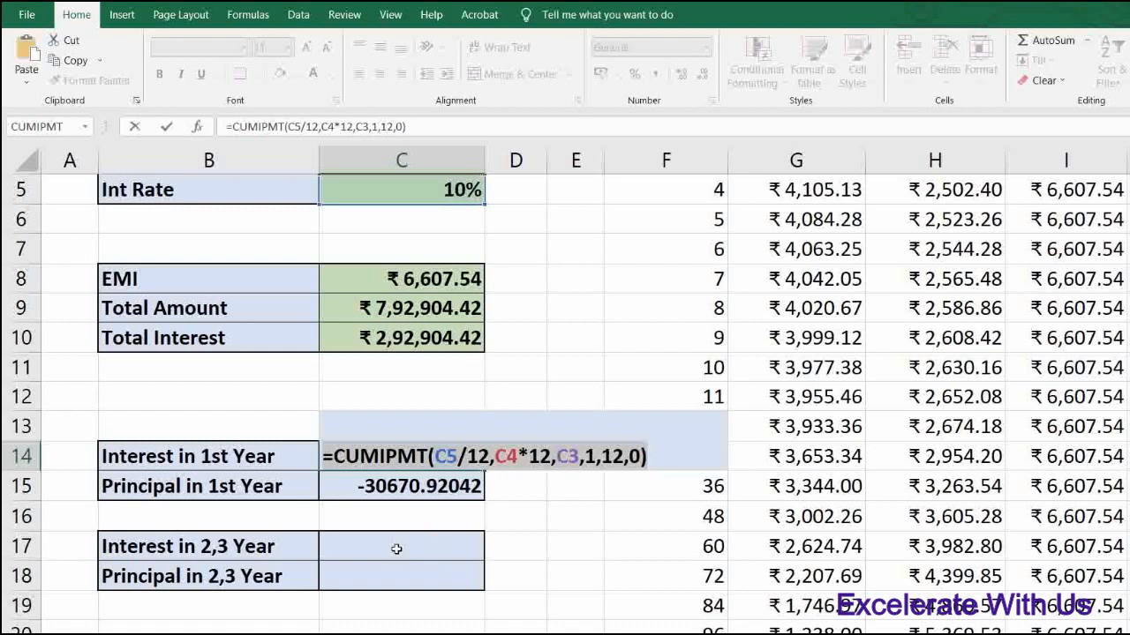
{"action": "left_click", "coordinate": [396, 549]}
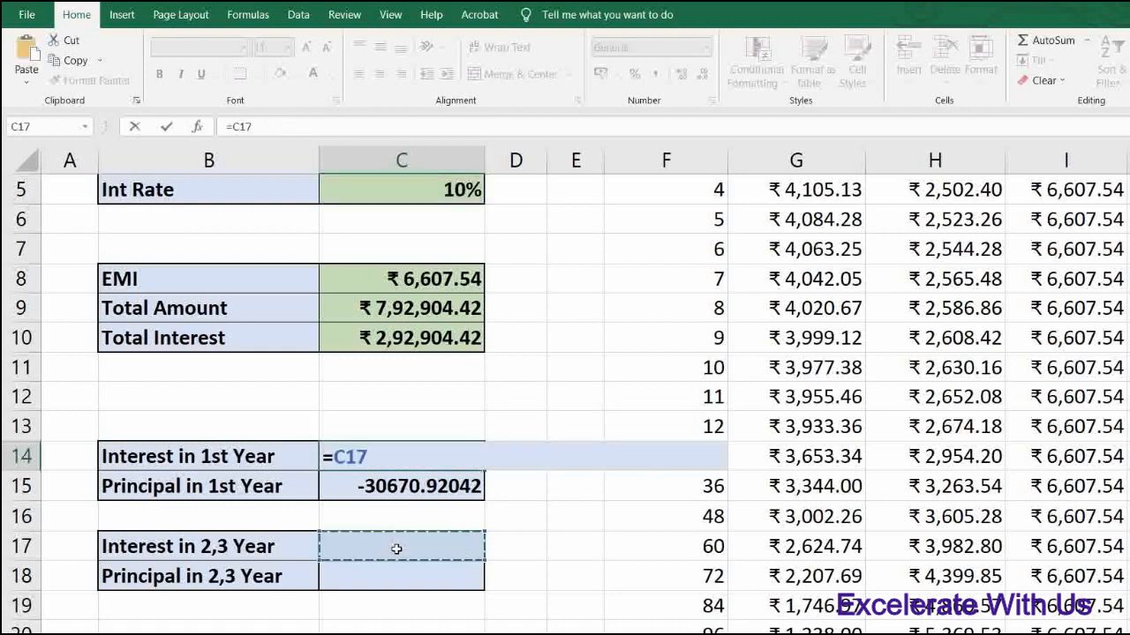
{"action": "key", "text": "Escape"}
{"action": "left_click", "coordinate": [397, 549]}
{"action": "double_click", "coordinate": [396, 549]}
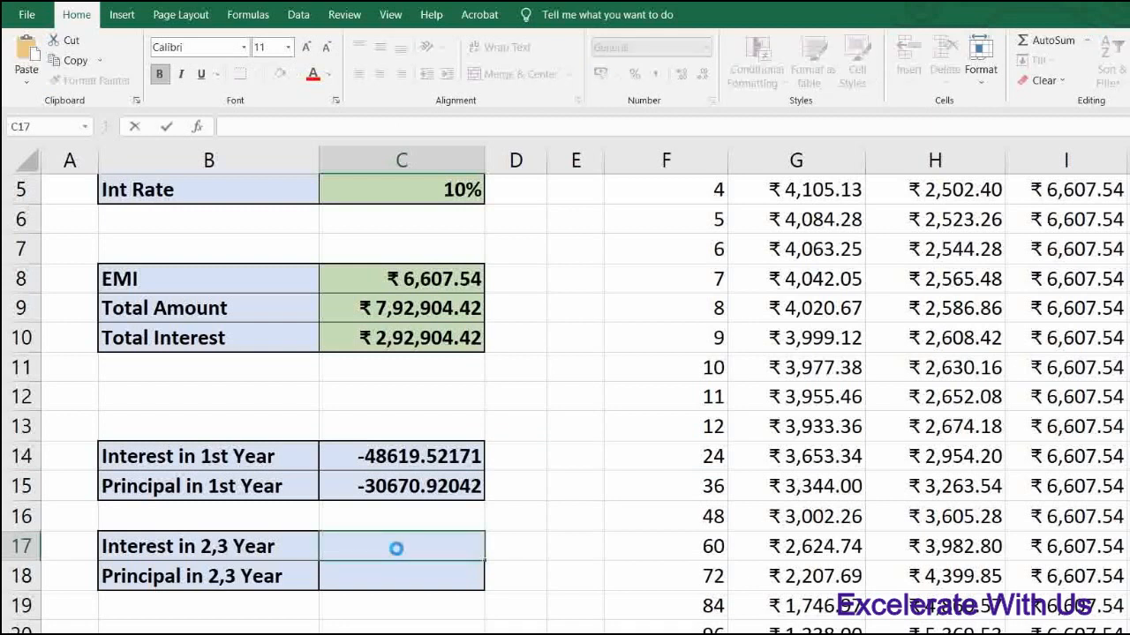
{"action": "key", "text": "ctrl+v"}
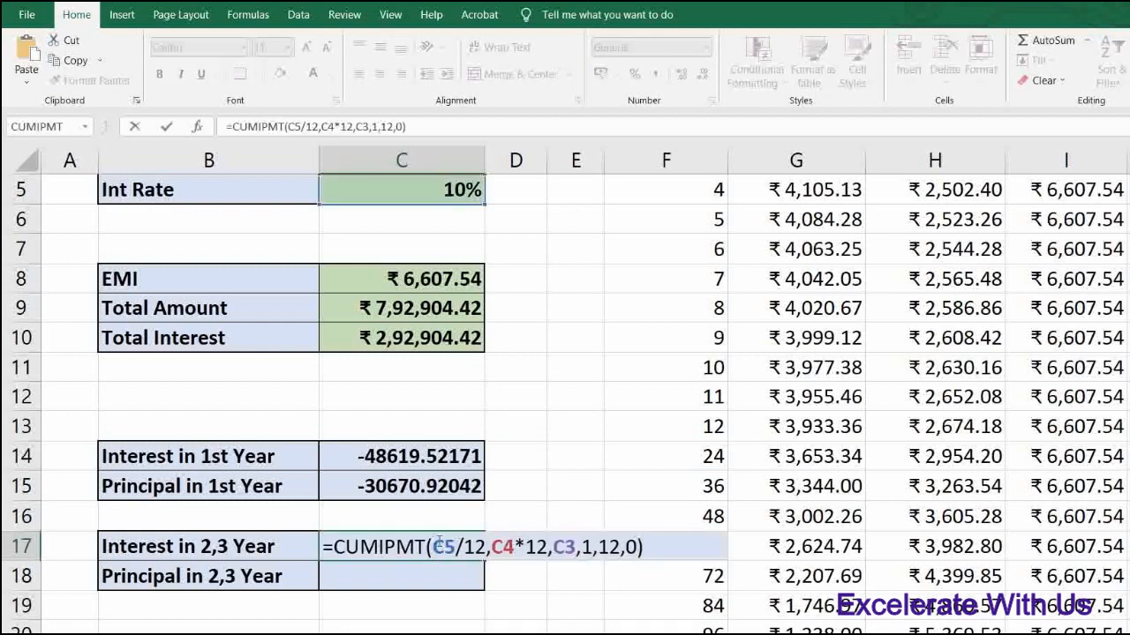
Set the start period to 13 and the end period to 36 in the C17 interest formula.
{"action": "left_click", "coordinate": [587, 546]}
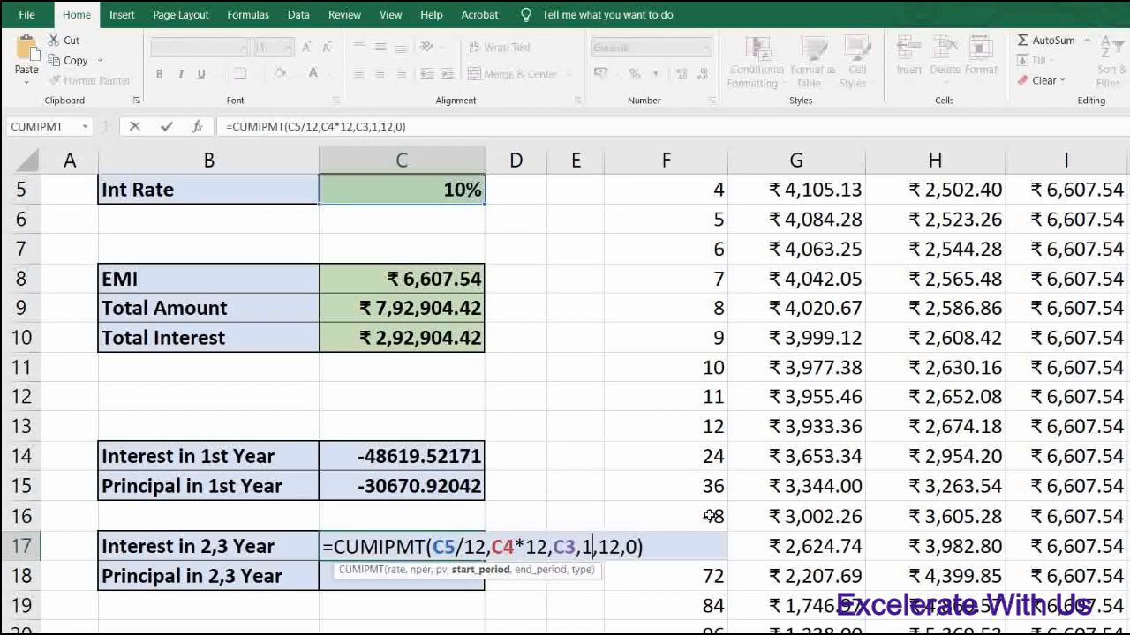
{"action": "key", "text": "BackSpace"}
{"action": "type", "text": "13"}
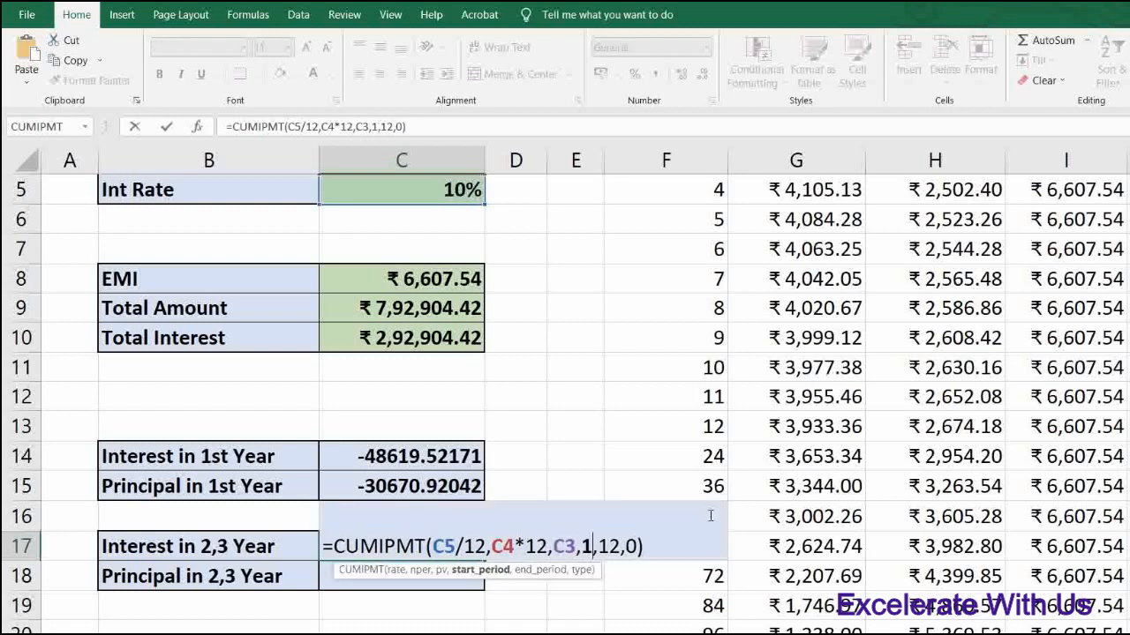
{"action": "key", "text": "Right"}
{"action": "key", "text": "Right"}
{"action": "key", "text": "Right"}
{"action": "key", "text": "BackSpace"}
{"action": "key", "text": "BackSpace"}
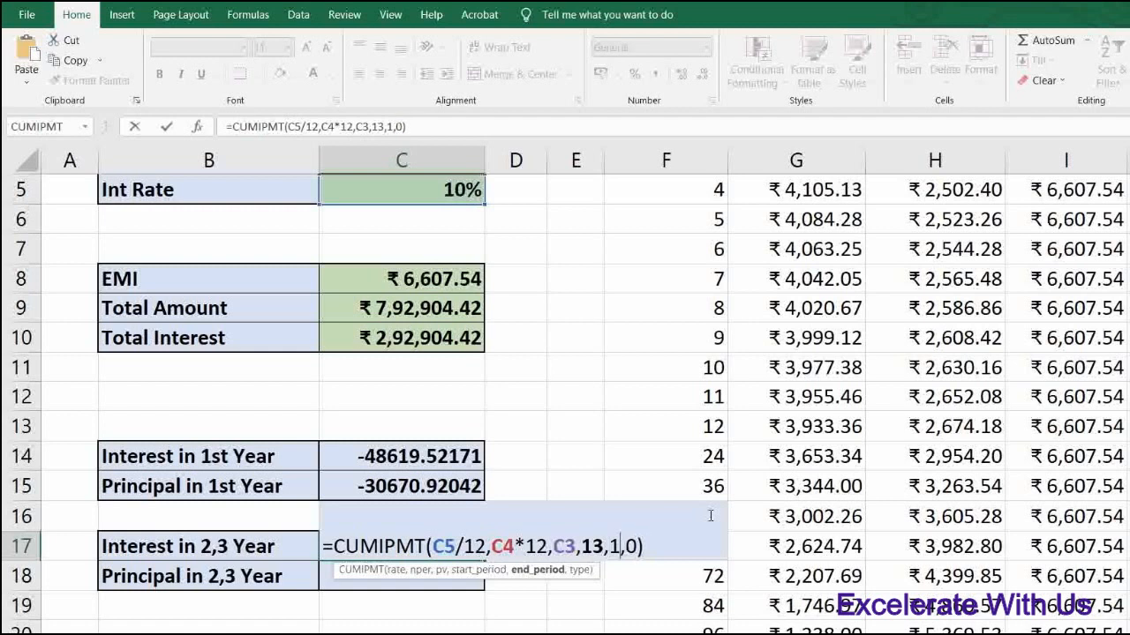
{"action": "type", "text": "36"}
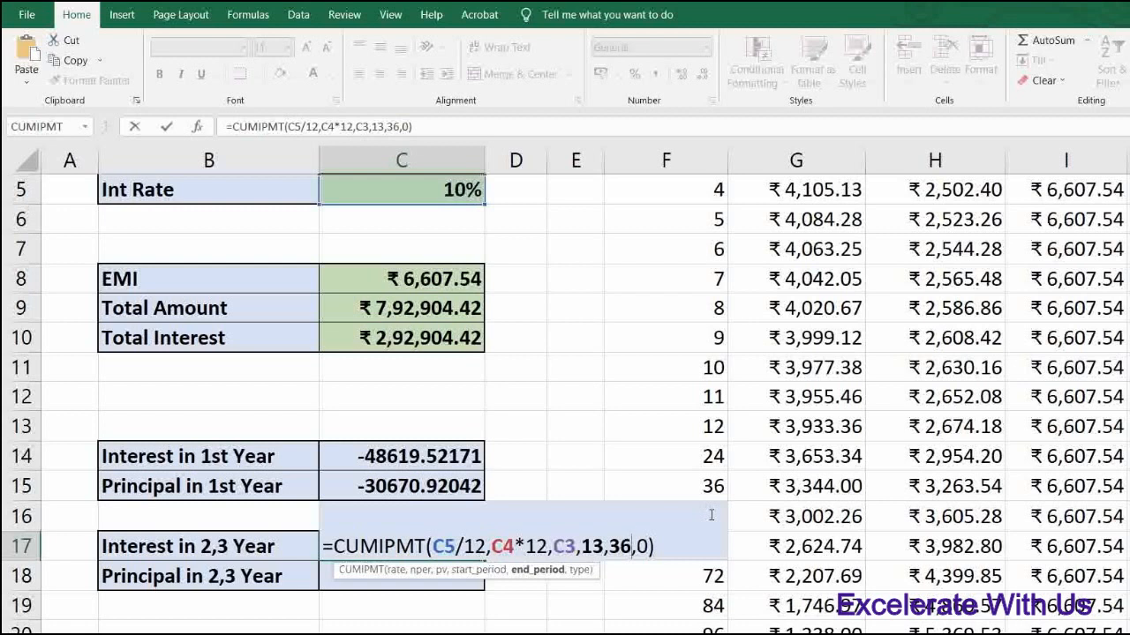
{"action": "key", "text": "Return"}
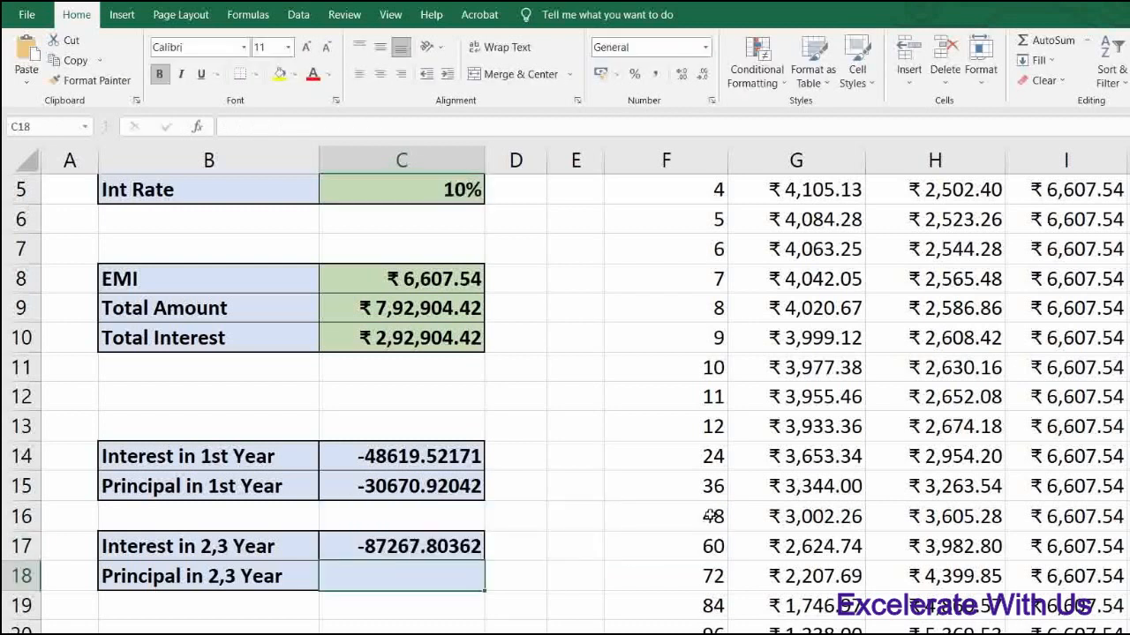
{"action": "key", "text": "Up"}
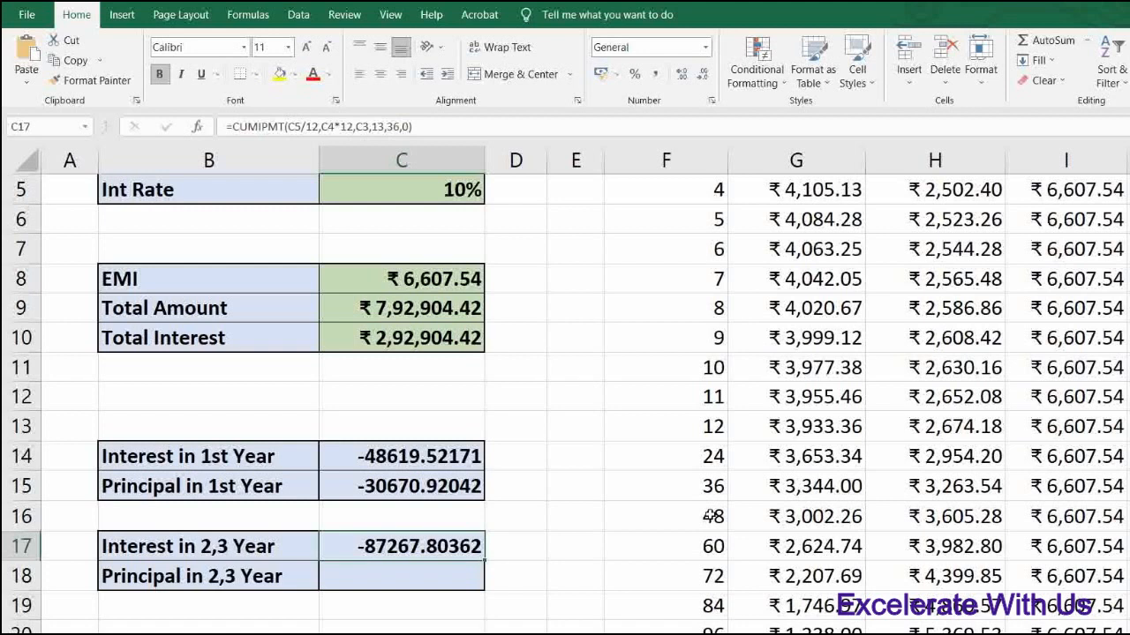
Copy the text of the CUMPRINC formula in C15 into C18, the principal for years 2 and 3.
{"action": "double_click", "coordinate": [401, 483]}
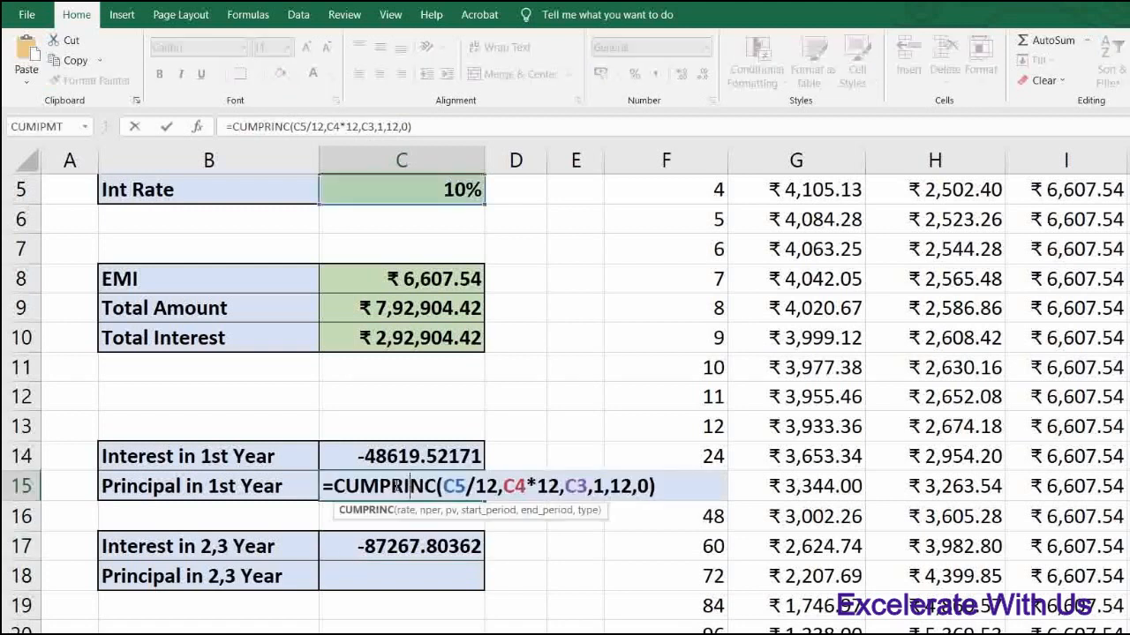
{"action": "left_click_drag", "start_coordinate": [323, 486], "coordinate": [693, 458]}
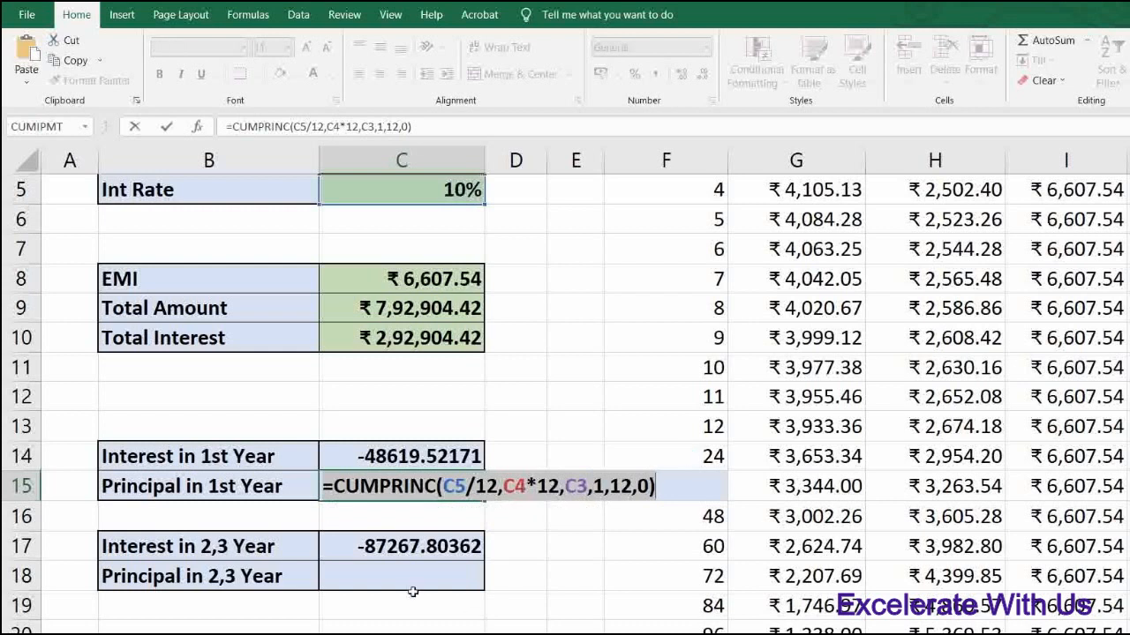
{"action": "left_click", "coordinate": [391, 573]}
{"action": "key", "text": "Escape"}
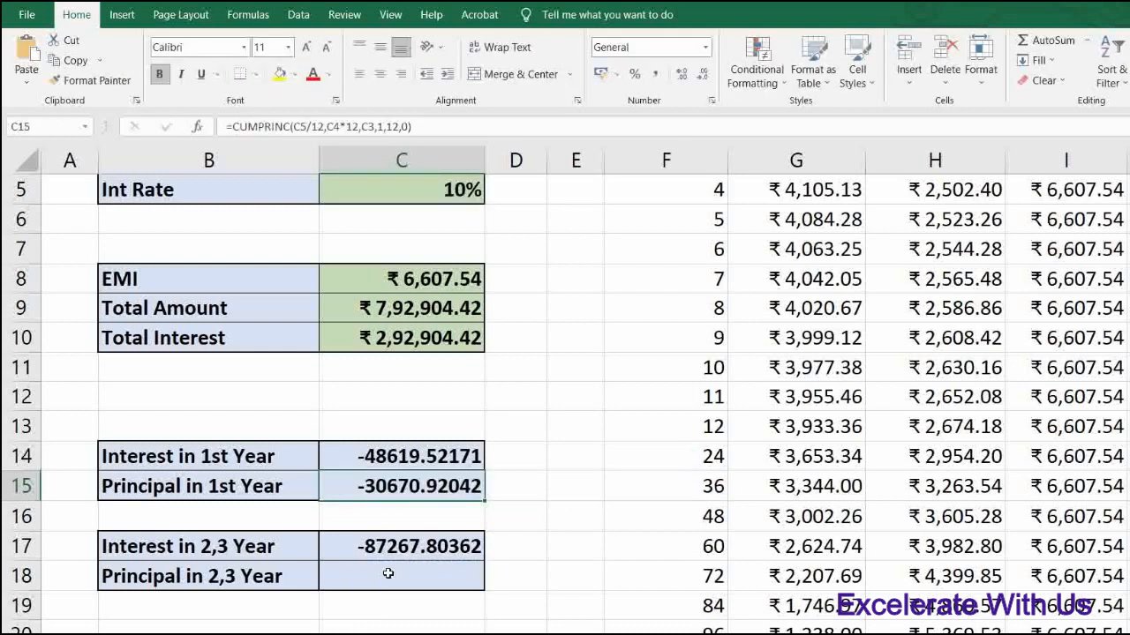
{"action": "left_click", "coordinate": [388, 574]}
{"action": "double_click", "coordinate": [388, 574]}
{"action": "key", "text": "ctrl+v"}
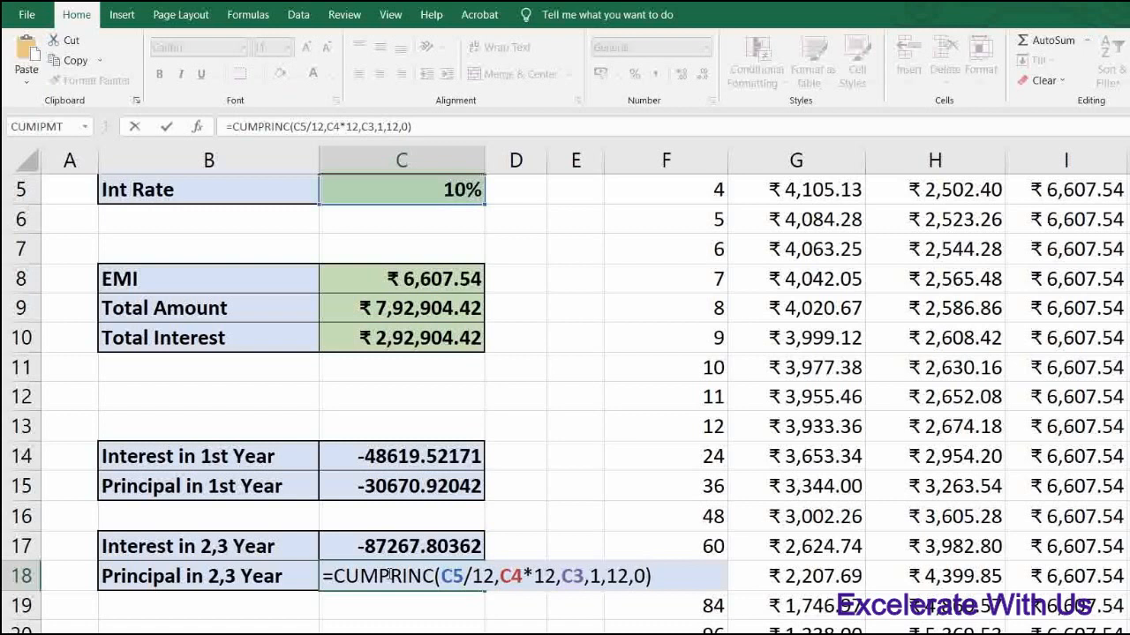
{"action": "key", "text": "shift+Tab"}
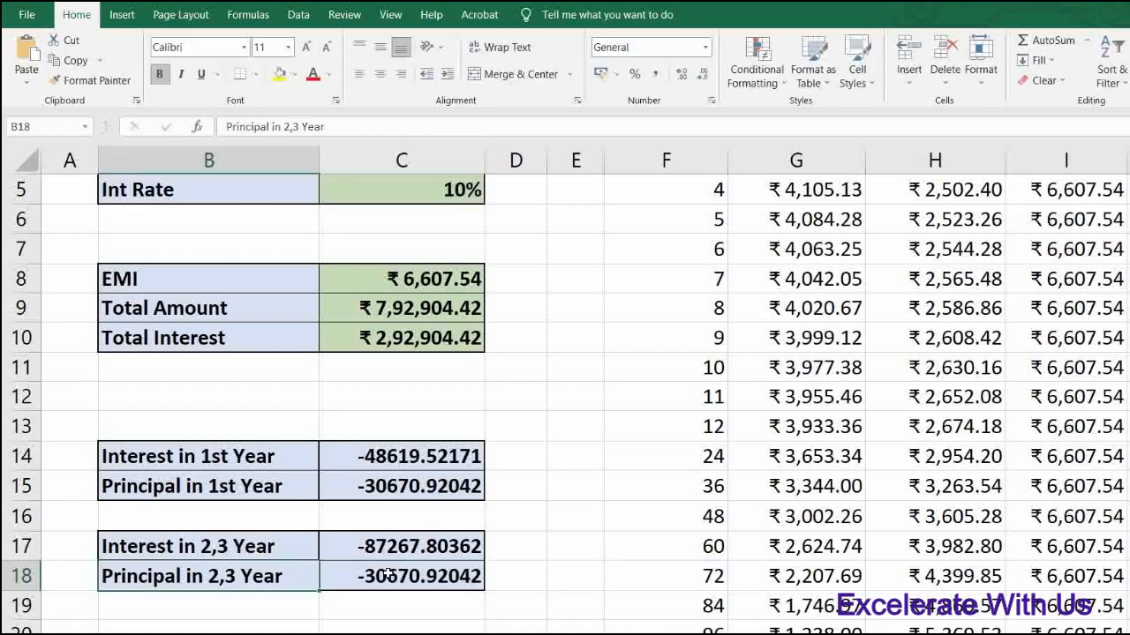
Change the start period in the C18 principal formula to 13.
{"action": "key", "text": "F2"}
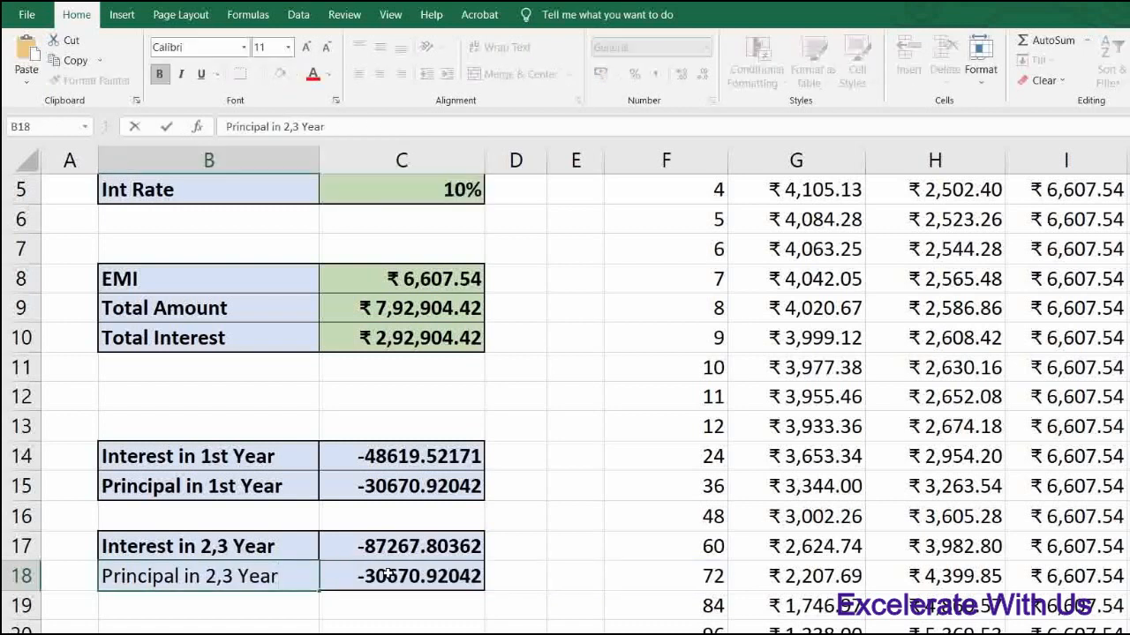
{"action": "left_click", "coordinate": [385, 577]}
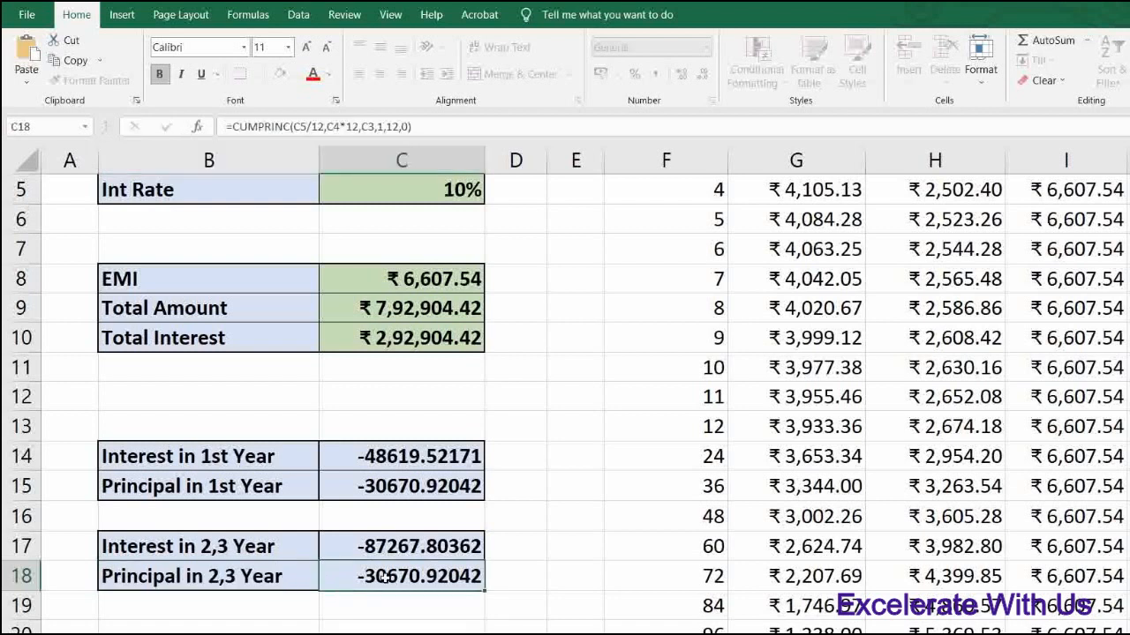
{"action": "double_click", "coordinate": [386, 577]}
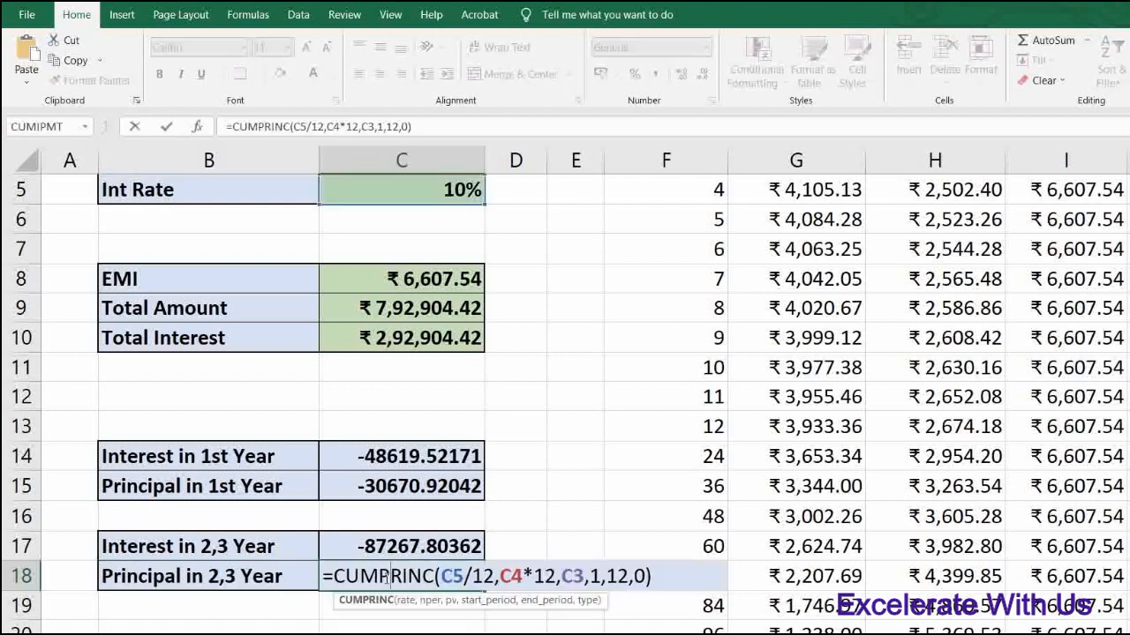
{"action": "left_click", "coordinate": [589, 575]}
{"action": "key", "text": "Delete"}
{"action": "type", "text": "`12"}
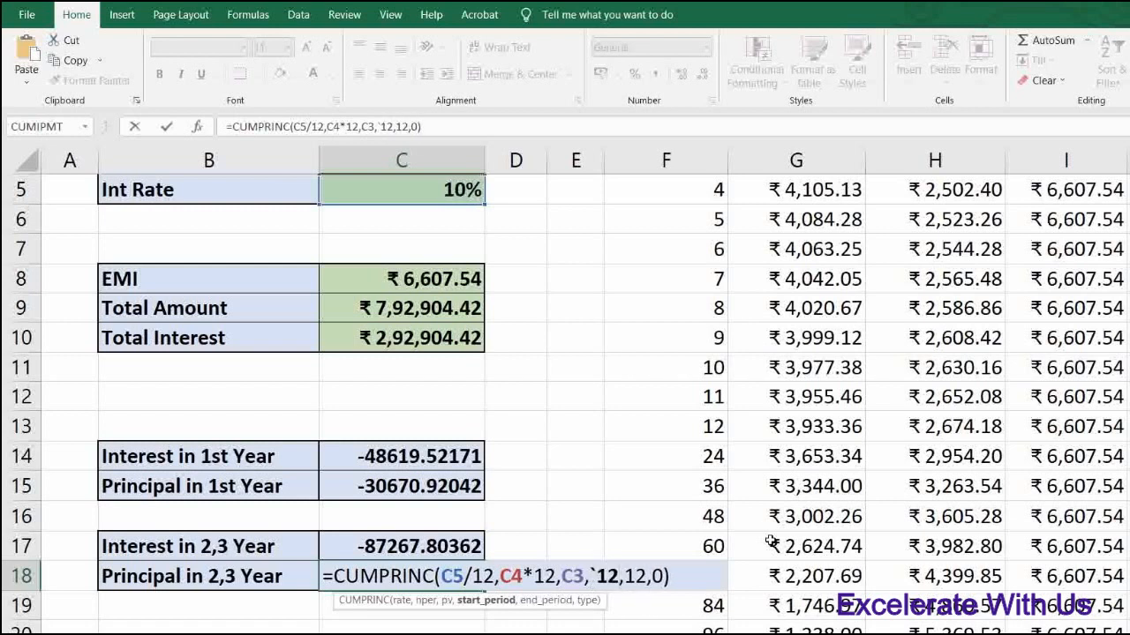
{"action": "key", "text": "BackSpace"}
{"action": "key", "text": "BackSpace"}
{"action": "key", "text": "BackSpace"}
{"action": "type", "text": "13"}
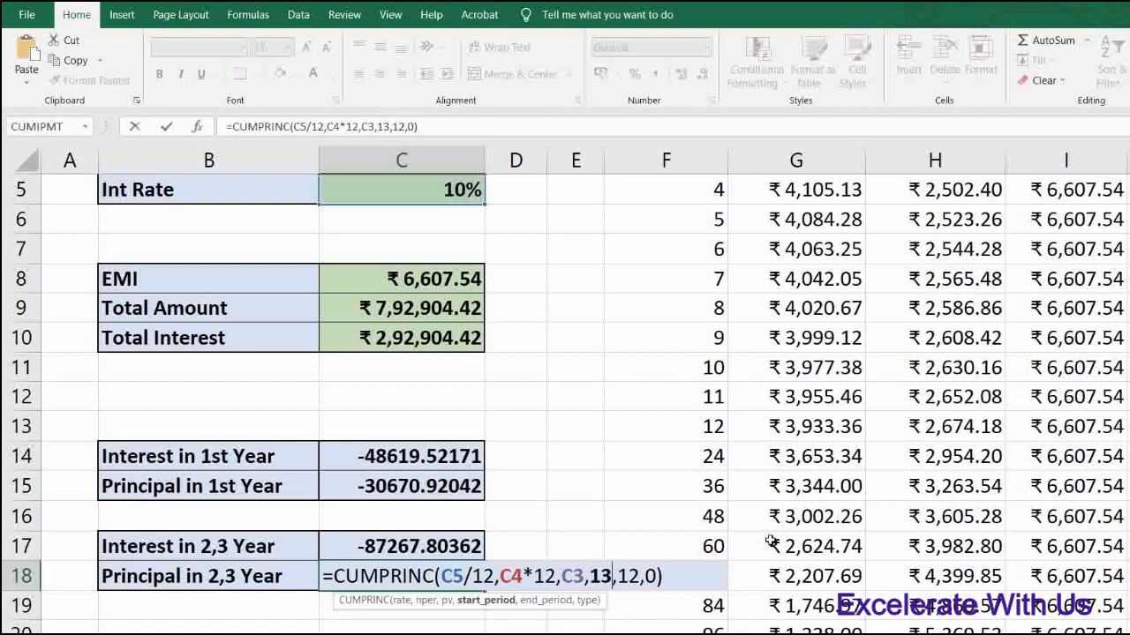
Change the end period in the C18 principal formula to 36 and check it against the C17 formula.
{"action": "key", "text": "Right"}
{"action": "key", "text": "Right"}
{"action": "key", "text": "Right"}
{"action": "key", "text": "BackSpace"}
{"action": "key", "text": "BackSpace"}
{"action": "type", "text": "36"}
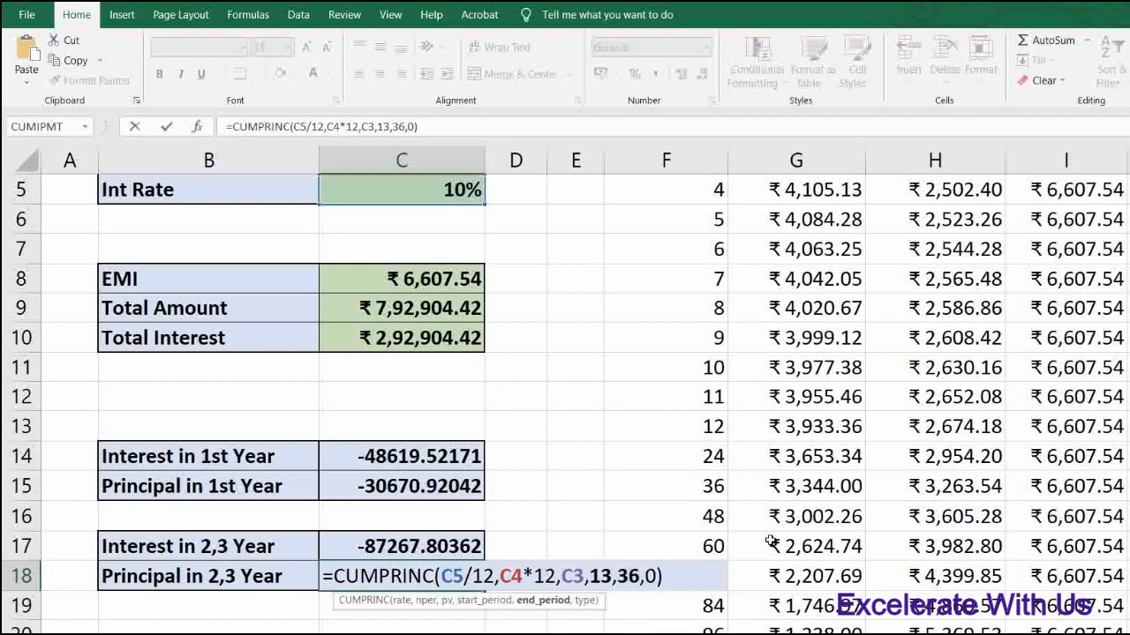
{"action": "key", "text": "Return"}
{"action": "key", "text": "Up"}
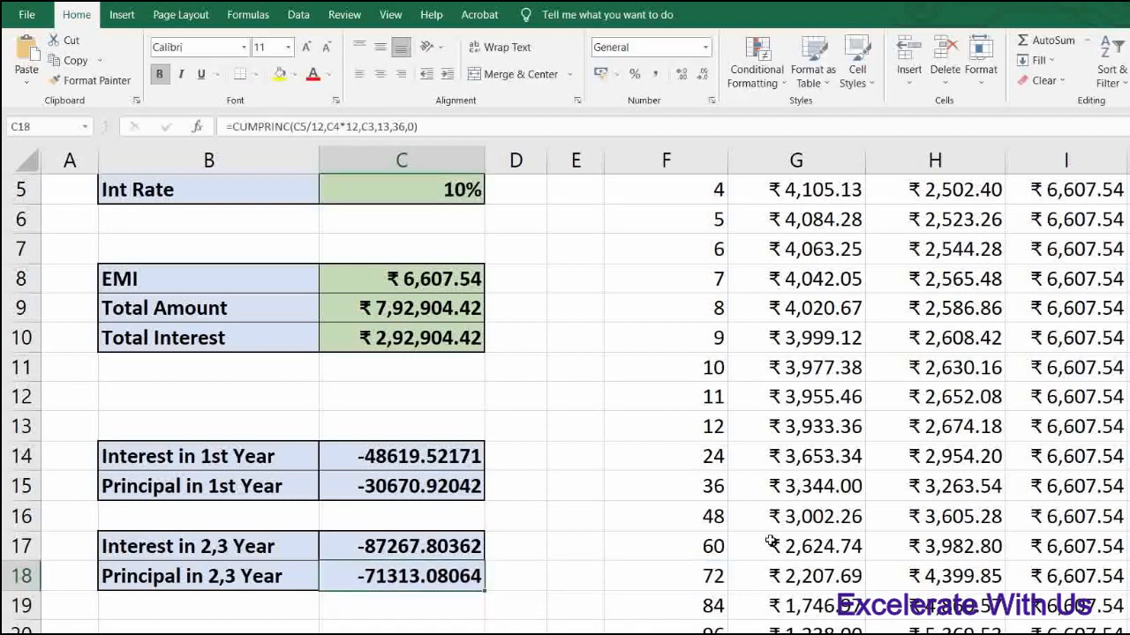
{"action": "key", "text": "Up"}
{"action": "key", "text": "Down"}
Start a list of the loan functions used by entering PMT in cell E12.
{"action": "key", "text": "Right"}
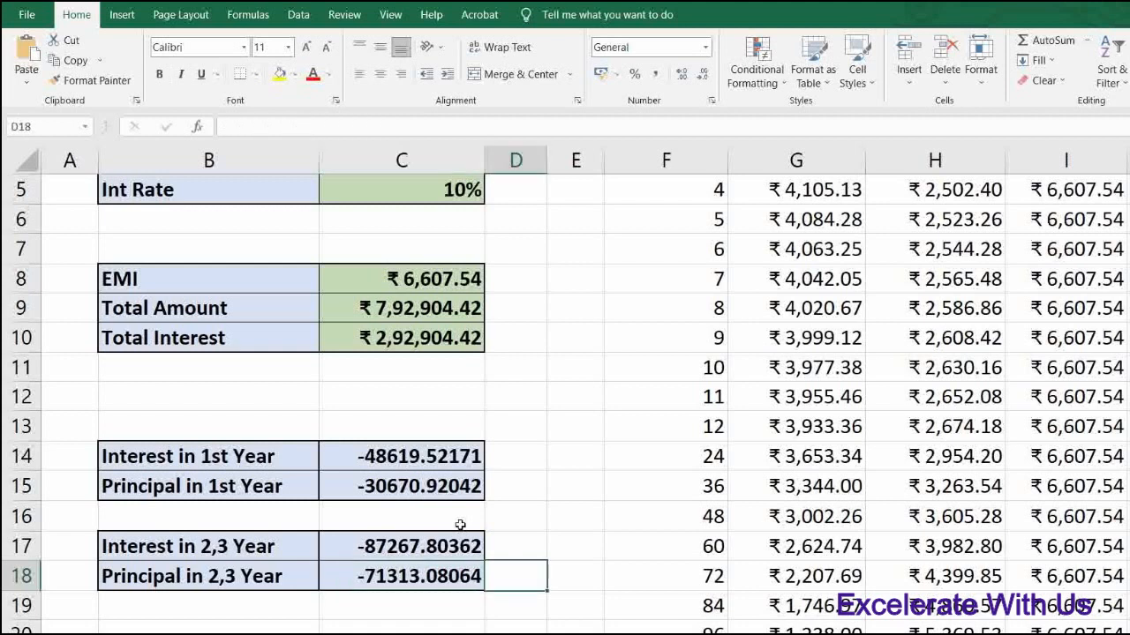
{"action": "key", "text": "Right"}
{"action": "key", "text": "Up"}
{"action": "key", "text": "Up"}
{"action": "key", "text": "Up"}
{"action": "key", "text": "Up"}
{"action": "key", "text": "Up"}
{"action": "key", "text": "Up"}
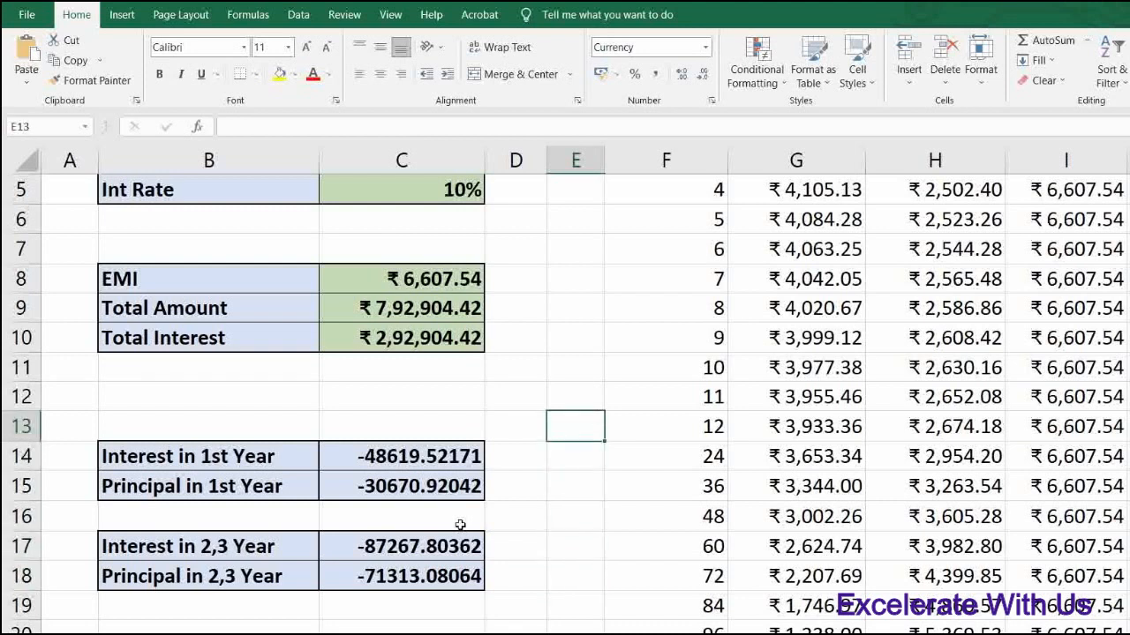
{"action": "type", "text": "pmt"}
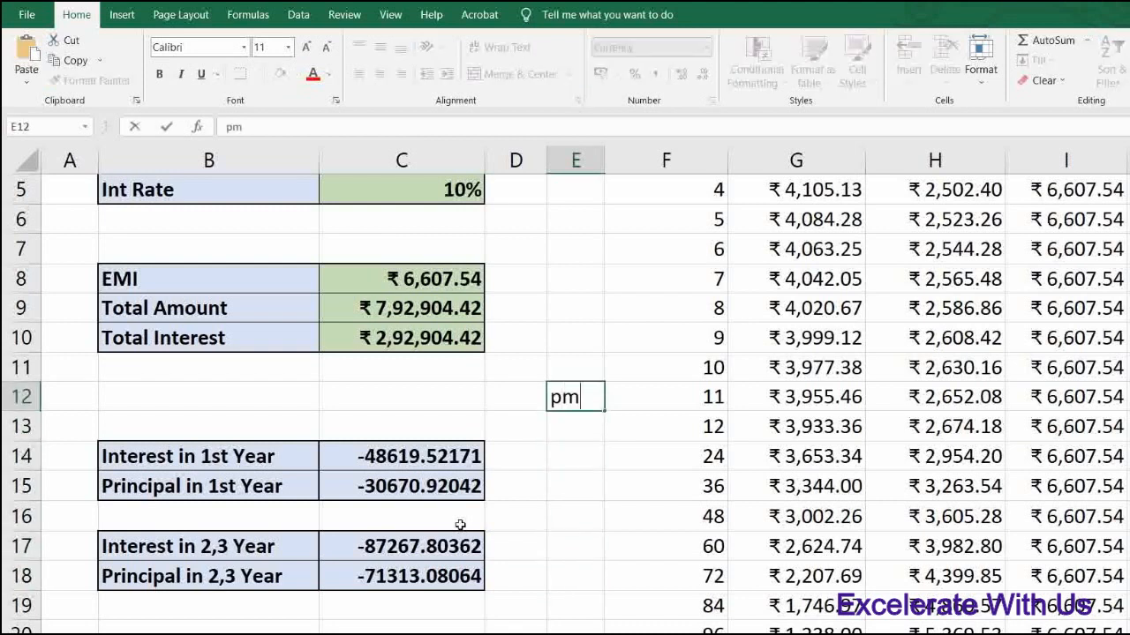
{"action": "key", "text": "BackSpace"}
{"action": "key", "text": "BackSpace"}
{"action": "key", "text": "BackSpace"}
{"action": "type", "text": "PMT"}
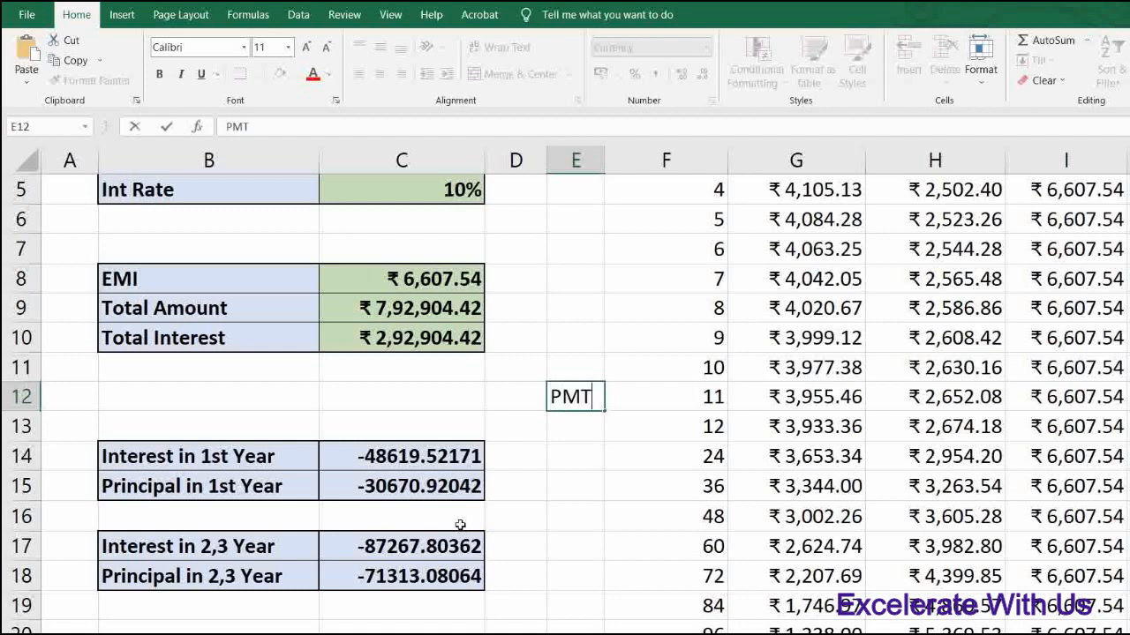
{"action": "key", "text": "Return"}
Complete the list of loan functions below PMT by entering IPMT, PPMT, CUMIPMT and CUMPRINCE in cells E13 to E16.
{"action": "type", "text": "IPMT"}
{"action": "key", "text": "Return"}
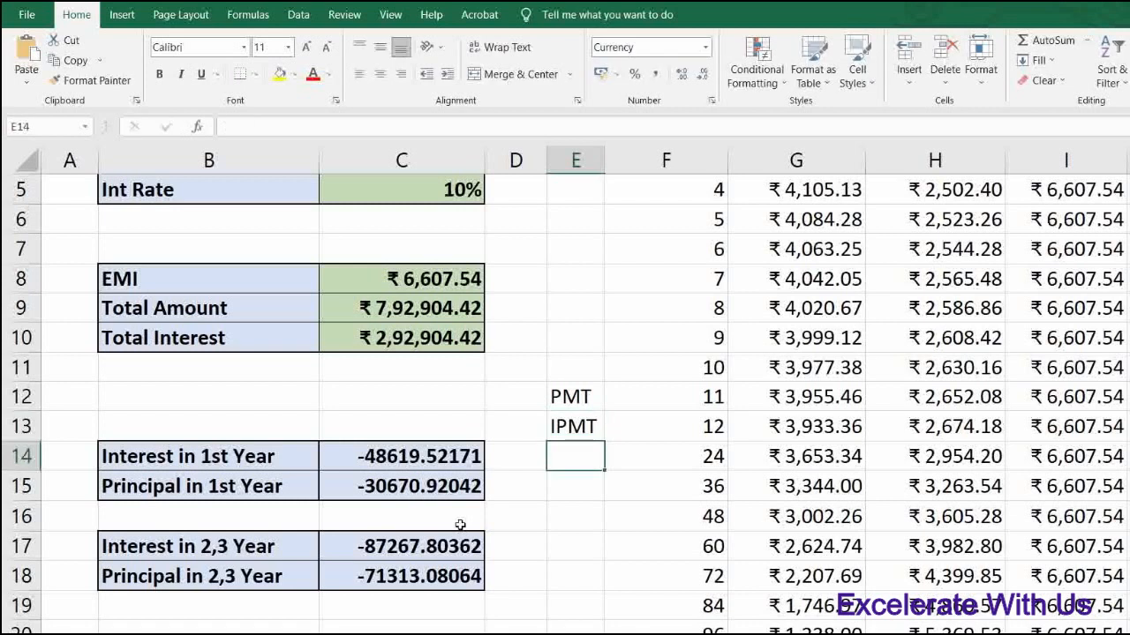
{"action": "type", "text": "PPMT"}
{"action": "key", "text": "Return"}
{"action": "type", "text": "CUMIP"}
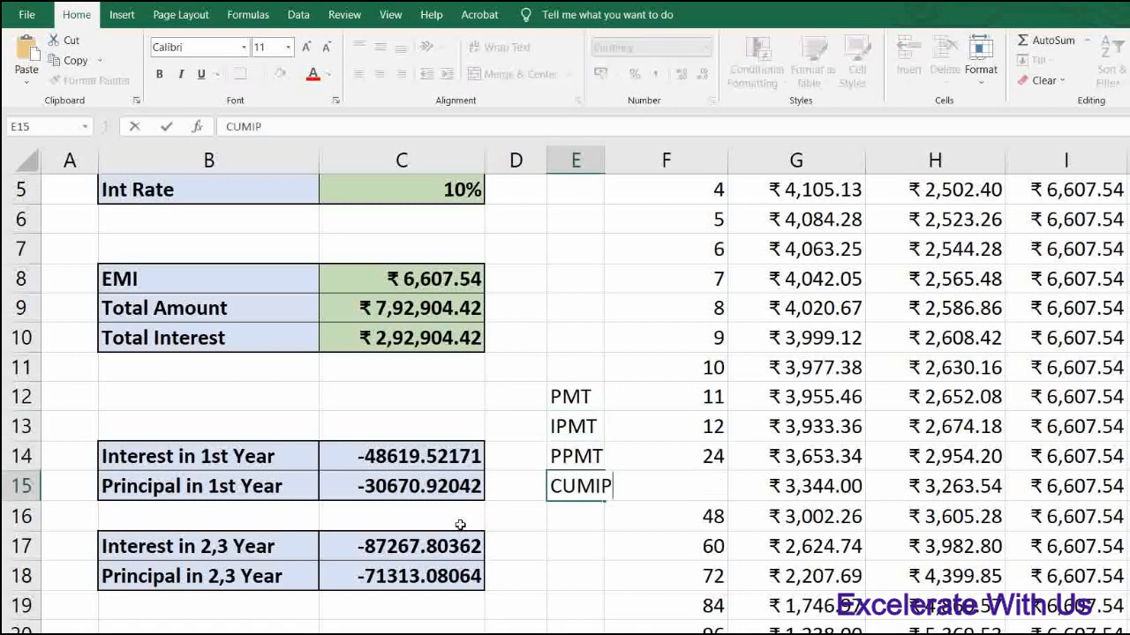
{"action": "type", "text": "MT"}
{"action": "key", "text": "Return"}
{"action": "type", "text": "C"}
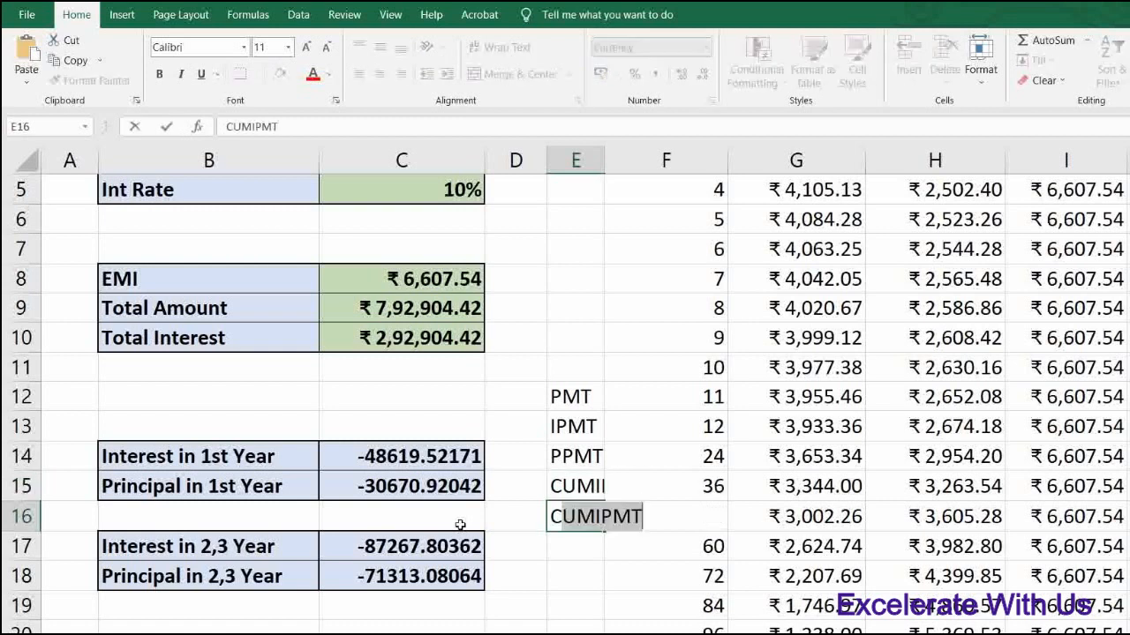
{"action": "type", "text": "UMPRINCE"}
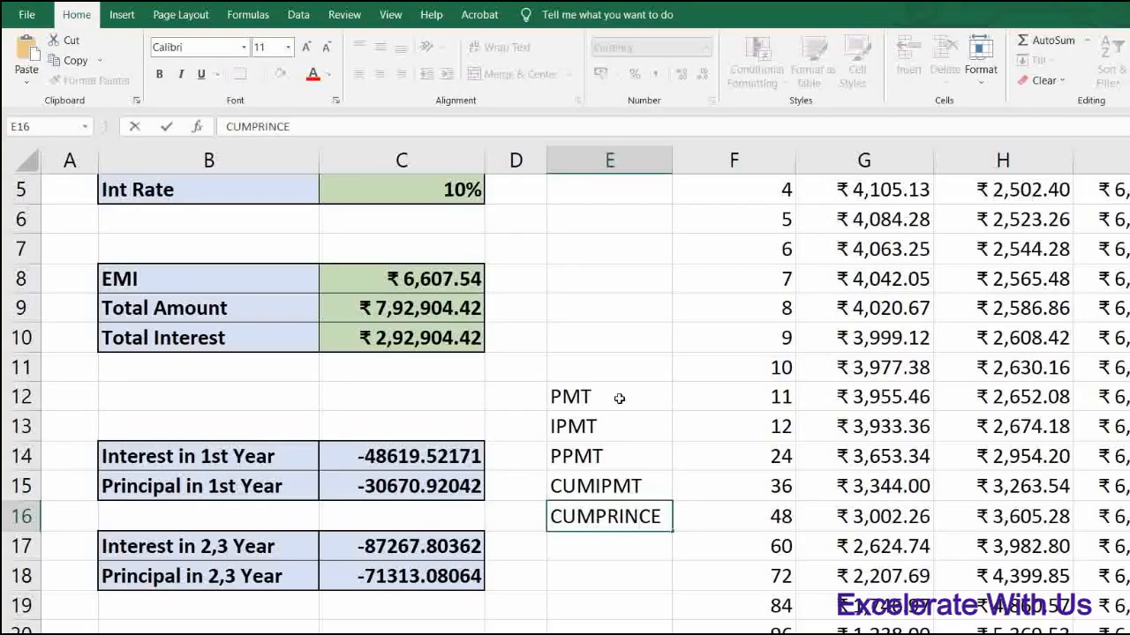
{"action": "left_click_drag", "start_coordinate": [620, 398], "coordinate": [619, 526]}
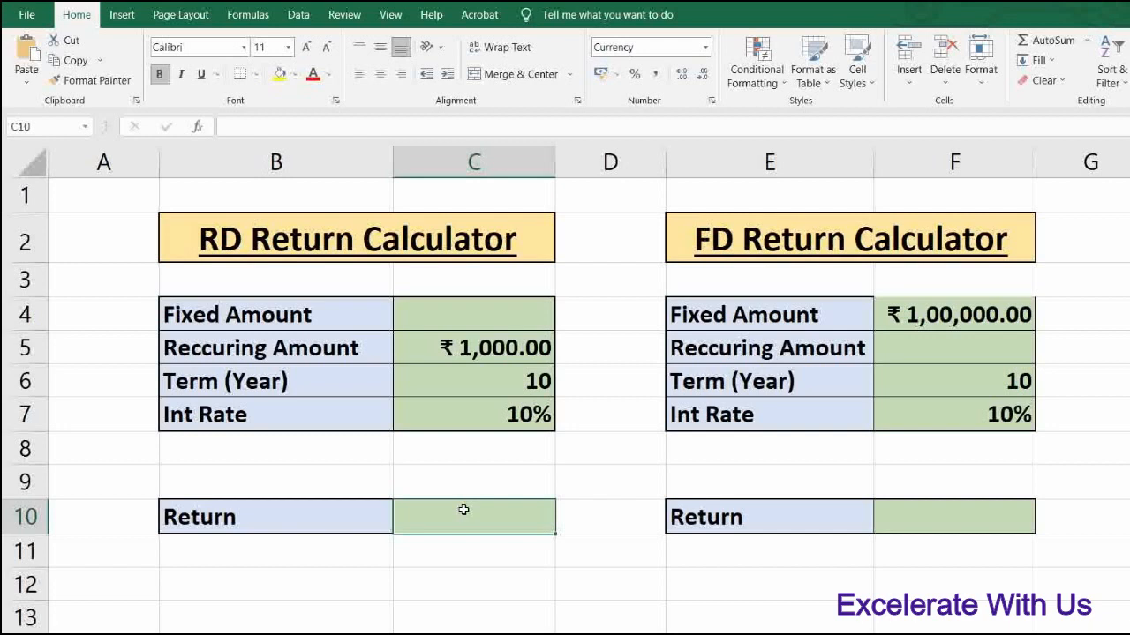
Start an FV formula in C10 for the RD return with rate C7/12 and number of periods C6*12.
{"action": "type", "text": "="}
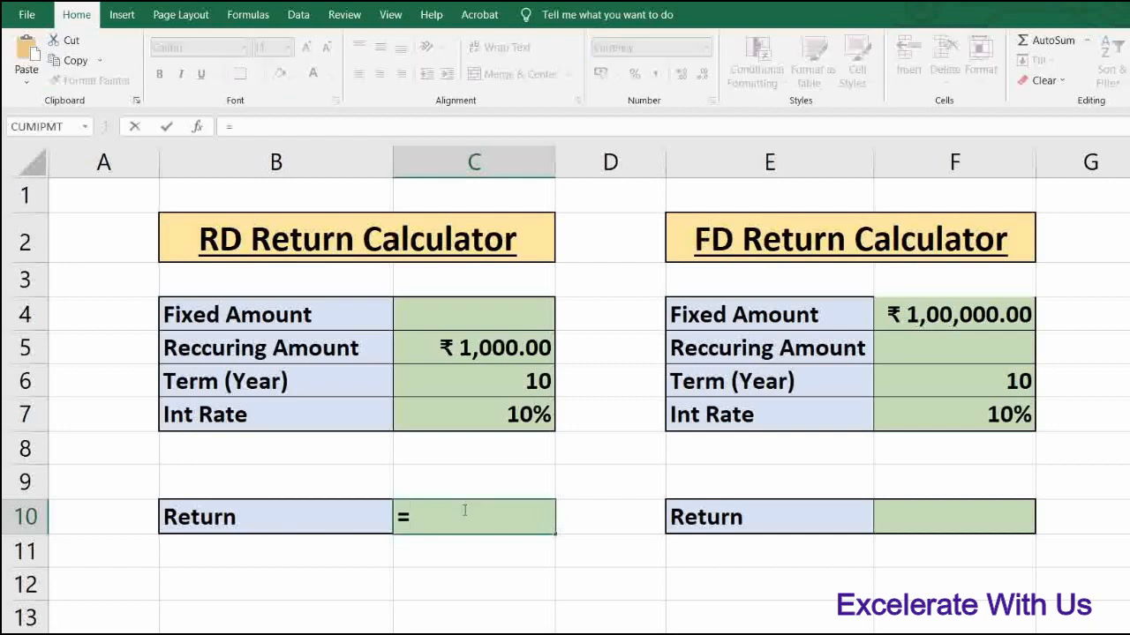
{"action": "type", "text": "fv"}
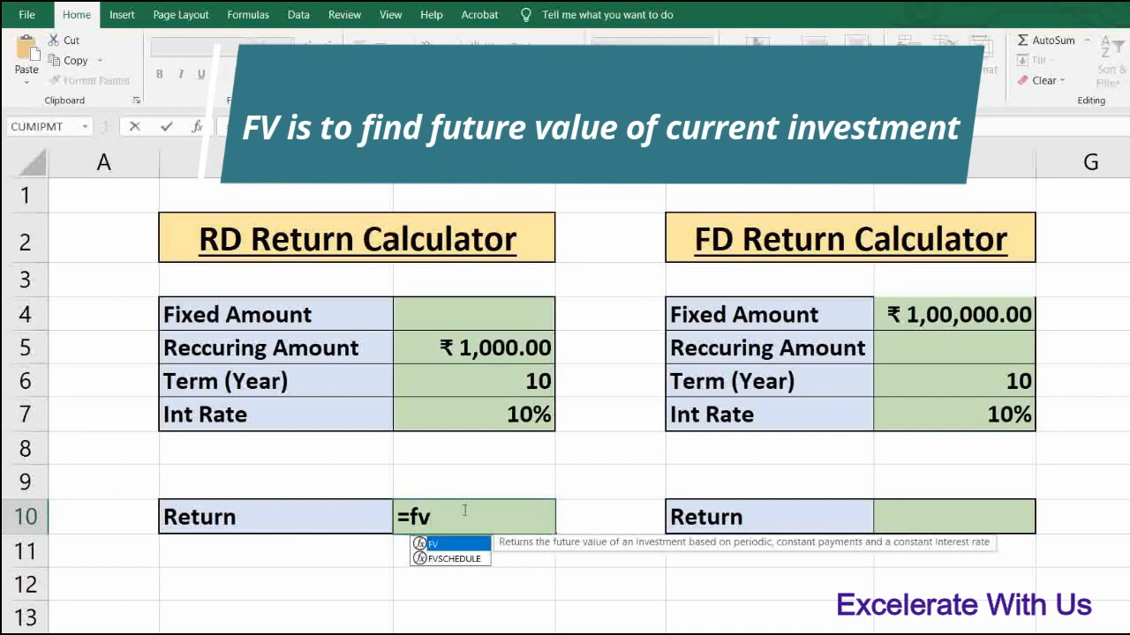
{"action": "type", "text": "("}
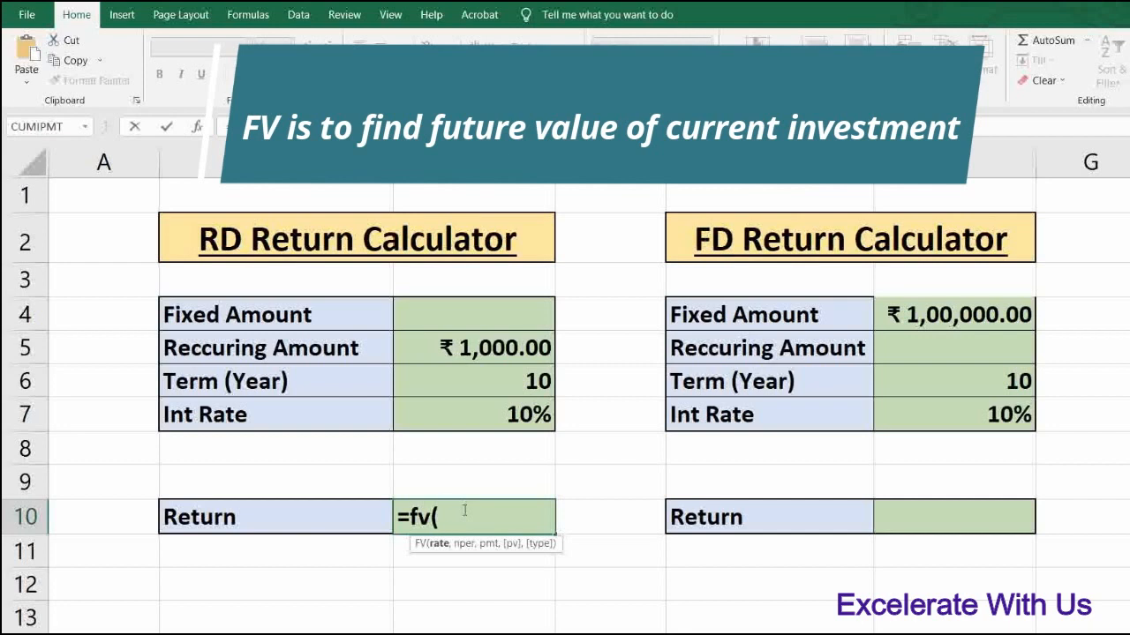
{"action": "left_click", "coordinate": [490, 418]}
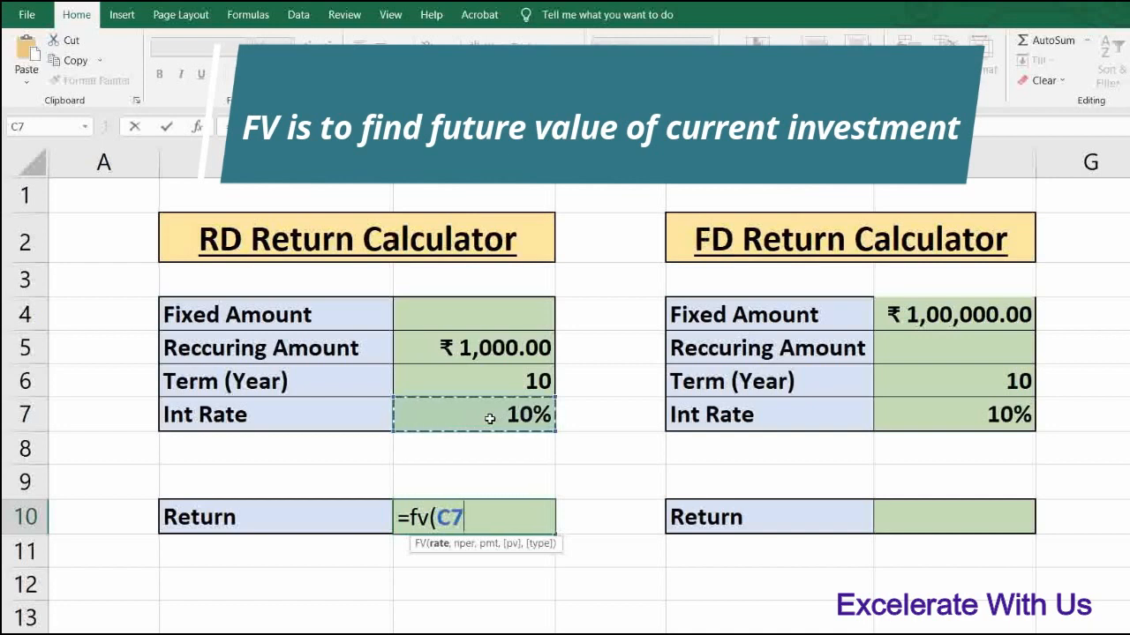
{"action": "type", "text": "/12"}
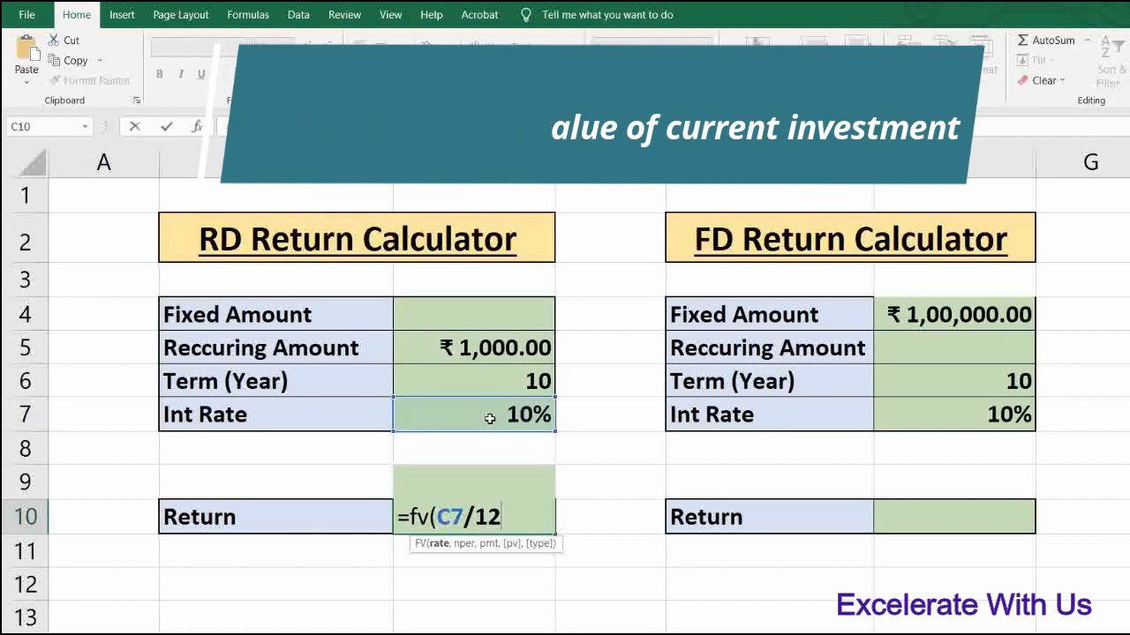
{"action": "type", "text": ","}
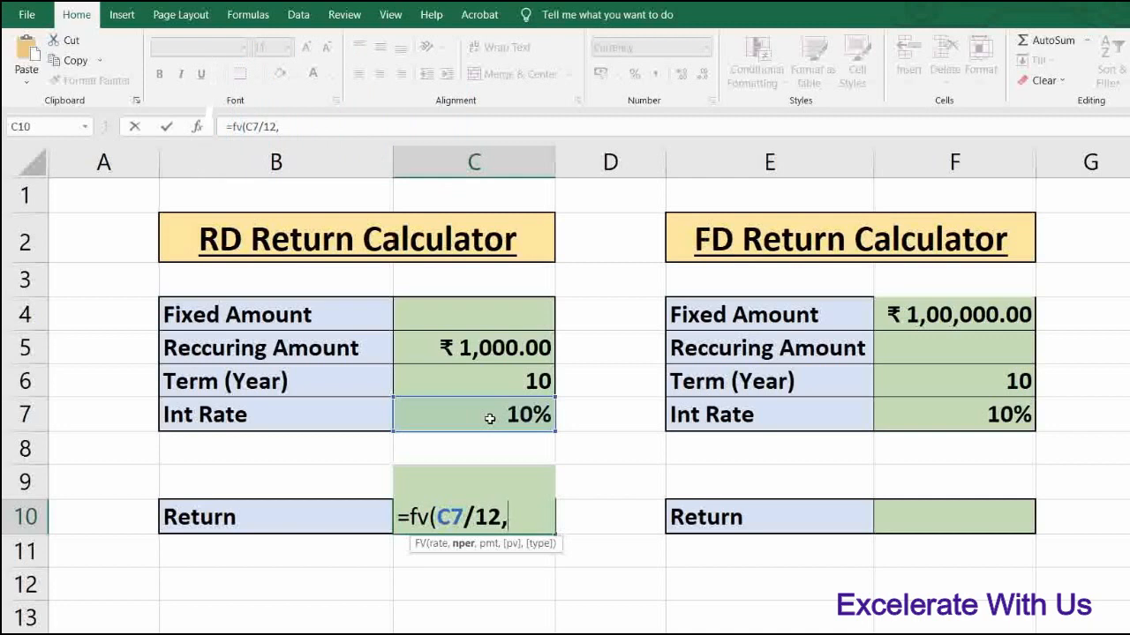
{"action": "left_click", "coordinate": [453, 381]}
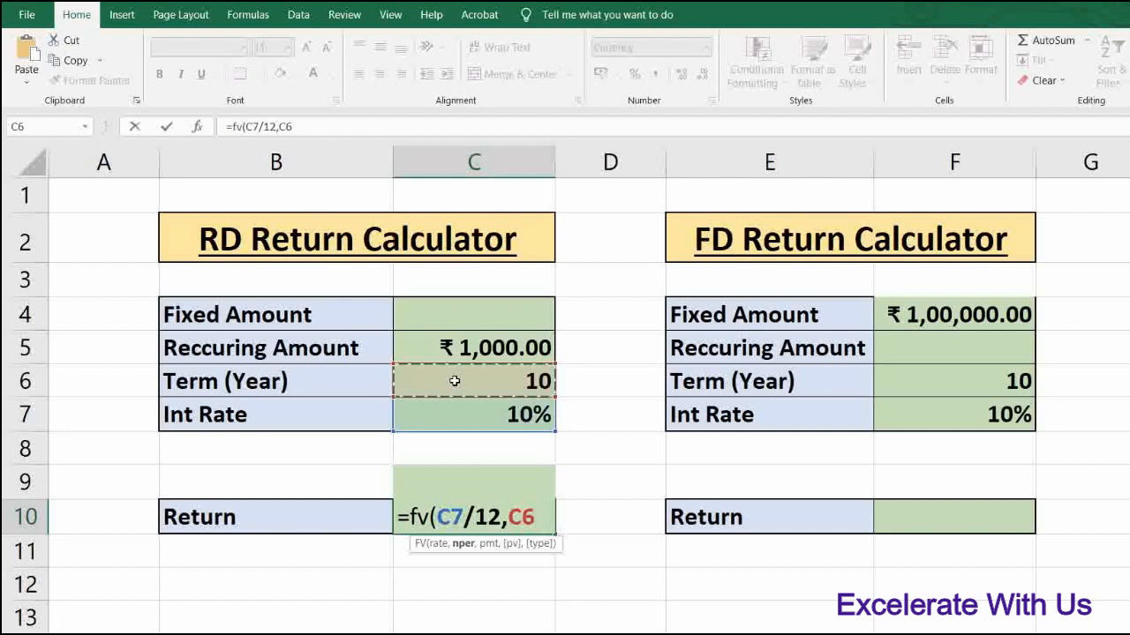
{"action": "type", "text": "*"}
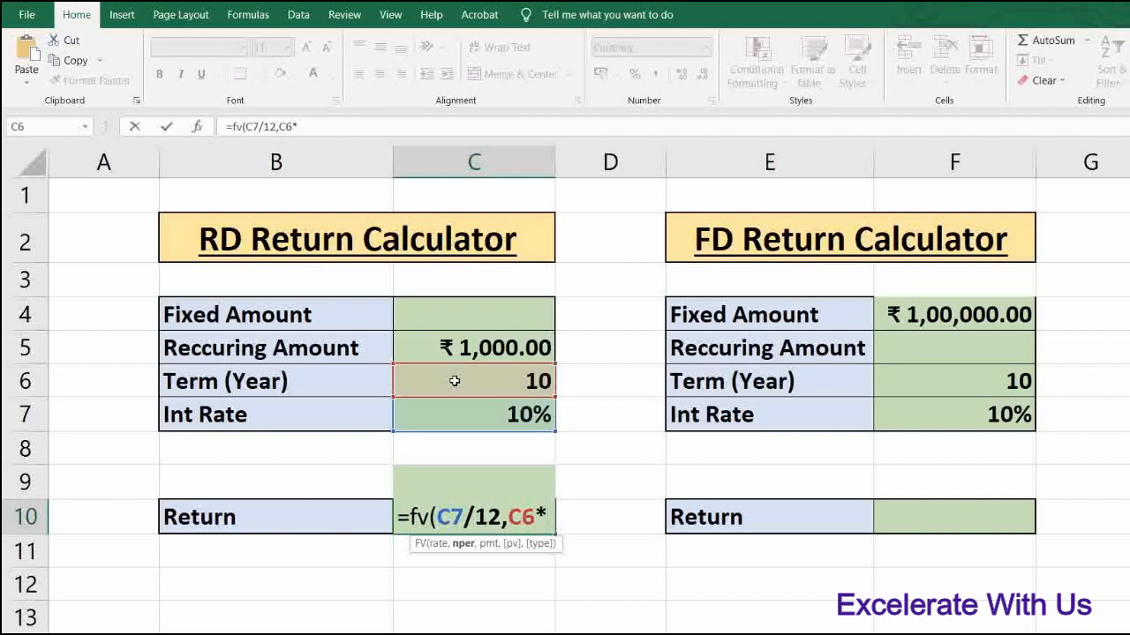
{"action": "type", "text": "12,"}
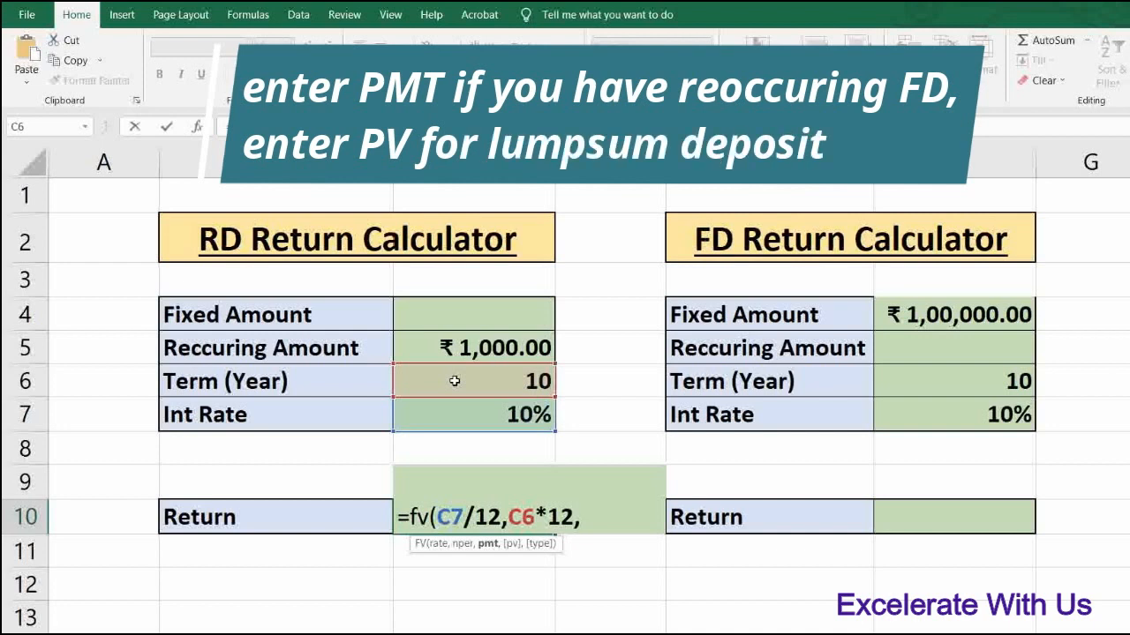
Finish the C10 FV formula with C5 as the payment, an empty present value and type 1 for beginning of the period.
{"action": "left_click", "coordinate": [473, 346]}
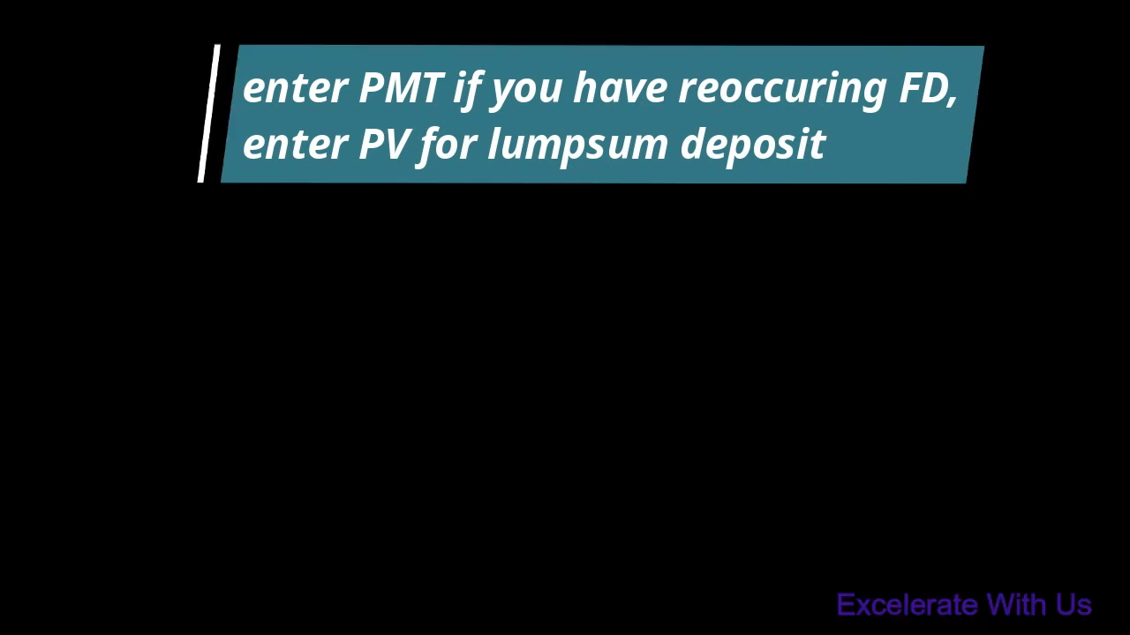
{"action": "type", "text": ","}
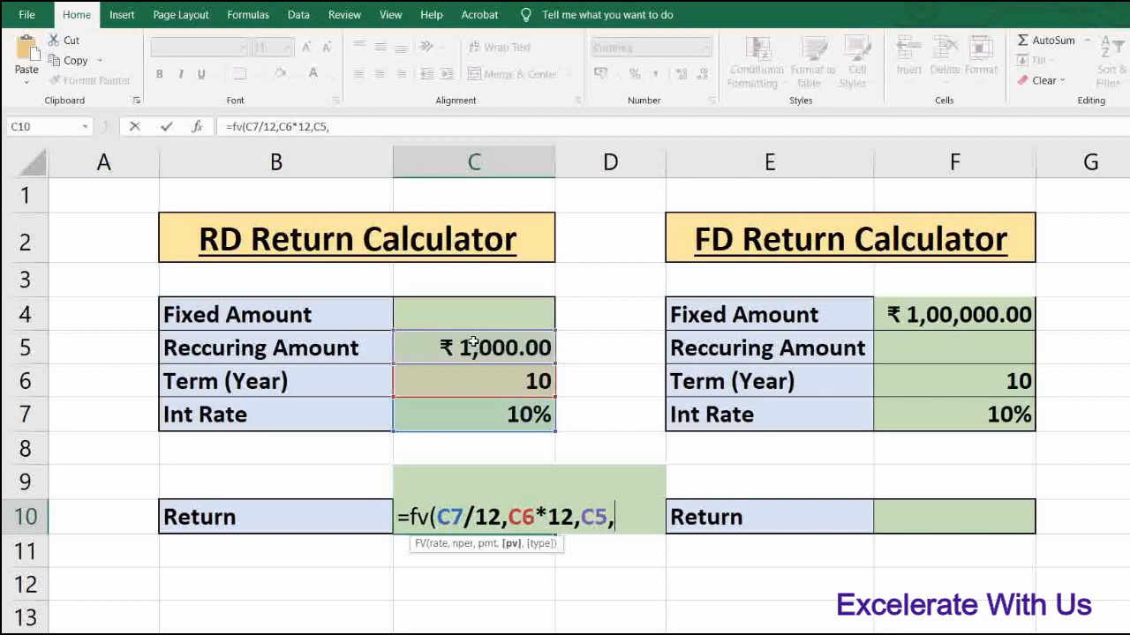
{"action": "type", "text": ","}
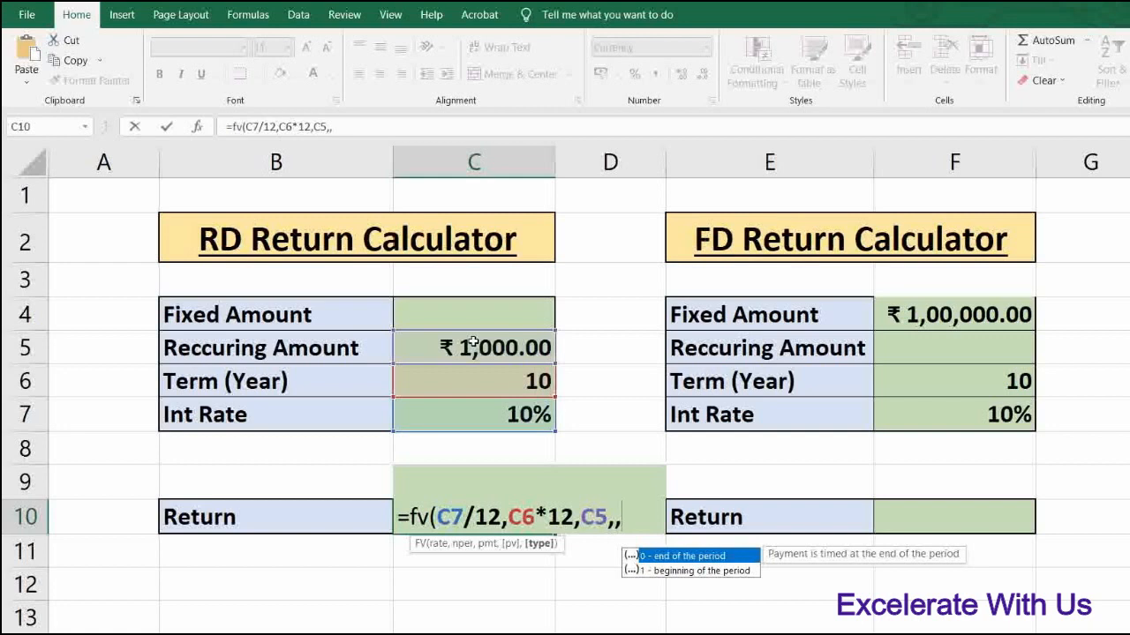
{"action": "type", "text": "1"}
{"action": "type", "text": ")"}
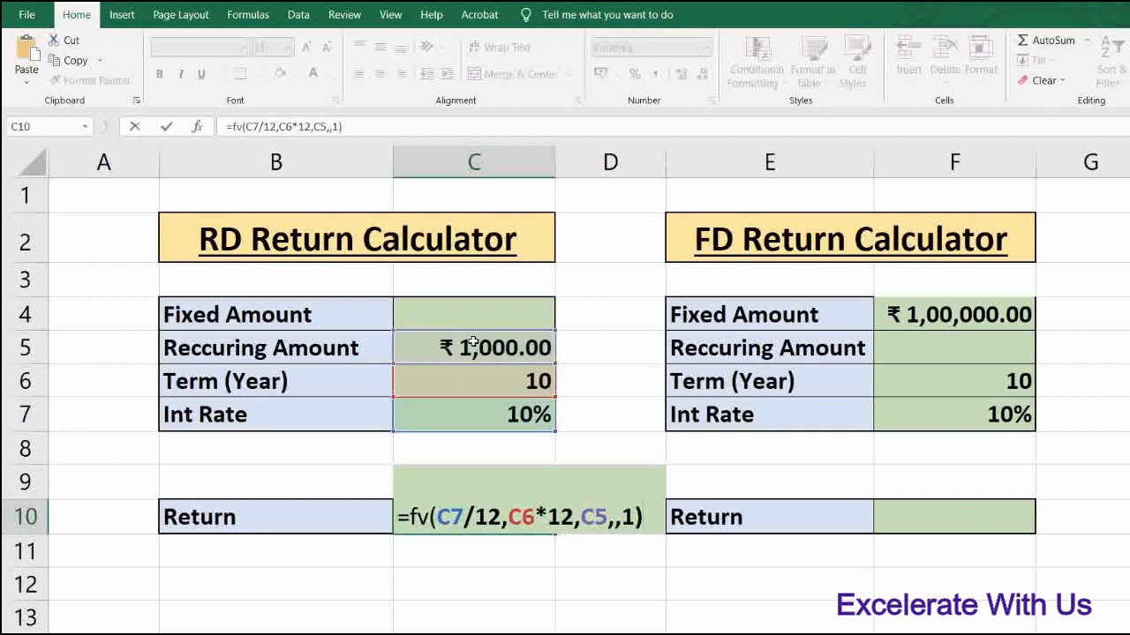
{"action": "key", "text": "Return"}
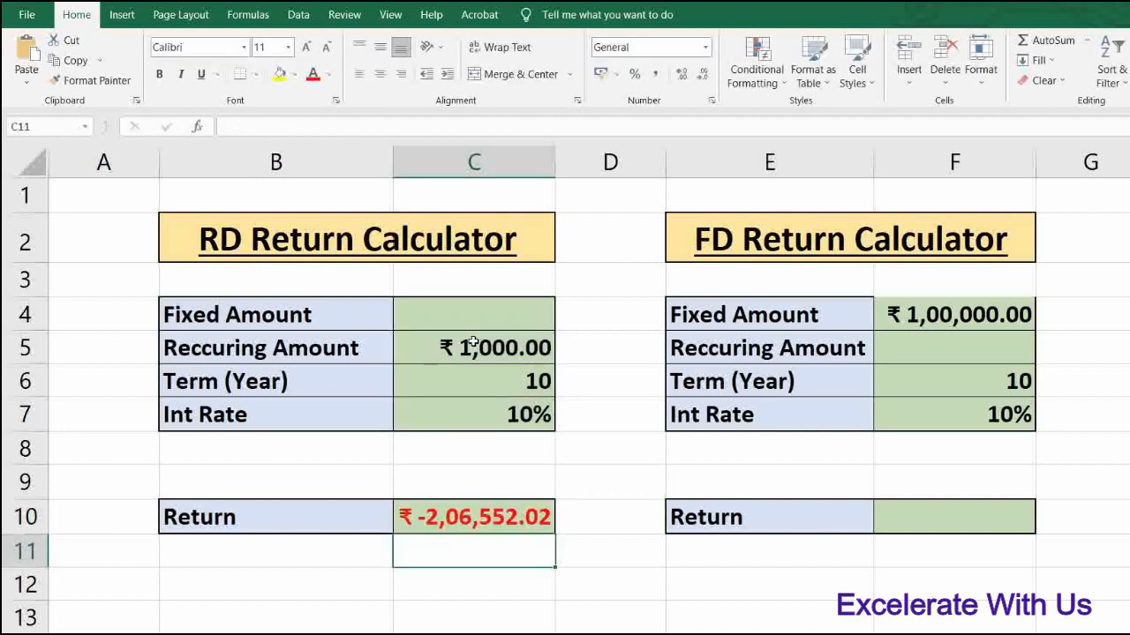
{"action": "key", "text": "Up"}
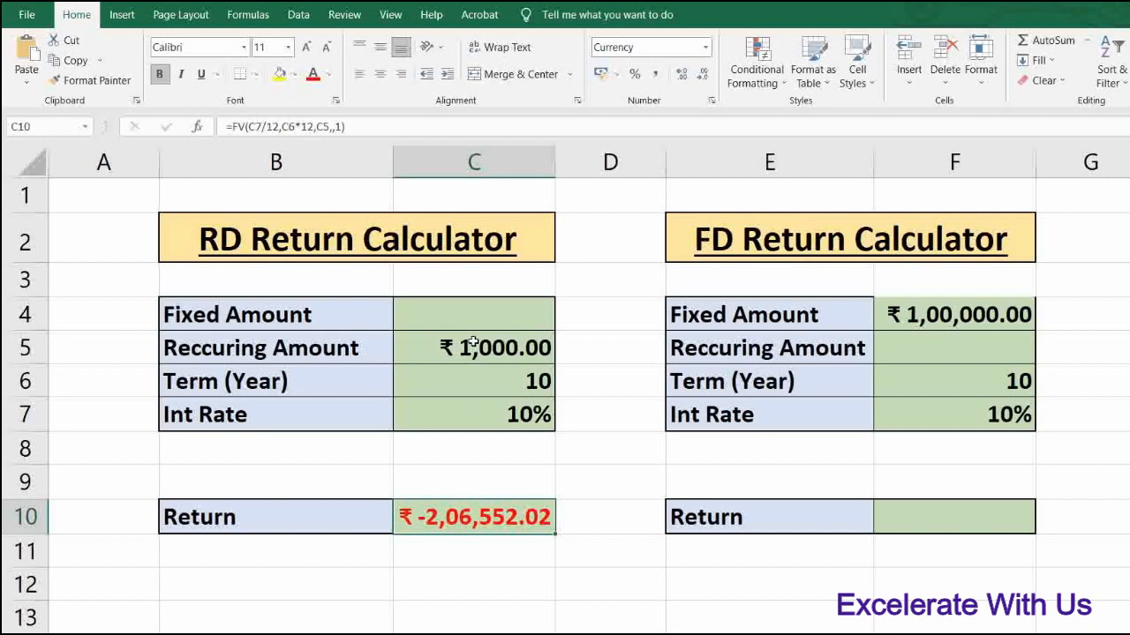
Change the RD recurring amount in C5 to -1000 and check the return in C10.
{"action": "left_click", "coordinate": [465, 346]}
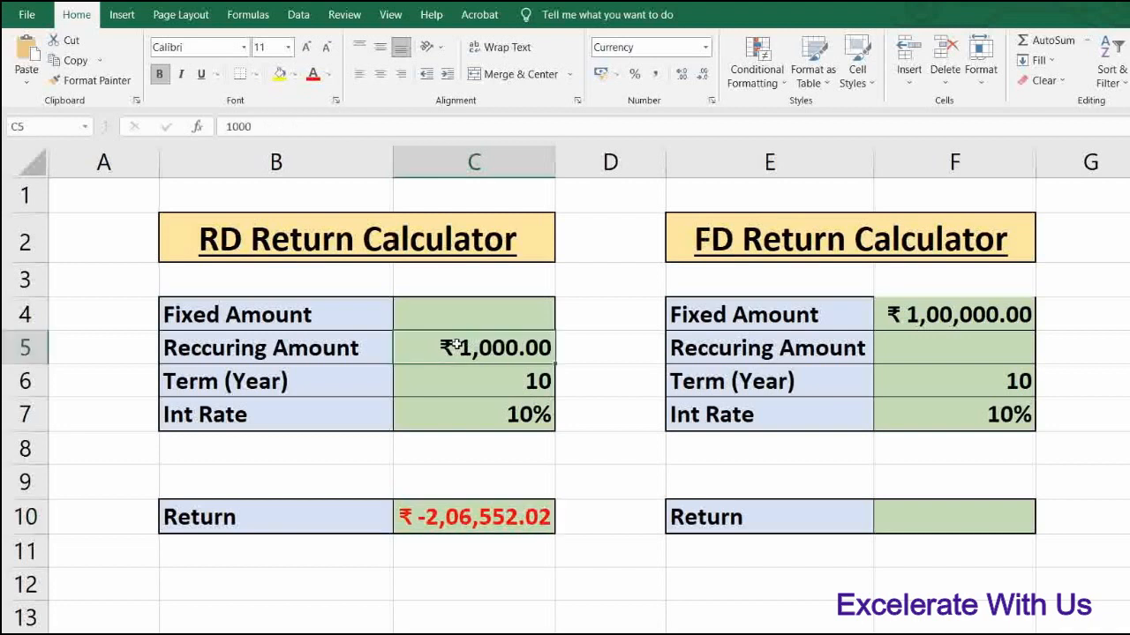
{"action": "double_click", "coordinate": [455, 346]}
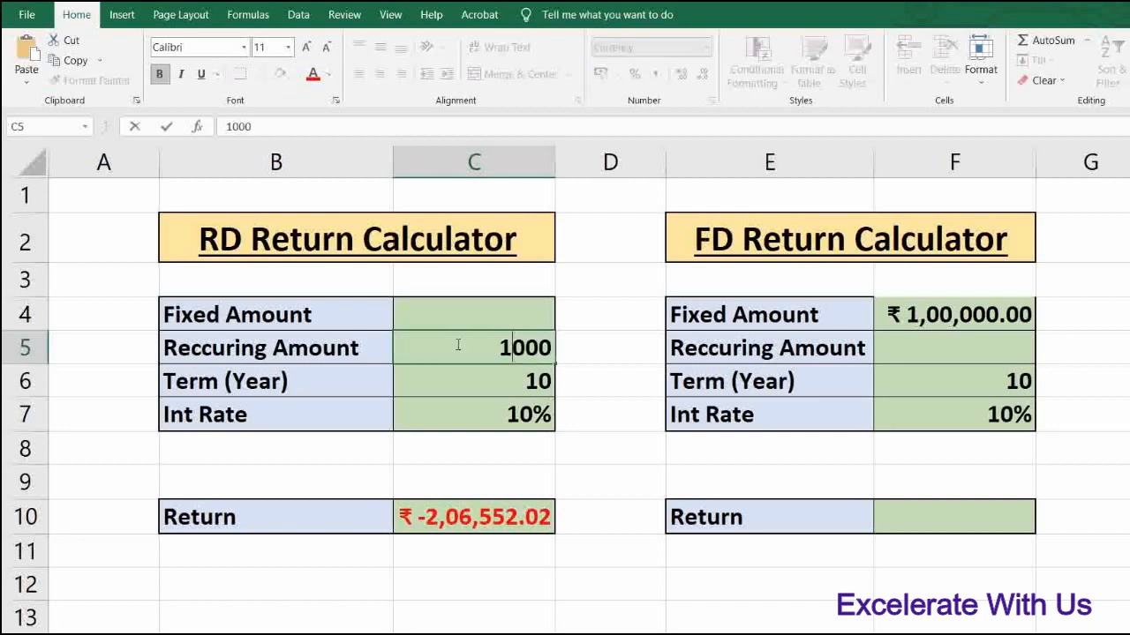
{"action": "type", "text": "-"}
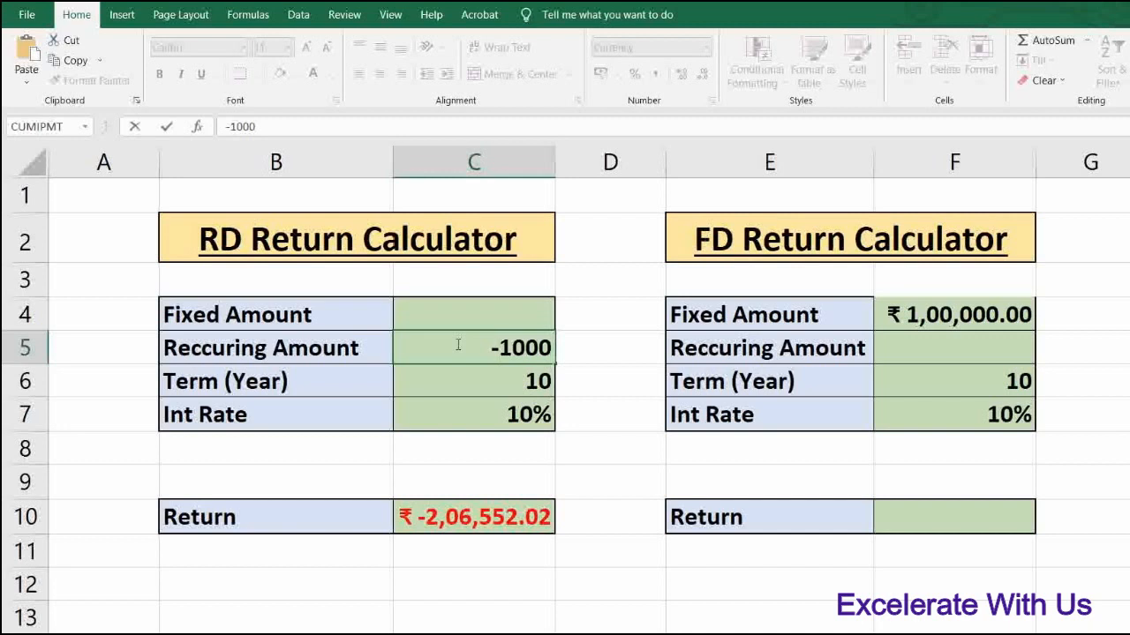
{"action": "key", "text": "Return"}
{"action": "key", "text": "Return"}
{"action": "key", "text": "Down"}
{"action": "key", "text": "Down"}
{"action": "key", "text": "Down"}
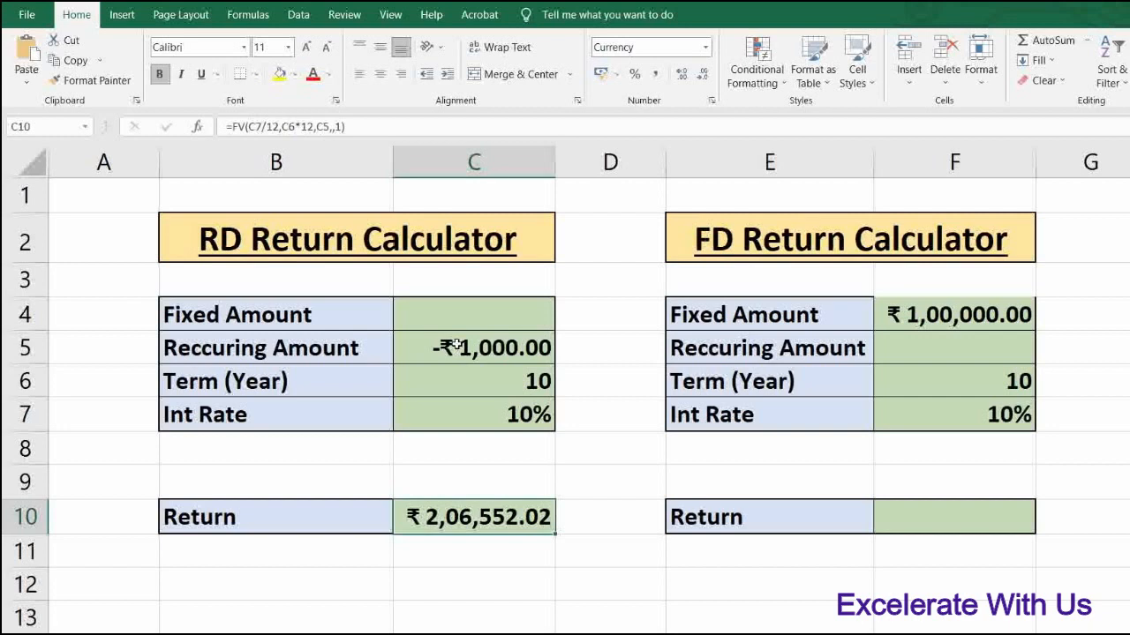
{"action": "left_click", "coordinate": [454, 346]}
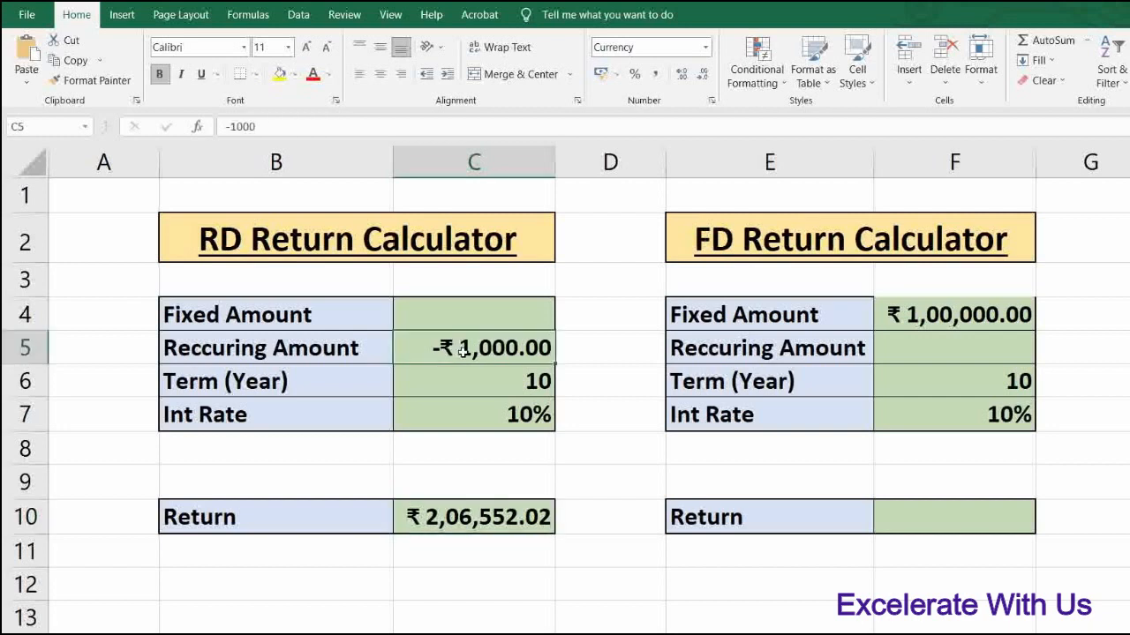
{"action": "left_click", "coordinate": [465, 515]}
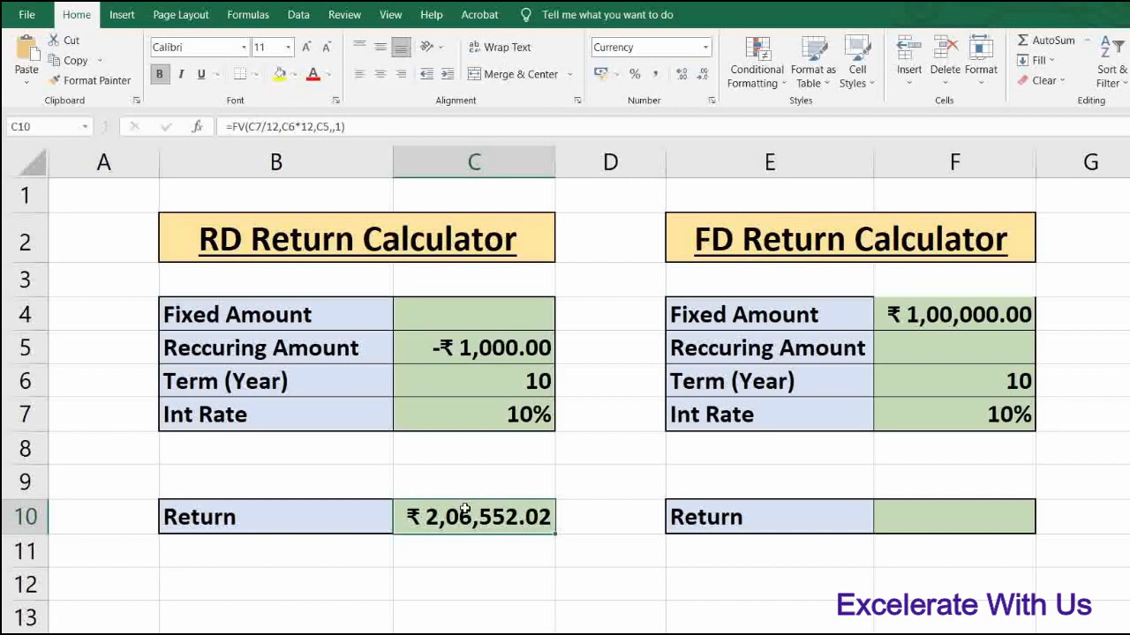
Start an FV formula in F10 for the FD return with rate F7/4 and number of periods F6*4.
{"action": "left_click", "coordinate": [915, 521]}
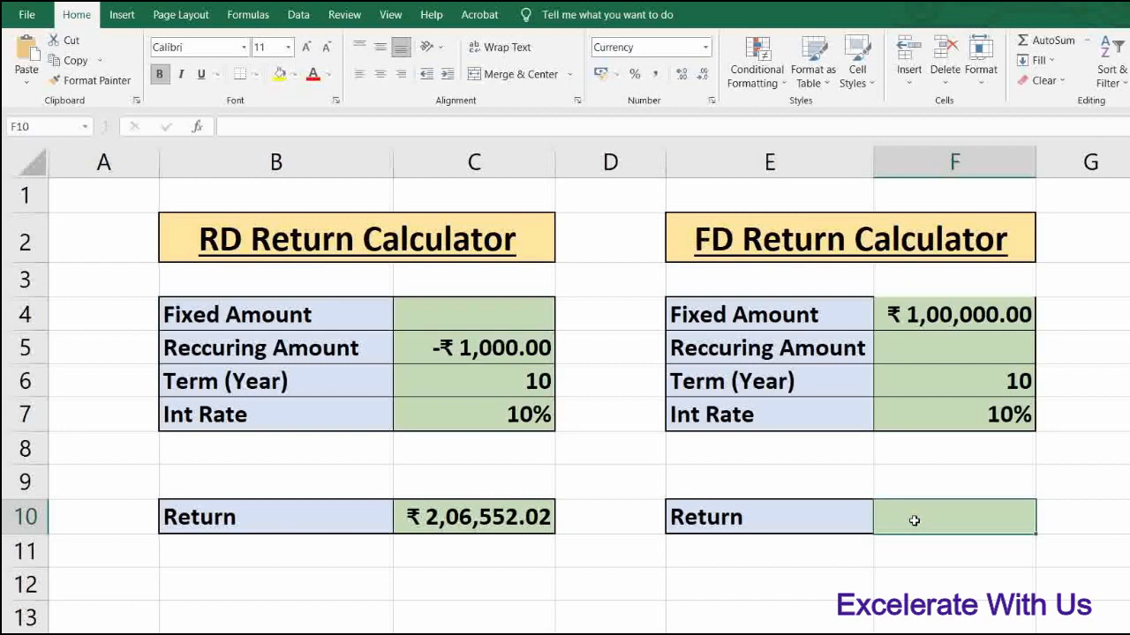
{"action": "type", "text": "="}
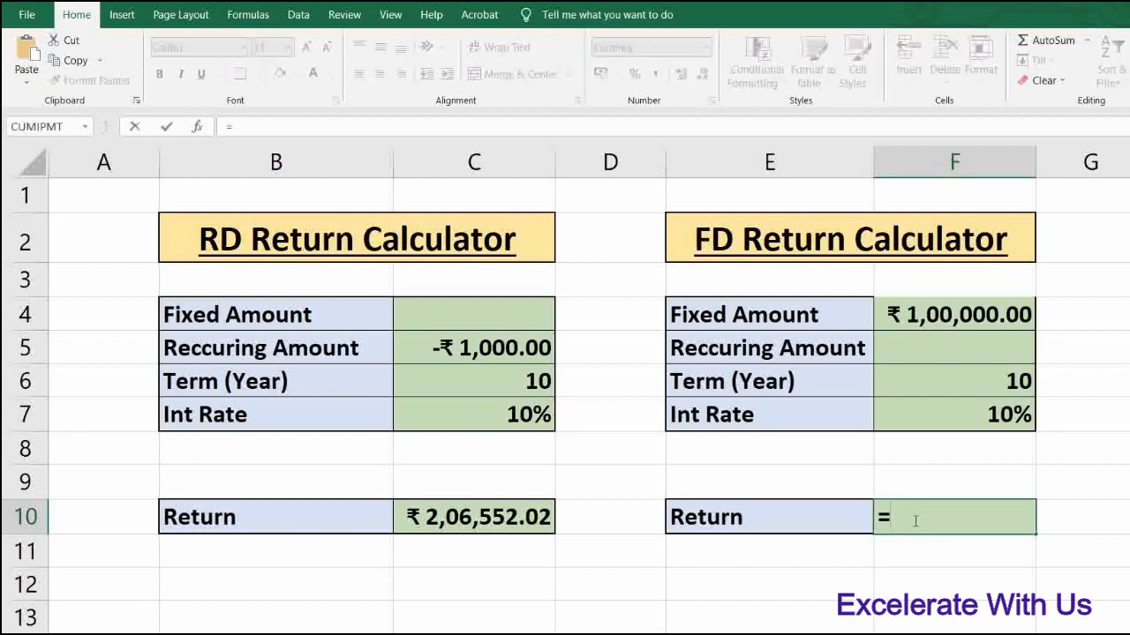
{"action": "type", "text": "fv"}
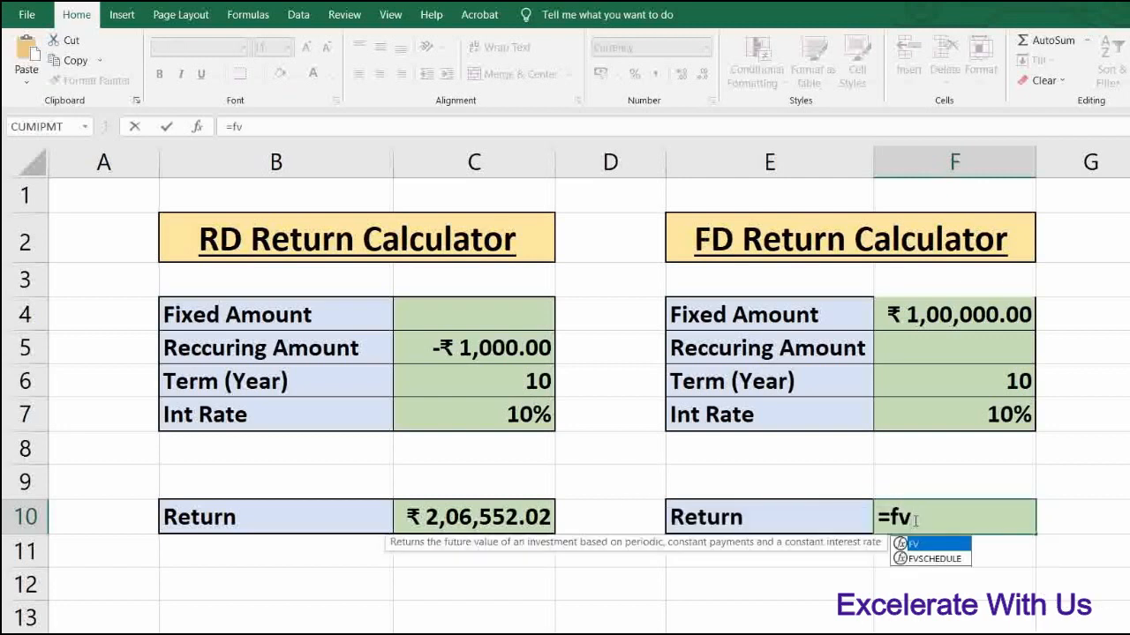
{"action": "type", "text": "("}
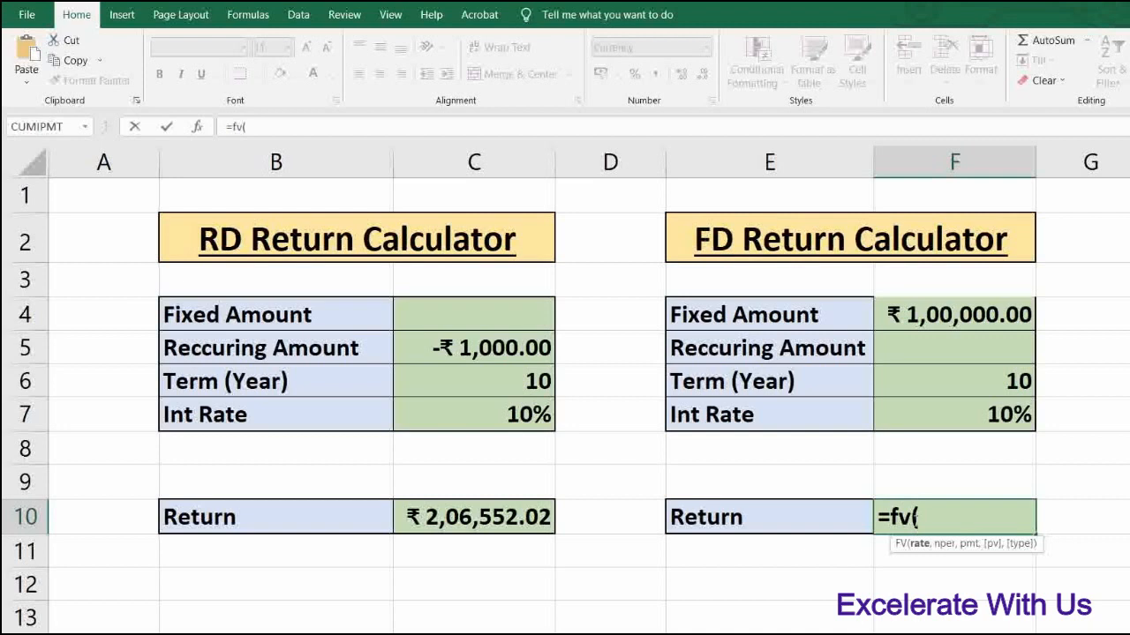
{"action": "left_click", "coordinate": [996, 414]}
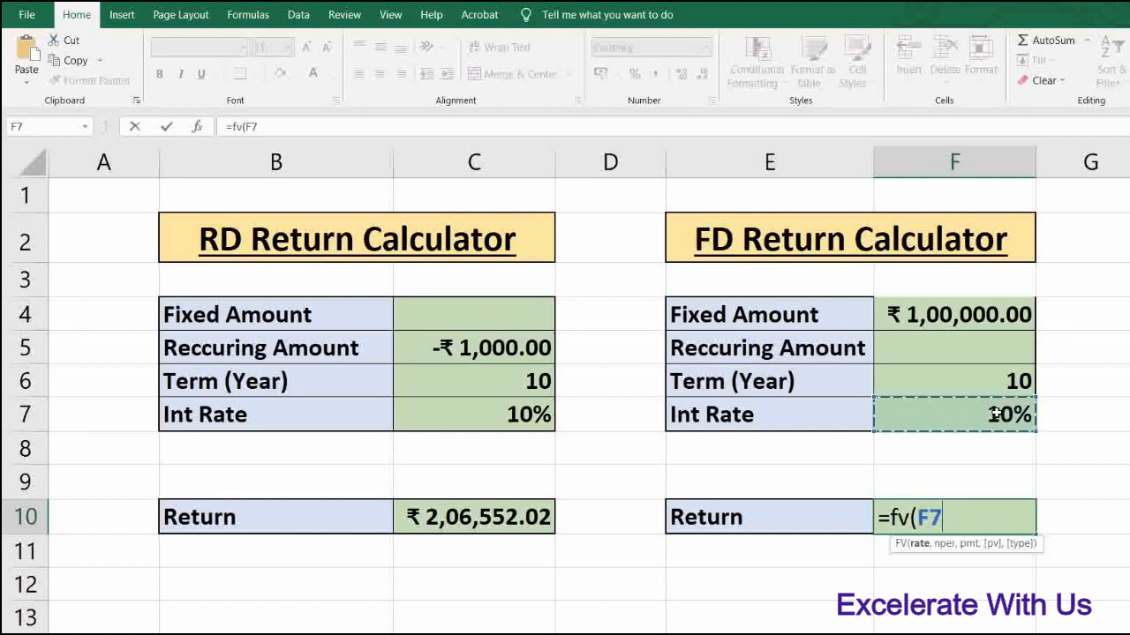
{"action": "type", "text": "4"}
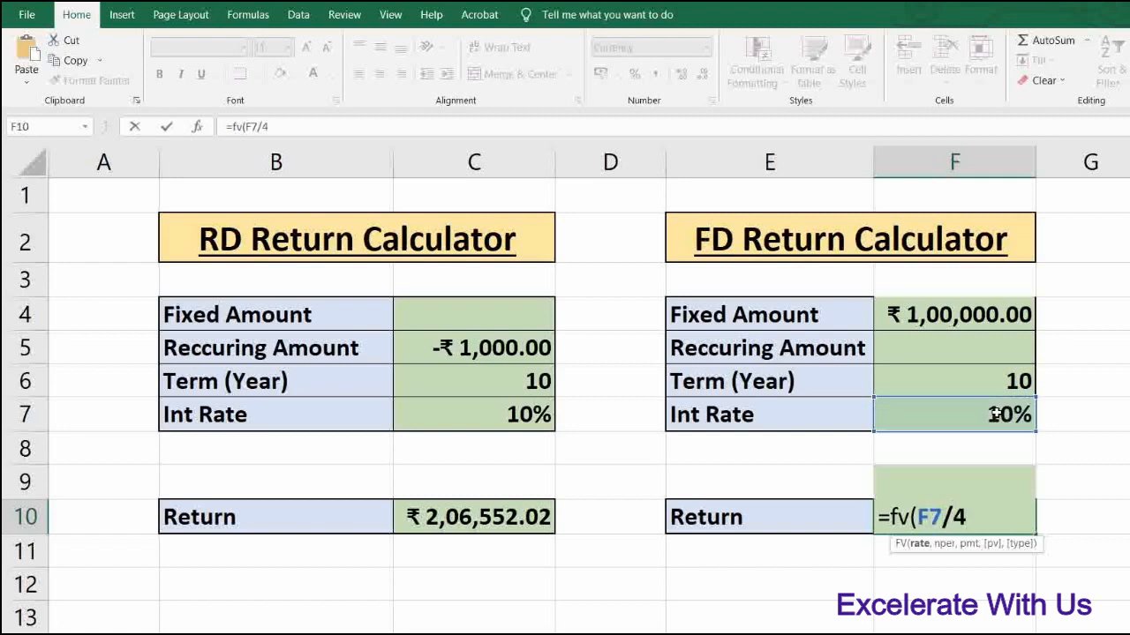
{"action": "type", "text": ","}
{"action": "scroll", "coordinate": [1009, 397], "scroll_direction": "down", "scroll_amount": 1}
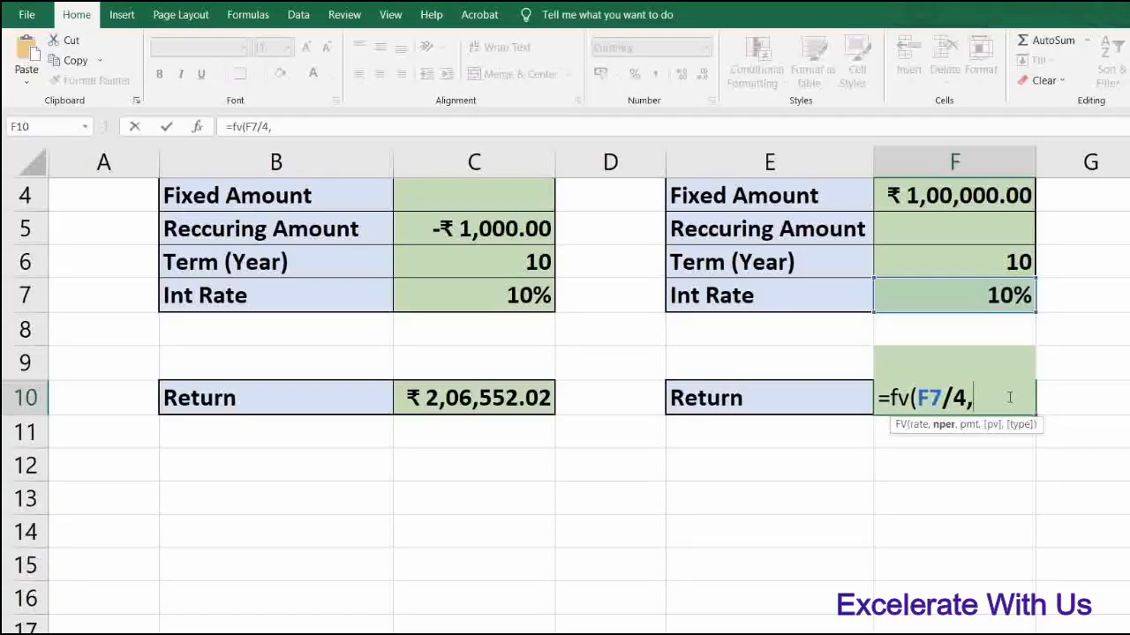
{"action": "left_click", "coordinate": [1000, 259]}
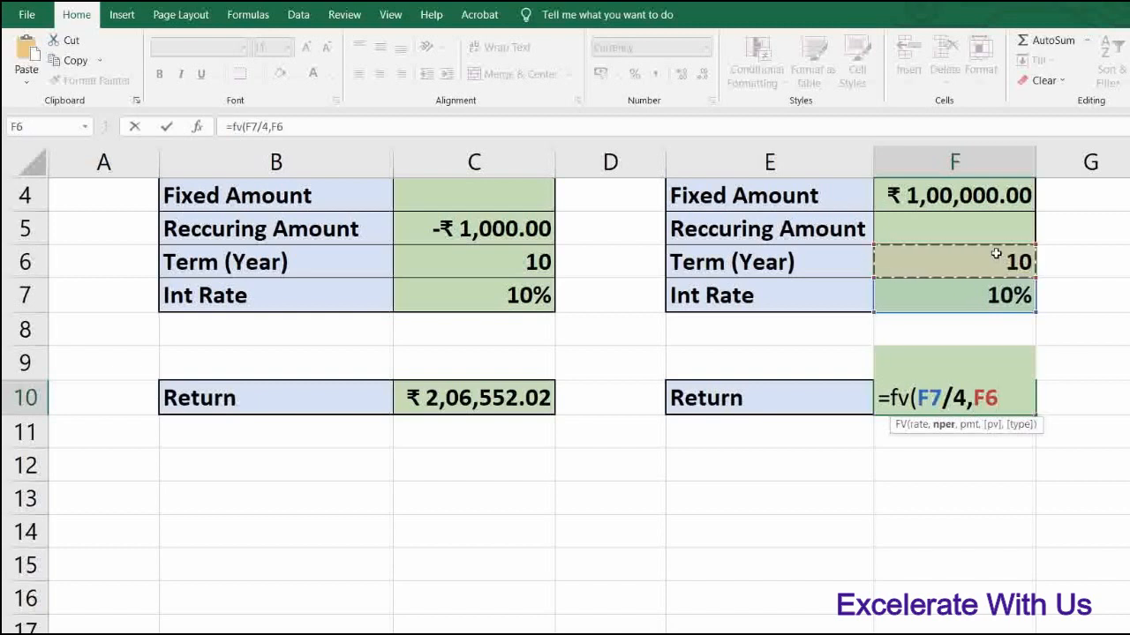
{"action": "type", "text": "*4"}
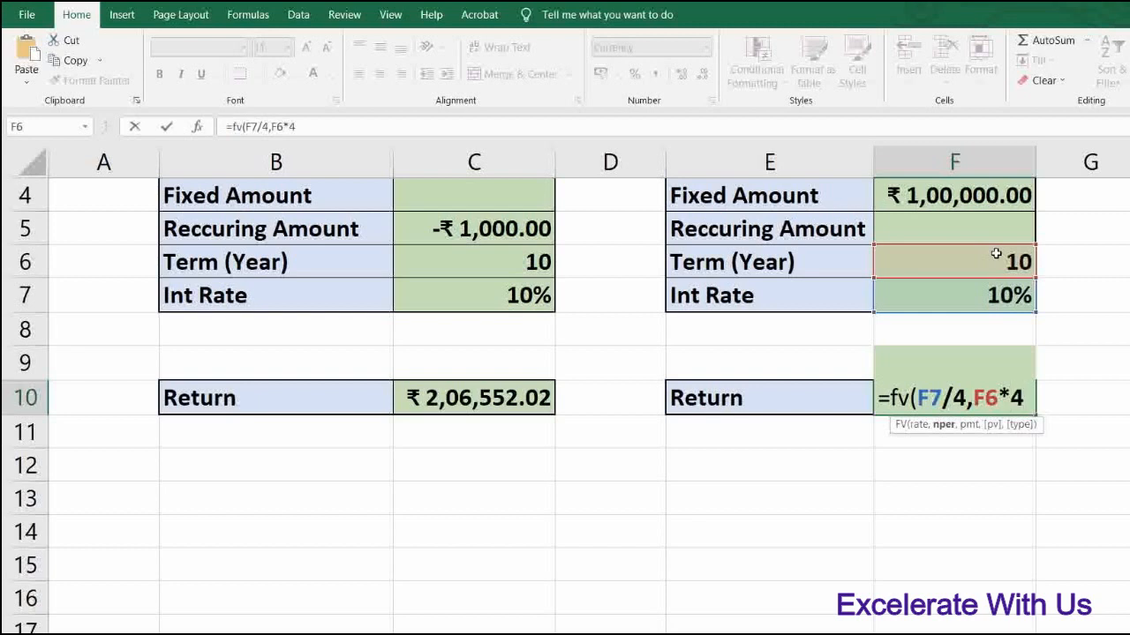
Finish the F10 FV formula with an empty payment, -F4 as the present value and no type argument.
{"action": "type", "text": ","}
{"action": "type", "text": ","}
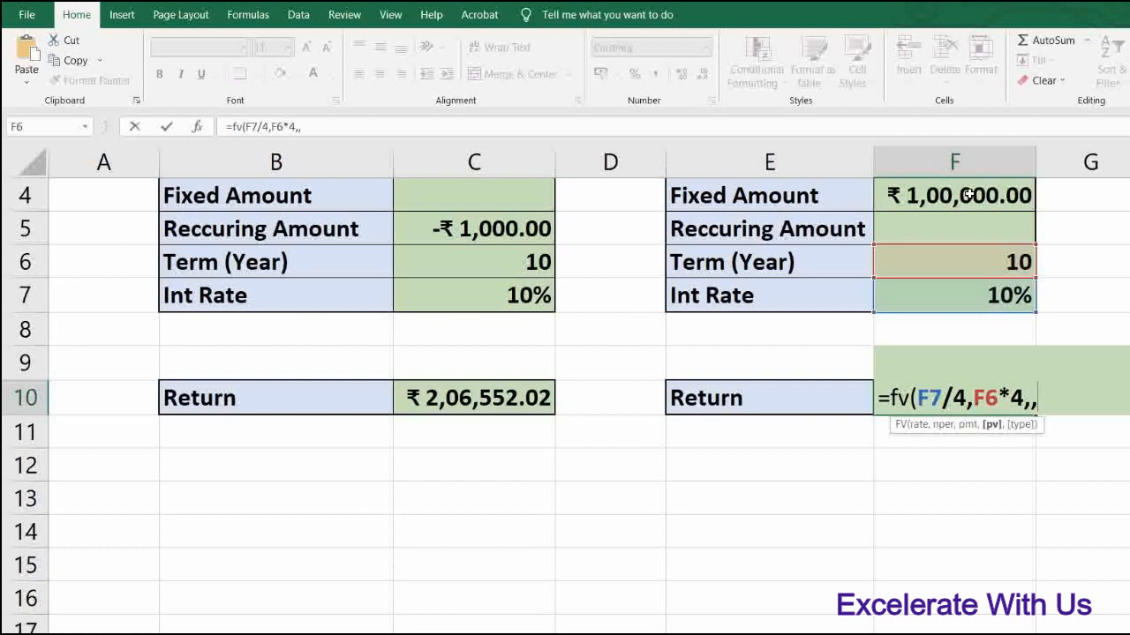
{"action": "type", "text": "-"}
{"action": "left_click", "coordinate": [968, 195]}
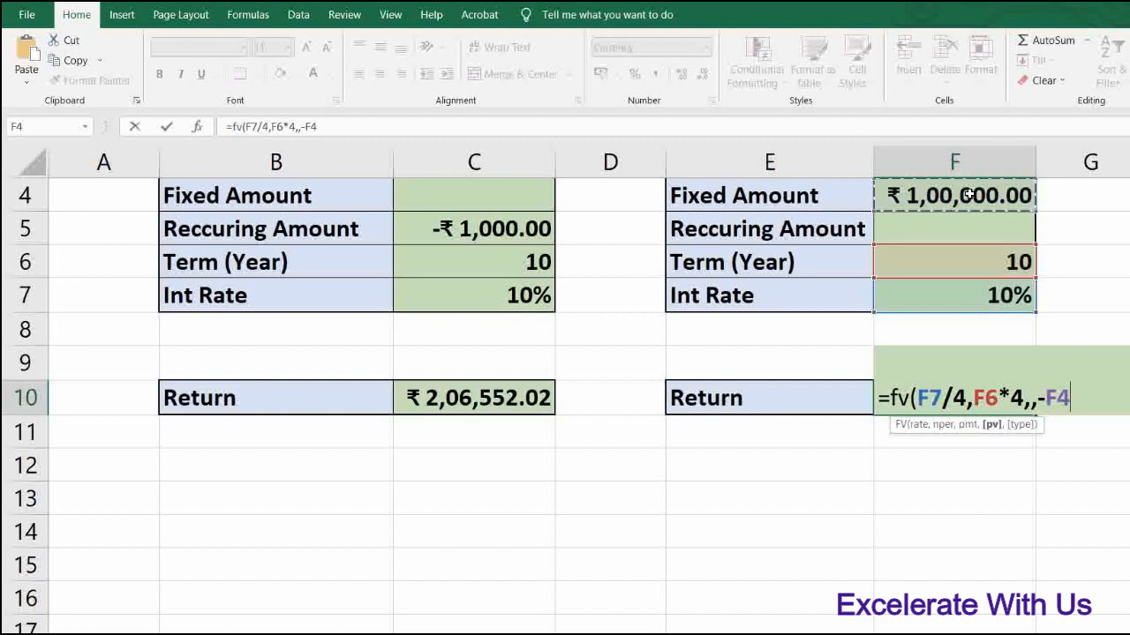
{"action": "type", "text": ","}
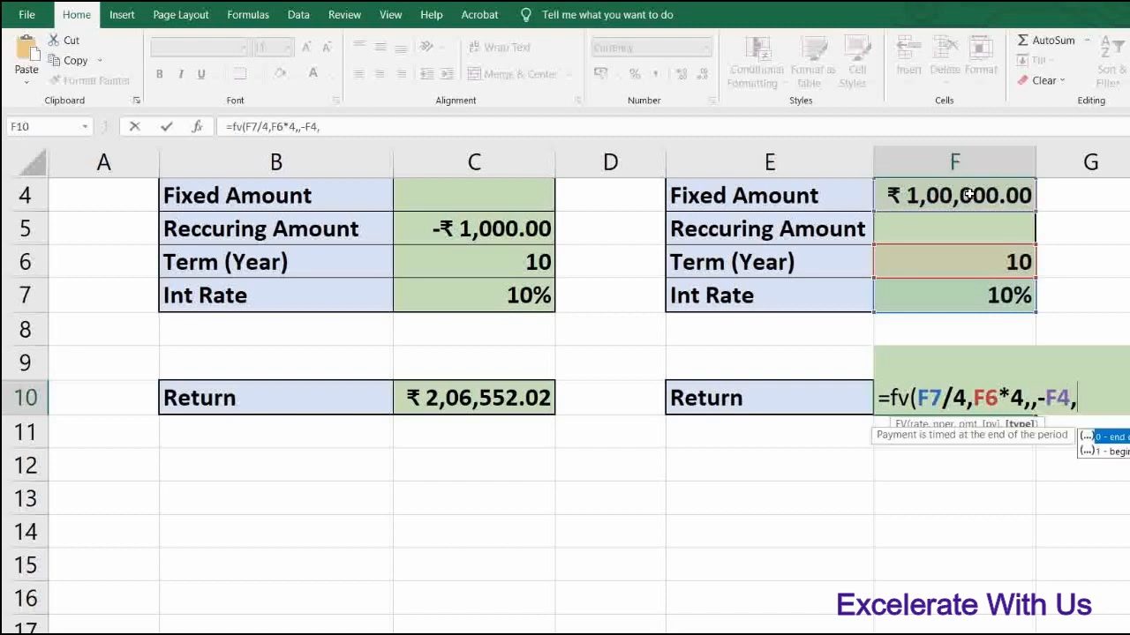
{"action": "key", "text": "BackSpace"}
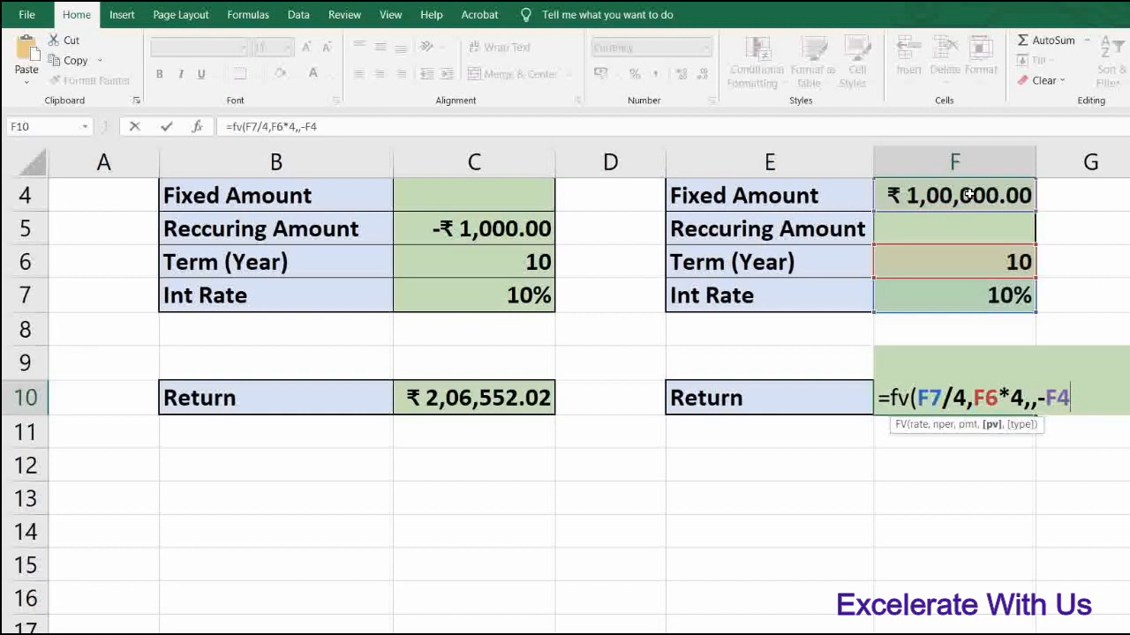
{"action": "type", "text": ")"}
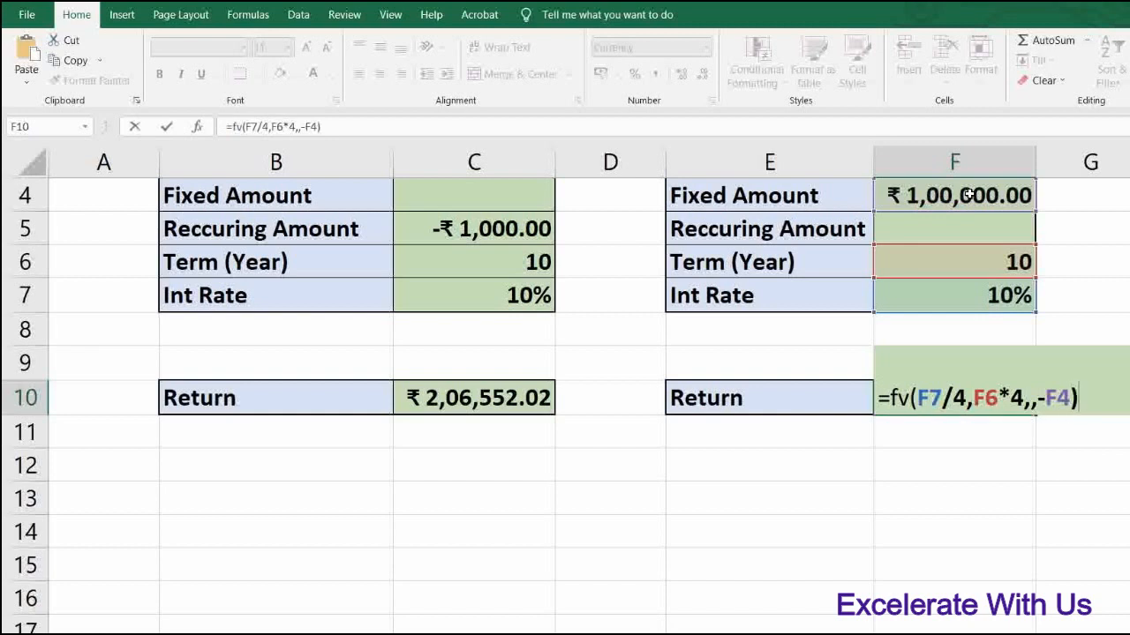
{"action": "key", "text": "Return"}
{"action": "key", "text": "Up"}
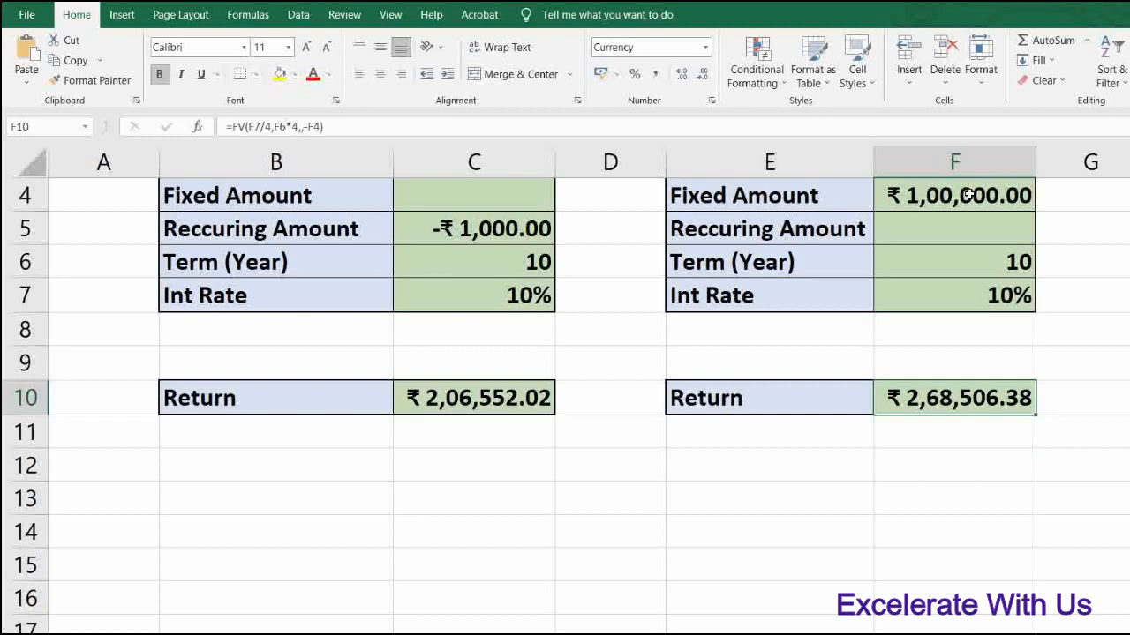
Start an FV formula in I10 for the FD+RD return with rate I7/12 and number of periods I6*12.
{"action": "scroll", "coordinate": [920, 331], "scroll_direction": "up", "scroll_amount": 1}
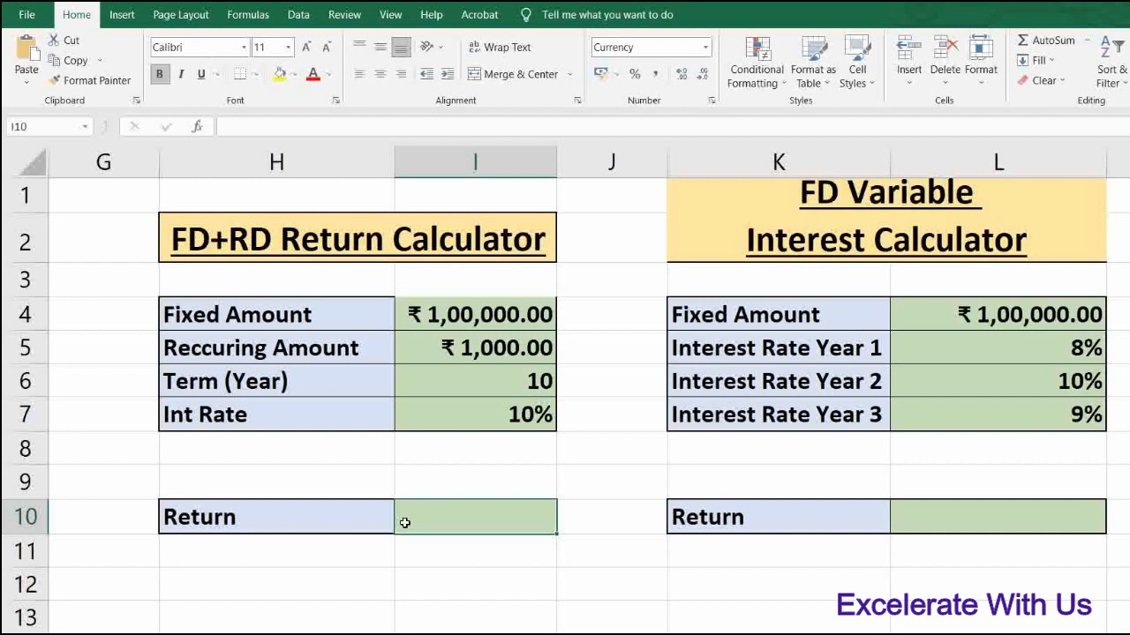
{"action": "type", "text": "="}
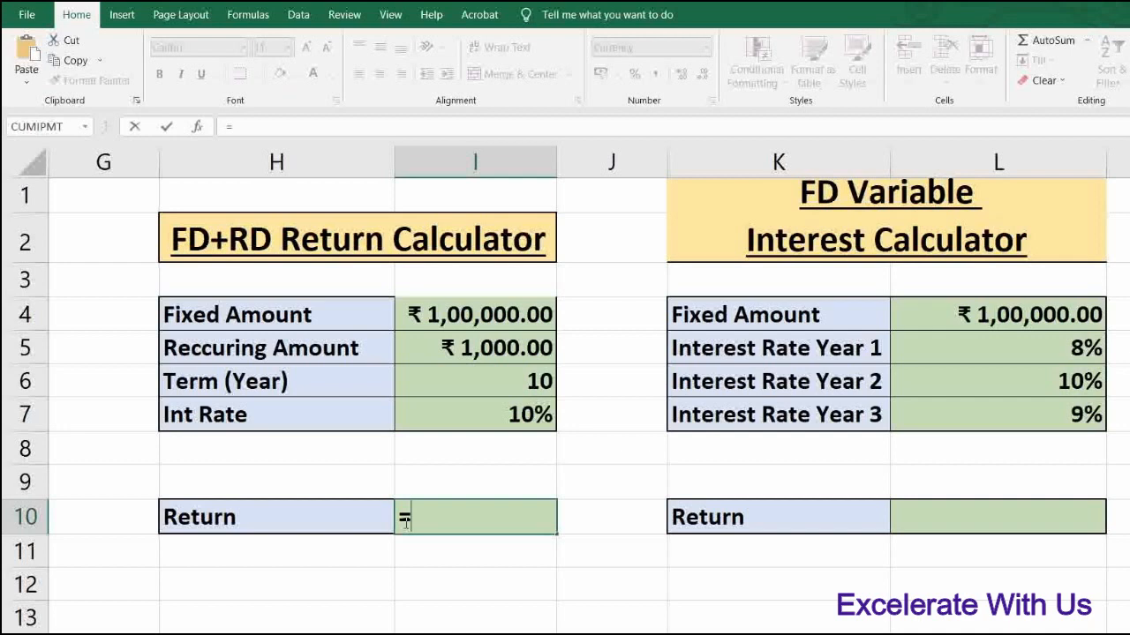
{"action": "type", "text": "fv"}
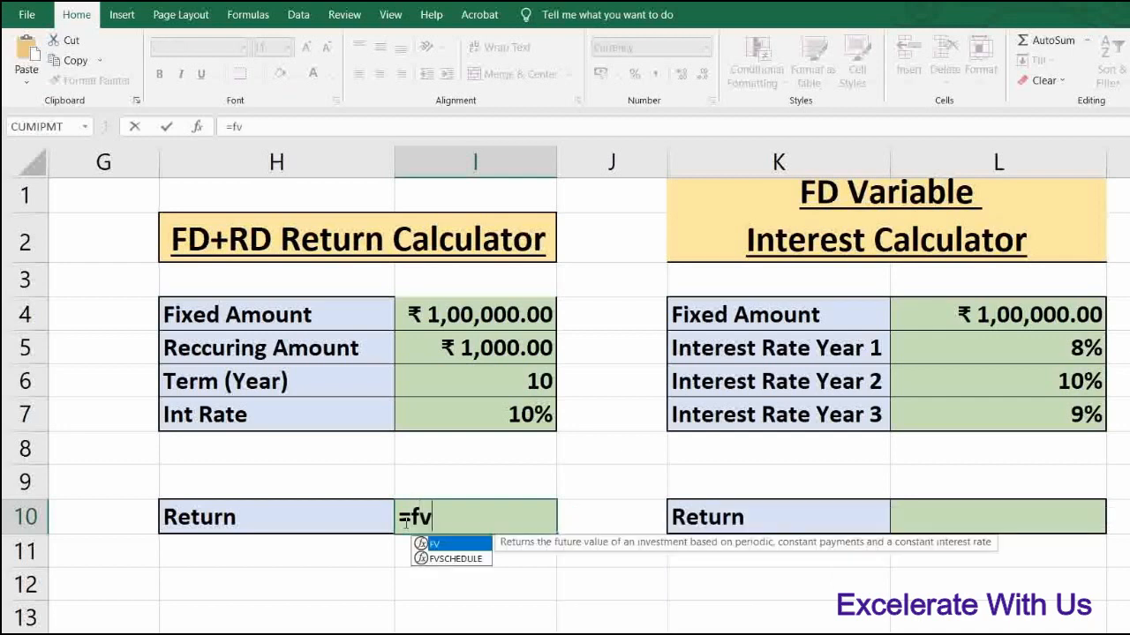
{"action": "type", "text": "("}
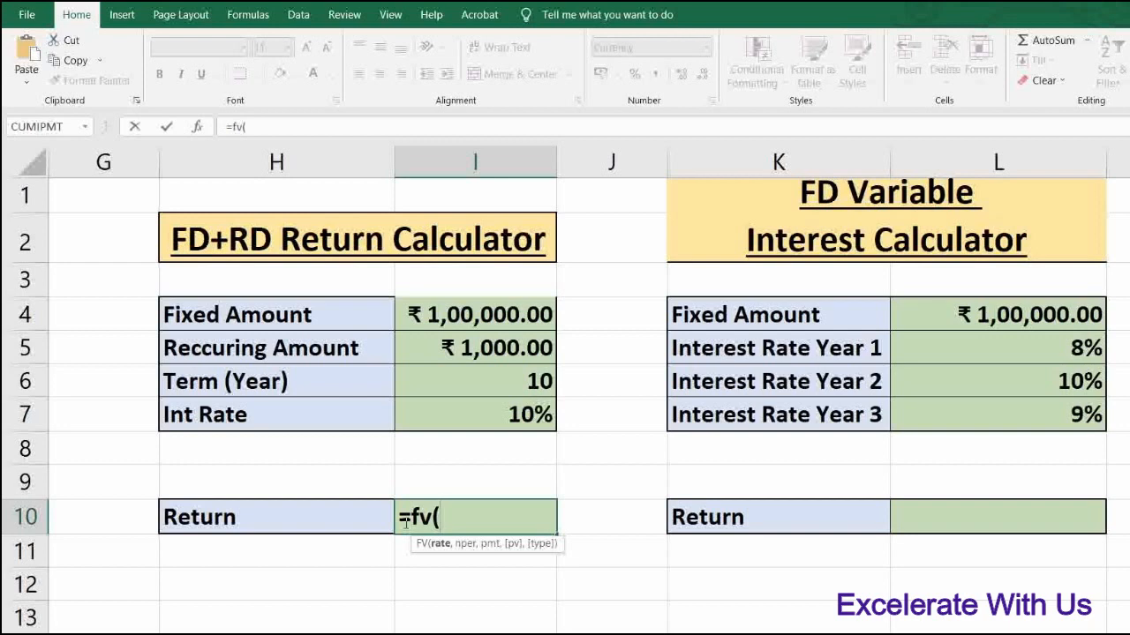
{"action": "left_click", "coordinate": [502, 411]}
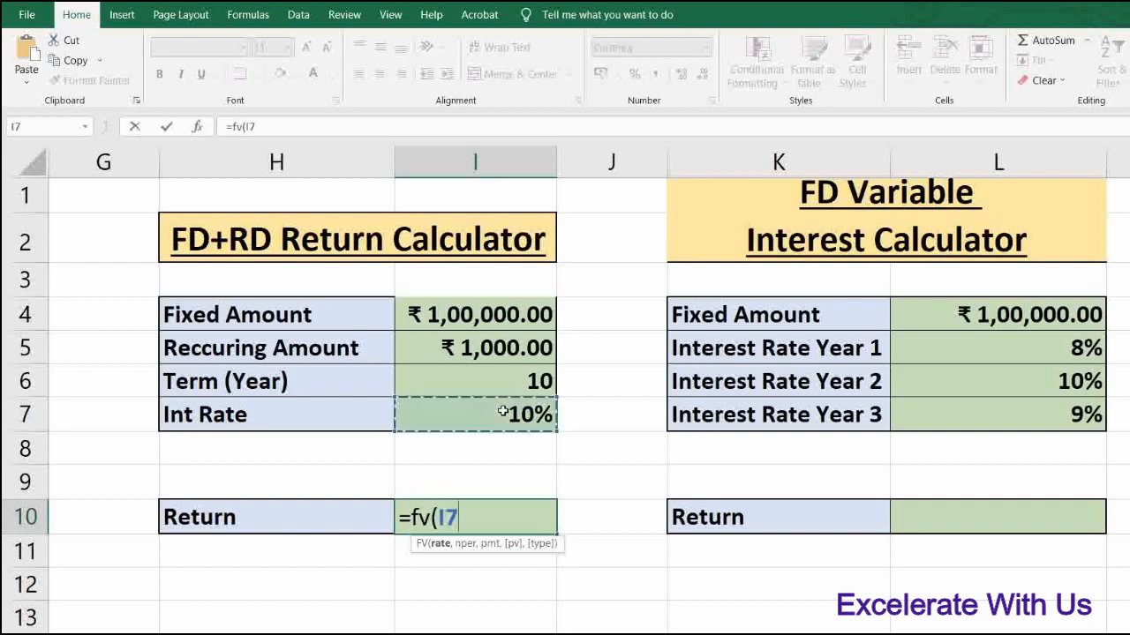
{"action": "type", "text": "/1"}
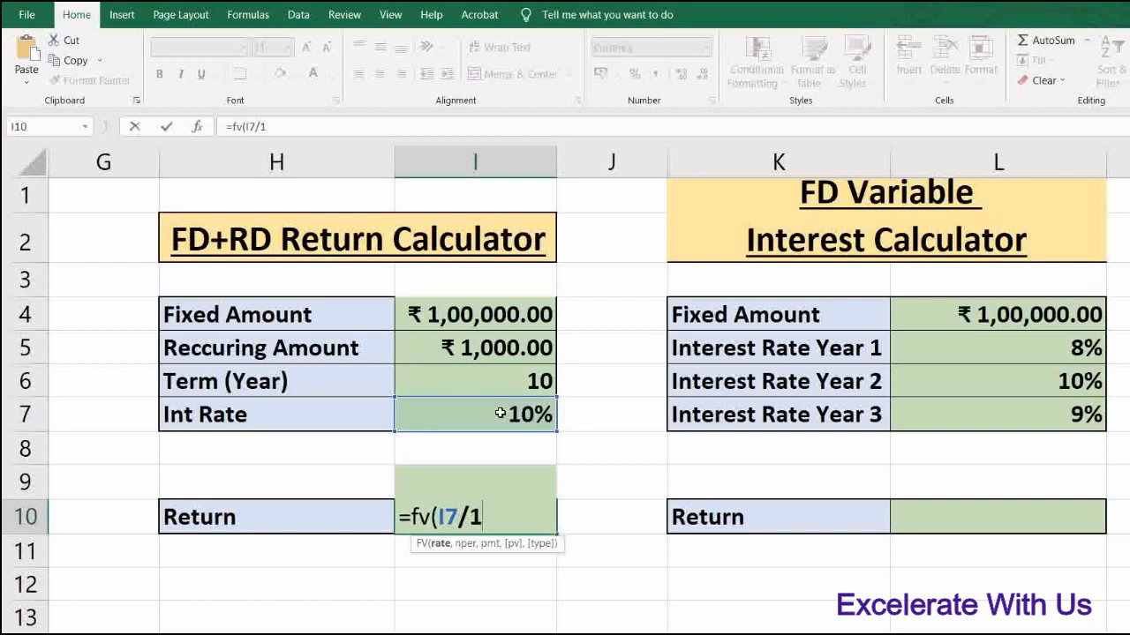
{"action": "type", "text": "2,"}
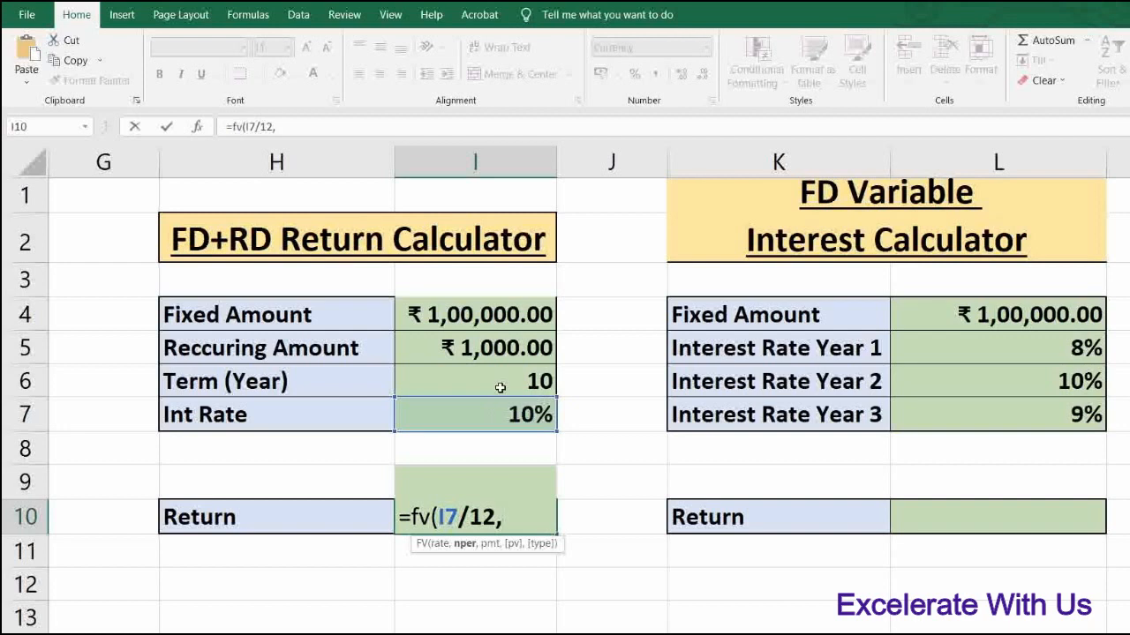
{"action": "left_click", "coordinate": [501, 383]}
{"action": "type", "text": "*12,"}
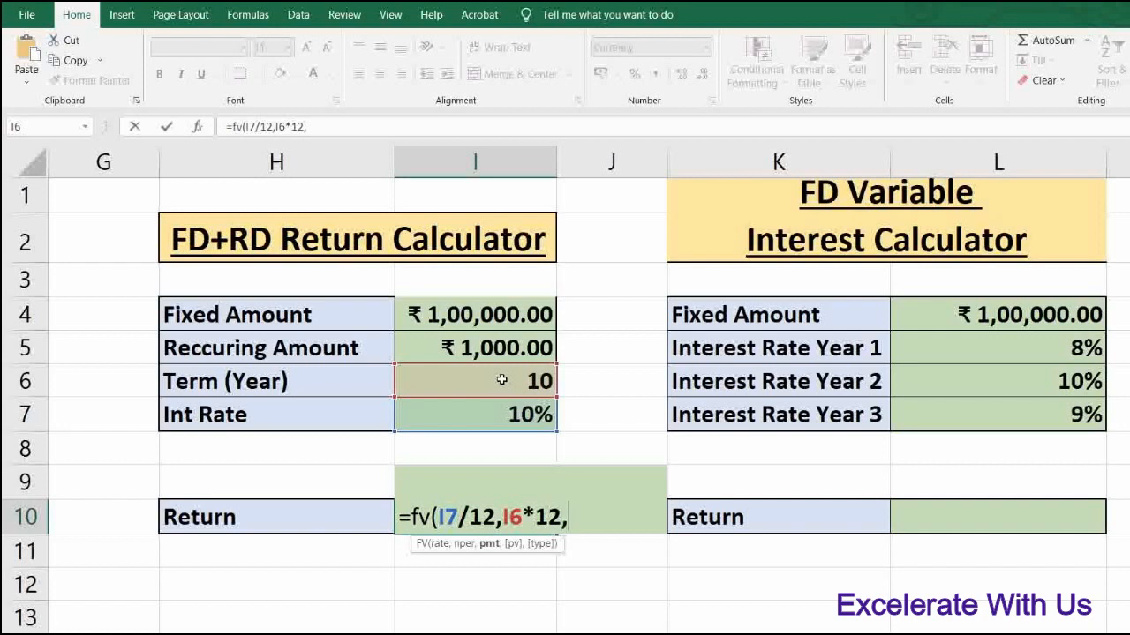
Add I5 as the payment and I4 as the present value in the I10 FV formula.
{"action": "left_click", "coordinate": [474, 345]}
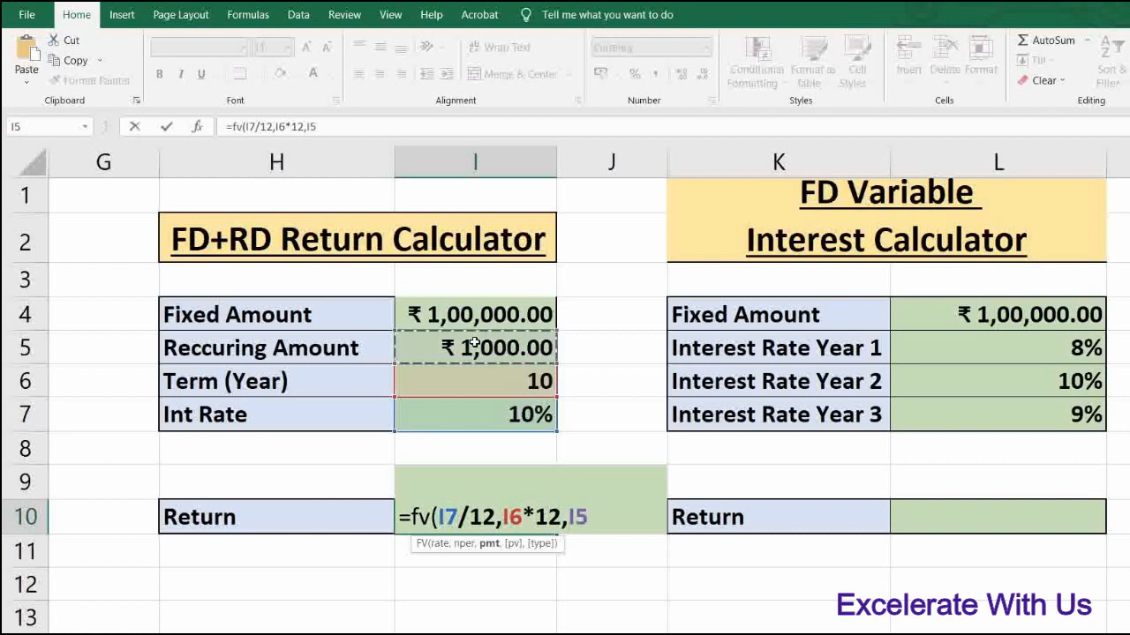
{"action": "type", "text": ","}
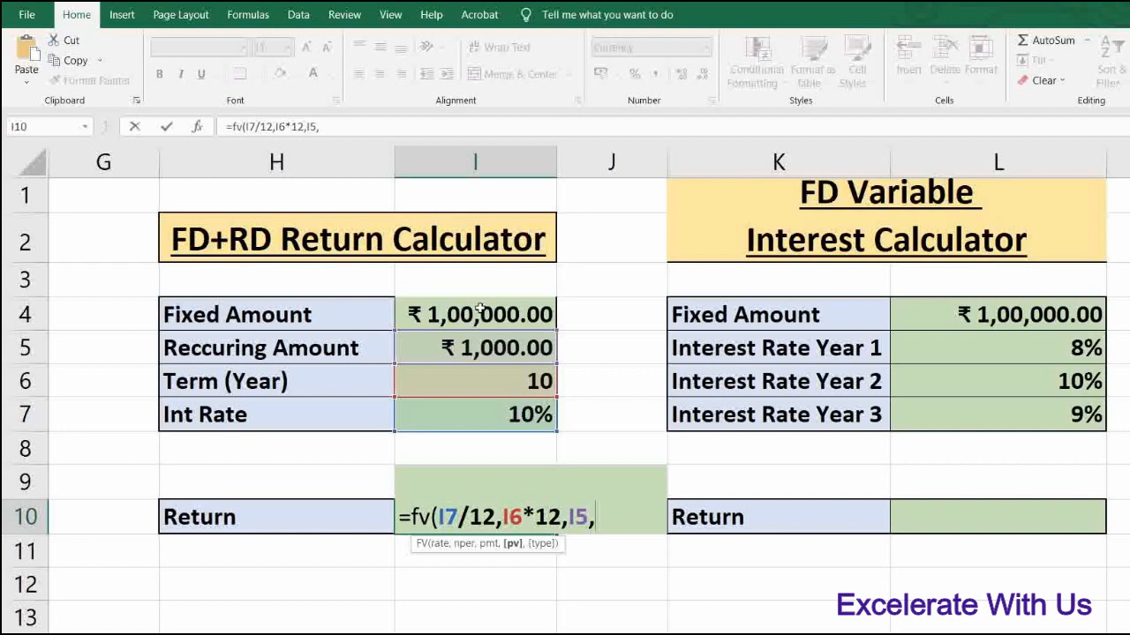
{"action": "left_click", "coordinate": [479, 311]}
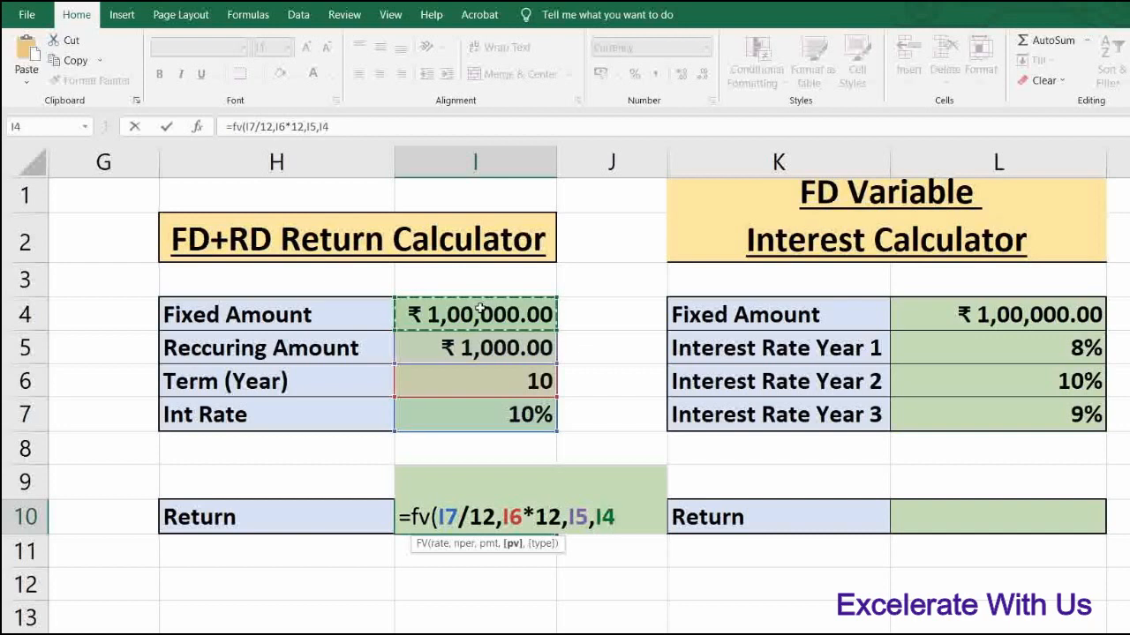
Make the payment and present value arguments negative in the I10 formula, as -I5 and -I4.
{"action": "key", "text": "F2"}
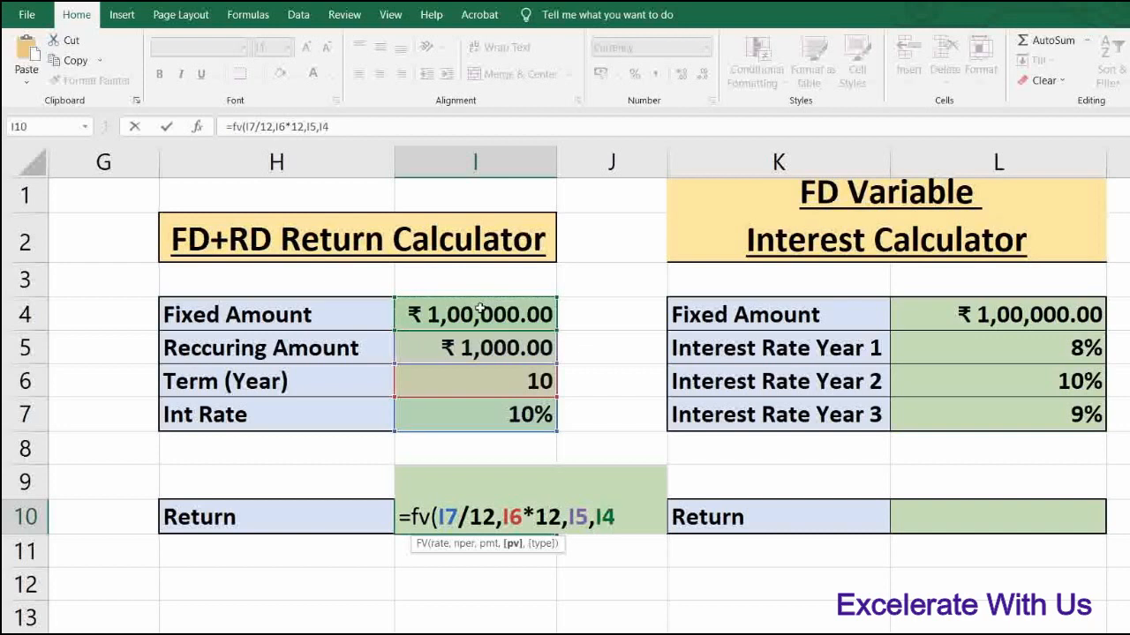
{"action": "key", "text": "Left"}
{"action": "key", "text": "Left"}
{"action": "key", "text": "Left"}
{"action": "key", "text": "Left"}
{"action": "key", "text": "Left"}
{"action": "type", "text": "-"}
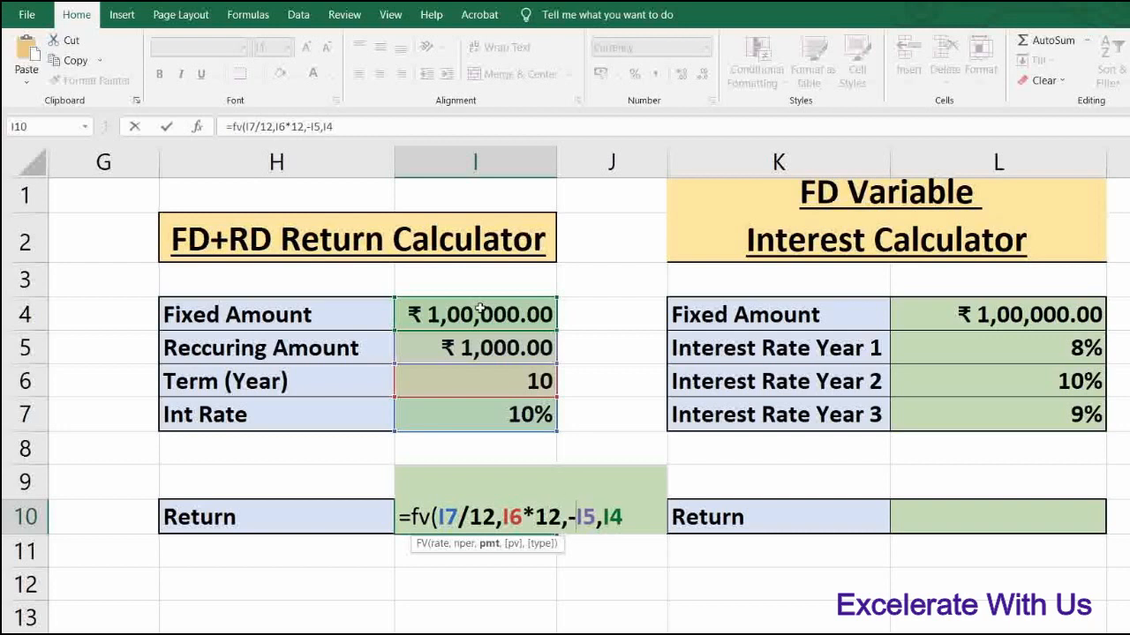
{"action": "key", "text": "Right"}
{"action": "key", "text": "Right"}
{"action": "key", "text": "Right"}
{"action": "type", "text": "-"}
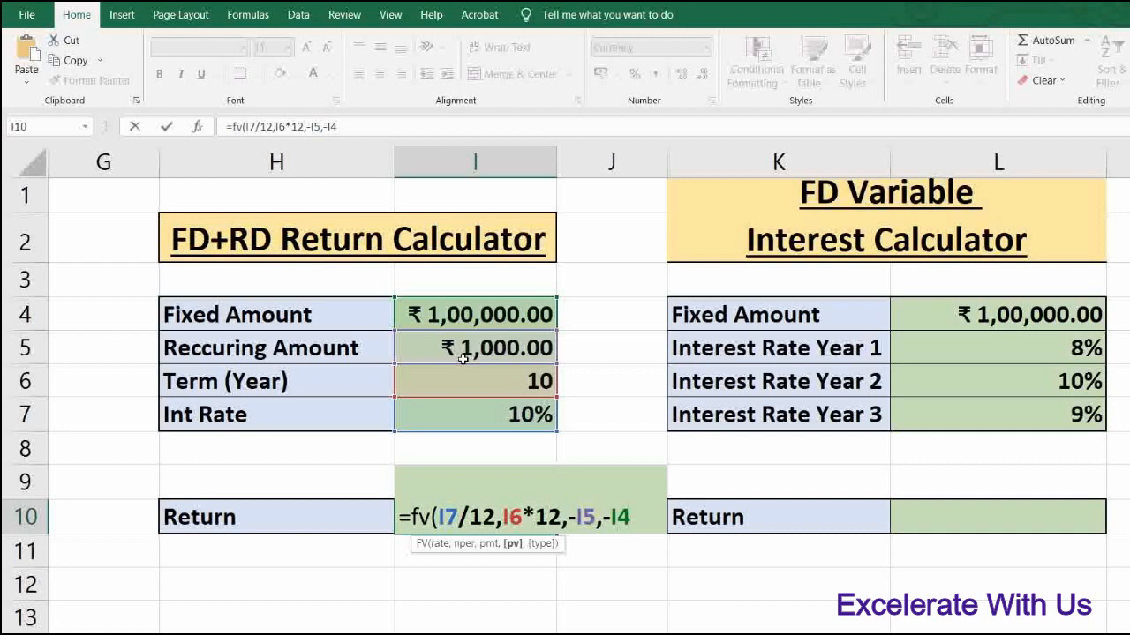
Complete the I10 FV formula with type 0 for end of the period.
{"action": "type", "text": ","}
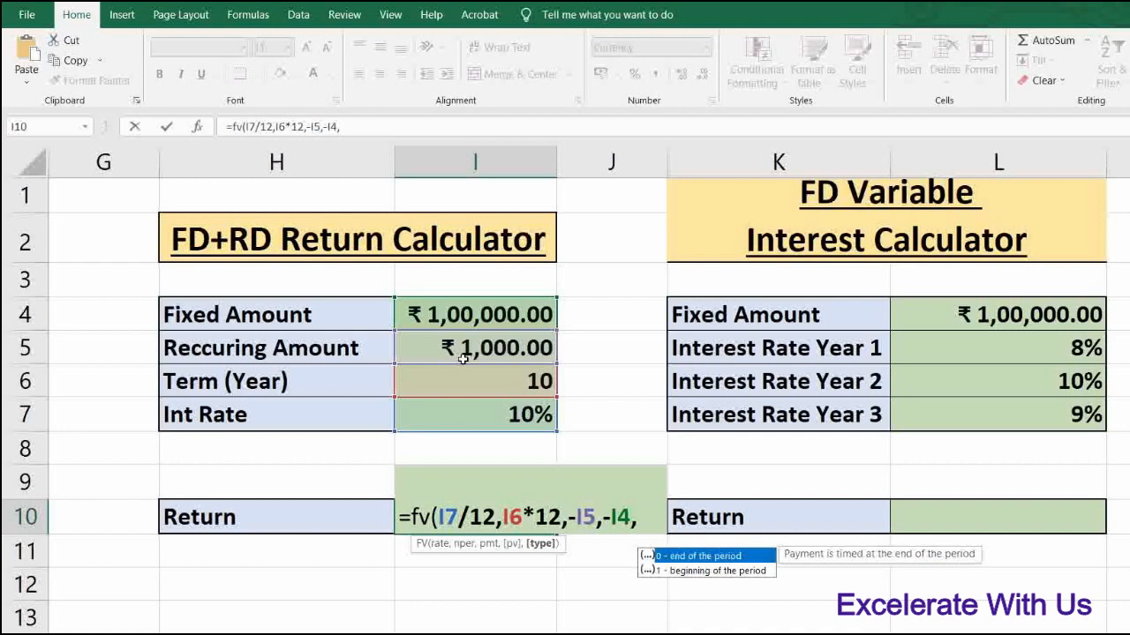
{"action": "type", "text": "0)"}
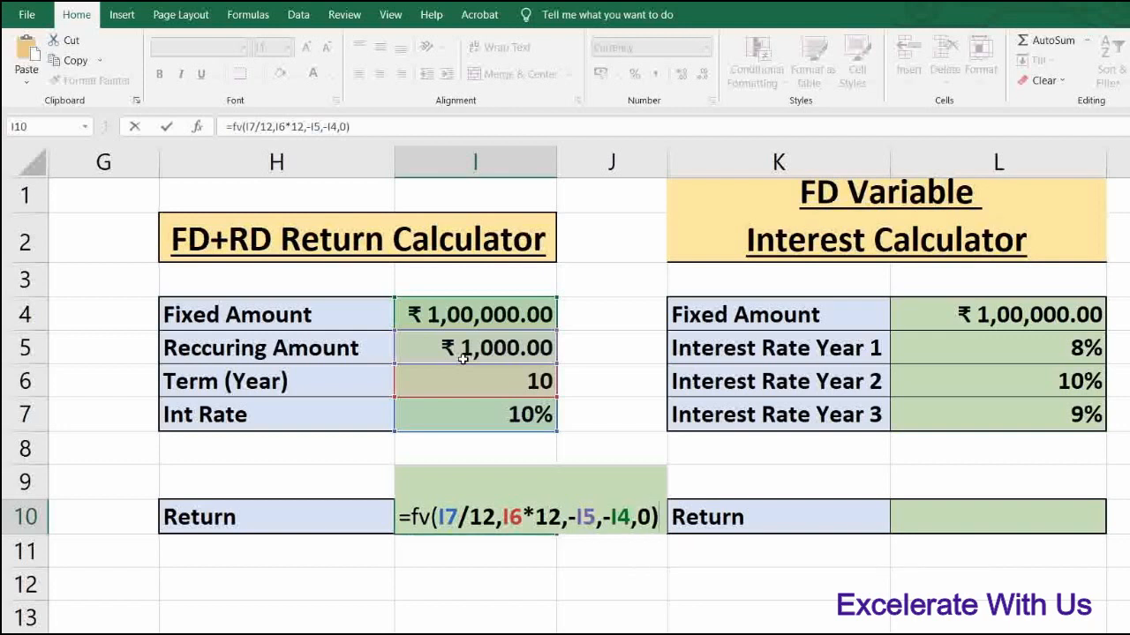
{"action": "key", "text": "Return"}
{"action": "key", "text": "Up"}
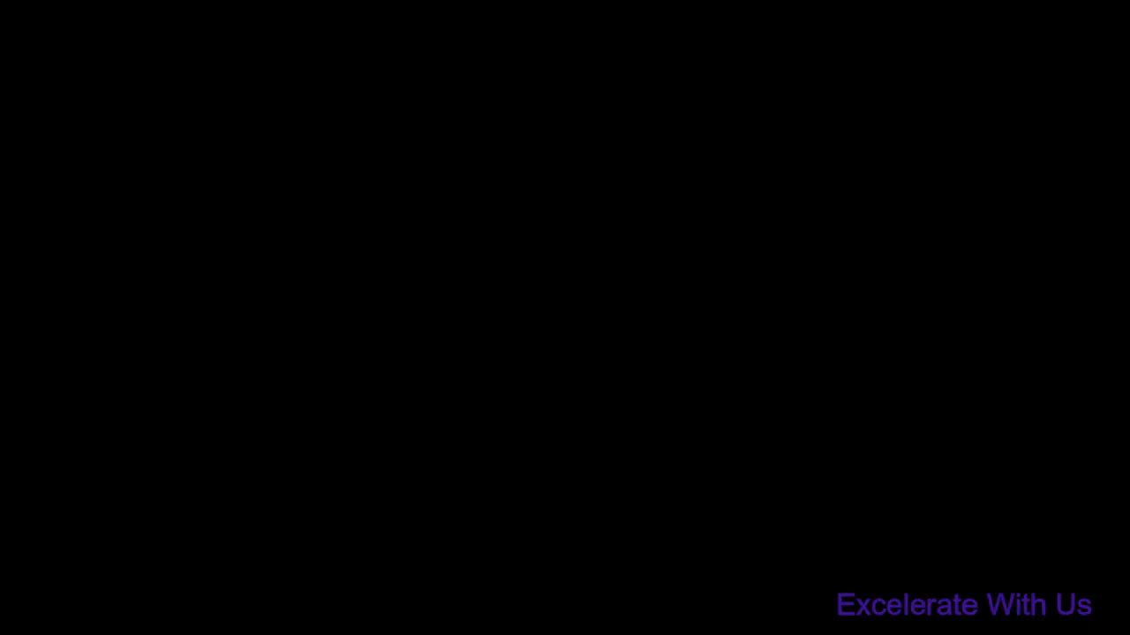
Set the recurring amount in I5 of the FD+RD Return Calculator to 0.
{"action": "left_click", "coordinate": [411, 517]}
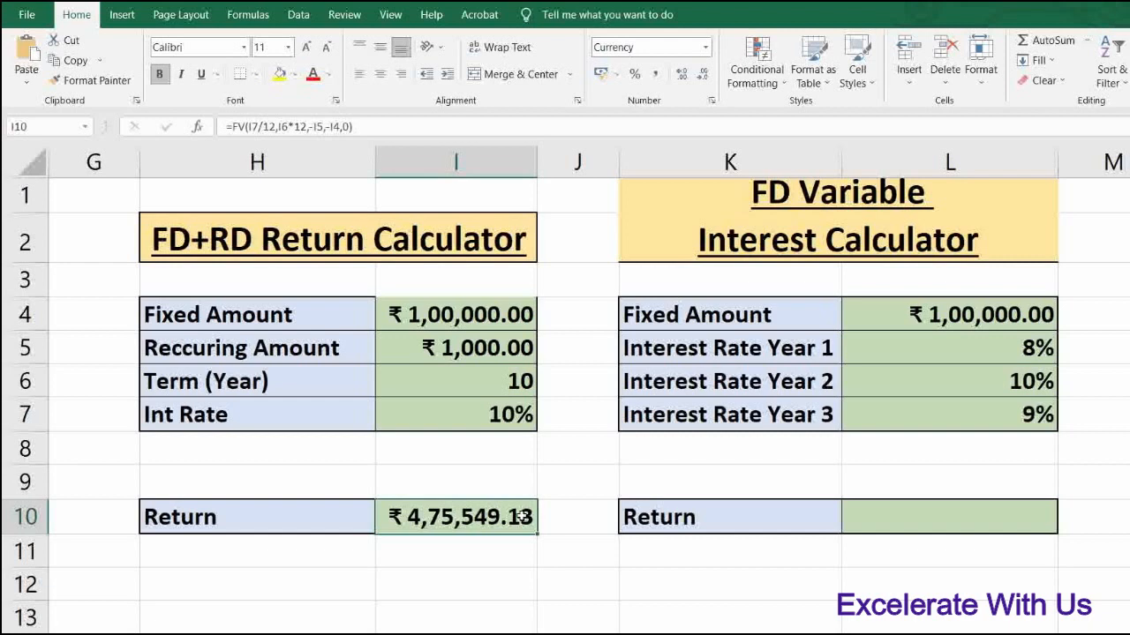
{"action": "left_click", "coordinate": [416, 349]}
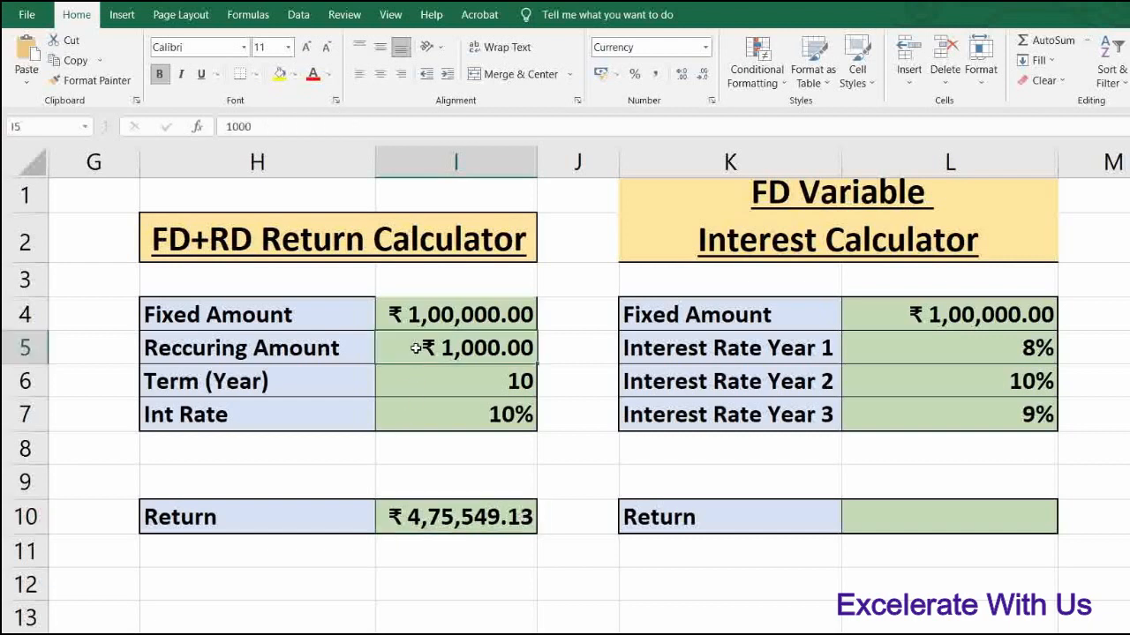
{"action": "type", "text": "0"}
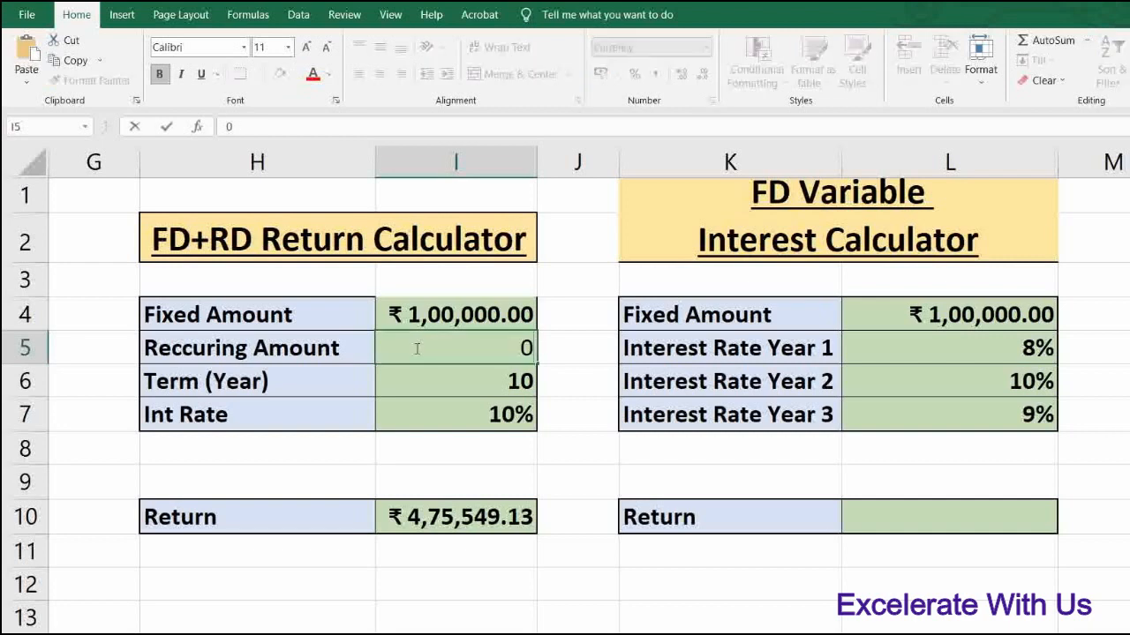
{"action": "key", "text": "Return"}
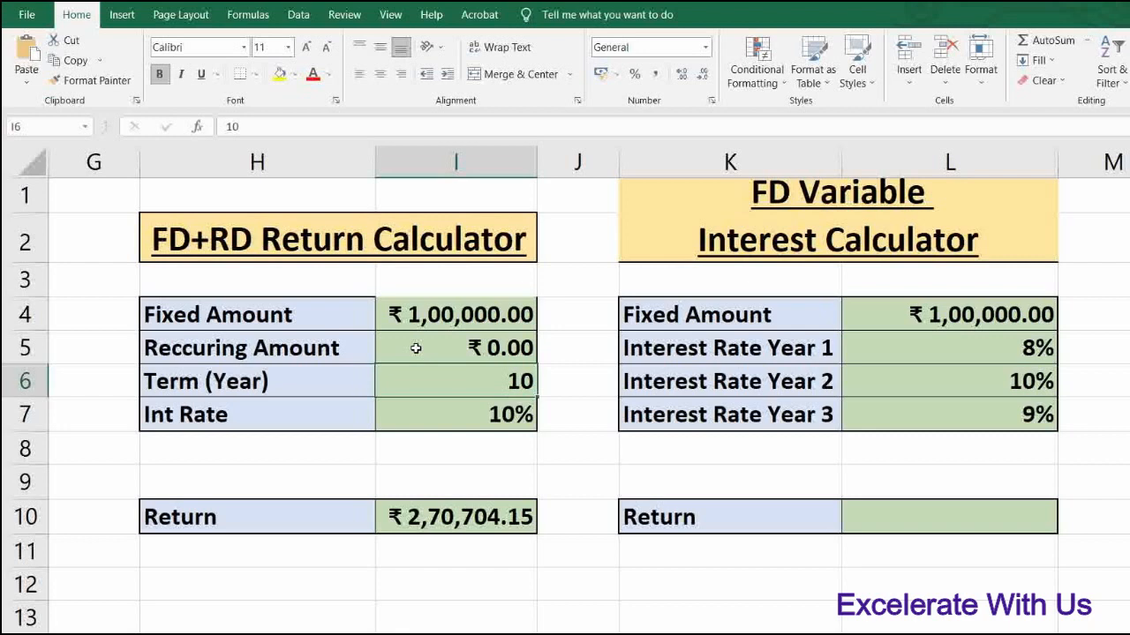
Set the recurring amount in I5 of the FD+RD Return Calculator to 1500.
{"action": "left_click", "coordinate": [414, 347]}
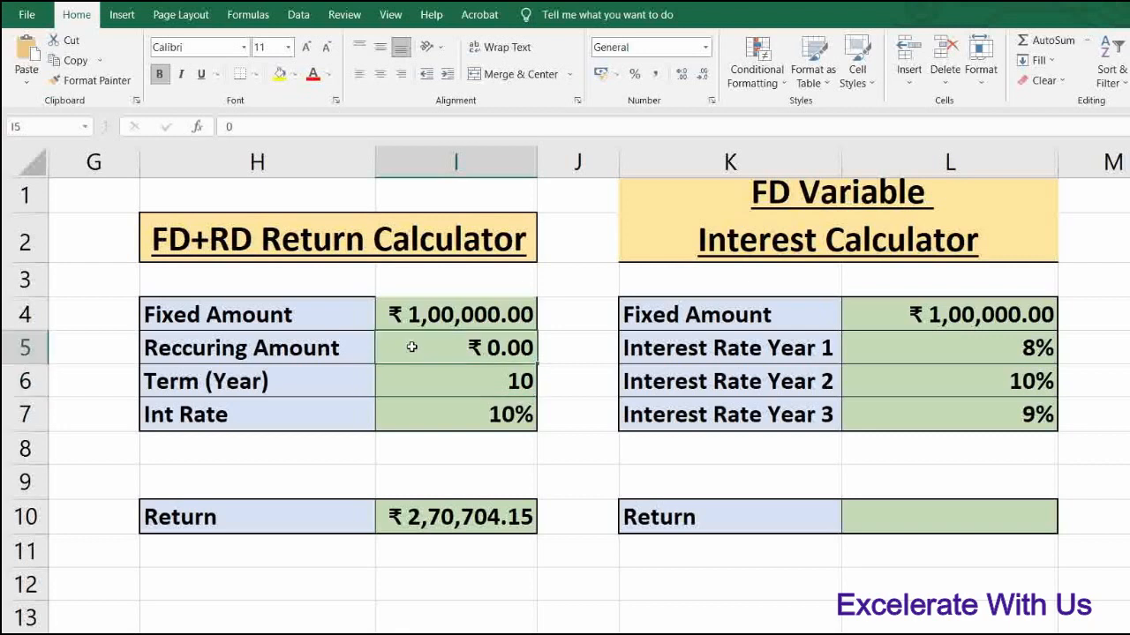
{"action": "type", "text": "10"}
{"action": "key", "text": "BackSpace"}
{"action": "type", "text": "500"}
{"action": "key", "text": "Return"}
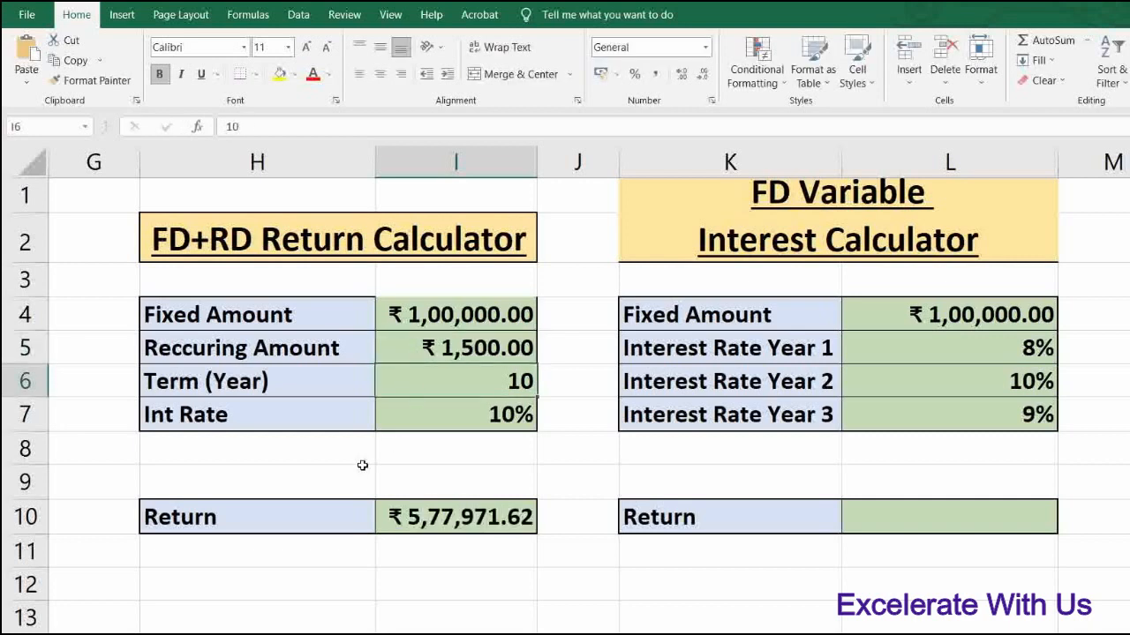
Set the interest rate in I7 of the FD+RD Return Calculator to 8%.
{"action": "left_click", "coordinate": [406, 415]}
{"action": "type", "text": "8"}
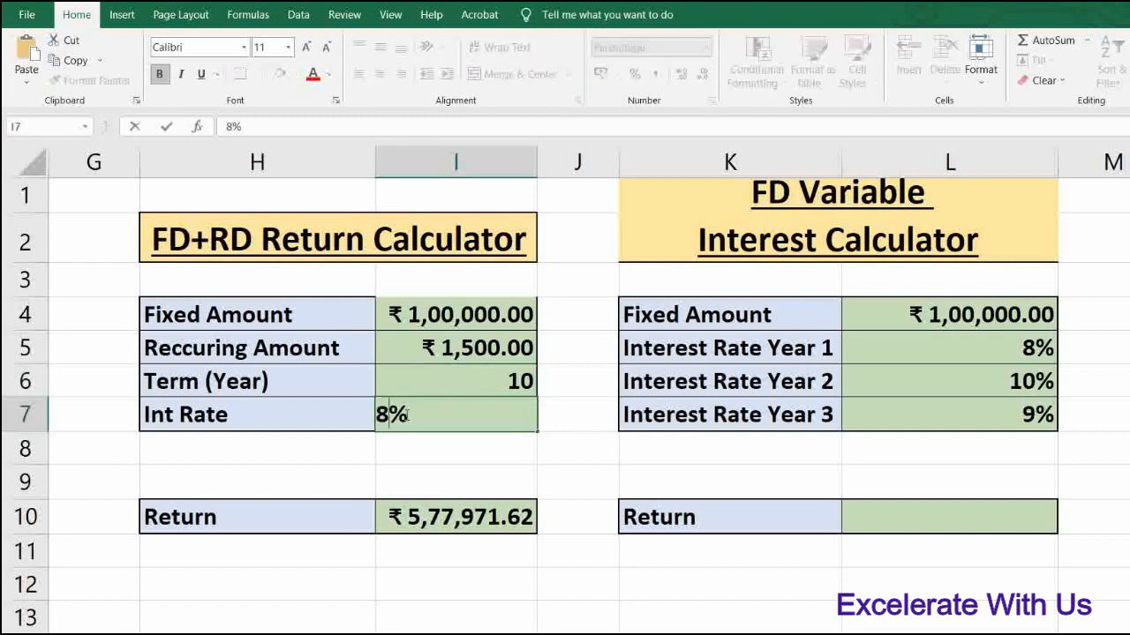
{"action": "key", "text": "Return"}
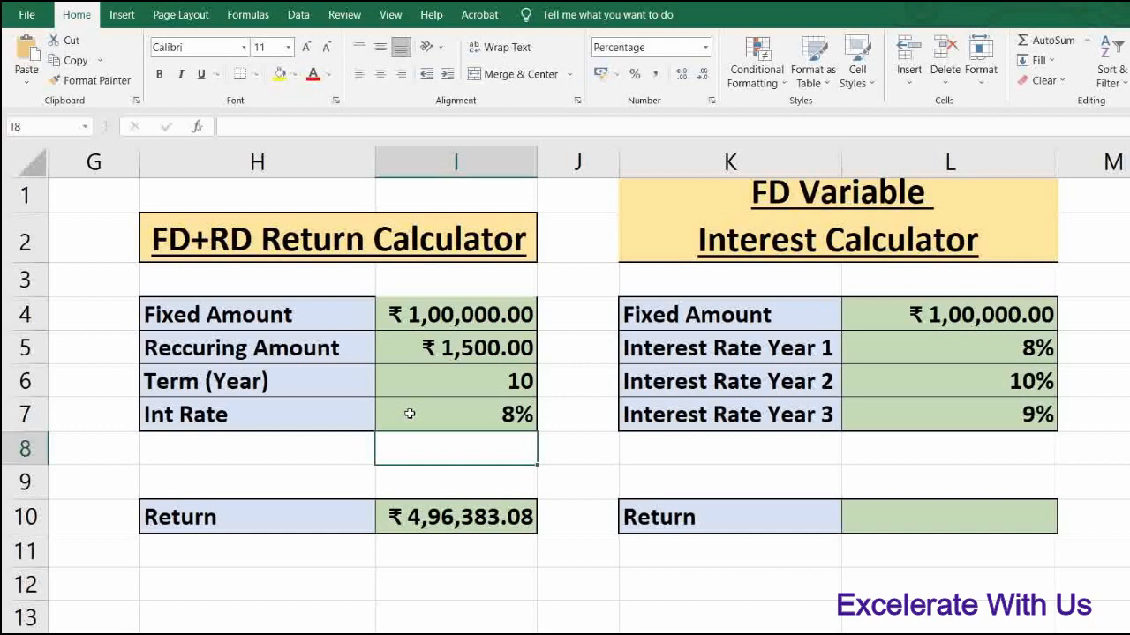
Start an FVSCHEDULE formula in L10 for the variable interest return with the fixed amount L4 as the principal.
{"action": "left_click", "coordinate": [781, 314]}
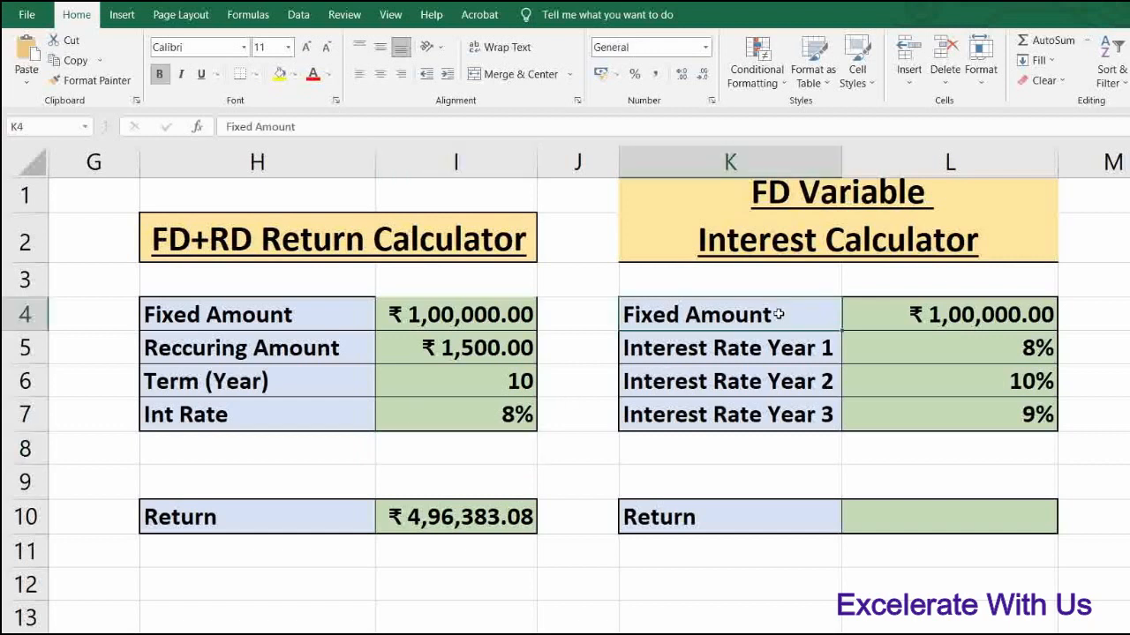
{"action": "left_click", "coordinate": [876, 317]}
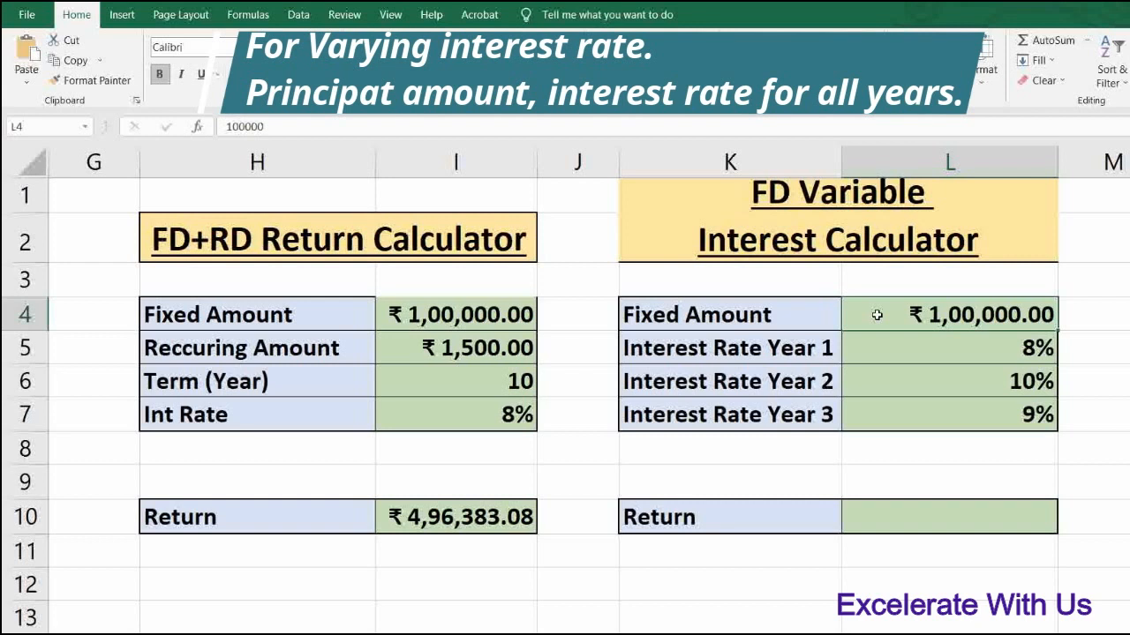
{"action": "left_click", "coordinate": [918, 514]}
{"action": "type", "text": "="}
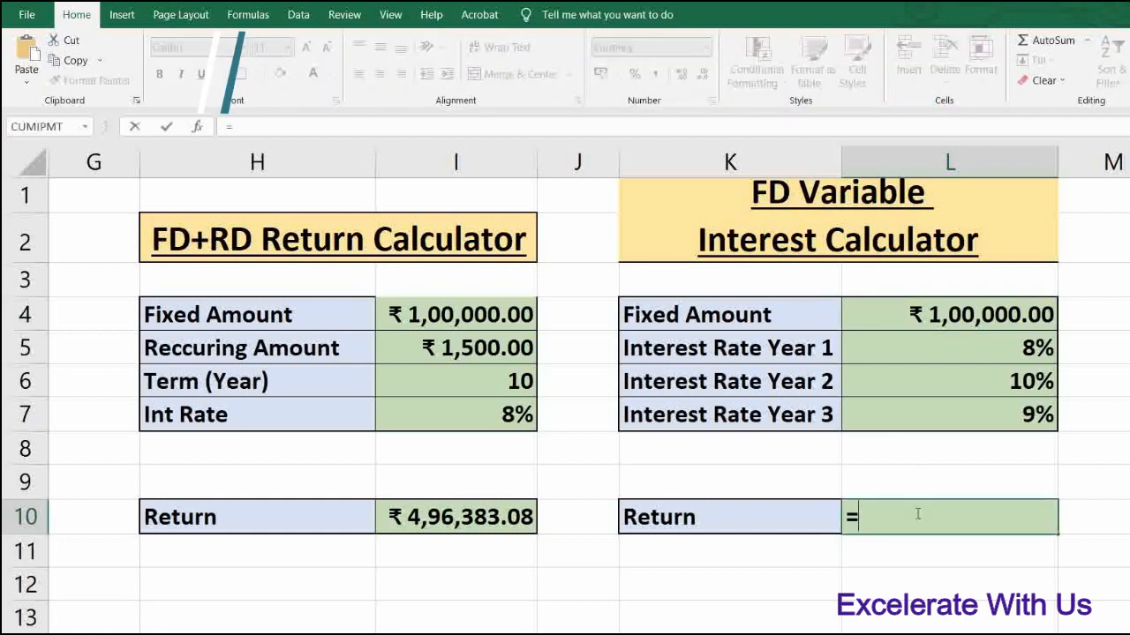
{"action": "type", "text": "fvs"}
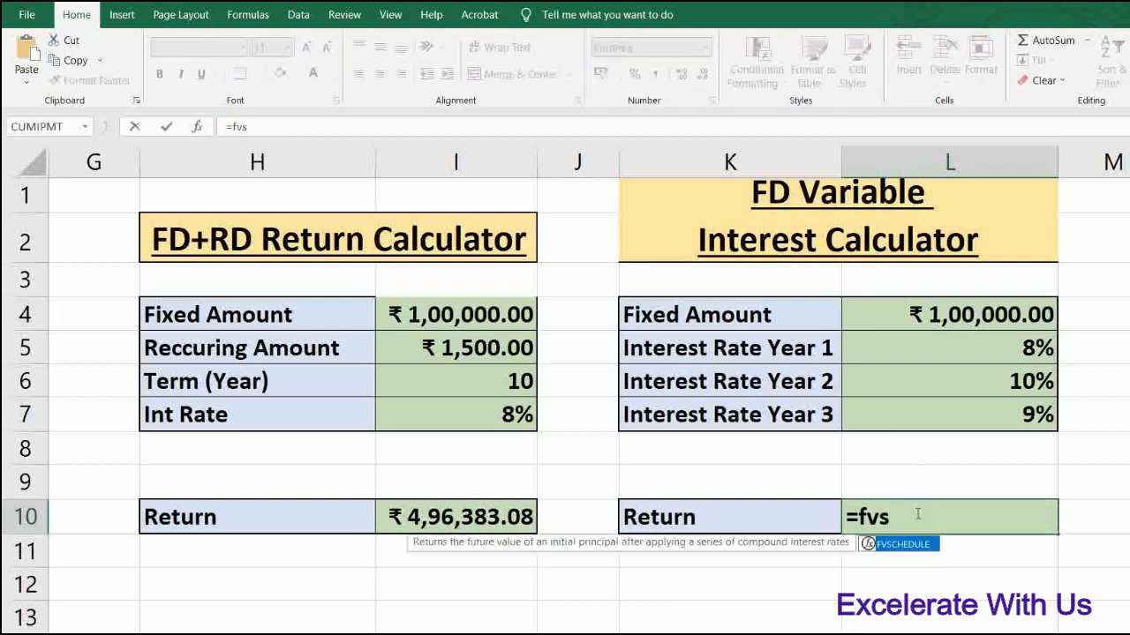
{"action": "key", "text": "Tab"}
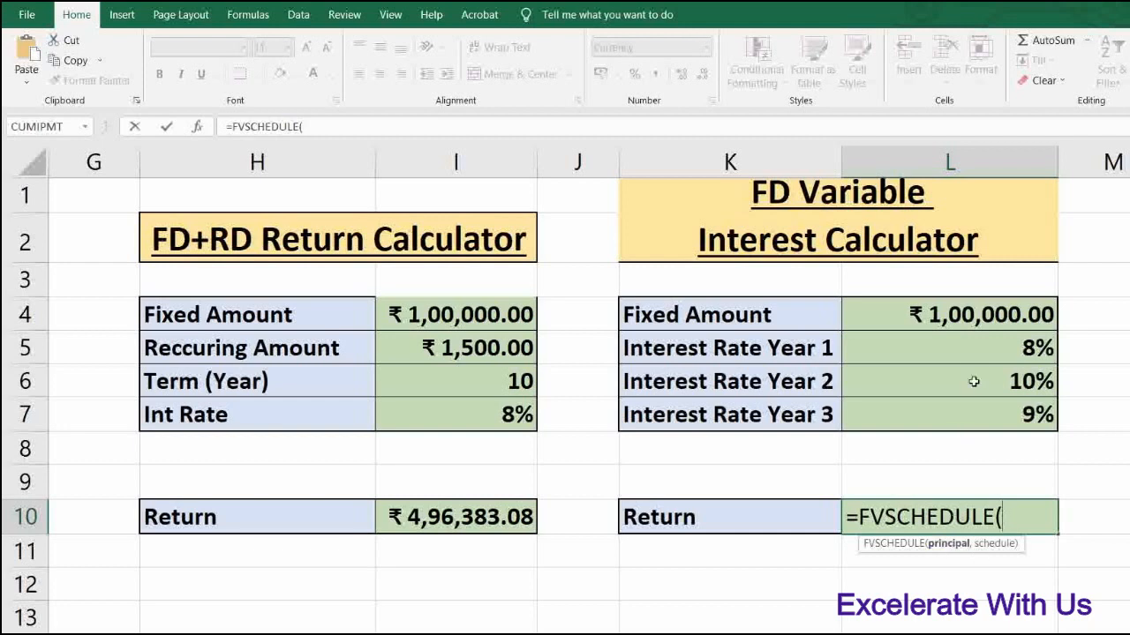
{"action": "left_click", "coordinate": [976, 312]}
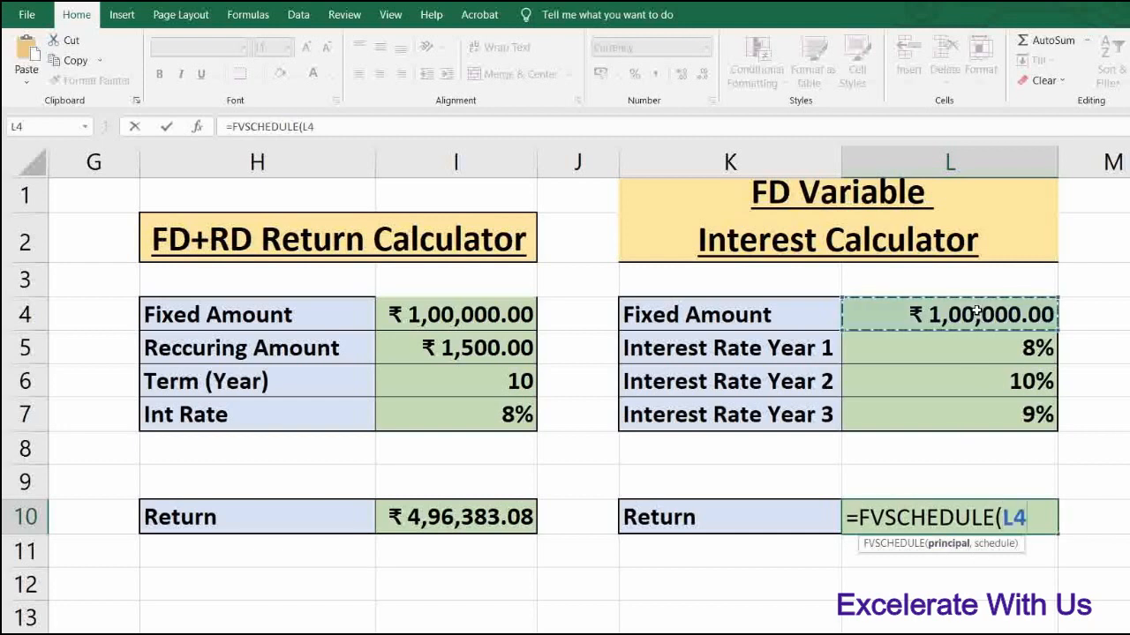
{"action": "type", "text": ","}
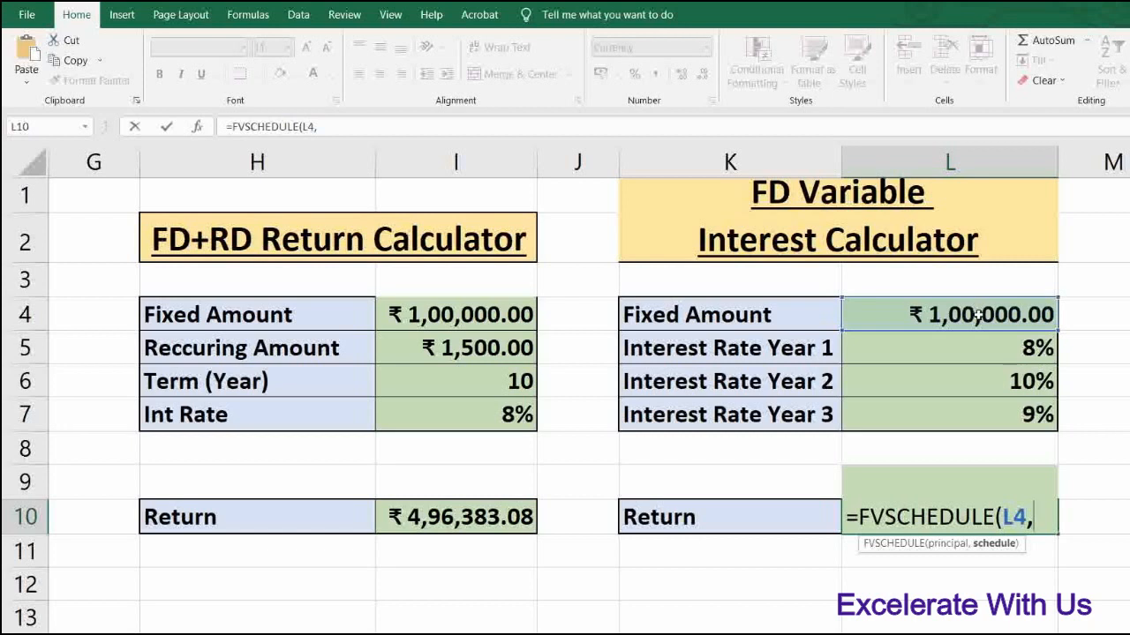
Complete the L10 FVSCHEDULE formula with the yearly interest rates L5:L7 as the schedule.
{"action": "left_click_drag", "start_coordinate": [1001, 350], "coordinate": [999, 414]}
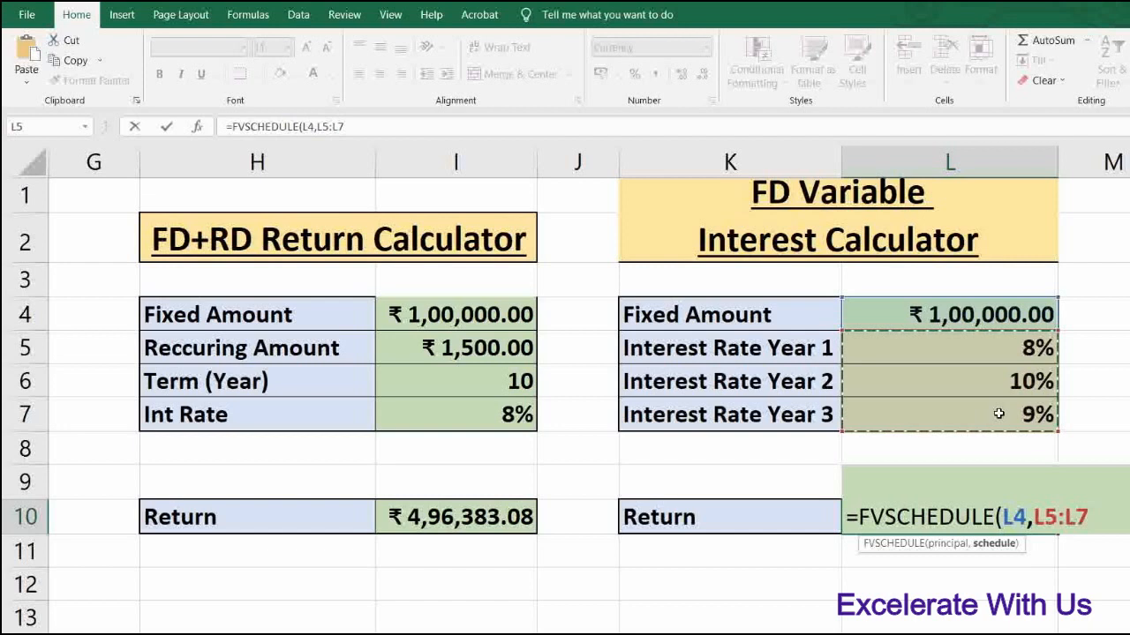
{"action": "type", "text": ")"}
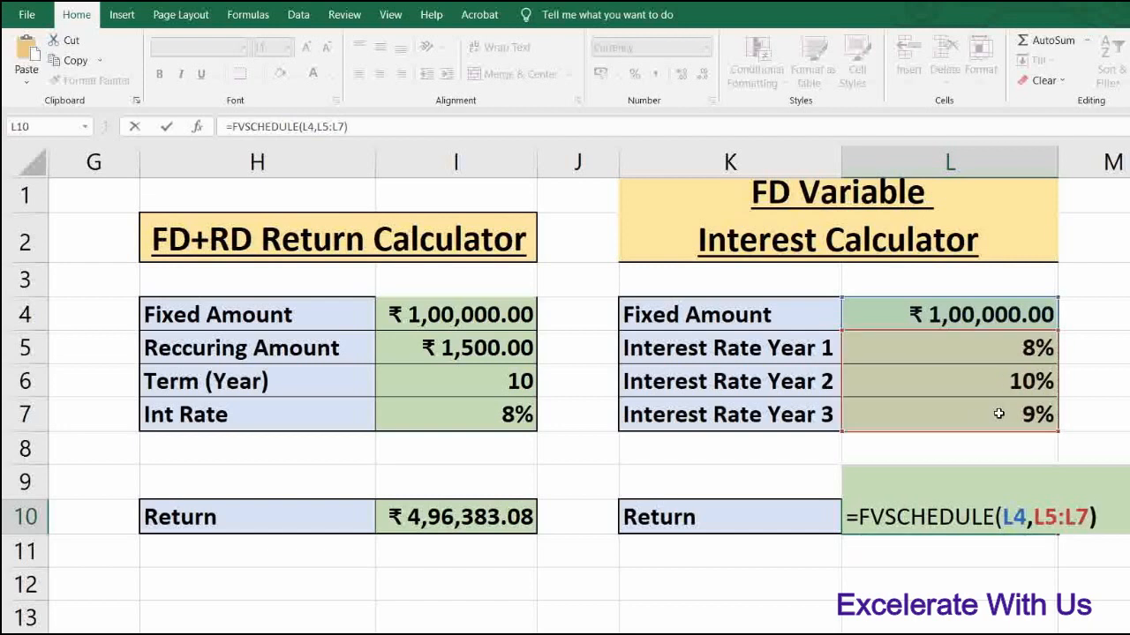
{"action": "key", "text": "Return"}
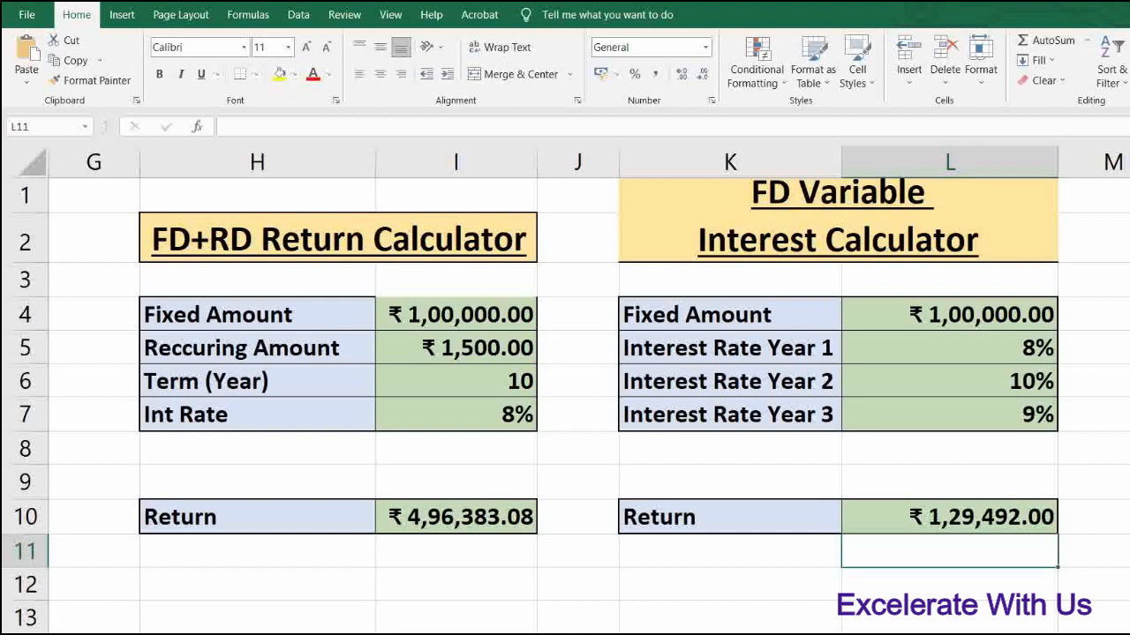
Review the returns in row 10 across the RD, FD, FD+RD and variable interest calculators.
{"action": "left_click", "coordinate": [949, 517]}
{"action": "key", "text": "Left"}
{"action": "key", "text": "Left"}
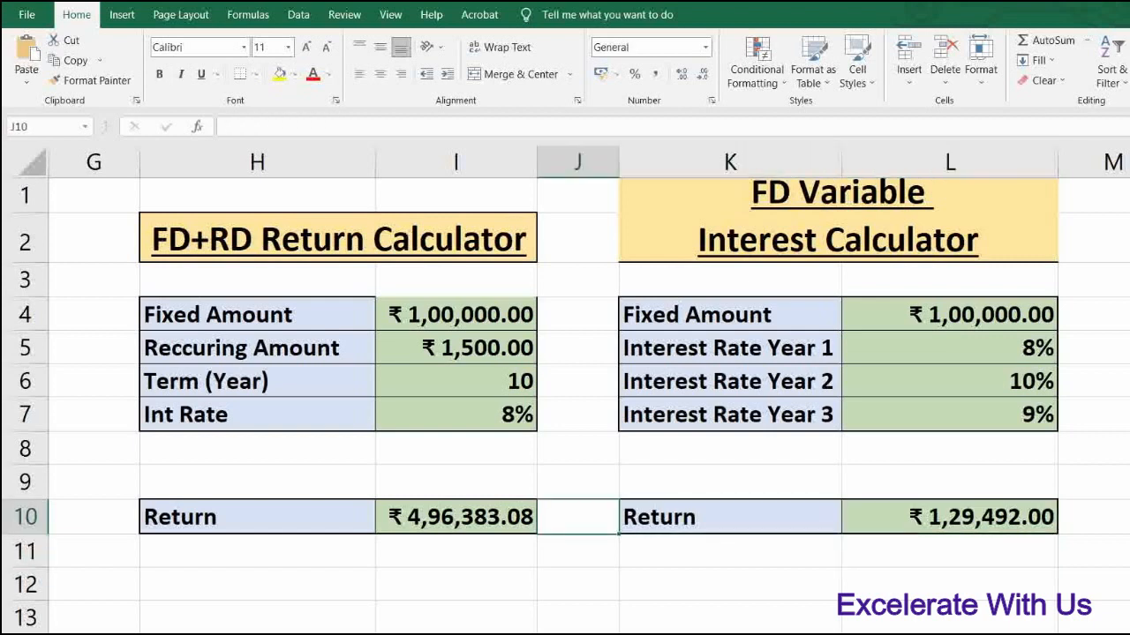
{"action": "key", "text": "Left"}
{"action": "key", "text": "Left"}
{"action": "key", "text": "Left"}
{"action": "key", "text": "Left"}
{"action": "key", "text": "Left"}
{"action": "key", "text": "Left"}
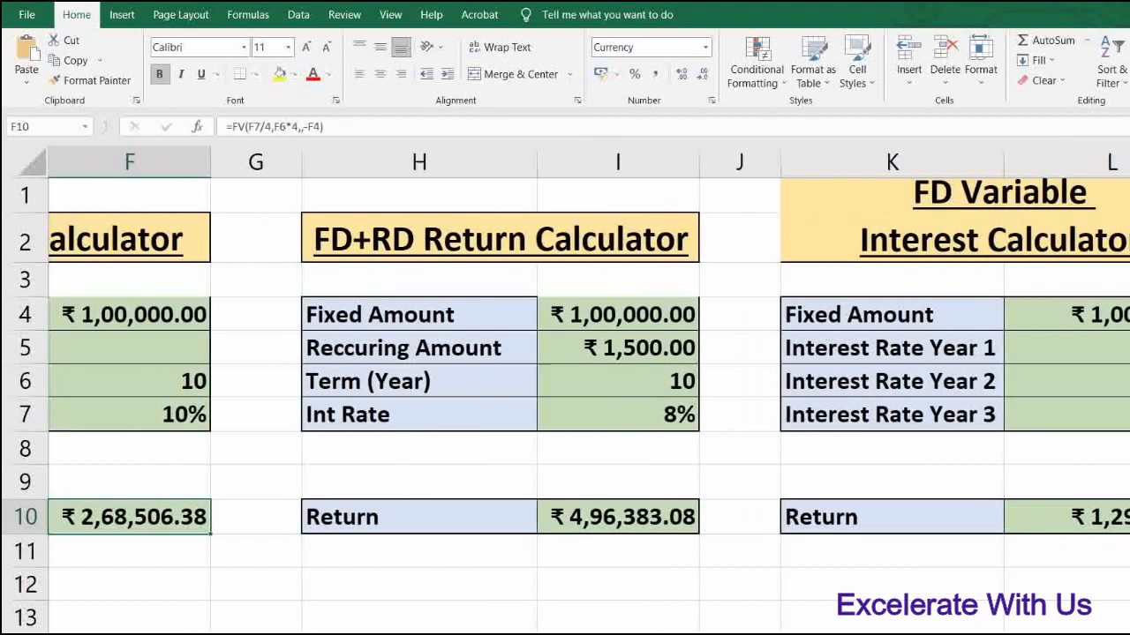
{"action": "key", "text": "Left"}
{"action": "key", "text": "Left"}
{"action": "key", "text": "Left"}
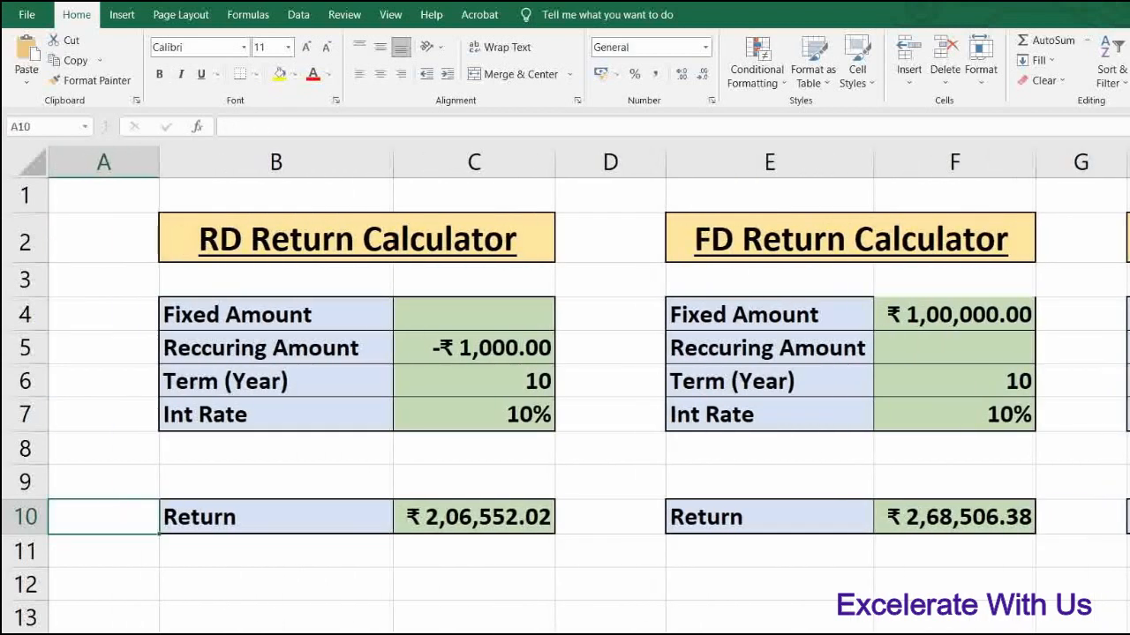
{"action": "key", "text": "Right"}
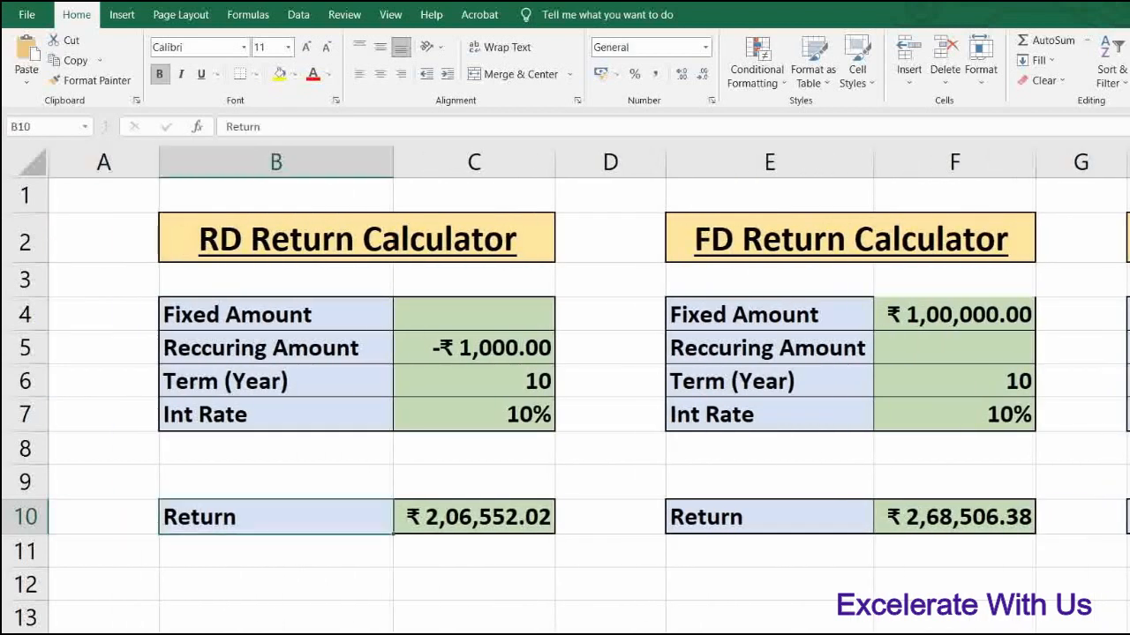
{"action": "key", "text": "Right"}
{"action": "key", "text": "Right"}
{"action": "key", "text": "Right"}
{"action": "key", "text": "Right"}
{"action": "key", "text": "Right"}
{"action": "key", "text": "Right"}
{"action": "key", "text": "Right"}
{"action": "key", "text": "Right"}
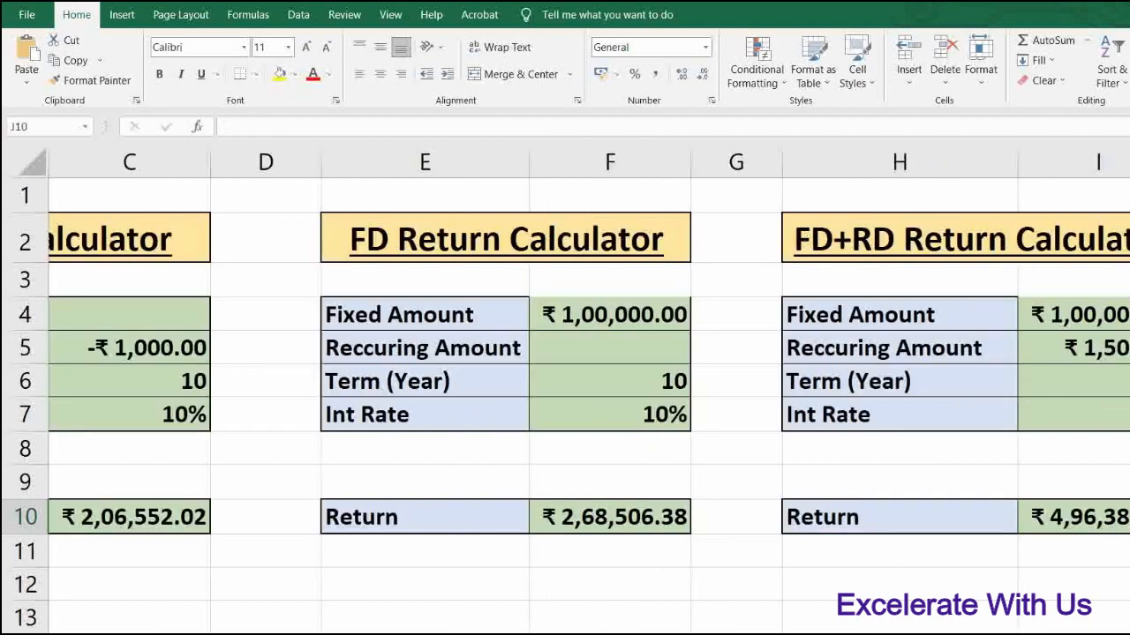
{"action": "key", "text": "Right"}
{"action": "key", "text": "Right"}
{"action": "key", "text": "Right"}
{"action": "key", "text": "Right"}
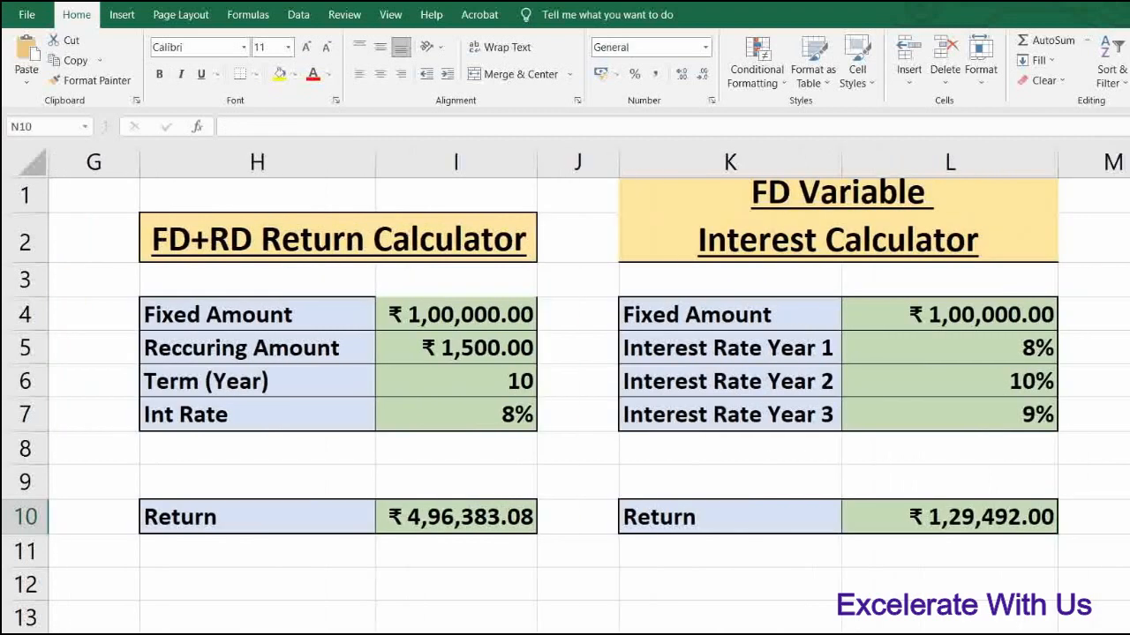
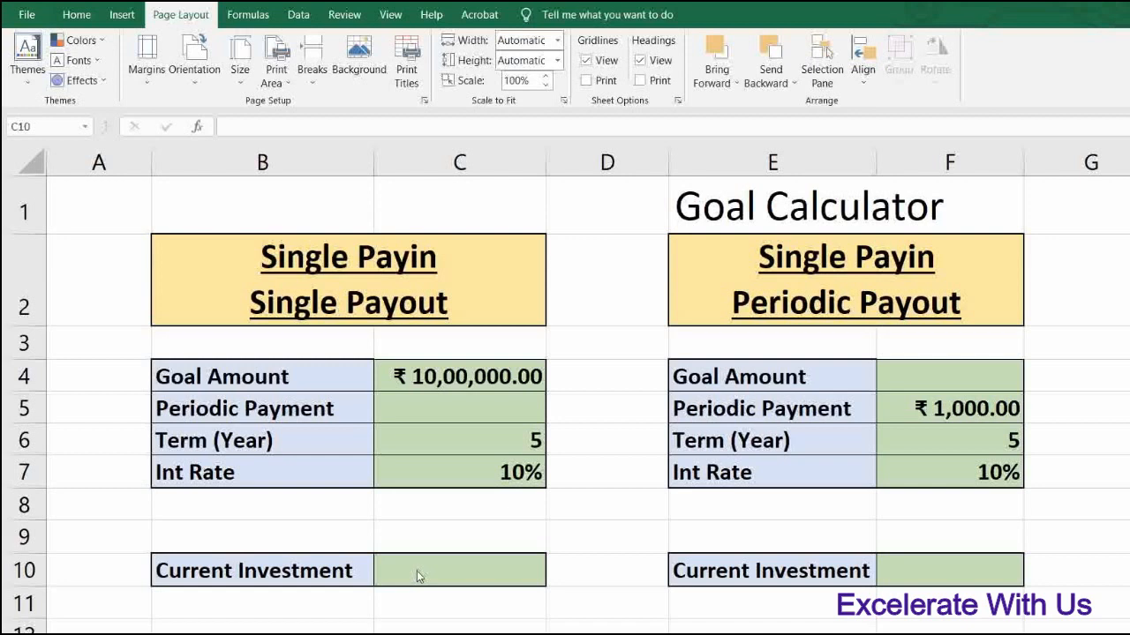
Start a PV formula in C10 for the Single Payin Single Payout current investment with the interest rate C7 as the rate.
{"action": "left_click", "coordinate": [430, 482]}
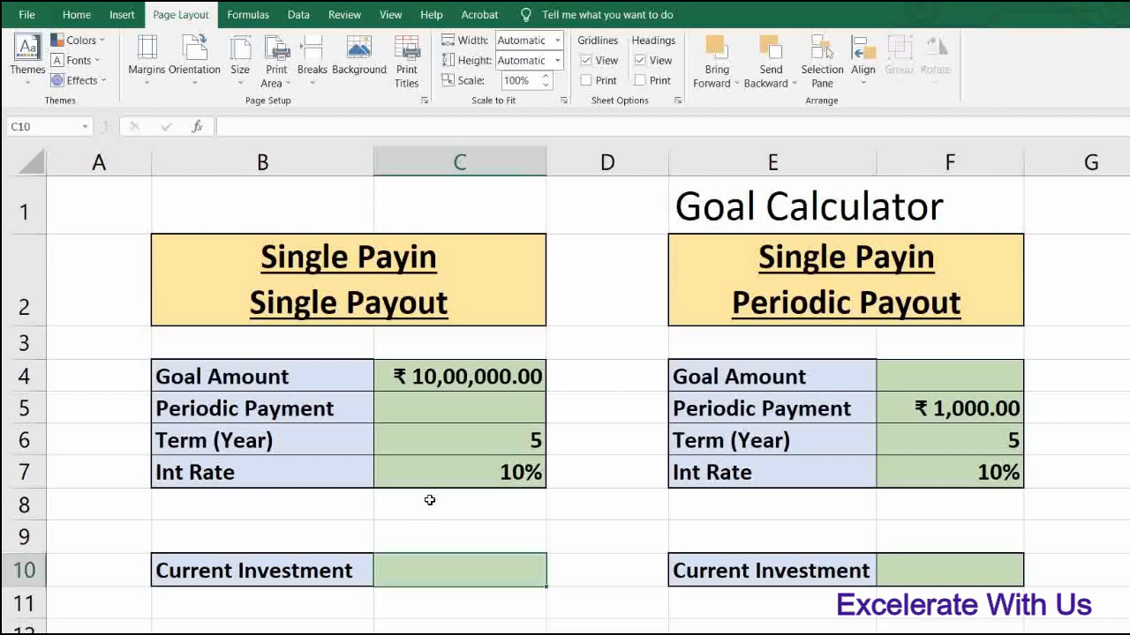
{"action": "left_click", "coordinate": [417, 476]}
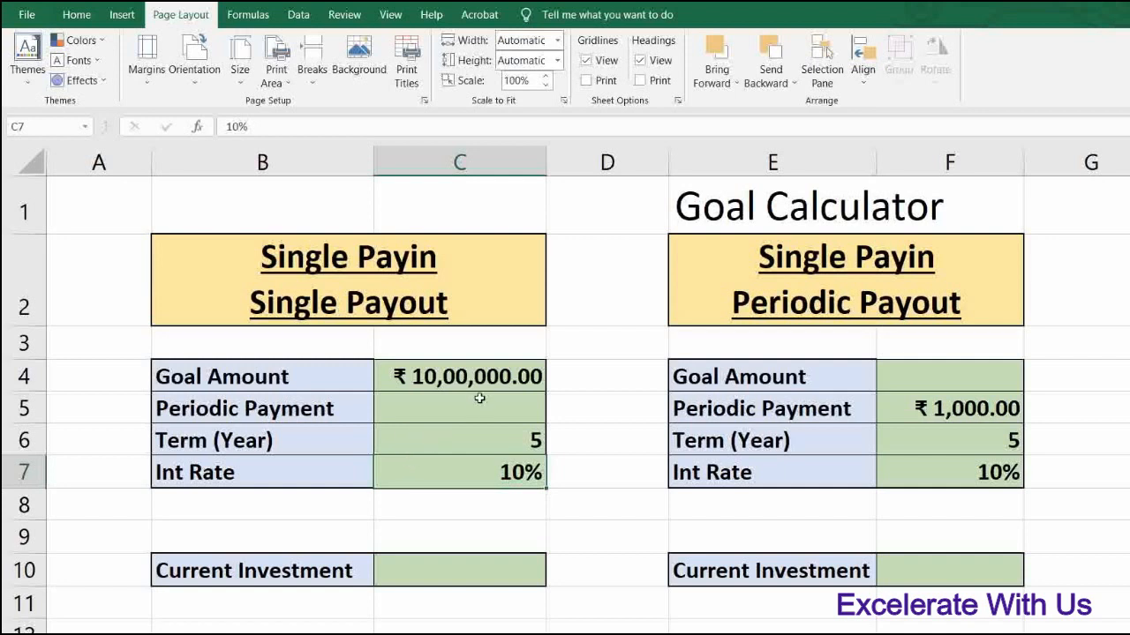
{"action": "left_click", "coordinate": [422, 378]}
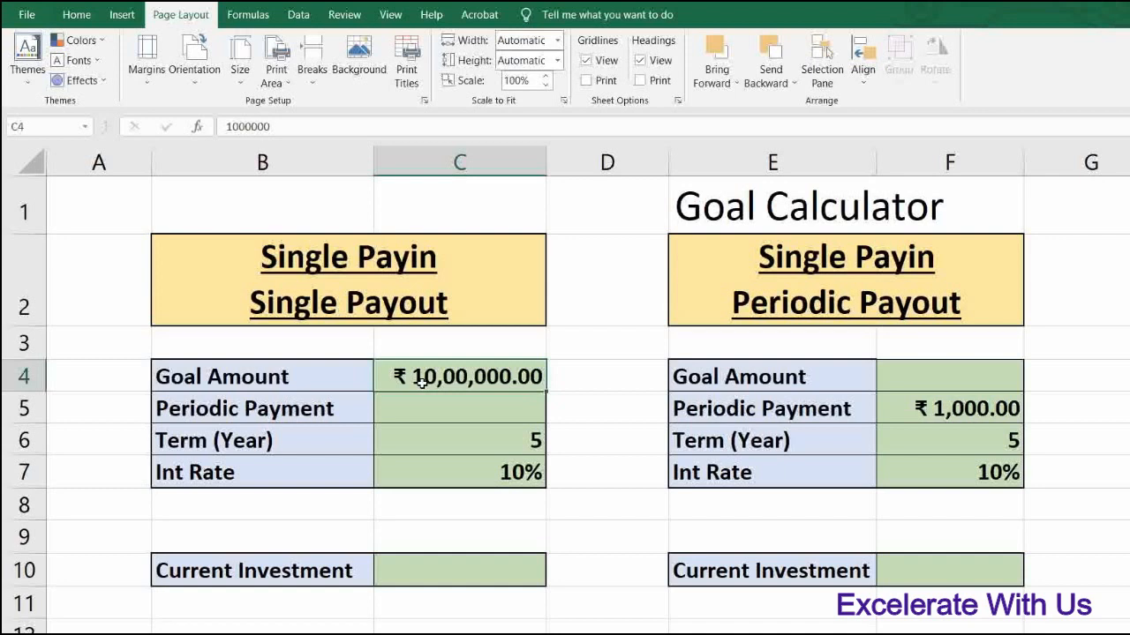
{"action": "left_click", "coordinate": [457, 472]}
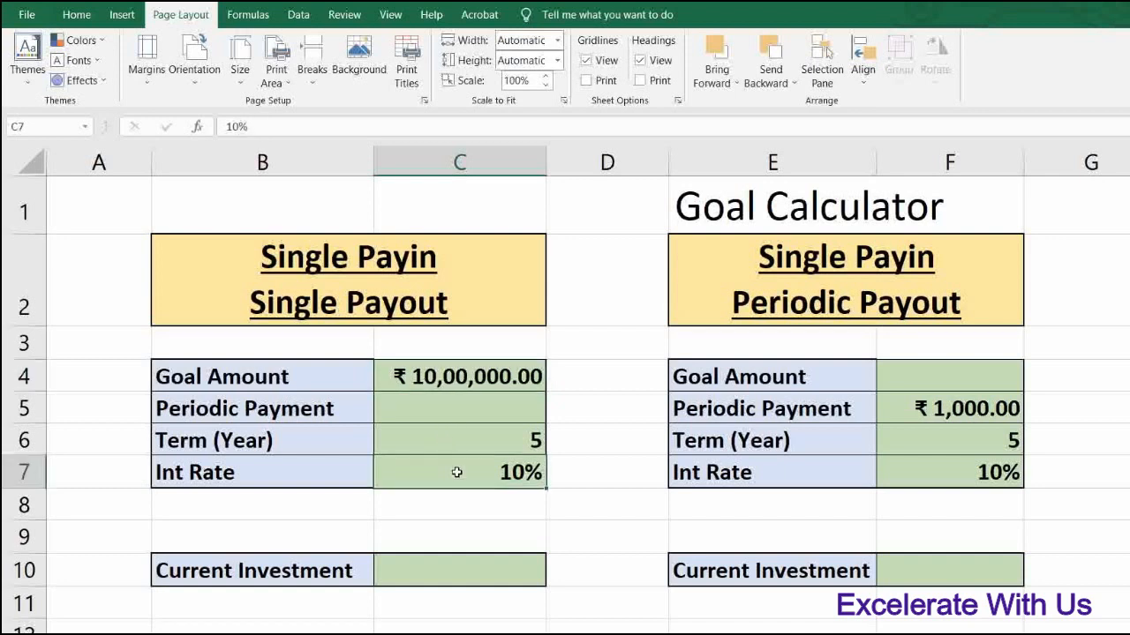
{"action": "left_click", "coordinate": [447, 381]}
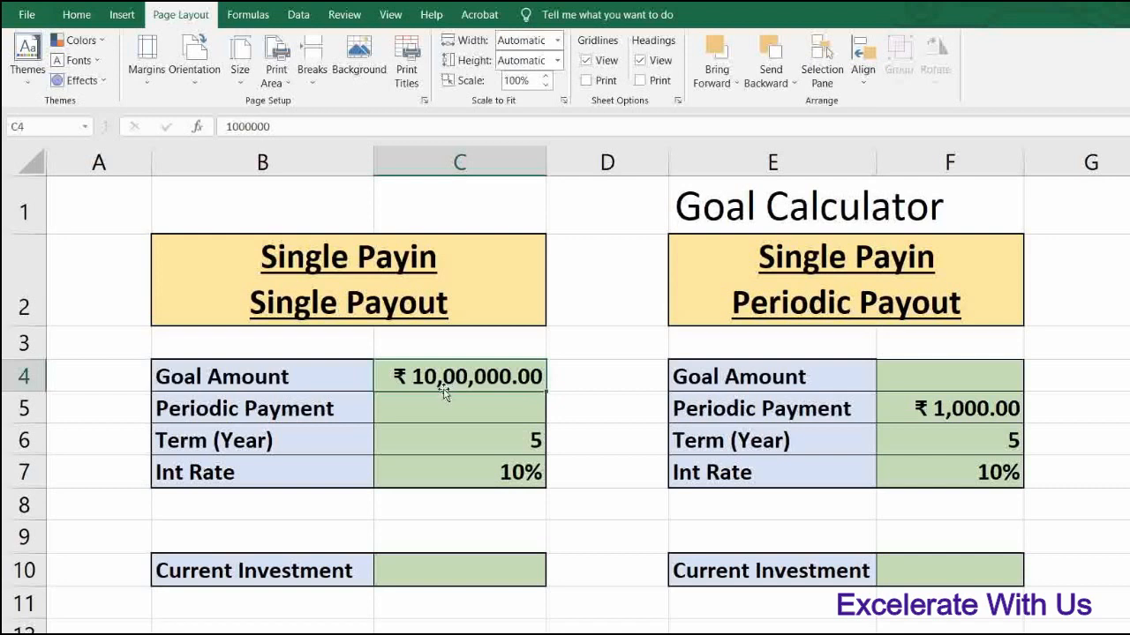
{"action": "left_click", "coordinate": [437, 573]}
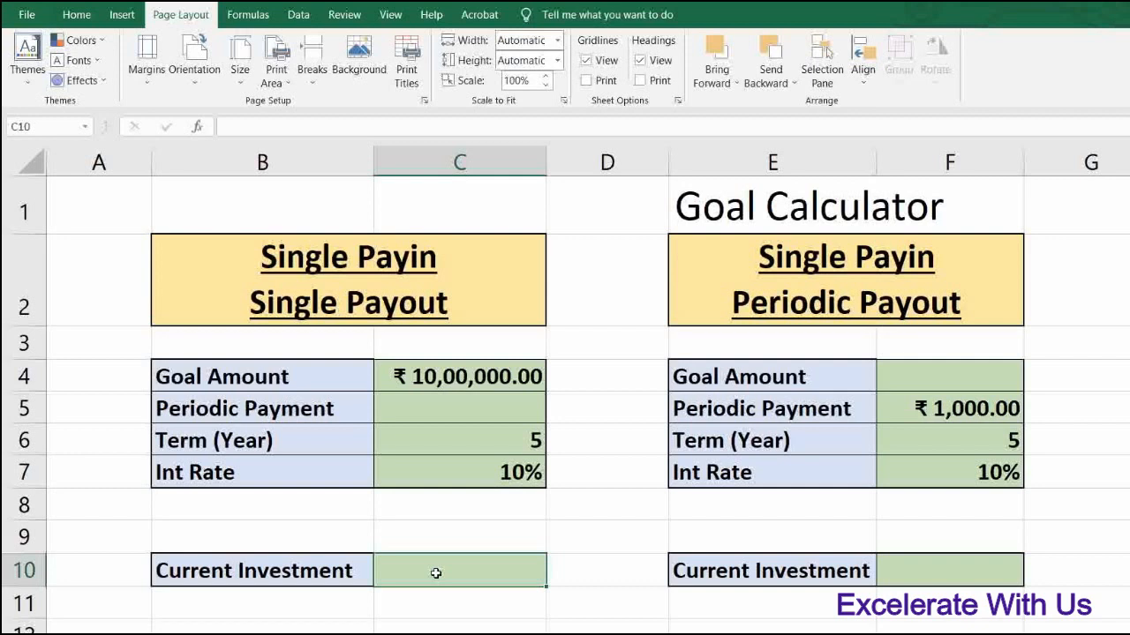
{"action": "type", "text": "=pv"}
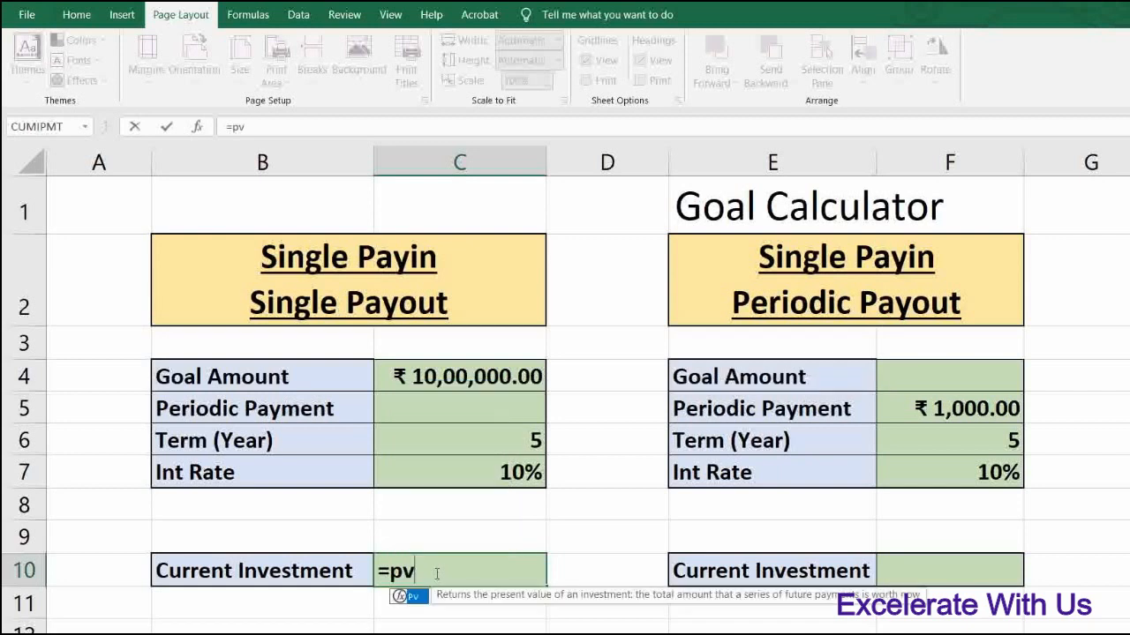
{"action": "type", "text": "("}
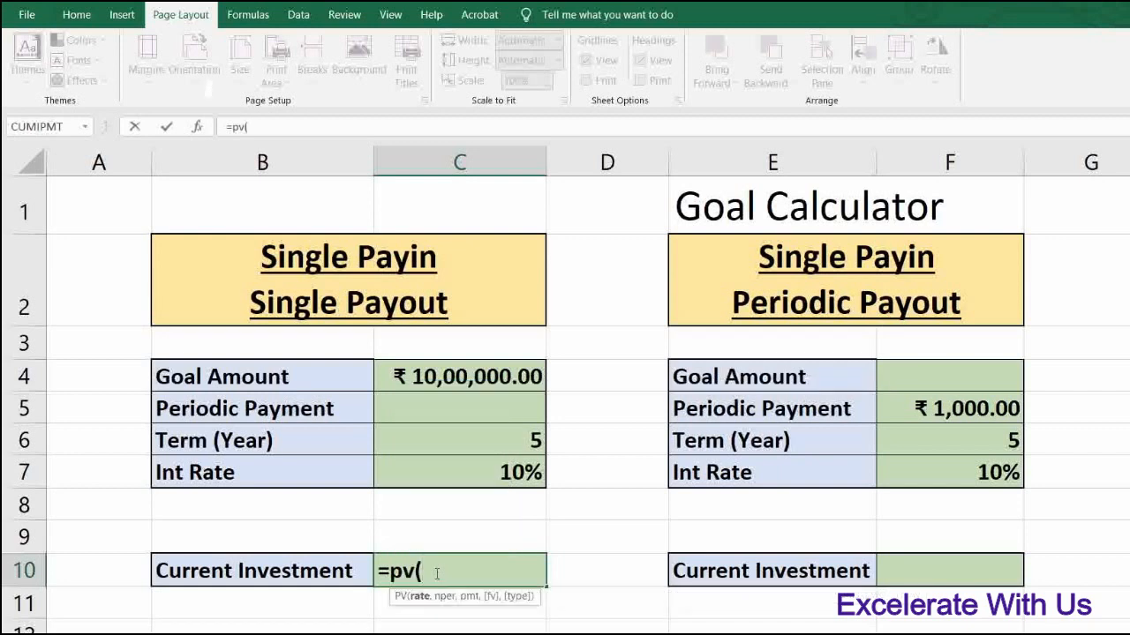
{"action": "left_click", "coordinate": [484, 469]}
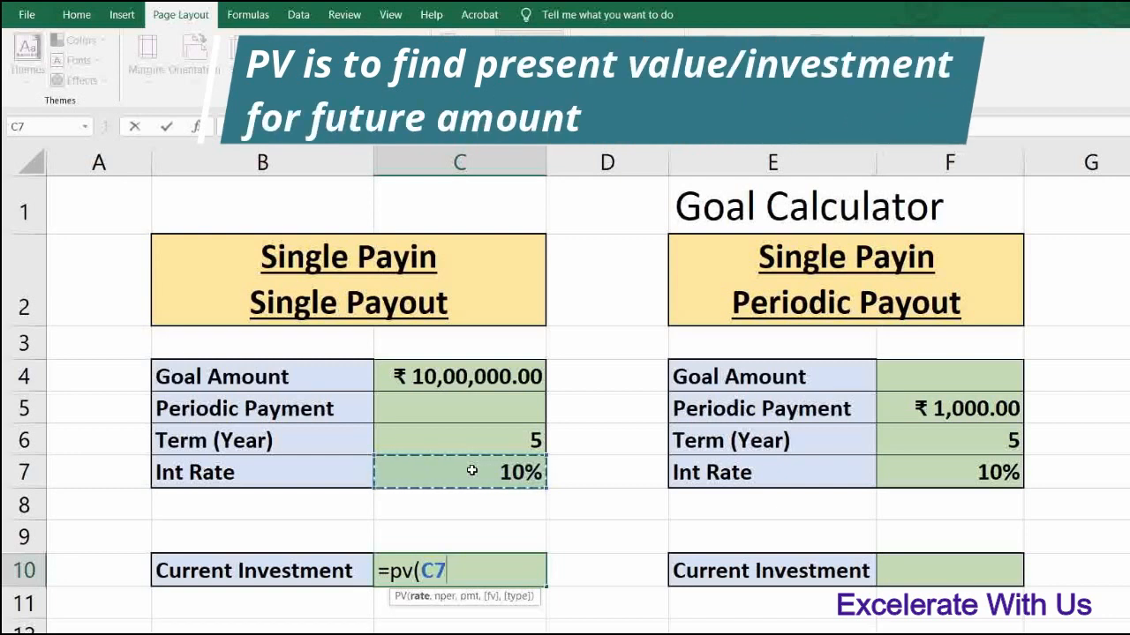
{"action": "type", "text": ","}
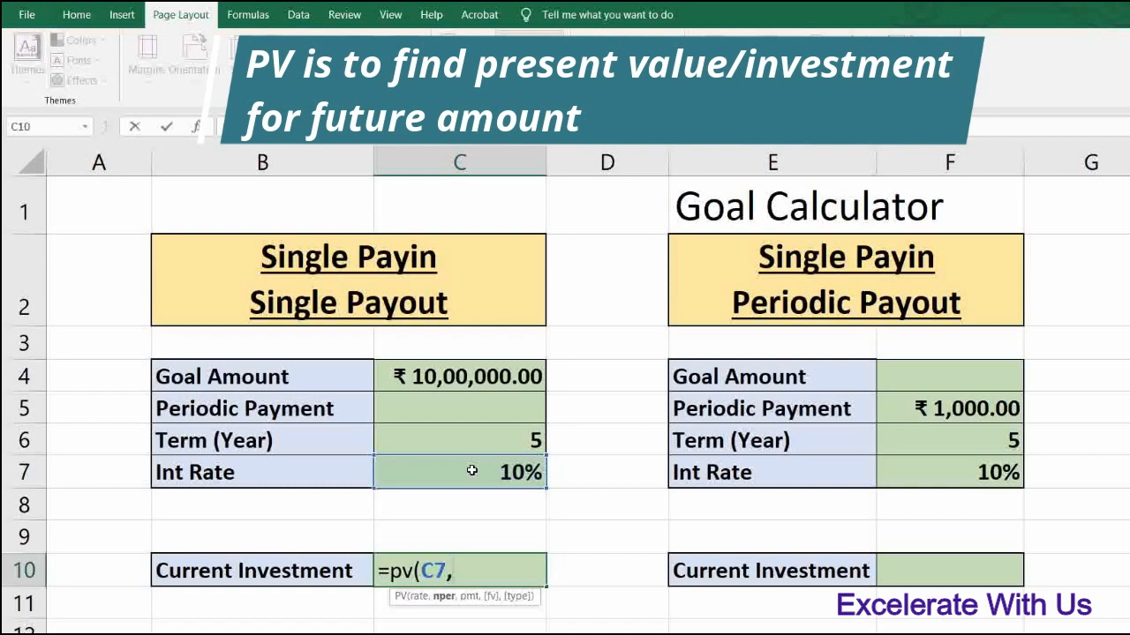
Complete the C10 PV formula with the term C6 as periods, the payment left empty and the goal amount C4 as future value.
{"action": "left_click", "coordinate": [433, 442]}
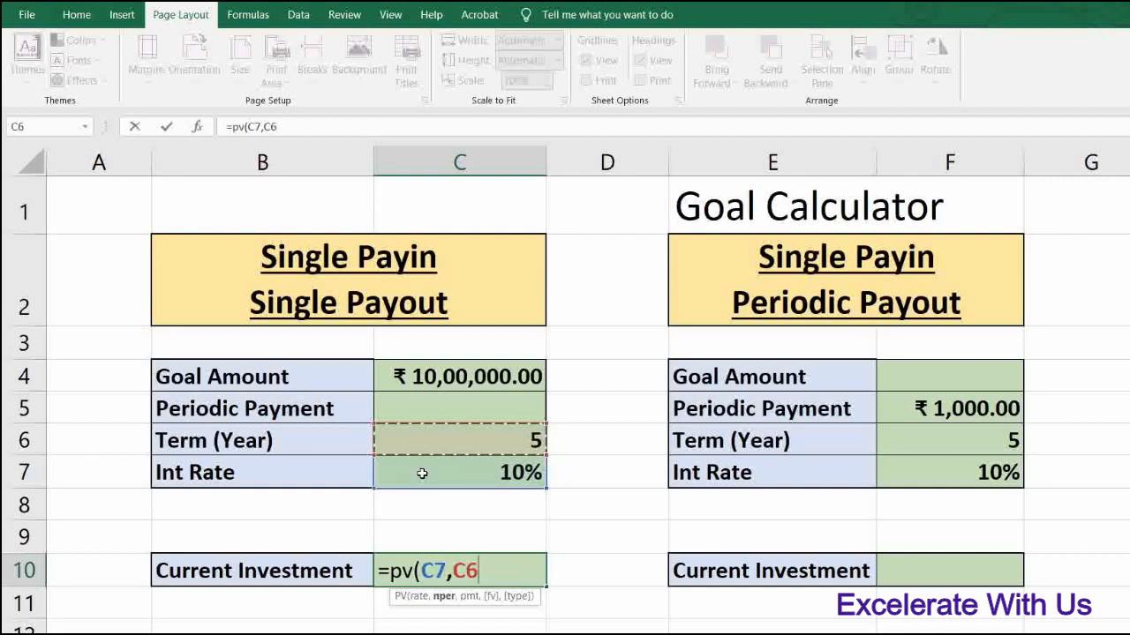
{"action": "type", "text": ","}
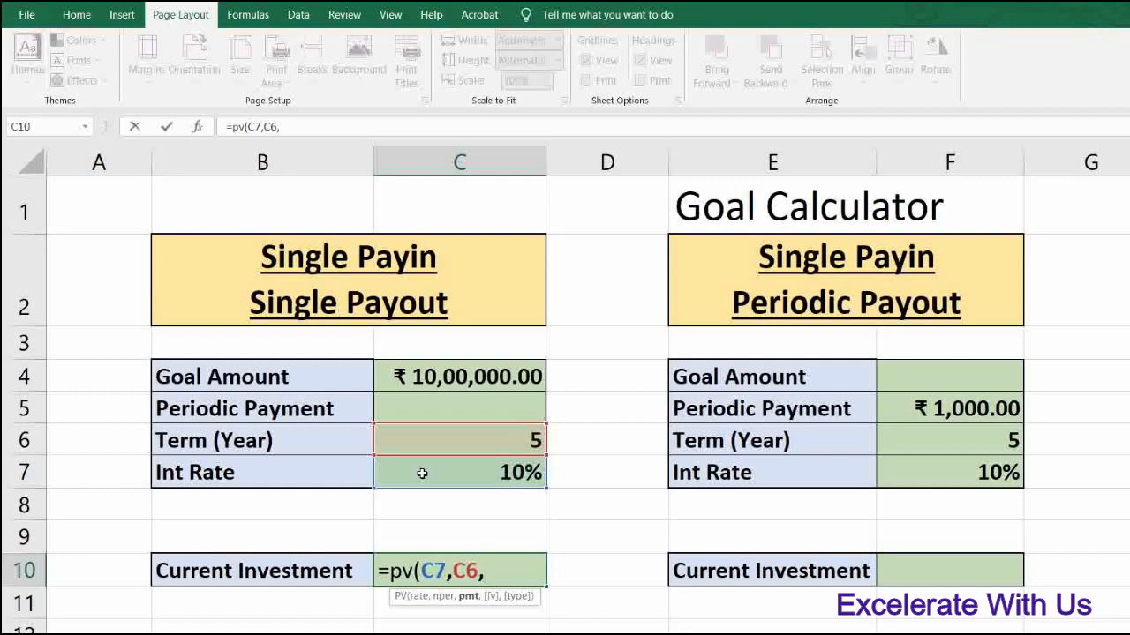
{"action": "type", "text": ","}
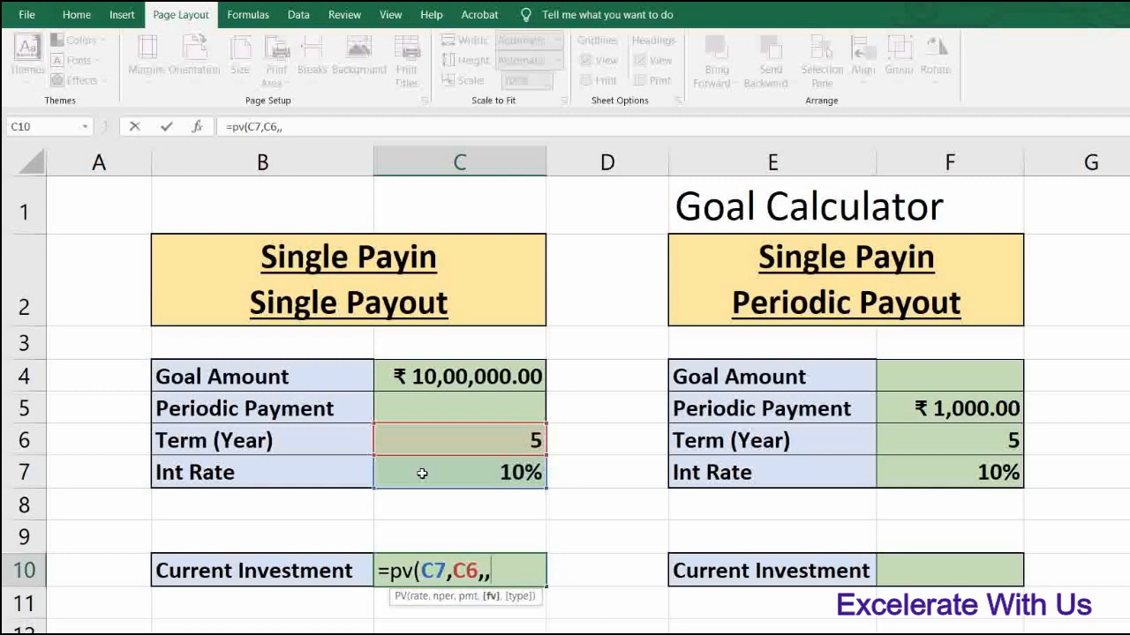
{"action": "left_click", "coordinate": [452, 375]}
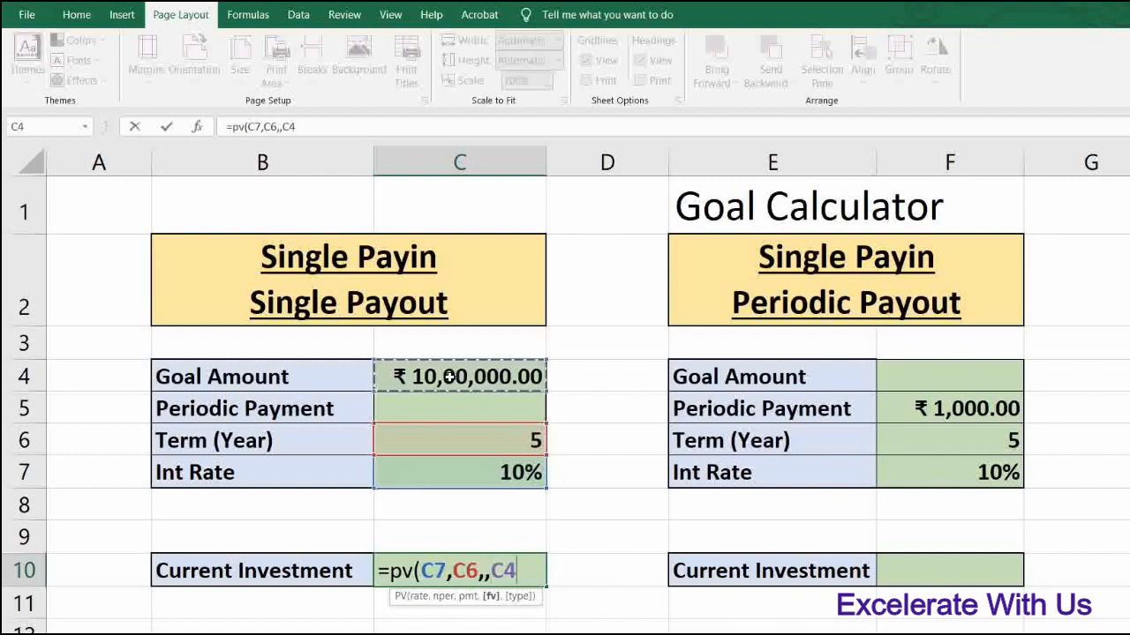
{"action": "type", "text": ")"}
{"action": "key", "text": "Return"}
{"action": "key", "text": "Up"}
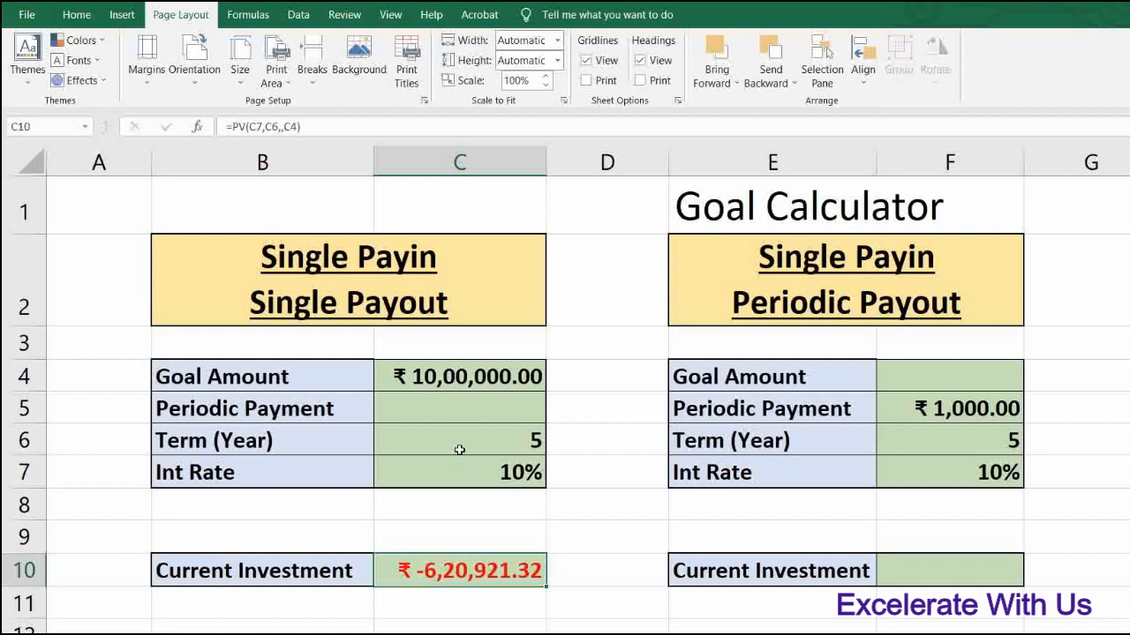
Start an FV formula in C12 to cross-check the goal amount, with the interest rate C7 as the rate.
{"action": "left_click", "coordinate": [450, 389]}
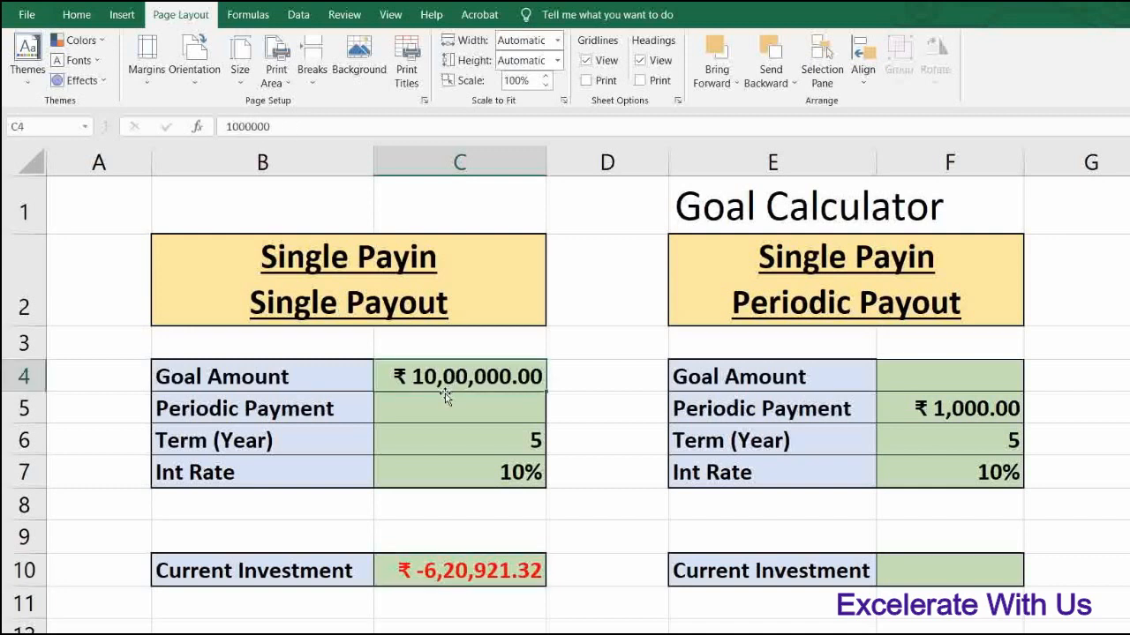
{"action": "scroll", "coordinate": [445, 397], "scroll_direction": "down", "scroll_amount": 1}
{"action": "left_click", "coordinate": [420, 450]}
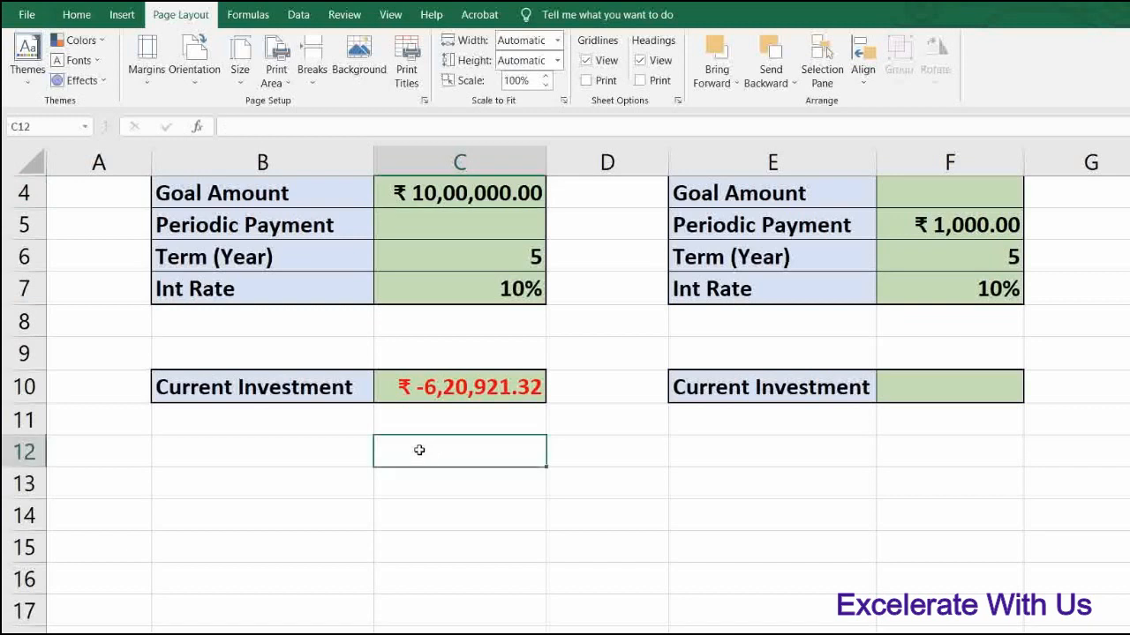
{"action": "type", "text": "="}
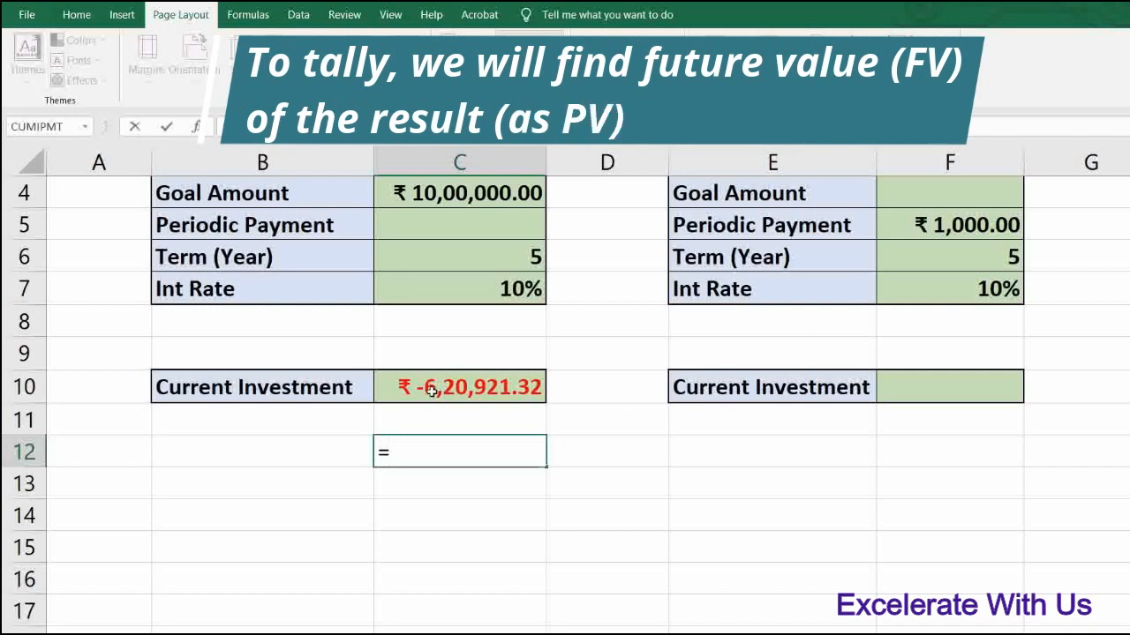
{"action": "type", "text": "fv"}
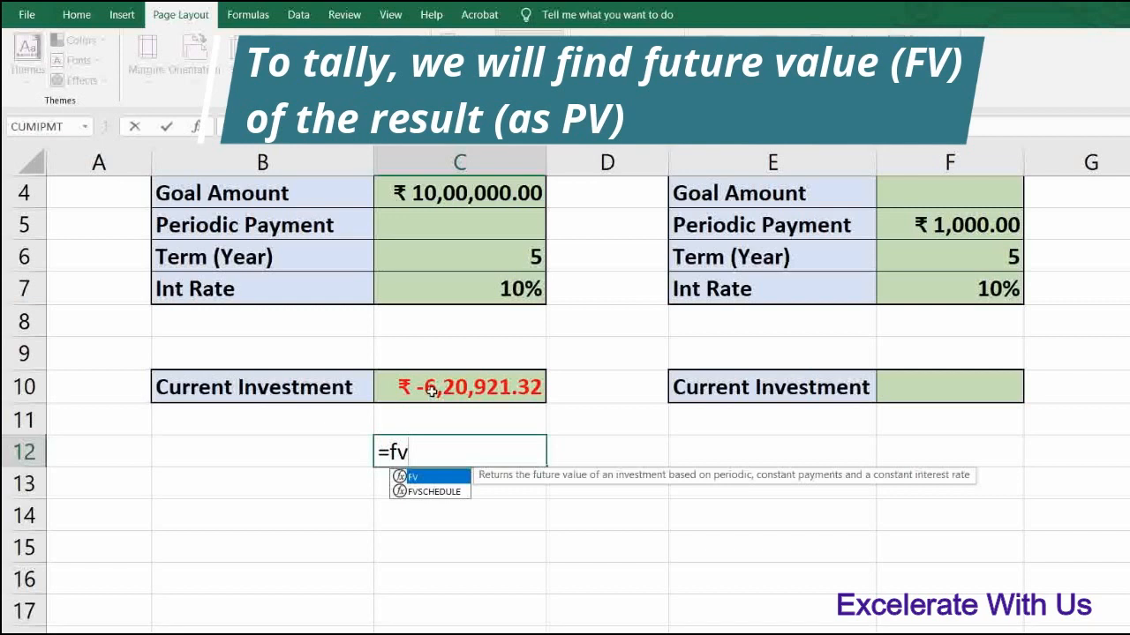
{"action": "type", "text": "("}
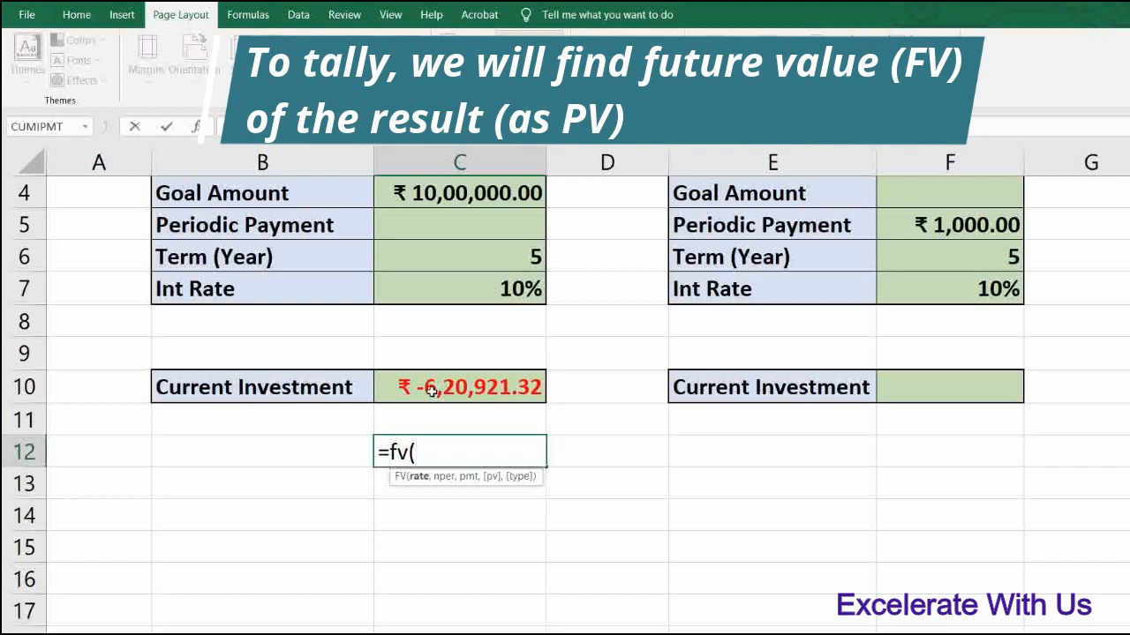
{"action": "left_click", "coordinate": [475, 294]}
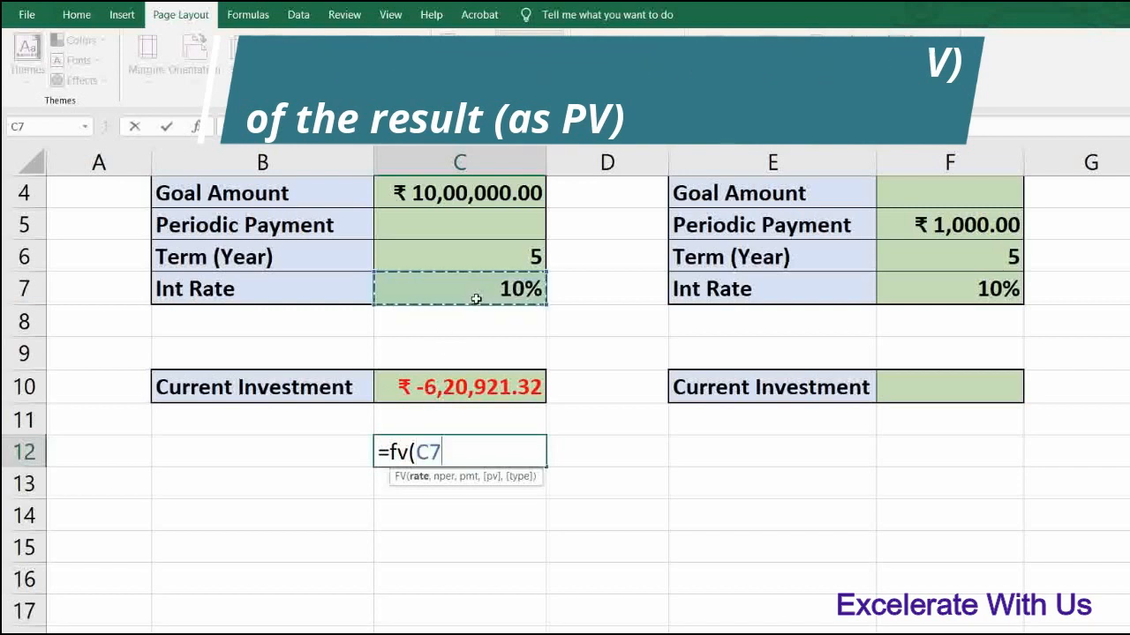
{"action": "type", "text": ","}
Complete the C12 FV formula with the term C6, no periodic payment and the current investment C10 as present value.
{"action": "left_click", "coordinate": [486, 256]}
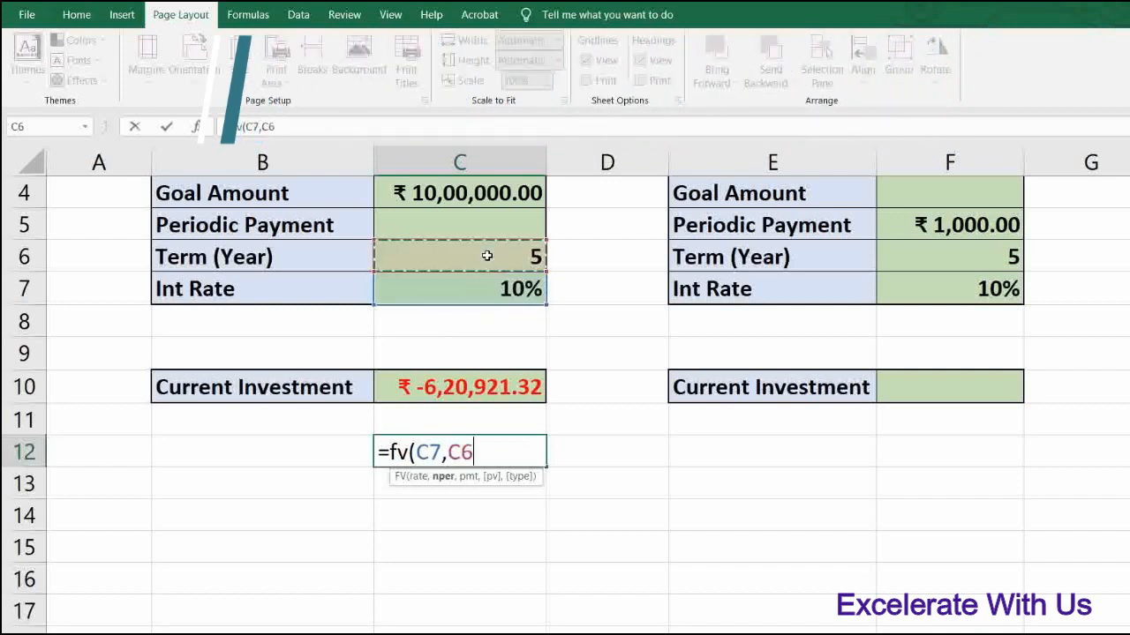
{"action": "type", "text": ",,"}
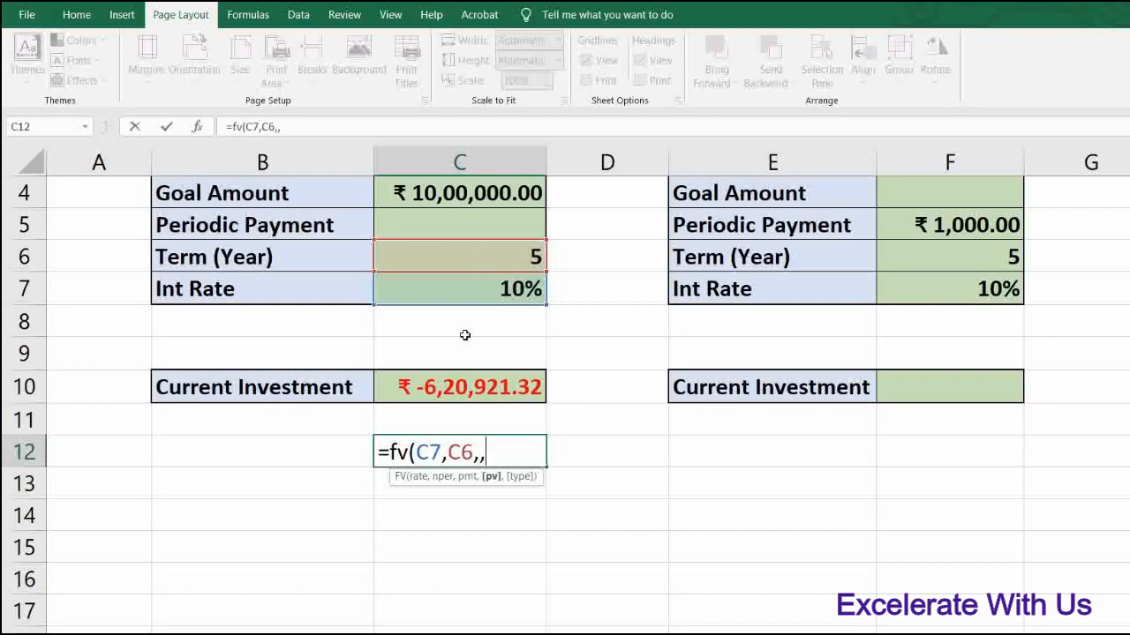
{"action": "left_click", "coordinate": [461, 387]}
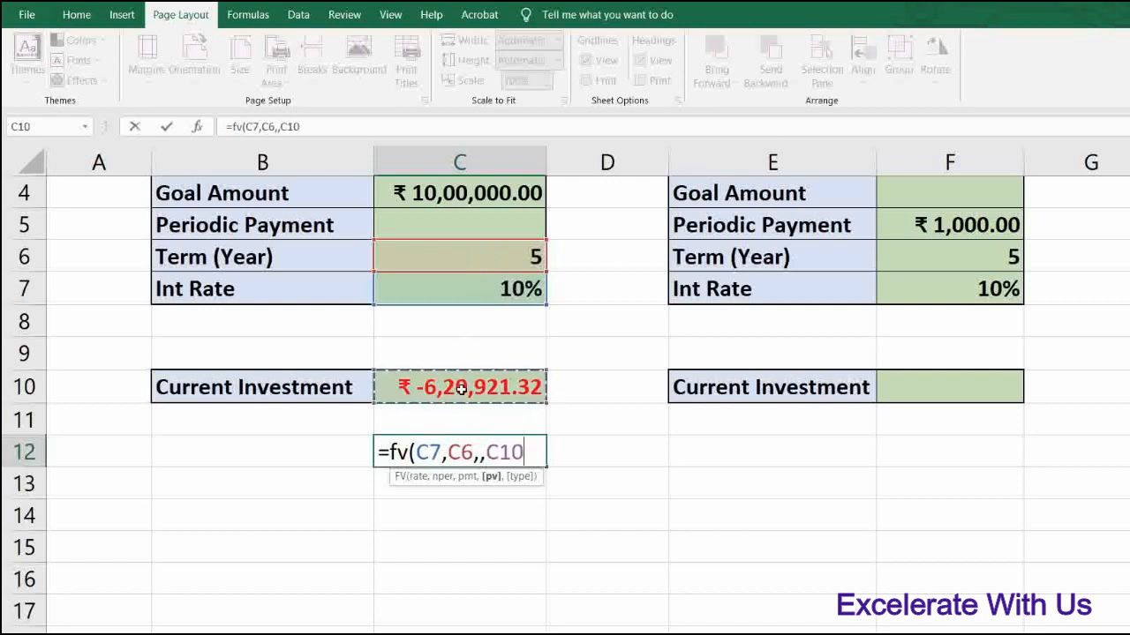
{"action": "type", "text": ")"}
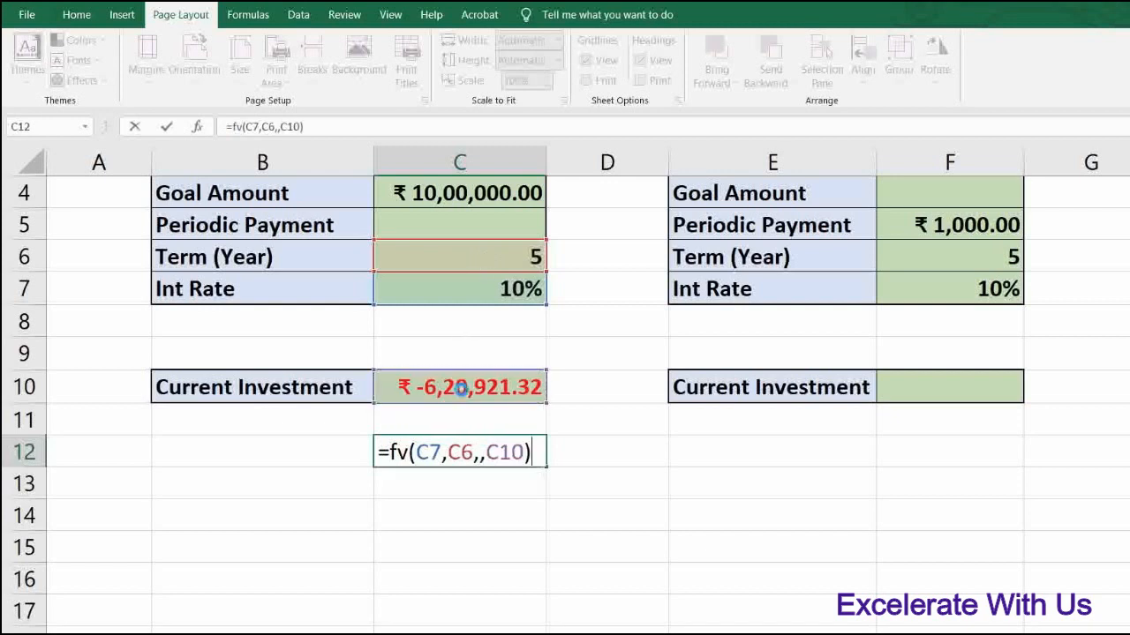
{"action": "key", "text": "ctrl+Return"}
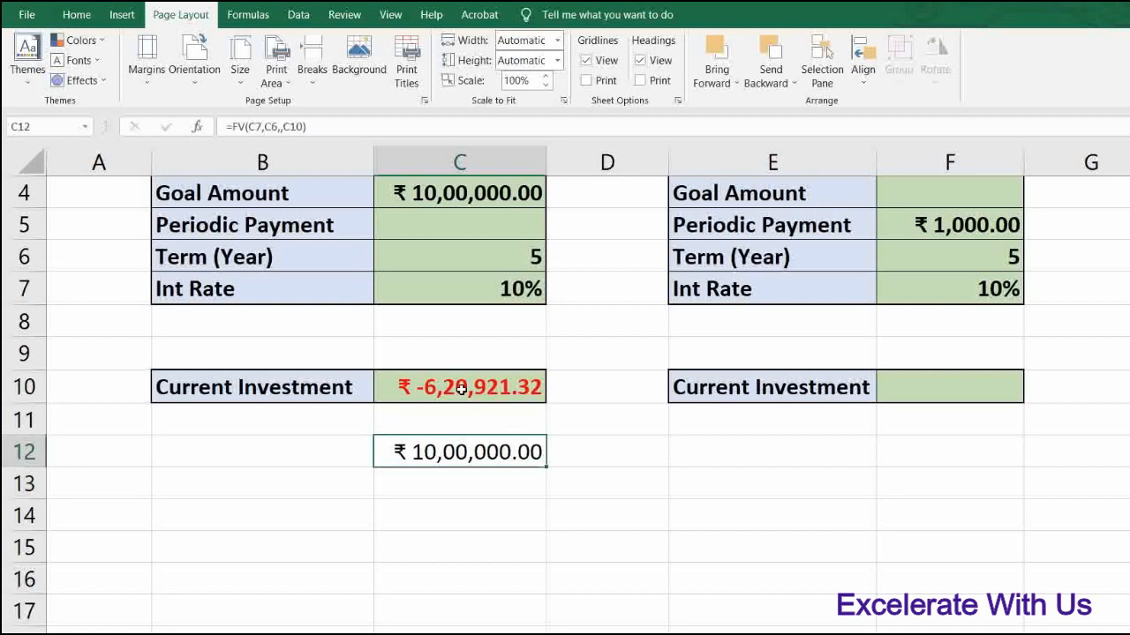
Start a PV formula in F10 for the Single Payin Periodic Payout current investment with the monthly rate F7/12.
{"action": "scroll", "coordinate": [574, 309], "scroll_direction": "up", "scroll_amount": 1}
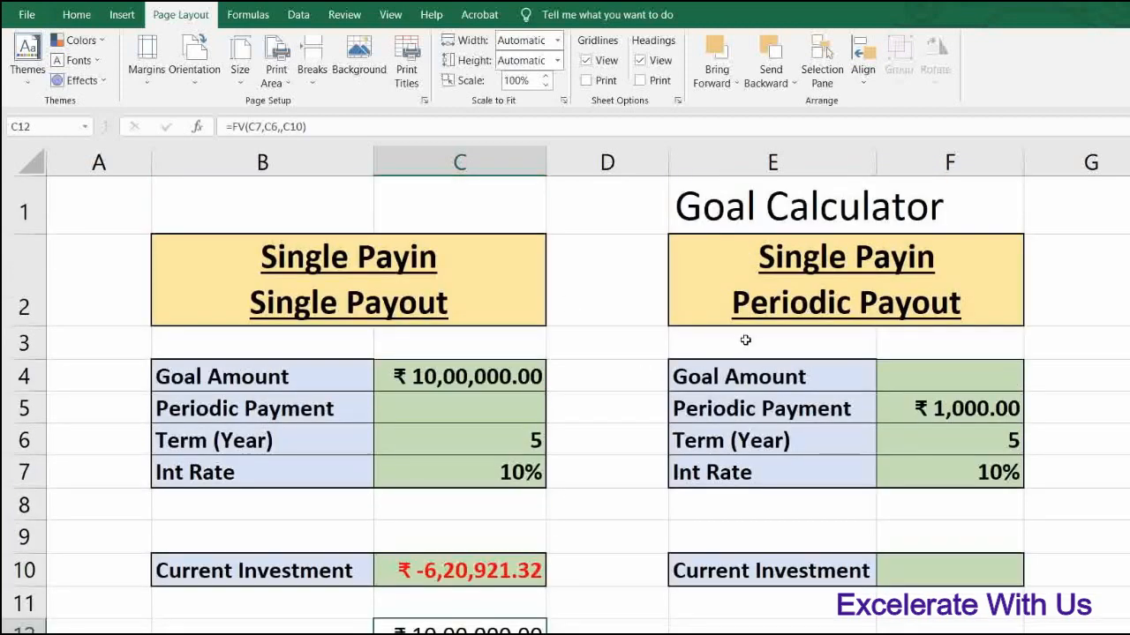
{"action": "left_click", "coordinate": [770, 301]}
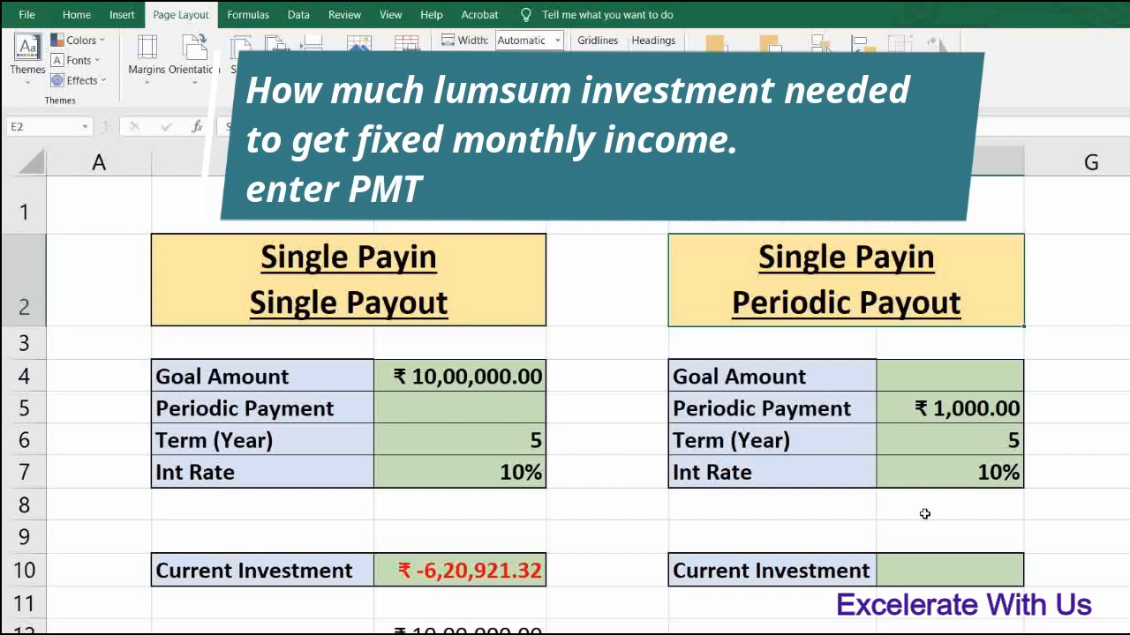
{"action": "left_click", "coordinate": [930, 578]}
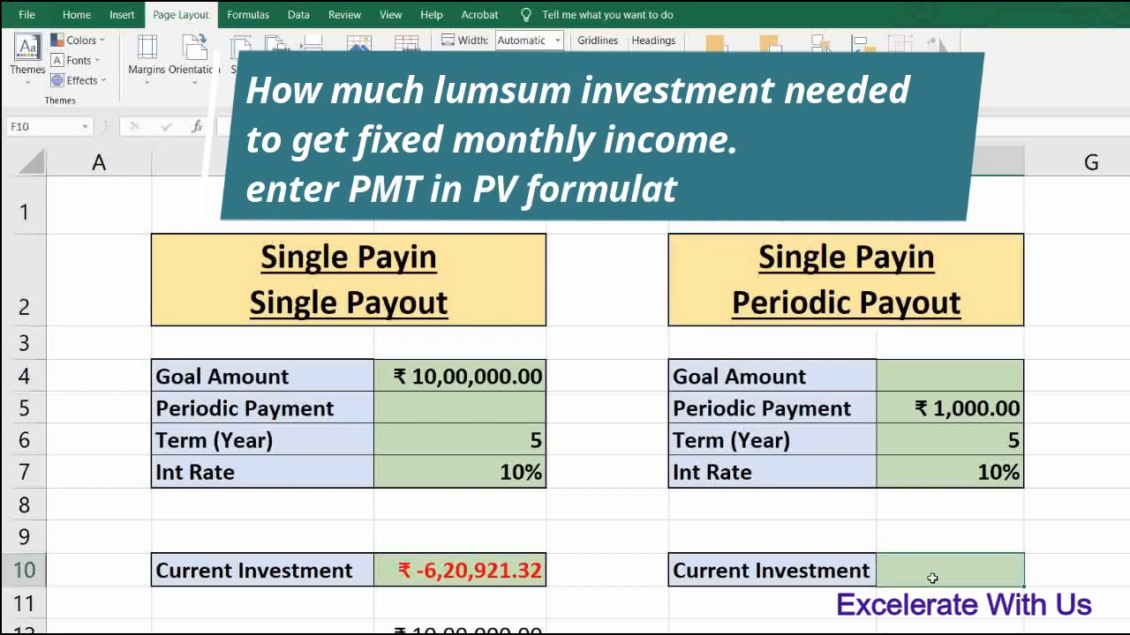
{"action": "left_click", "coordinate": [947, 413]}
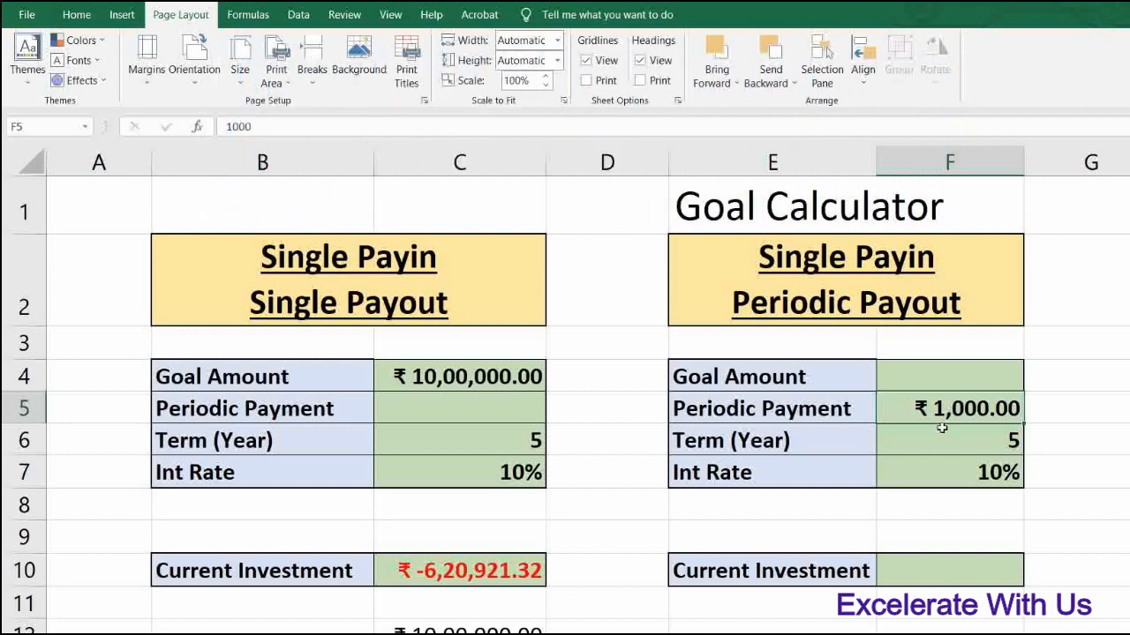
{"action": "left_click", "coordinate": [929, 569]}
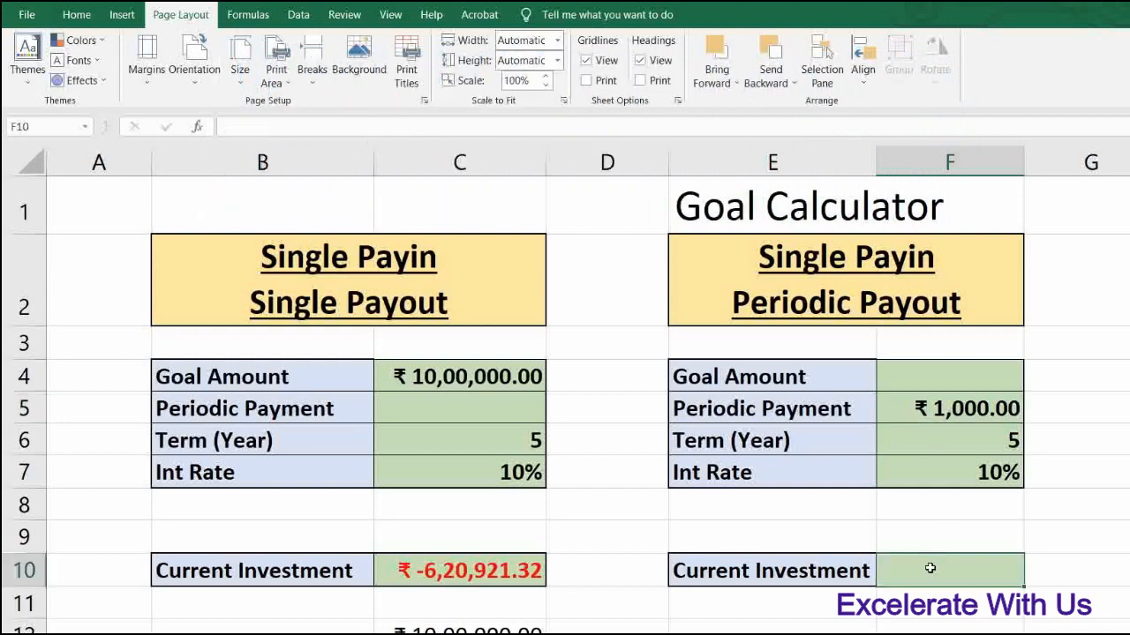
{"action": "type", "text": "="}
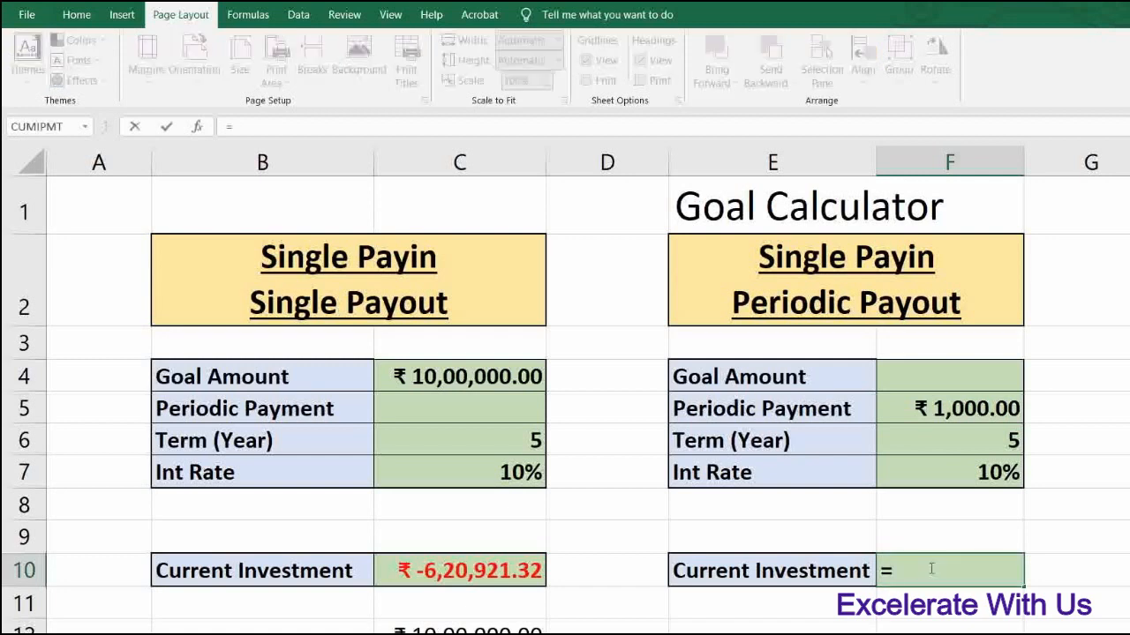
{"action": "type", "text": "pv"}
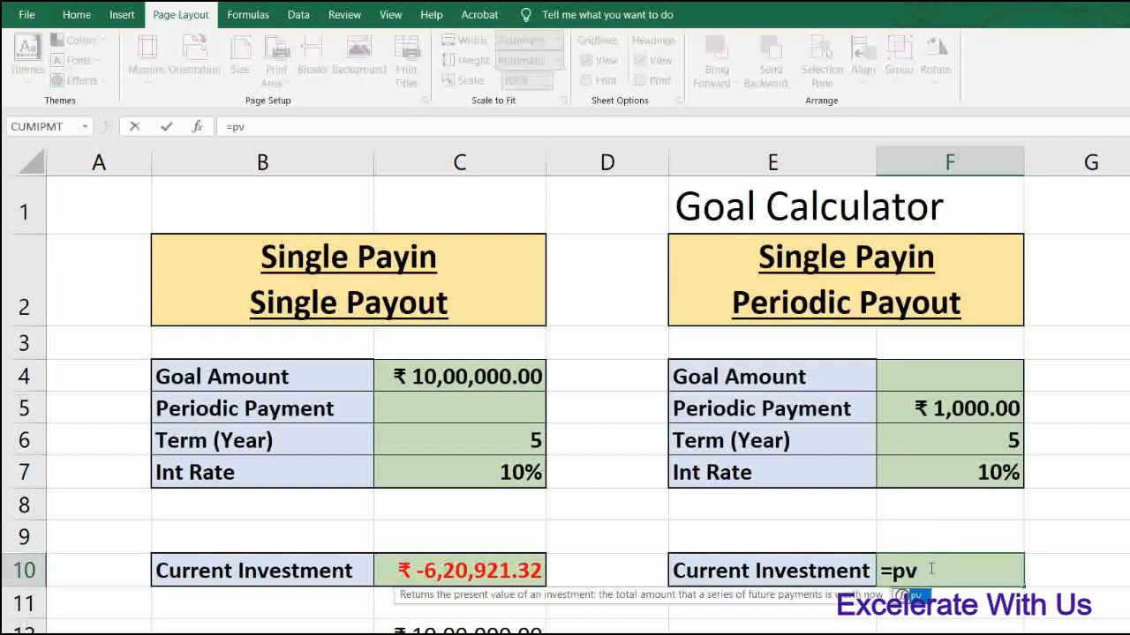
{"action": "type", "text": "("}
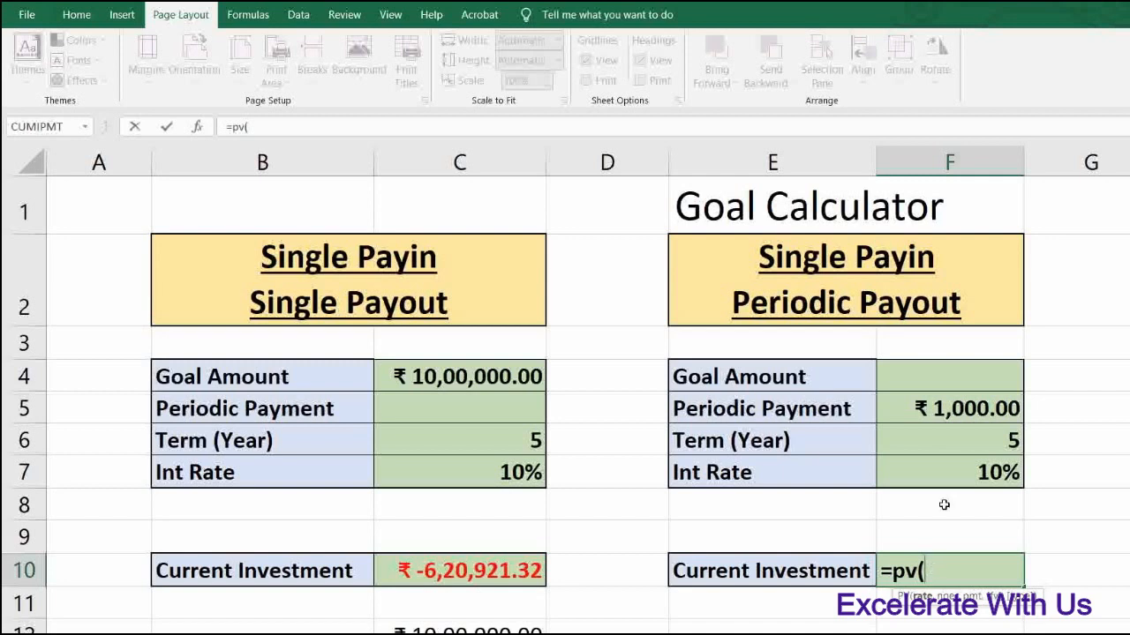
{"action": "left_click", "coordinate": [953, 475]}
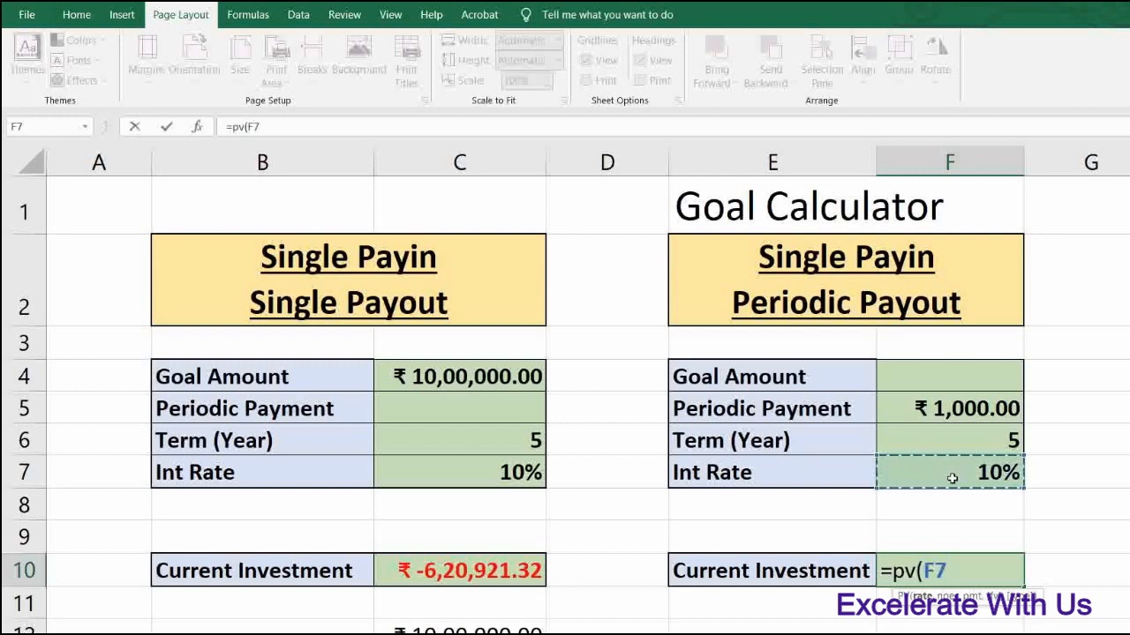
{"action": "type", "text": "/12"}
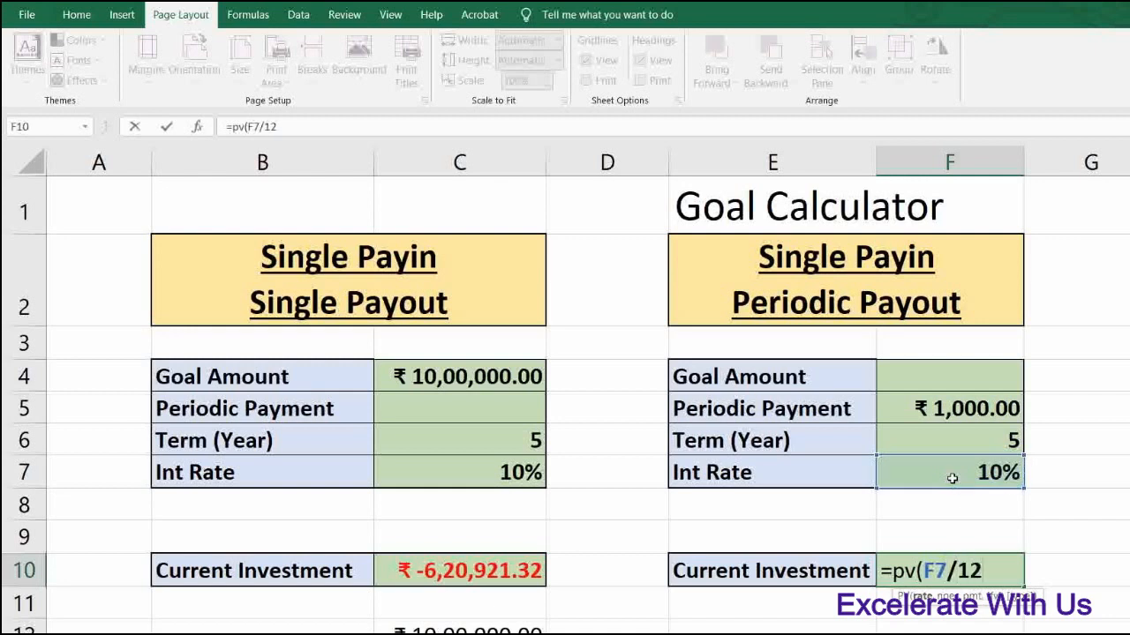
Complete the F10 PV formula with F6*12 as the number of periods and the periodic payment F5 as payment.
{"action": "type", "text": ","}
{"action": "left_click", "coordinate": [973, 434]}
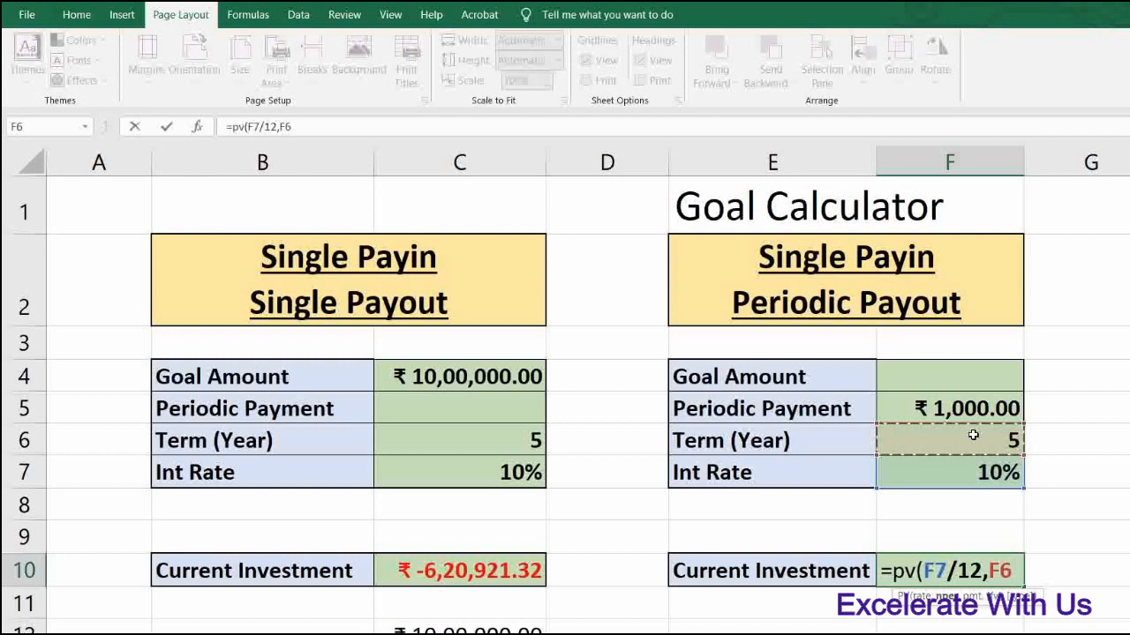
{"action": "type", "text": "*12"}
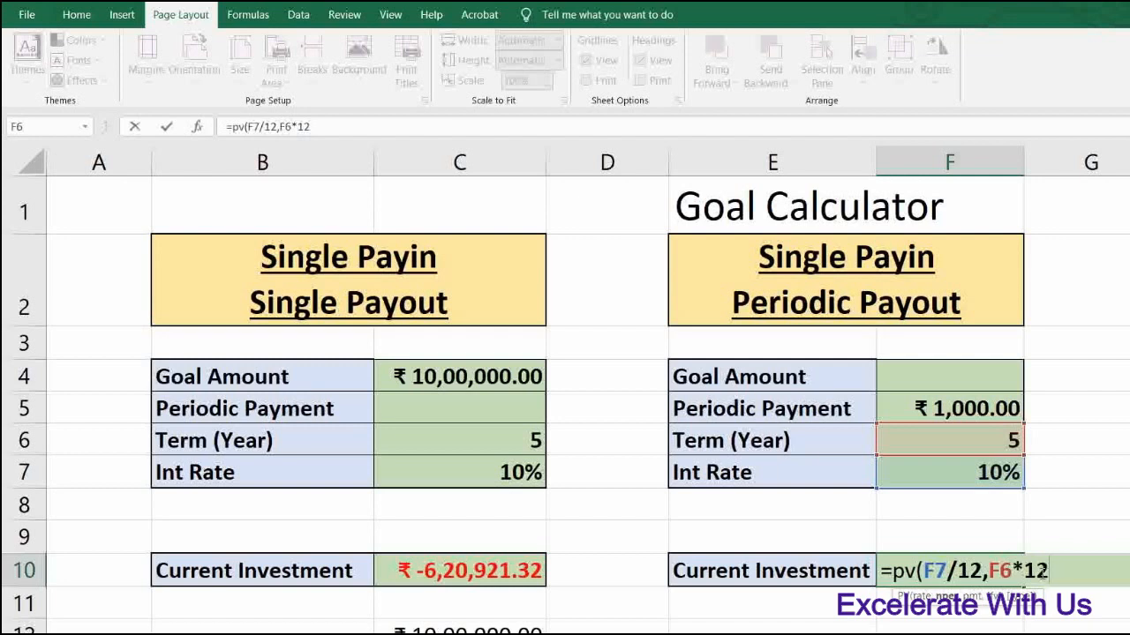
{"action": "type", "text": ","}
{"action": "type", "text": "1"}
{"action": "key", "text": "BackSpace"}
{"action": "left_click", "coordinate": [971, 399]}
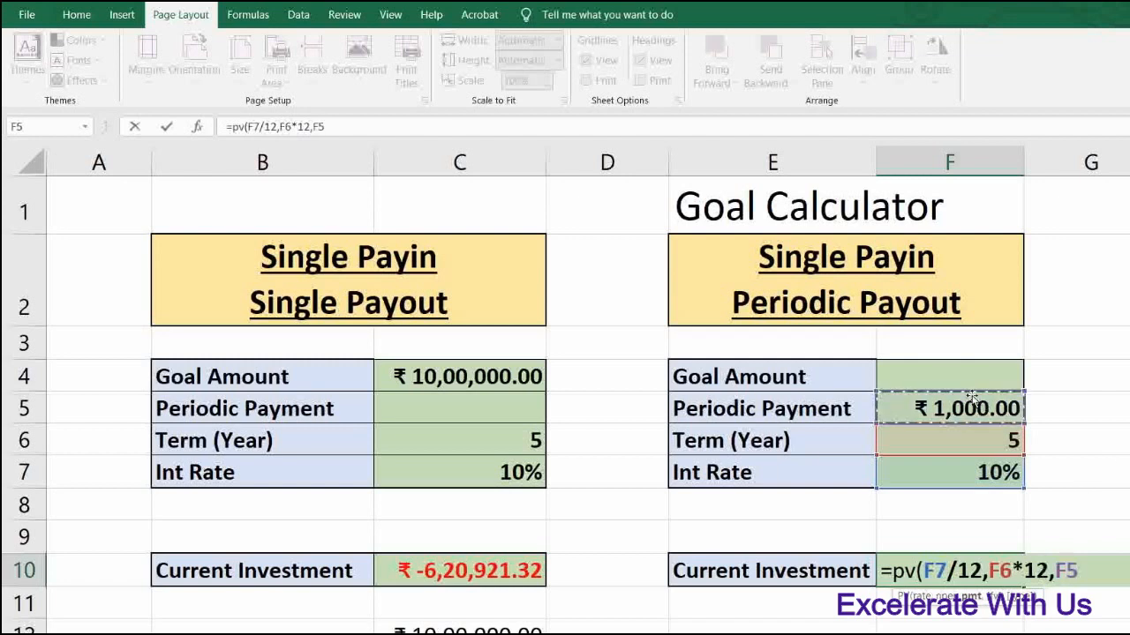
{"action": "type", "text": ")"}
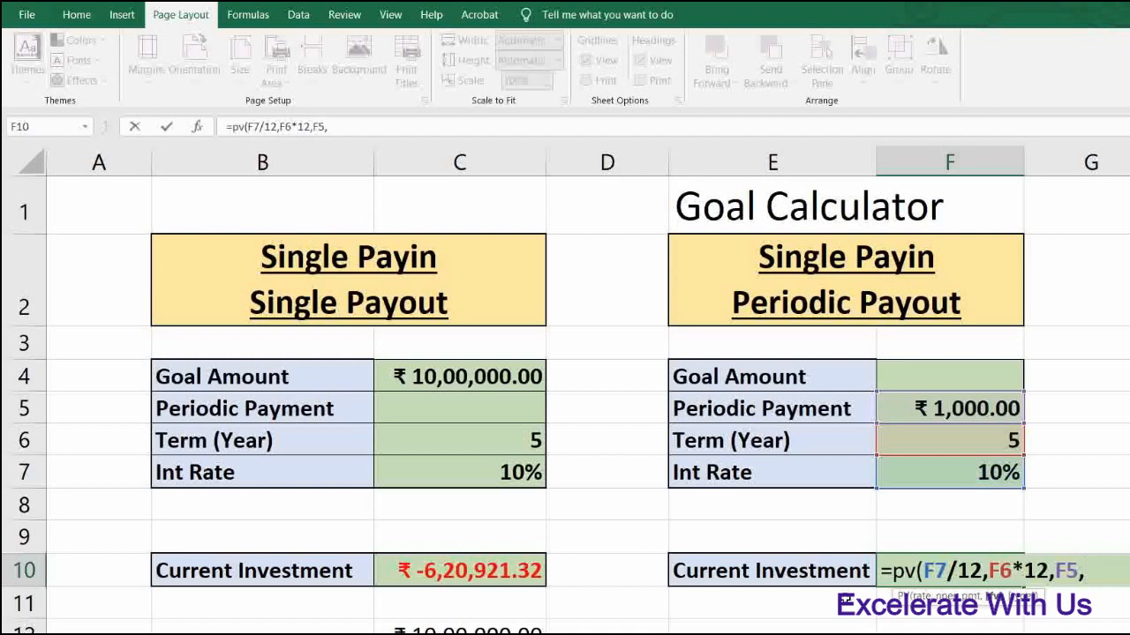
{"action": "key", "text": "BackSpace"}
{"action": "type", "text": ")"}
{"action": "key", "text": "Return"}
{"action": "key", "text": "Up"}
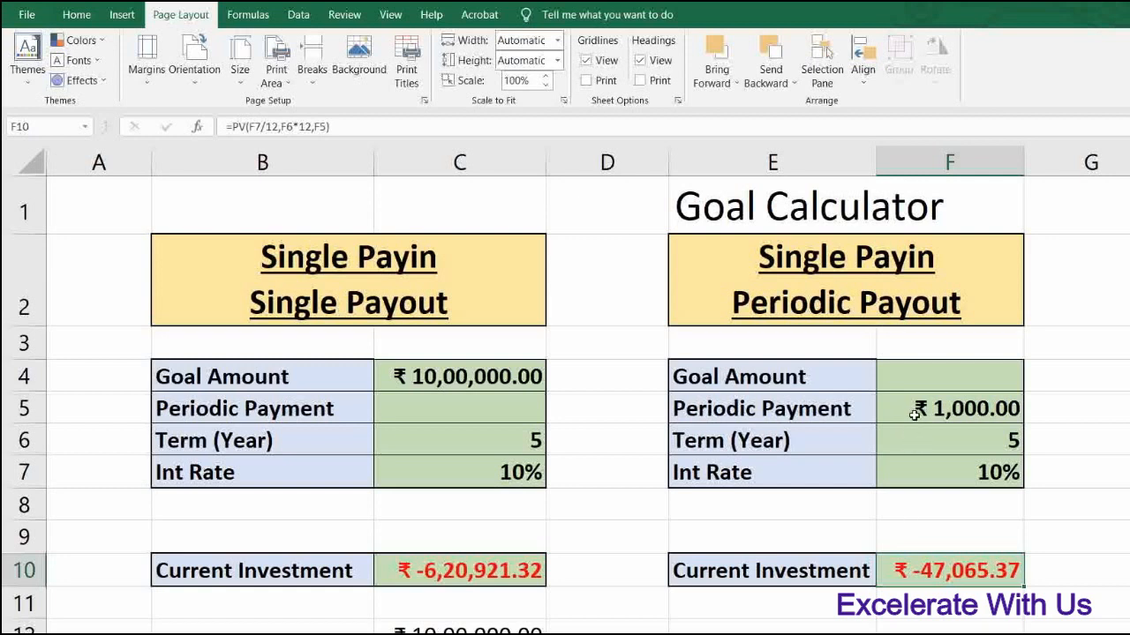
Start a PMT formula in F12 to cross-check the periodic payment, with the monthly rate F7/12.
{"action": "scroll", "coordinate": [915, 419], "scroll_direction": "down", "scroll_amount": 1}
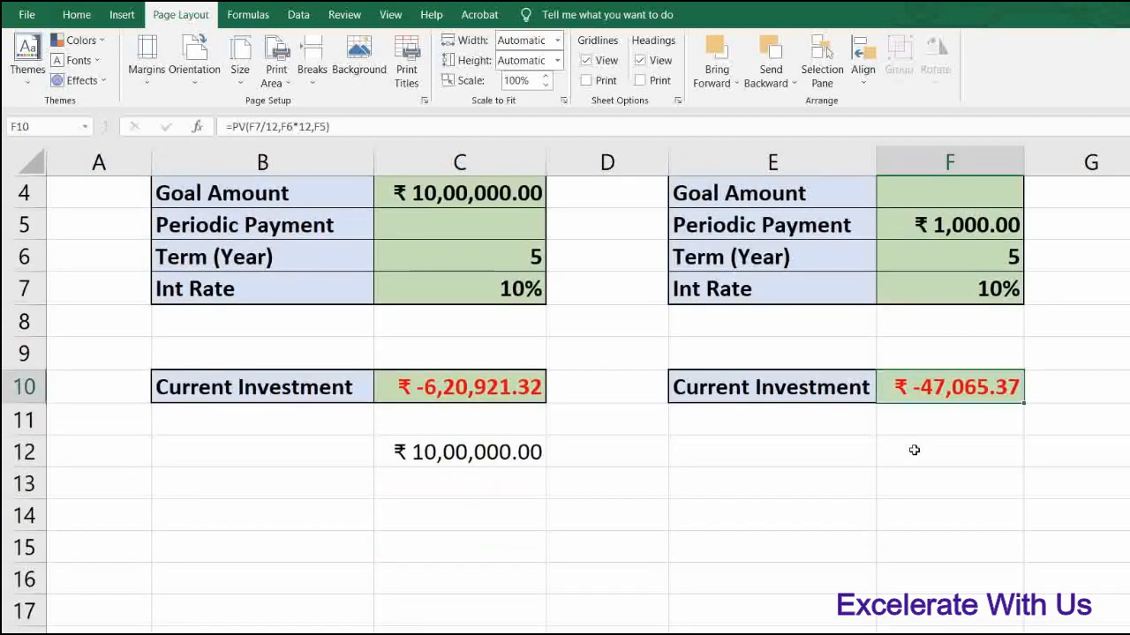
{"action": "left_click", "coordinate": [913, 451]}
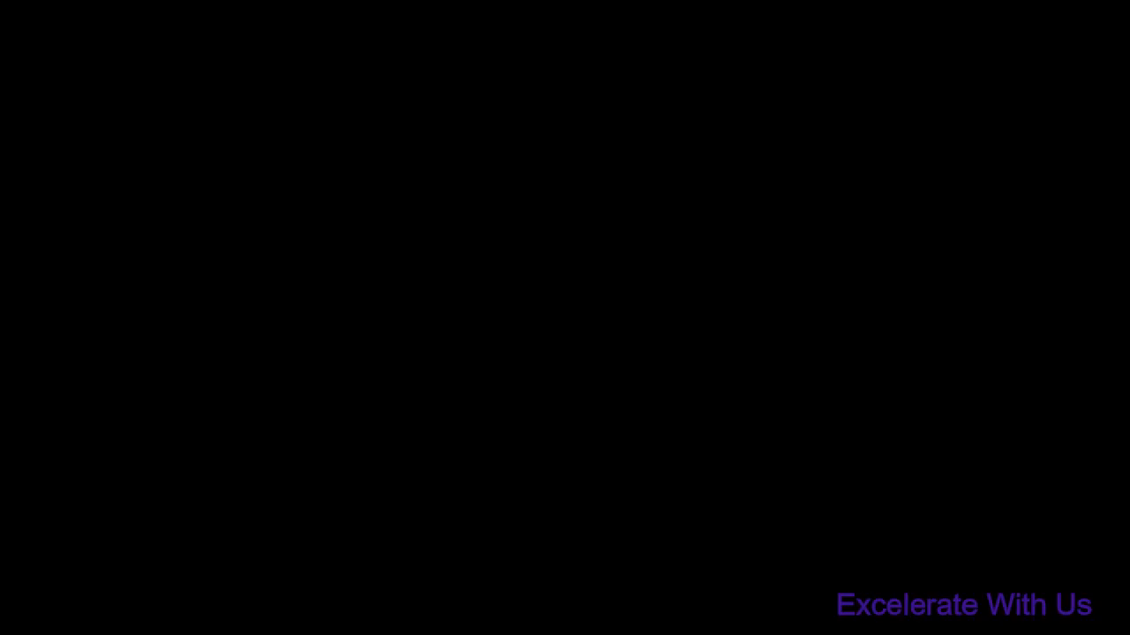
{"action": "type", "text": "="}
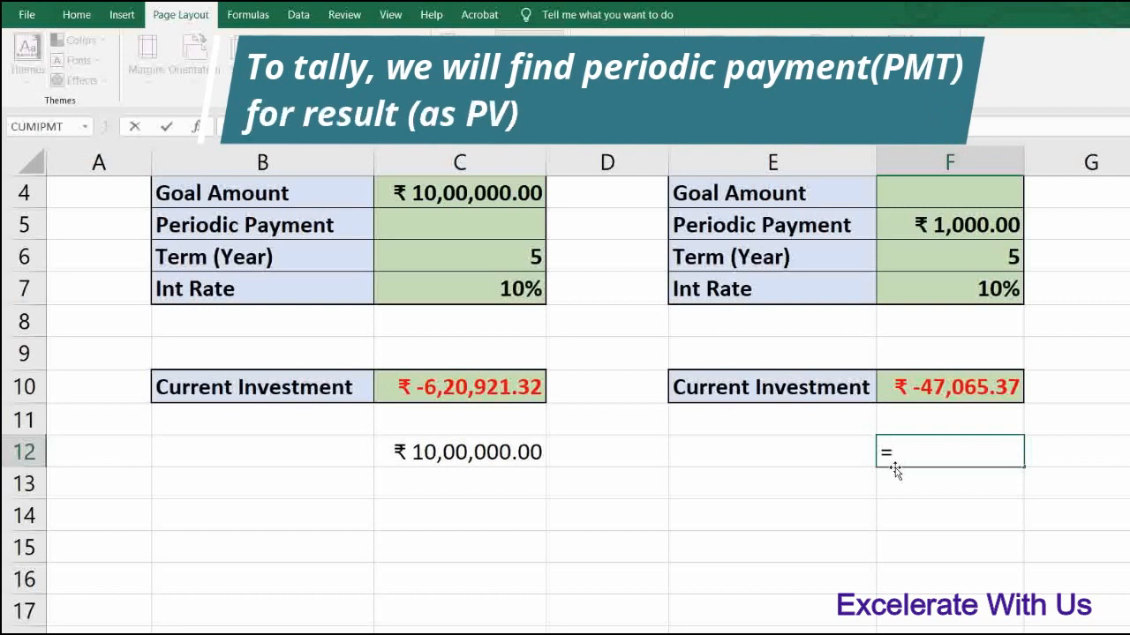
{"action": "type", "text": "pm"}
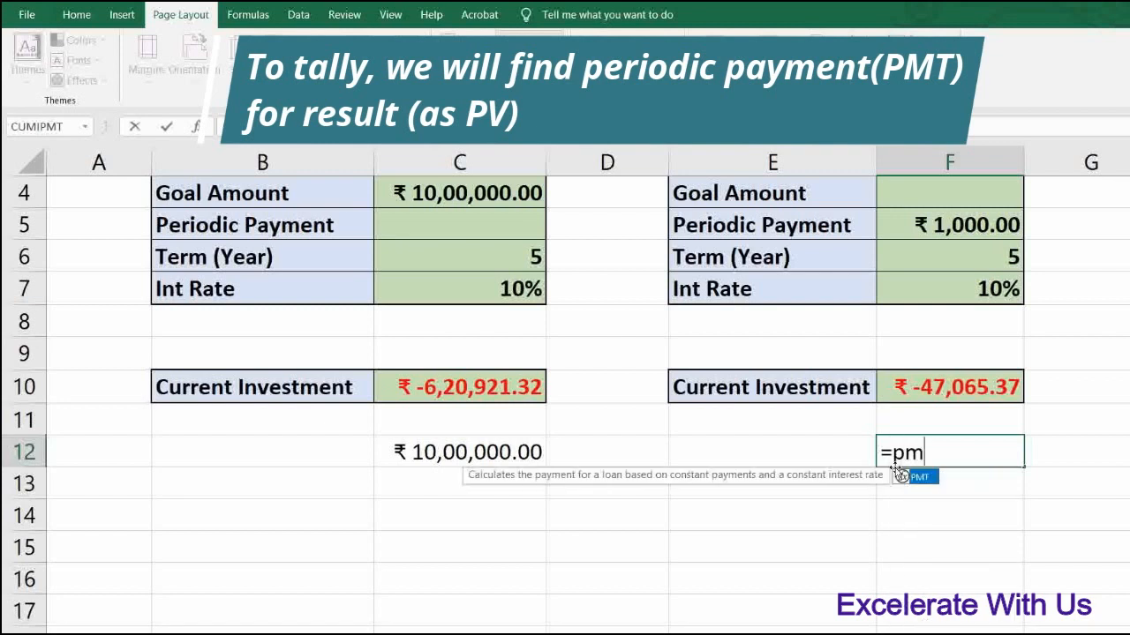
{"action": "type", "text": "t"}
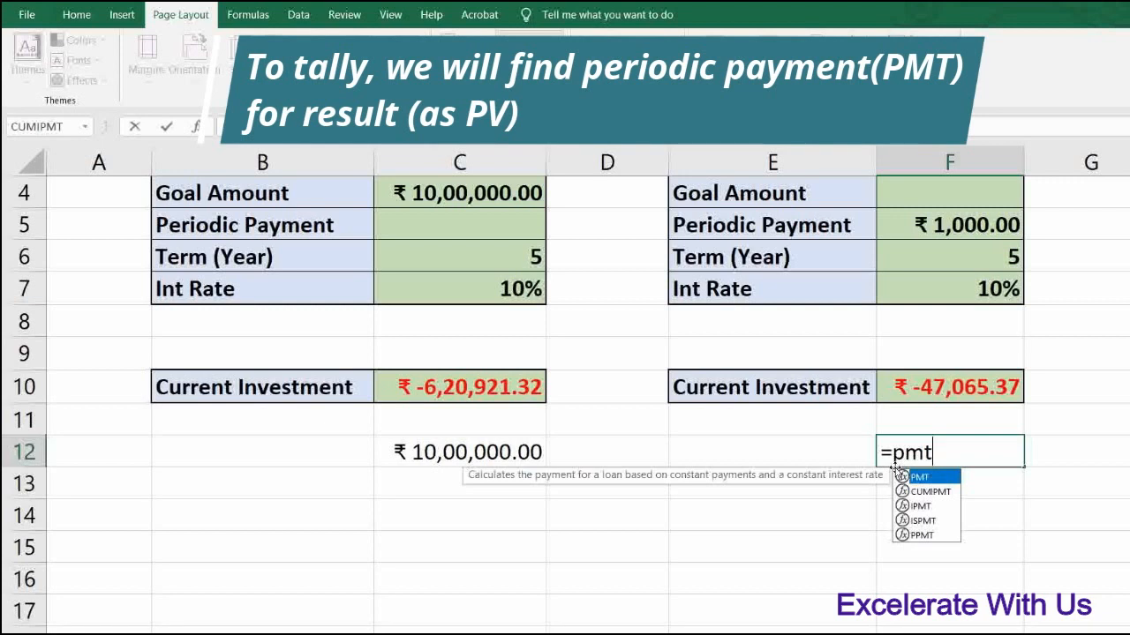
{"action": "type", "text": "("}
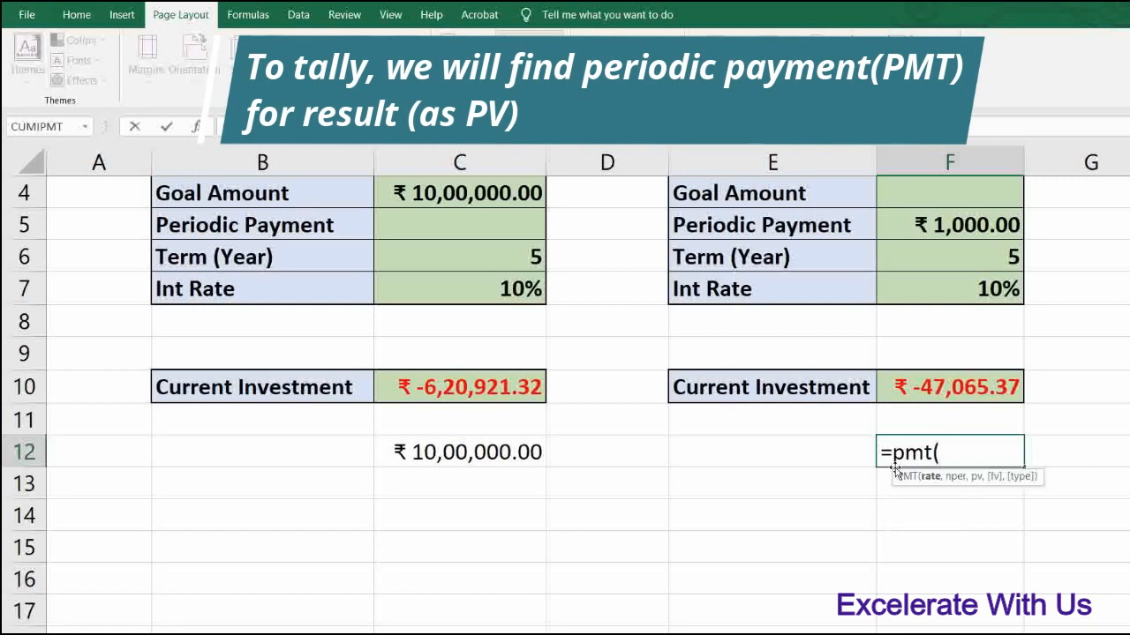
{"action": "left_click", "coordinate": [933, 293]}
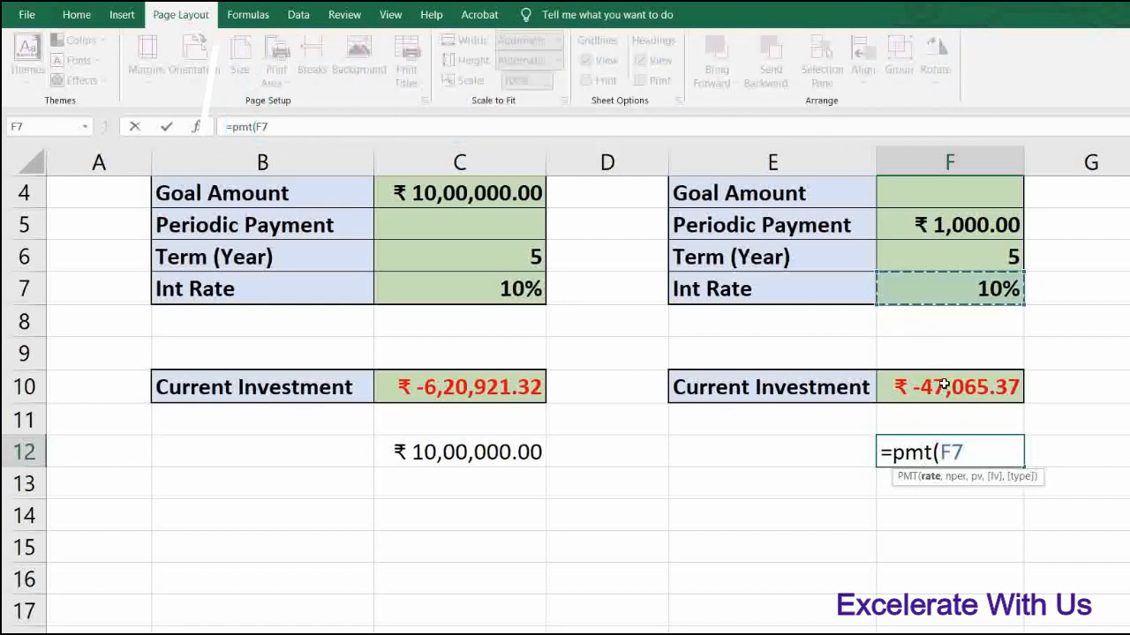
{"action": "type", "text": "/12,"}
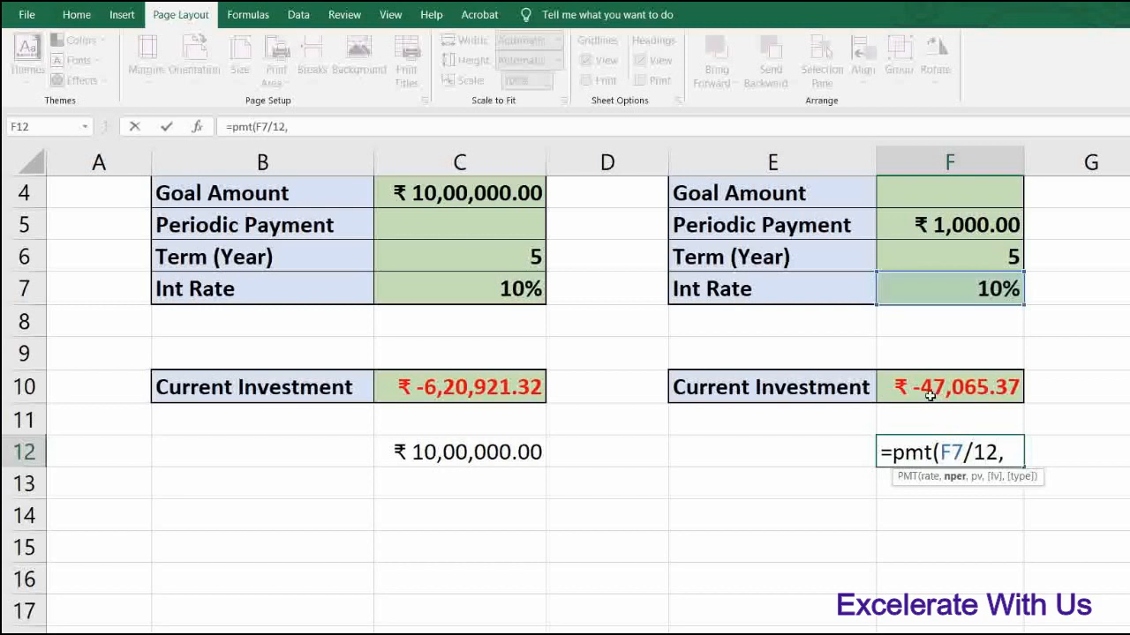
Complete the F12 PMT formula with F6*12 as the number of periods and the current investment F10 as present value.
{"action": "left_click", "coordinate": [977, 258]}
{"action": "type", "text": "*12"}
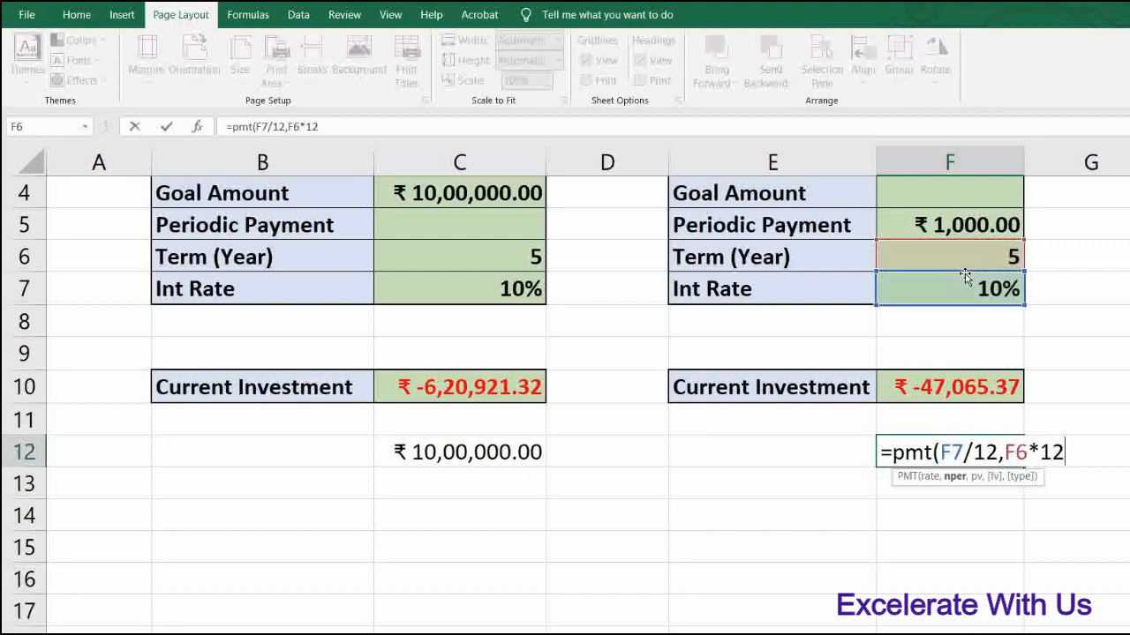
{"action": "type", "text": ","}
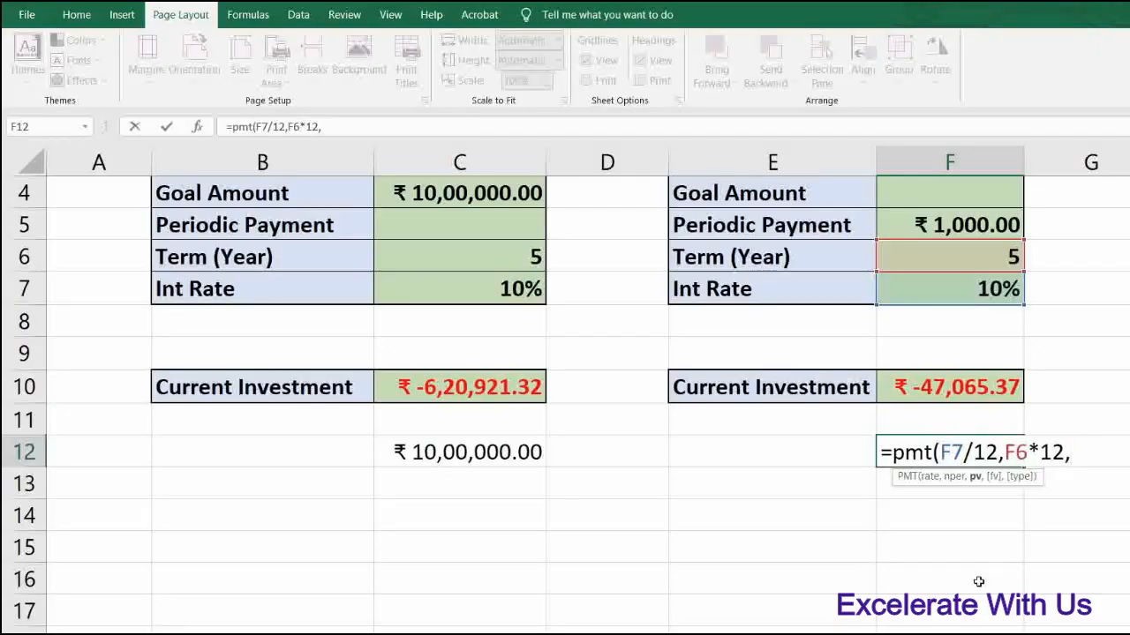
{"action": "left_click", "coordinate": [920, 386]}
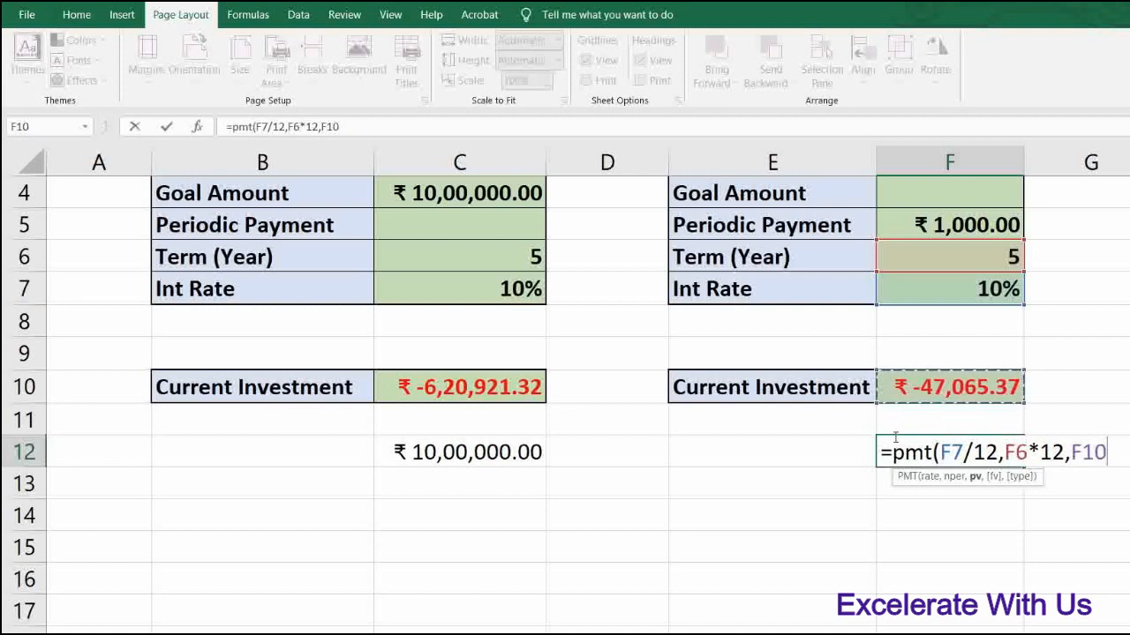
{"action": "type", "text": ")"}
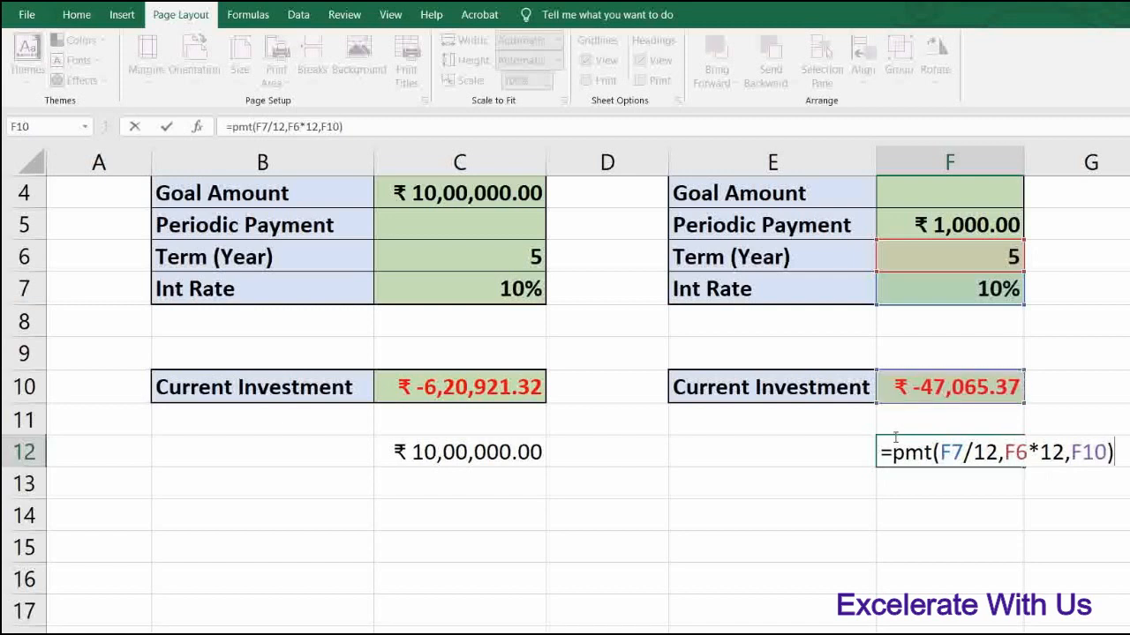
{"action": "key", "text": "Return"}
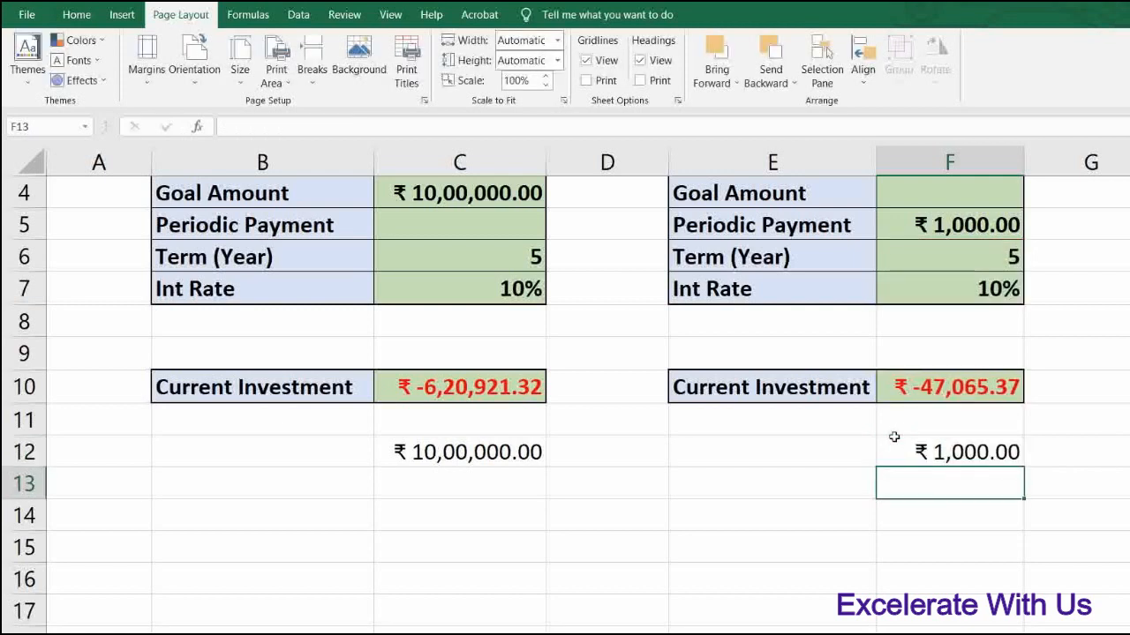
{"action": "left_click", "coordinate": [896, 441]}
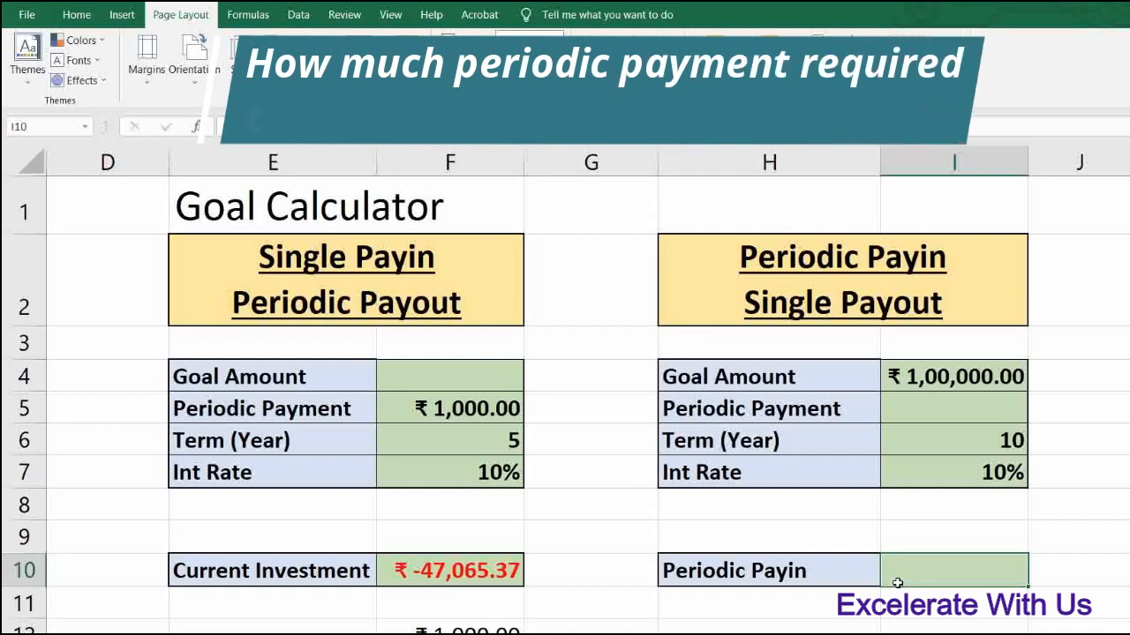
Set the term in I6 of the Periodic Payin Single Payout table to 5 years.
{"action": "double_click", "coordinate": [886, 447]}
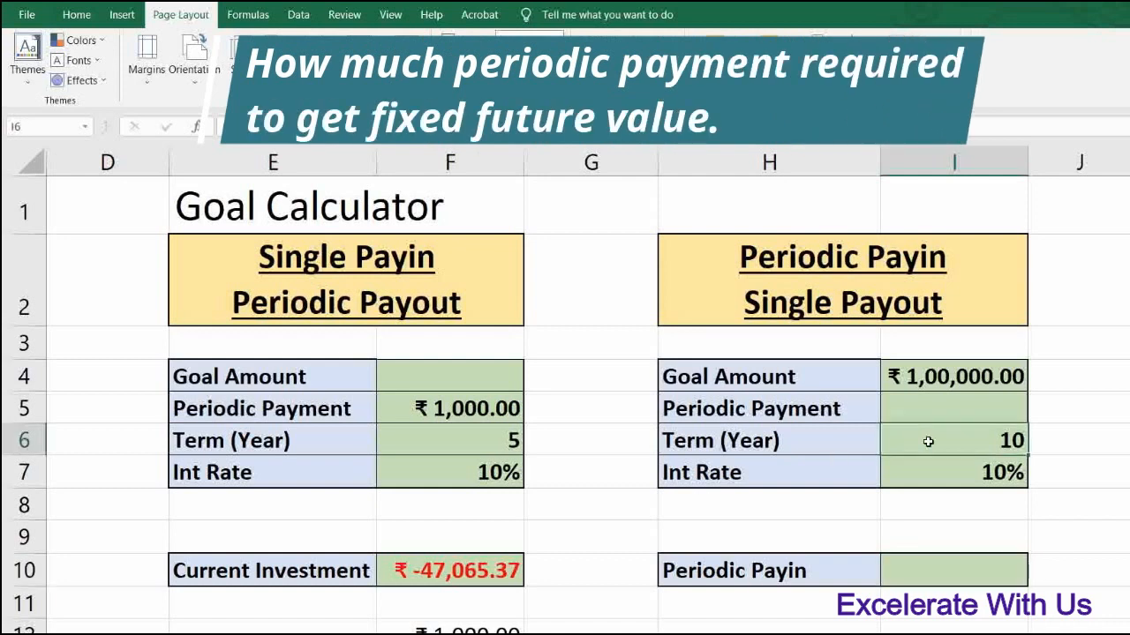
{"action": "key", "text": "BackSpace"}
{"action": "key", "text": "BackSpace"}
{"action": "type", "text": "5"}
{"action": "key", "text": "Return"}
{"action": "key", "text": "Up"}
{"action": "key", "text": "Up"}
{"action": "key", "text": "Up"}
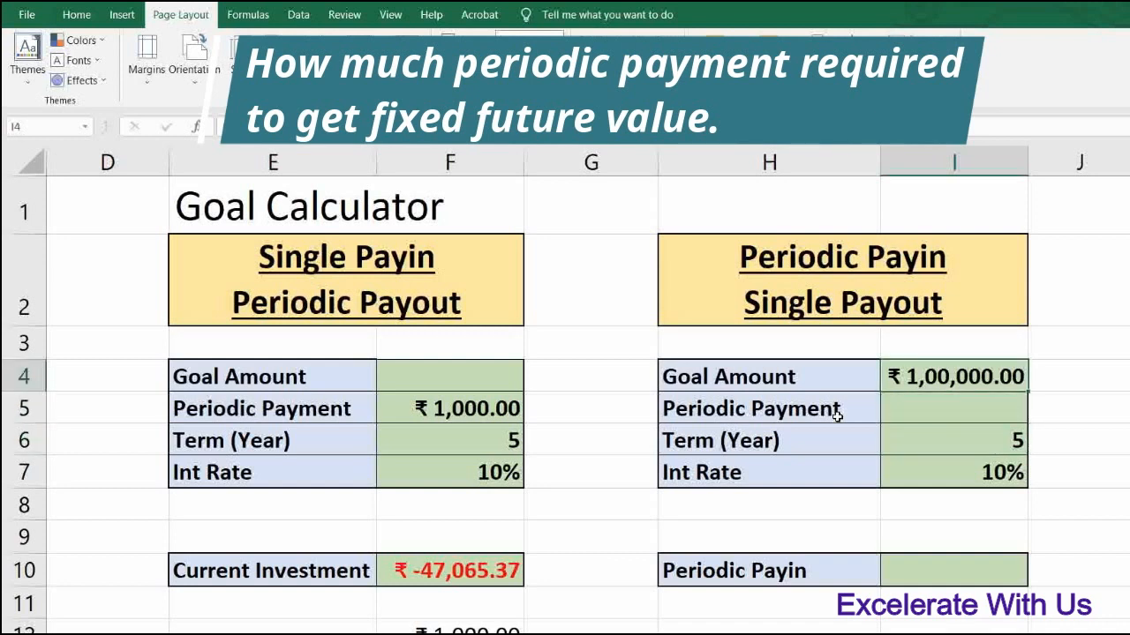
{"action": "key", "text": "Down"}
{"action": "key", "text": "Down"}
{"action": "key", "text": "Down"}
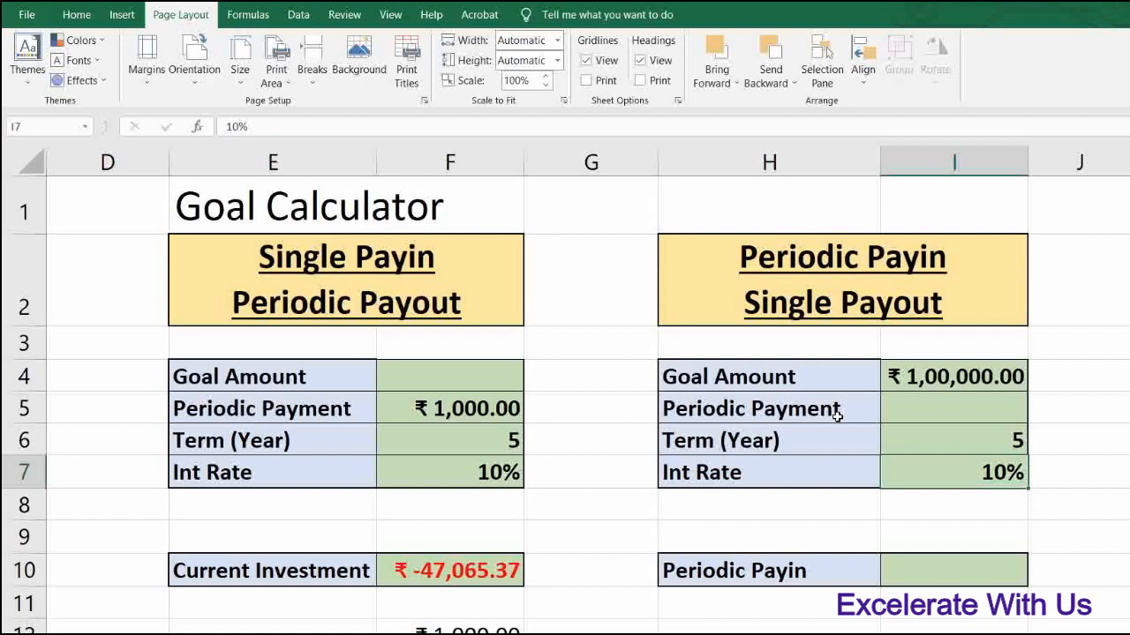
Start a PMT formula in I10 for the periodic payin, with the quarterly rate I7/4.
{"action": "left_click", "coordinate": [906, 578]}
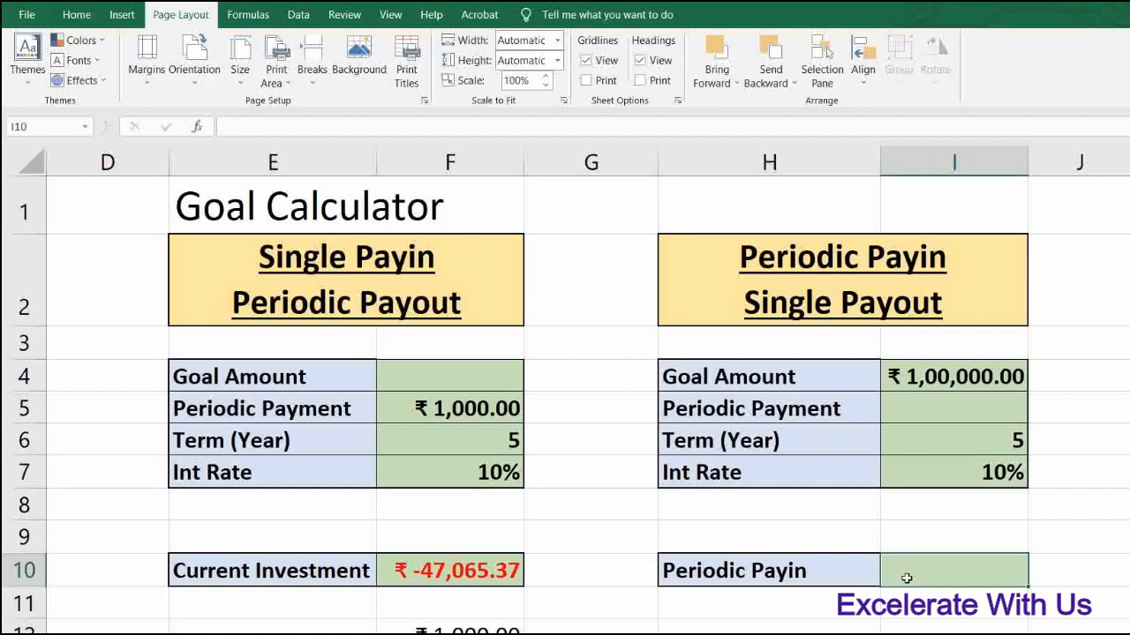
{"action": "double_click", "coordinate": [906, 579]}
{"action": "type", "text": "="}
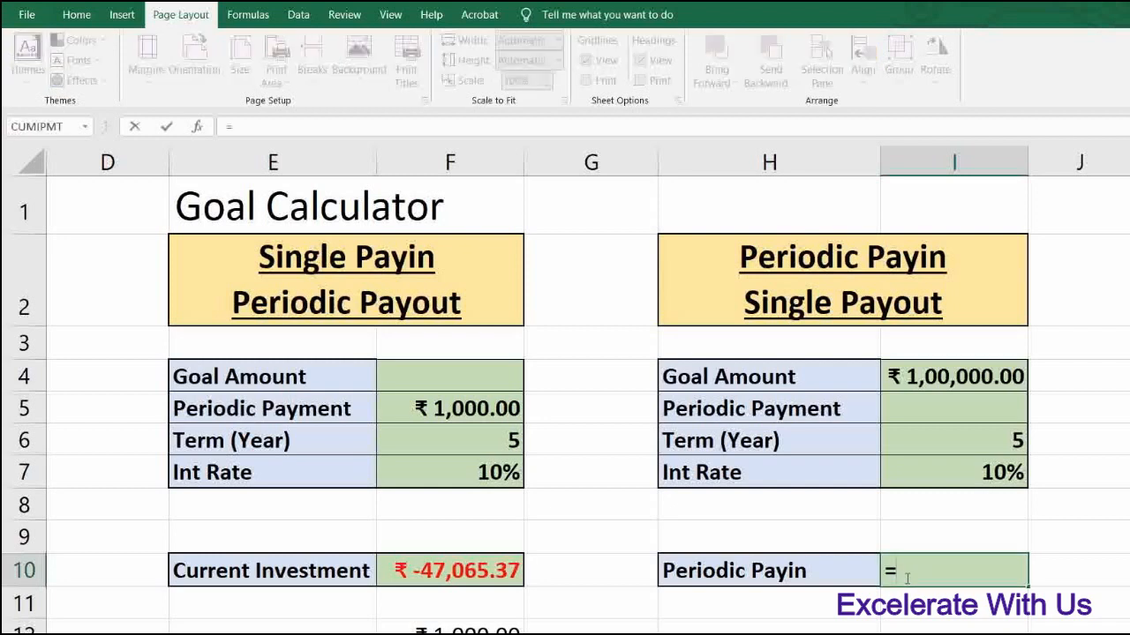
{"action": "type", "text": "pm"}
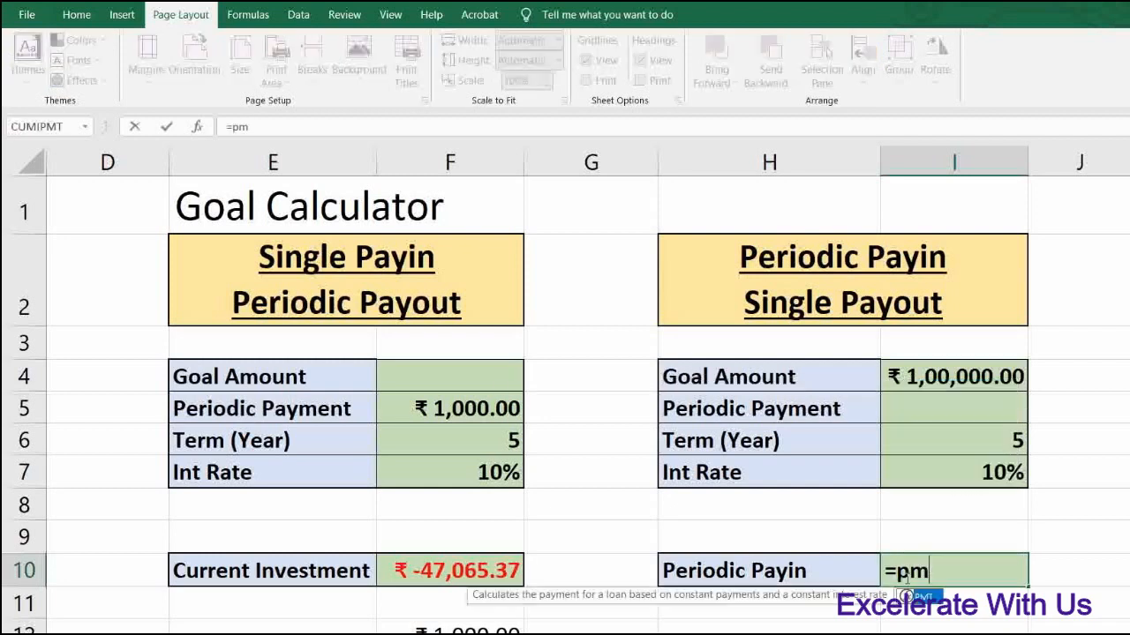
{"action": "type", "text": "t"}
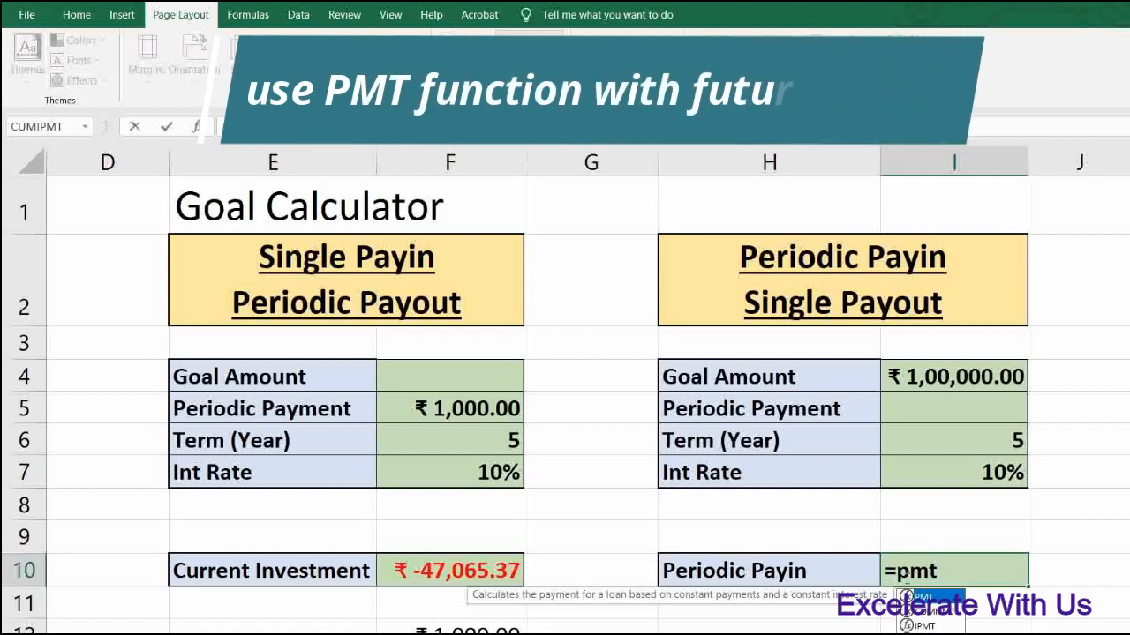
{"action": "type", "text": "("}
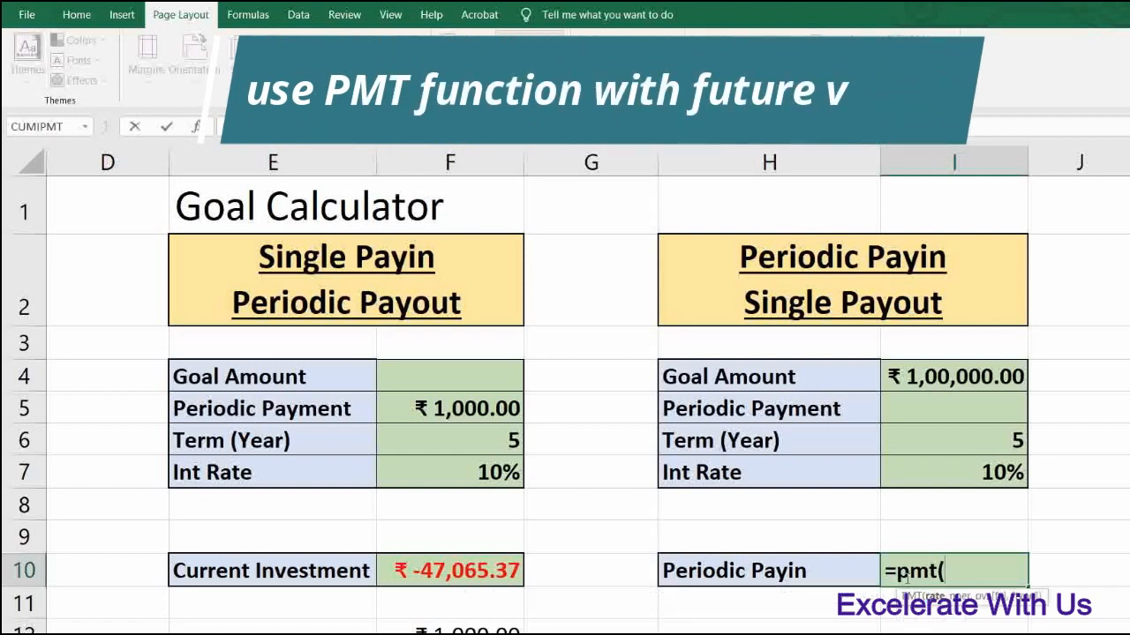
{"action": "left_click", "coordinate": [934, 469]}
{"action": "type", "text": "/4,"}
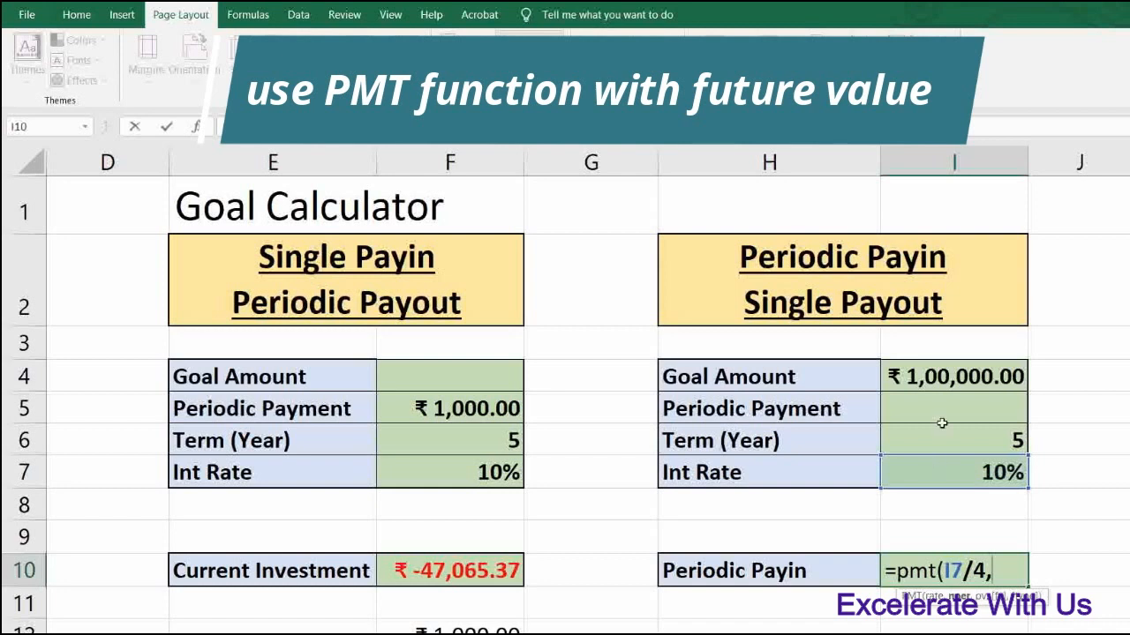
Complete the I10 PMT formula with I6*4 periods, no present value, goal amount I4 as future value and type 1 for beginning-of-period payments.
{"action": "left_click", "coordinate": [932, 436]}
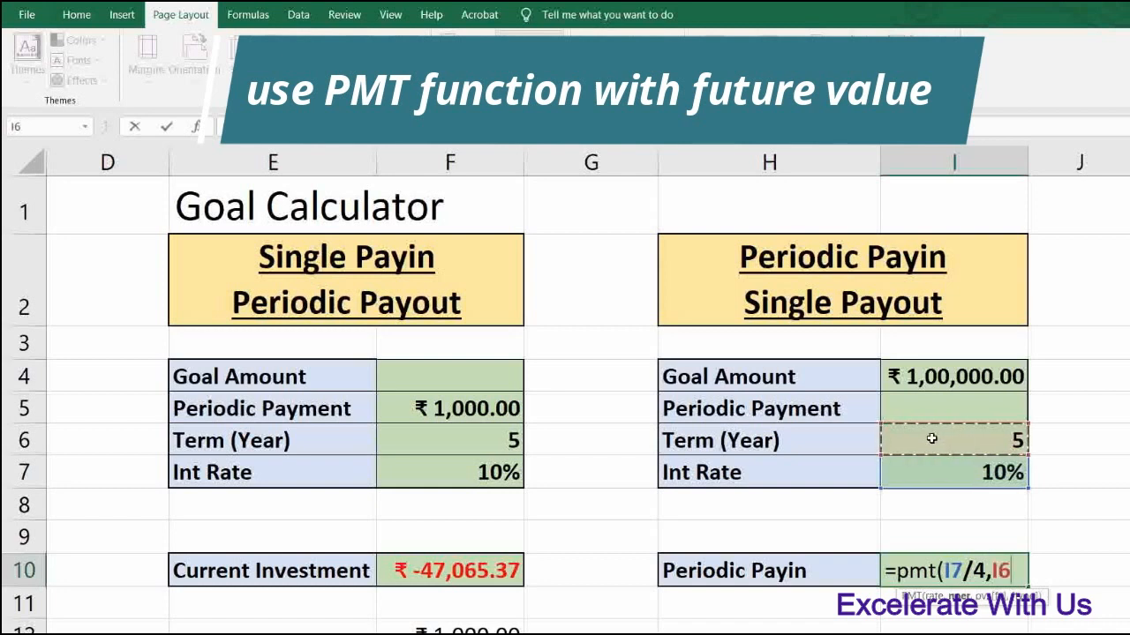
{"action": "type", "text": "*4,"}
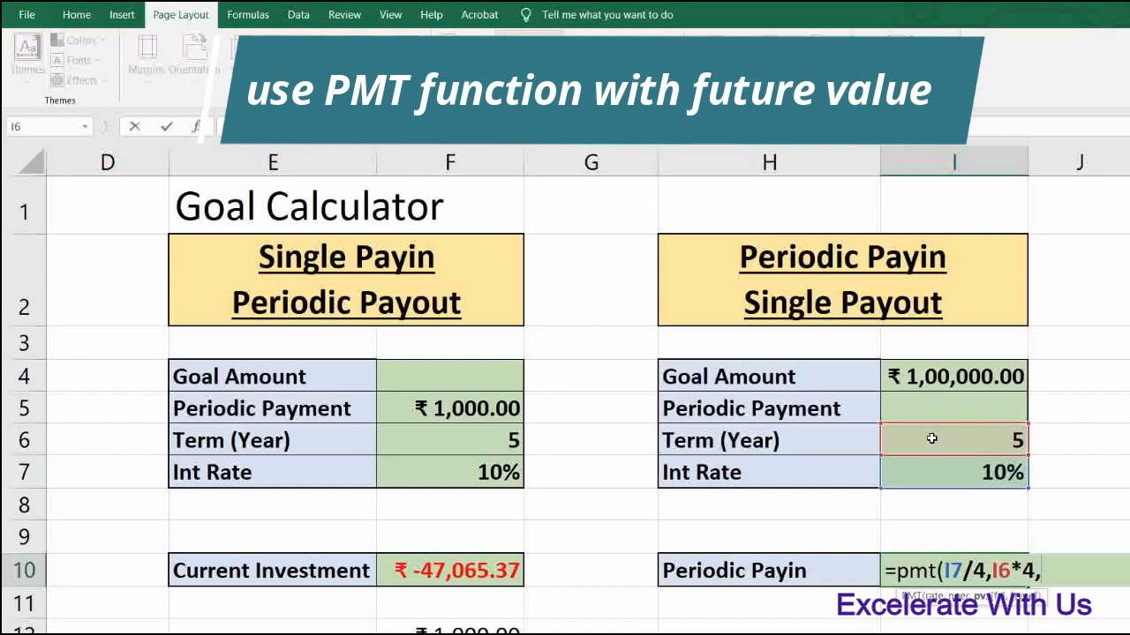
{"action": "type", "text": ","}
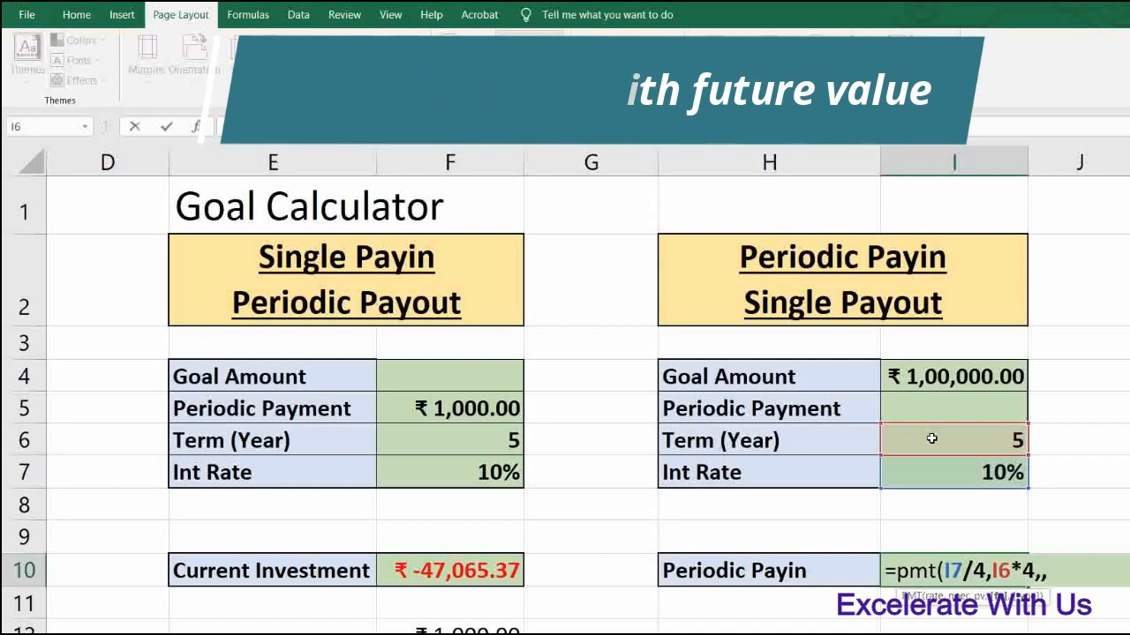
{"action": "left_click", "coordinate": [962, 371]}
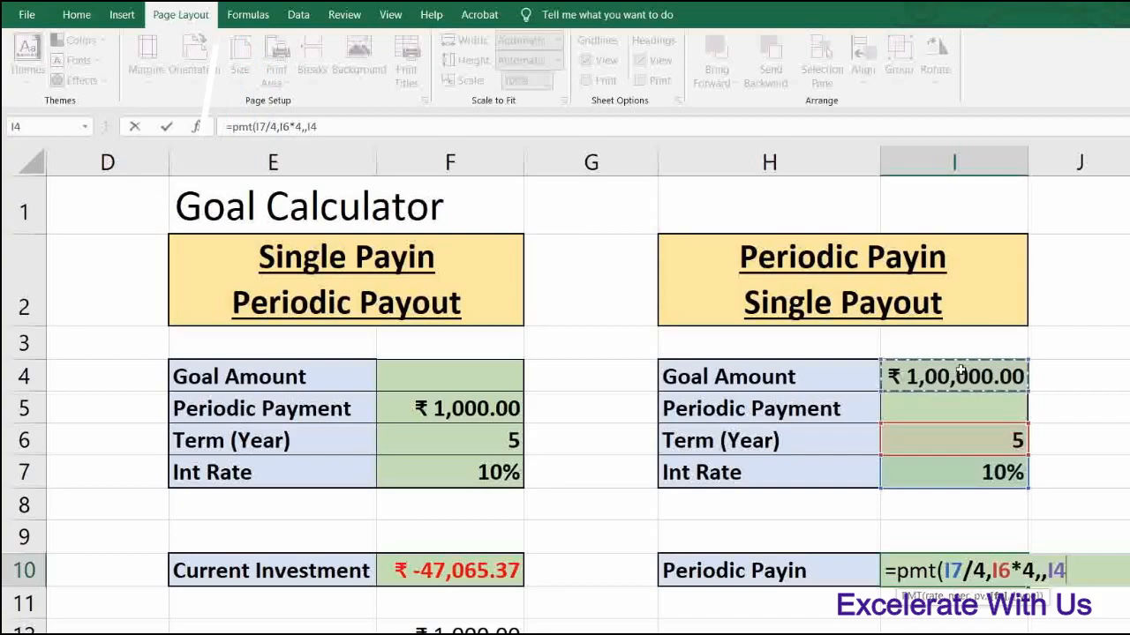
{"action": "type", "text": ","}
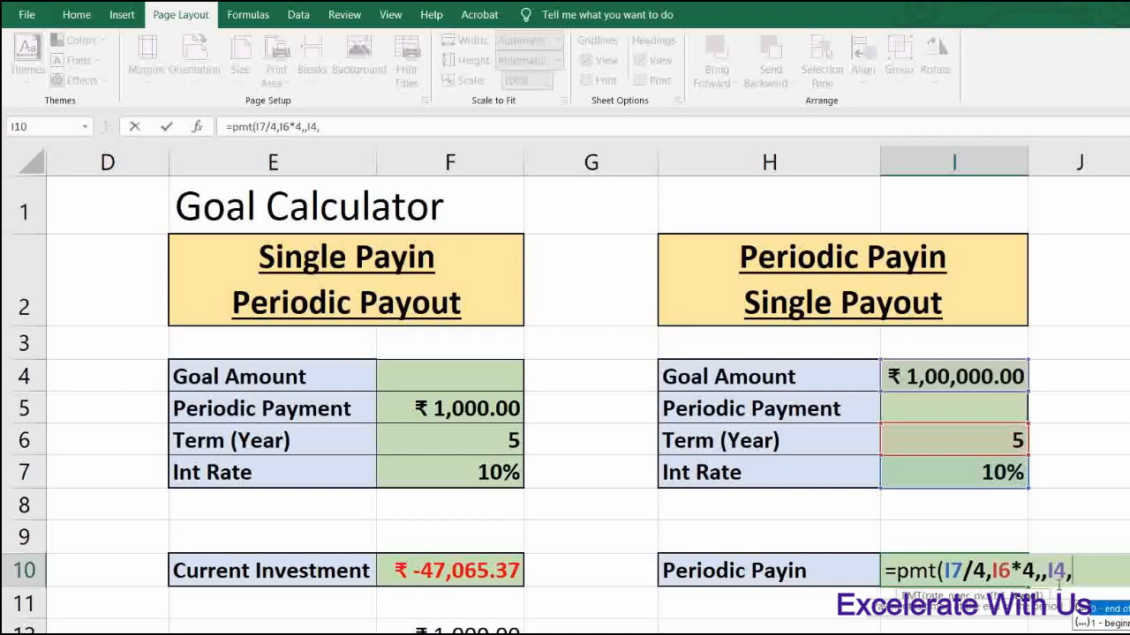
{"action": "left_click", "coordinate": [1104, 623]}
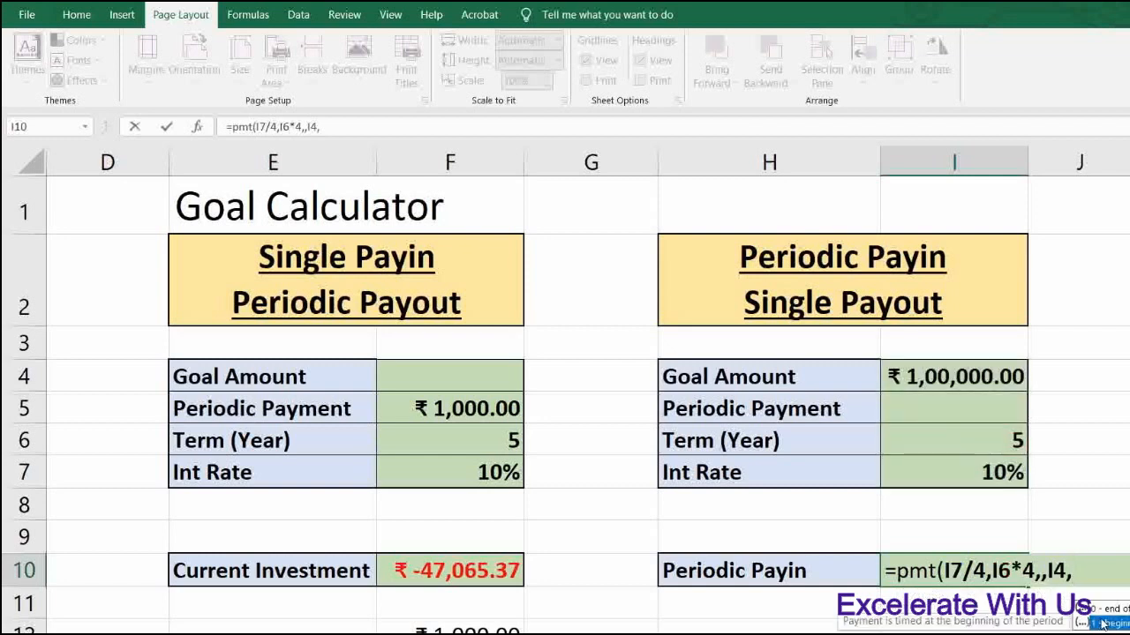
{"action": "left_click", "coordinate": [1087, 572]}
{"action": "type", "text": "1"}
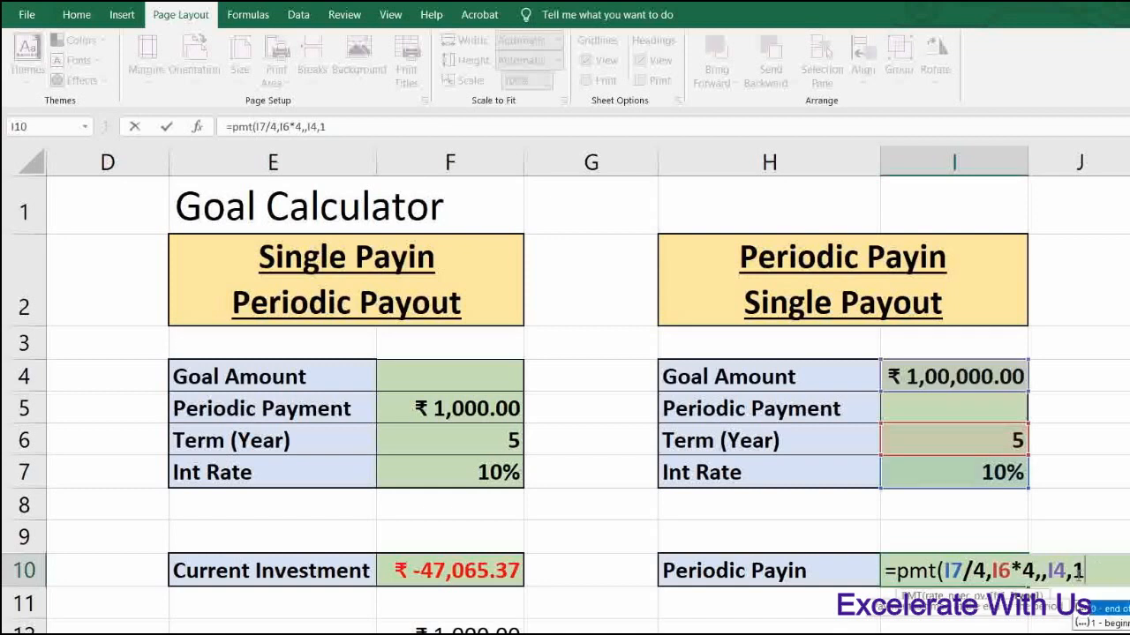
{"action": "type", "text": ")"}
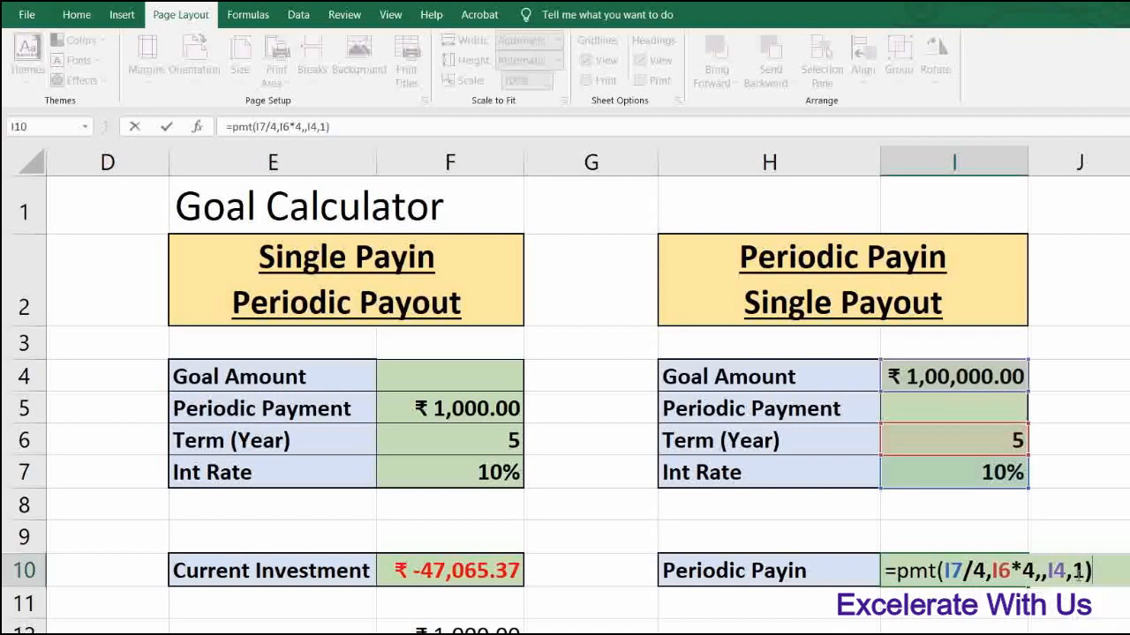
{"action": "key", "text": "Return"}
{"action": "key", "text": "Up"}
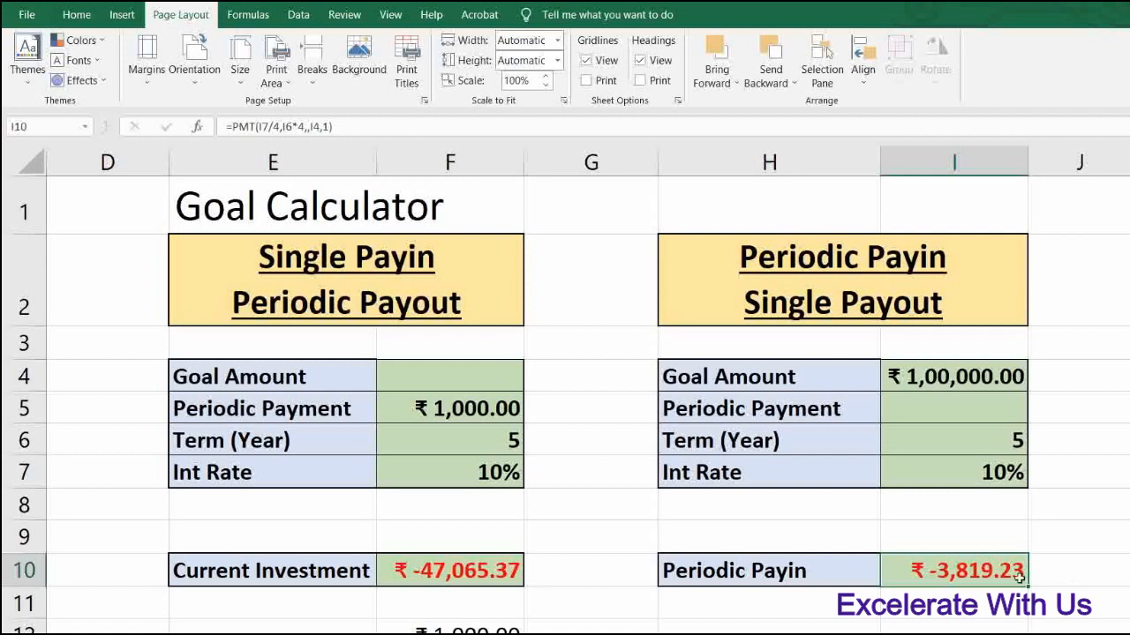
Start an FV formula in I12 to cross-check the goal amount, with the quarterly rate I7/4.
{"action": "left_click", "coordinate": [931, 374]}
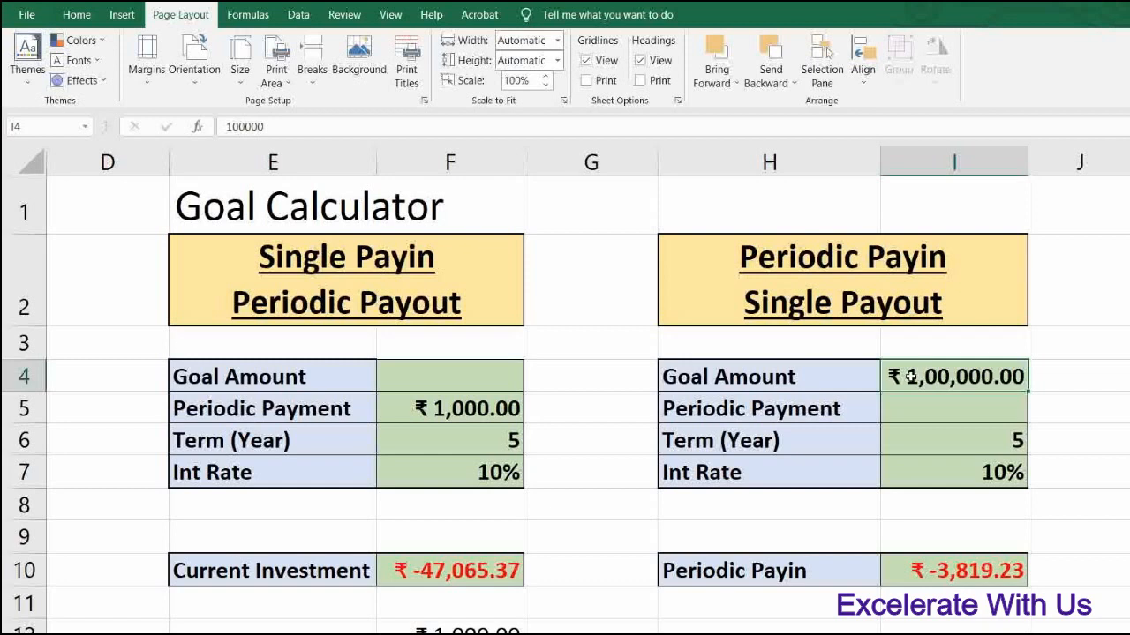
{"action": "scroll", "coordinate": [913, 458], "scroll_direction": "down", "scroll_amount": 1}
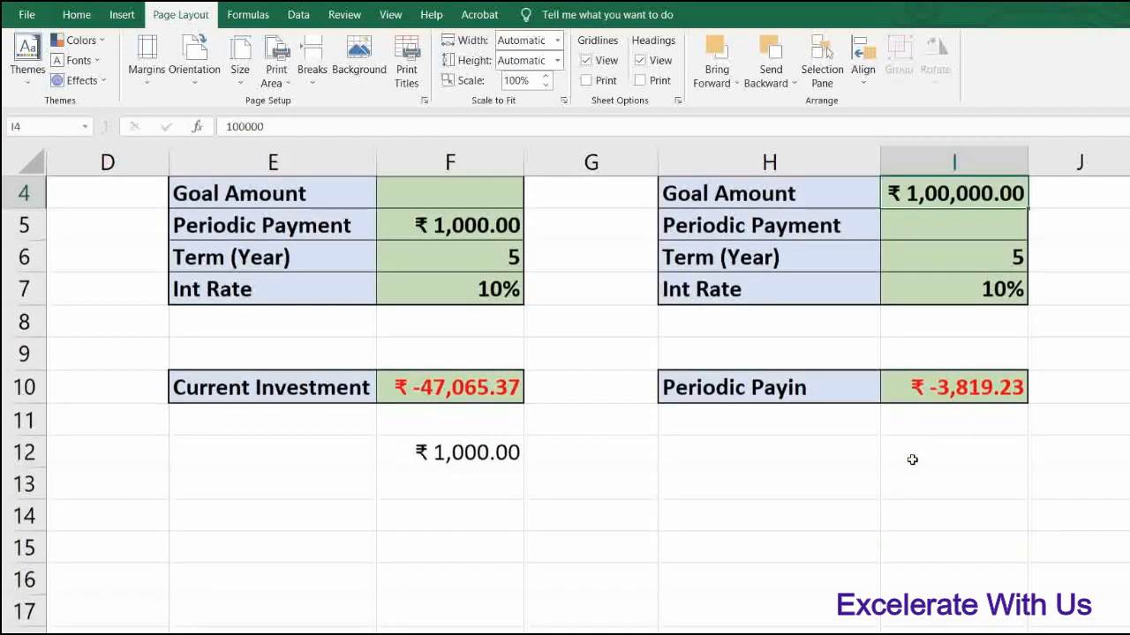
{"action": "left_click", "coordinate": [916, 451]}
{"action": "type", "text": "="}
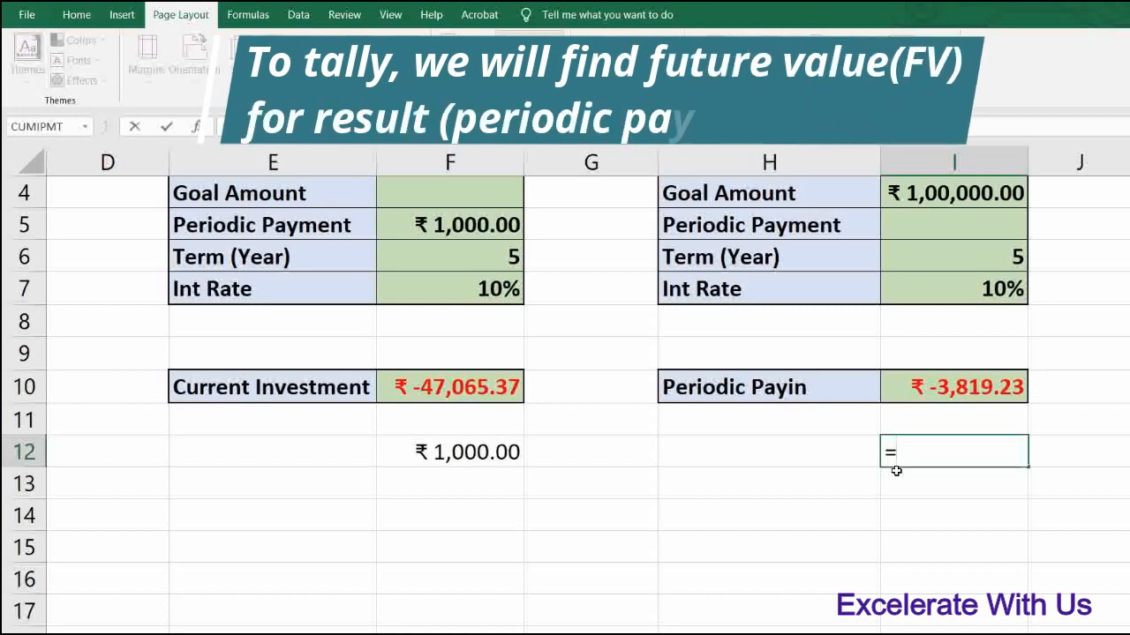
{"action": "type", "text": "fv"}
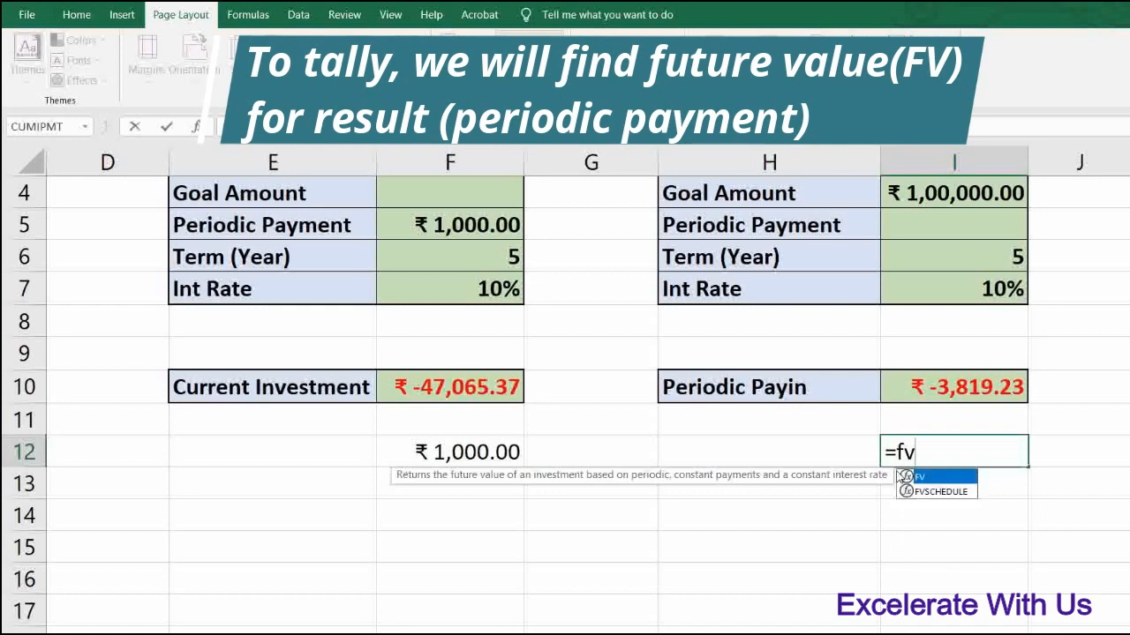
{"action": "type", "text": "("}
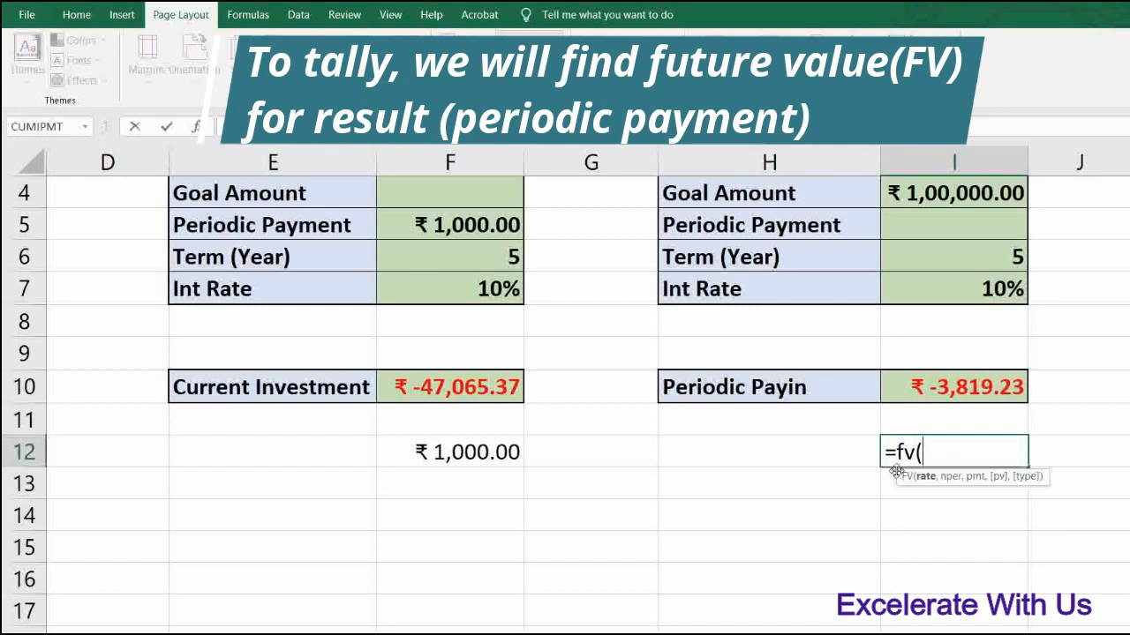
{"action": "left_click", "coordinate": [945, 290]}
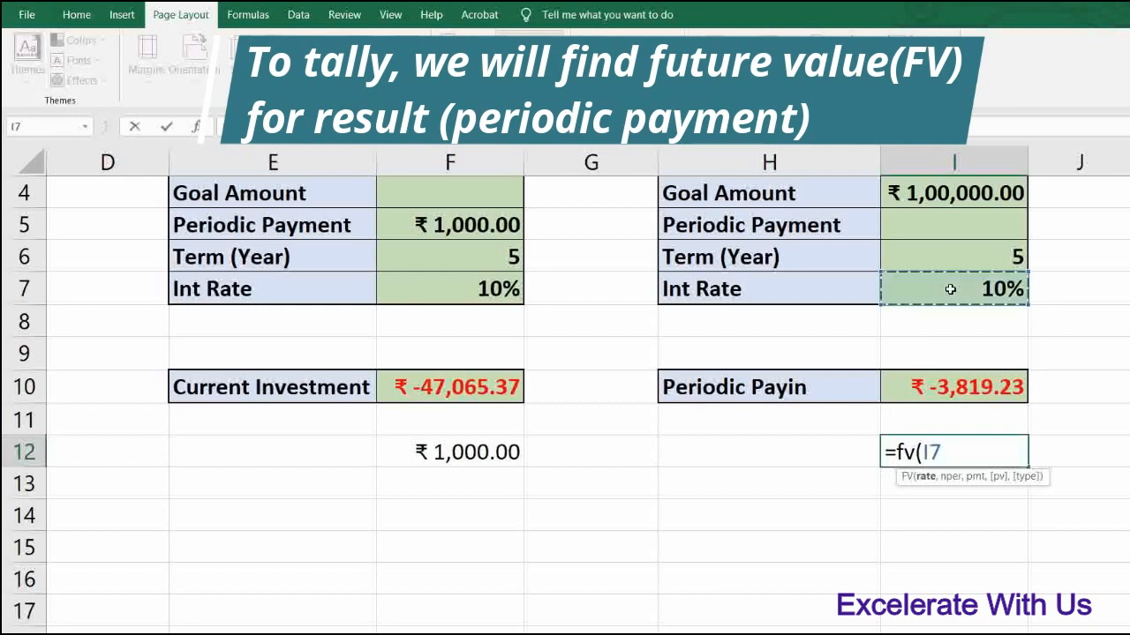
{"action": "type", "text": "/4"}
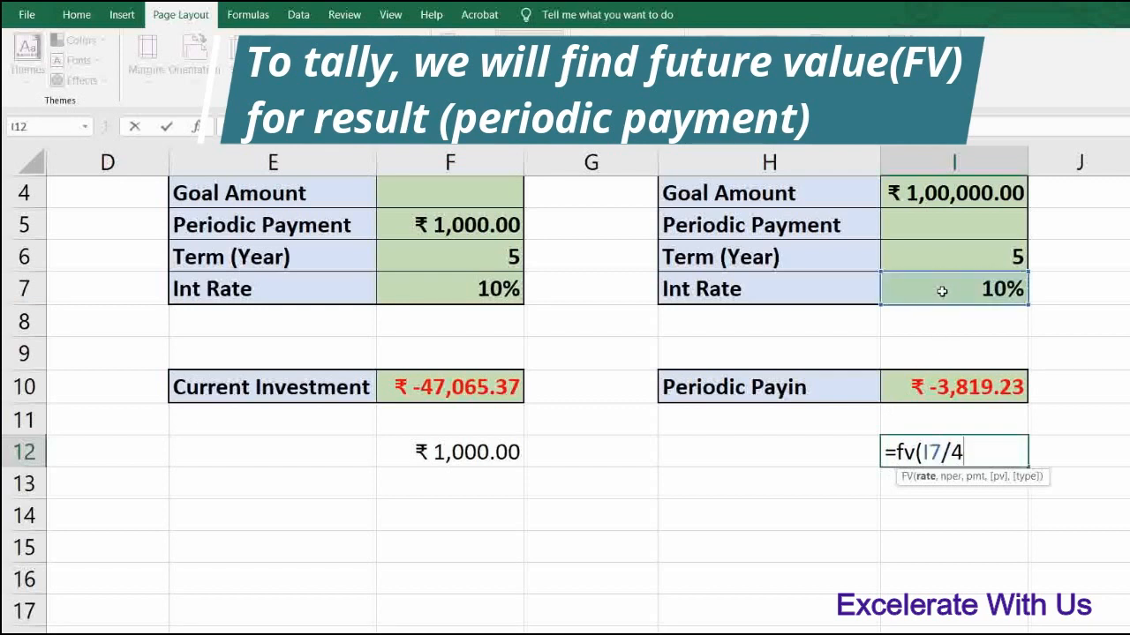
{"action": "type", "text": ","}
Complete the I12 FV formula with I6*4 periods, periodic payin I10 as payment, no present value and type 1.
{"action": "left_click", "coordinate": [943, 254]}
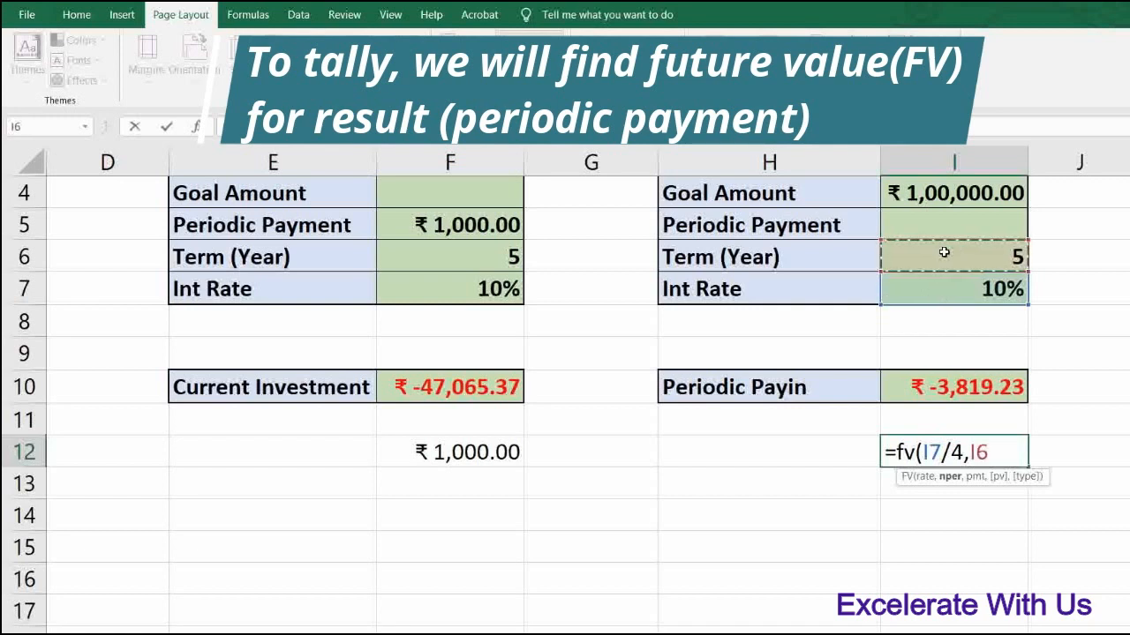
{"action": "type", "text": "*4,"}
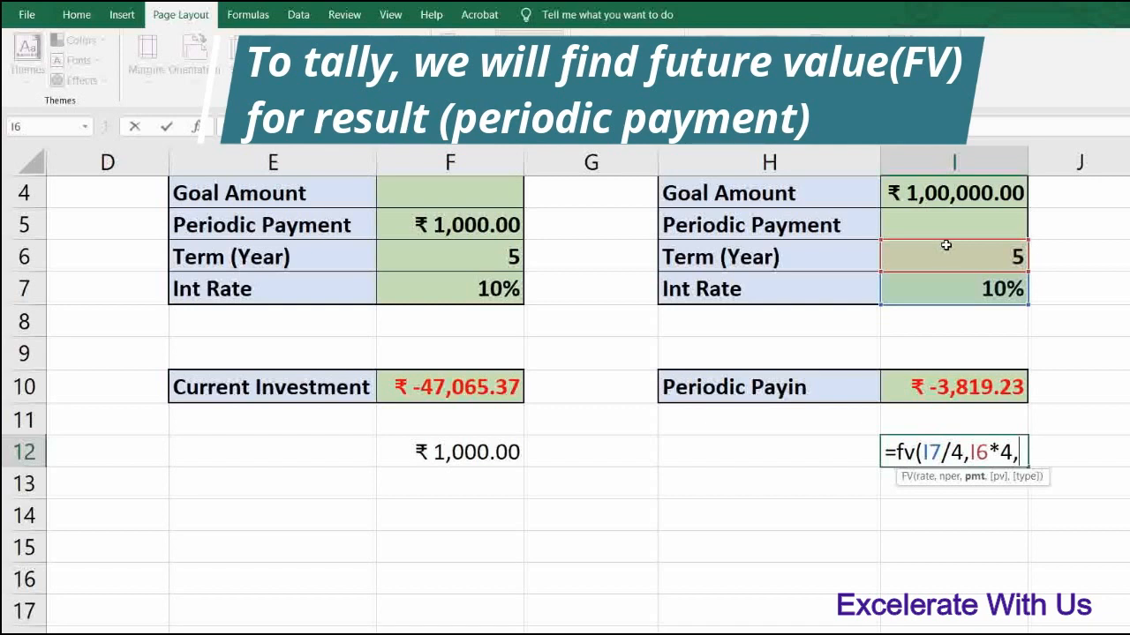
{"action": "left_click", "coordinate": [938, 386]}
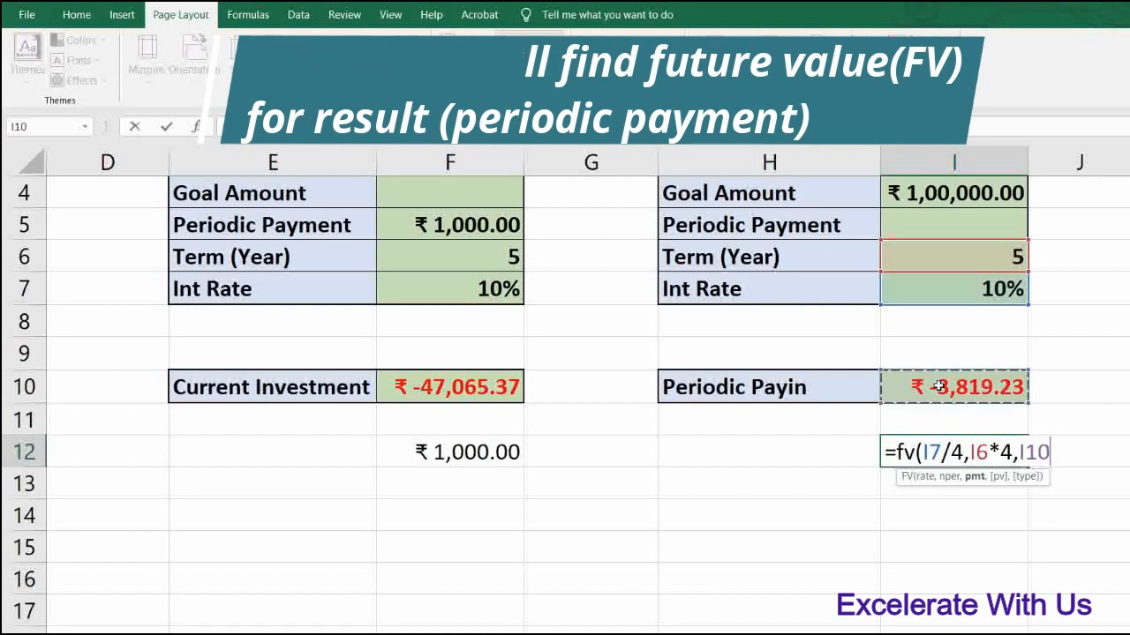
{"action": "type", "text": ","}
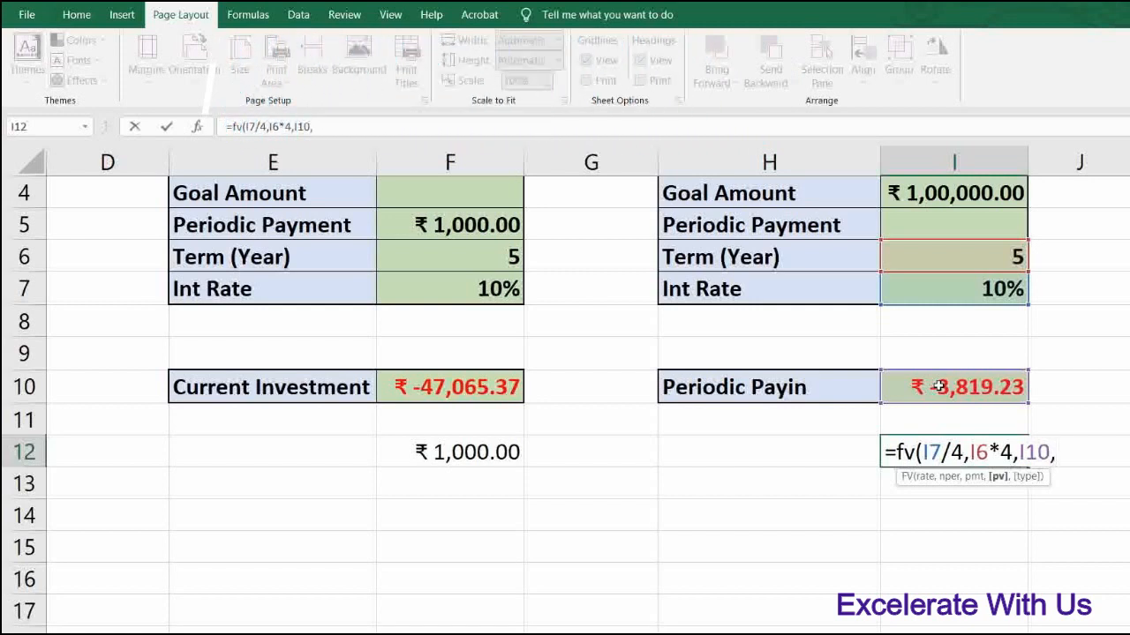
{"action": "type", "text": ",1"}
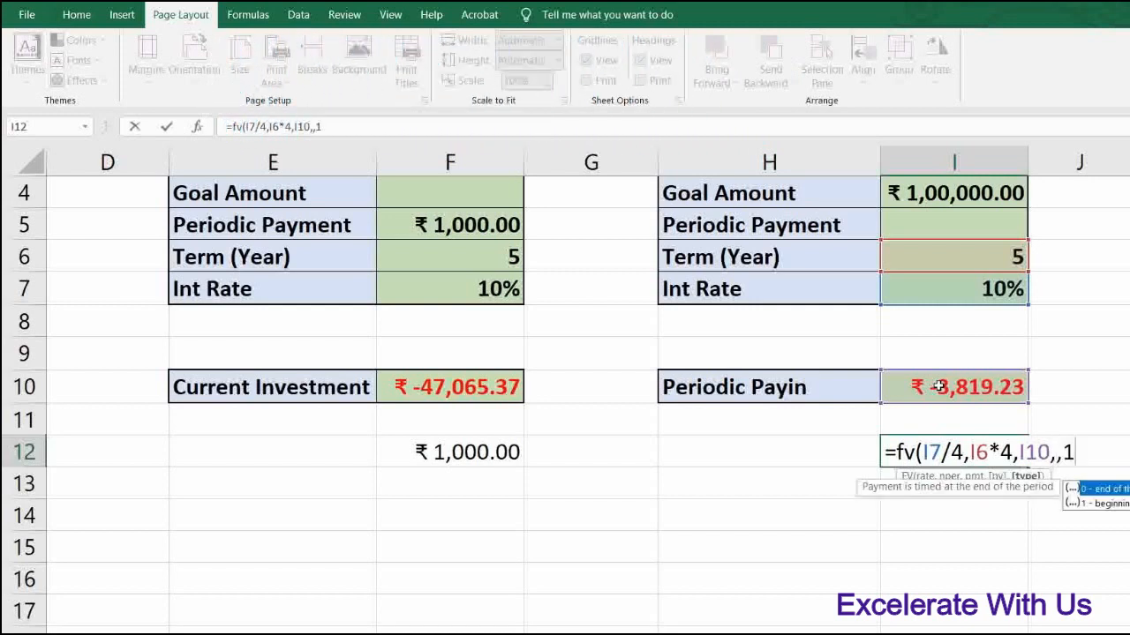
{"action": "type", "text": ")"}
{"action": "key", "text": "Return"}
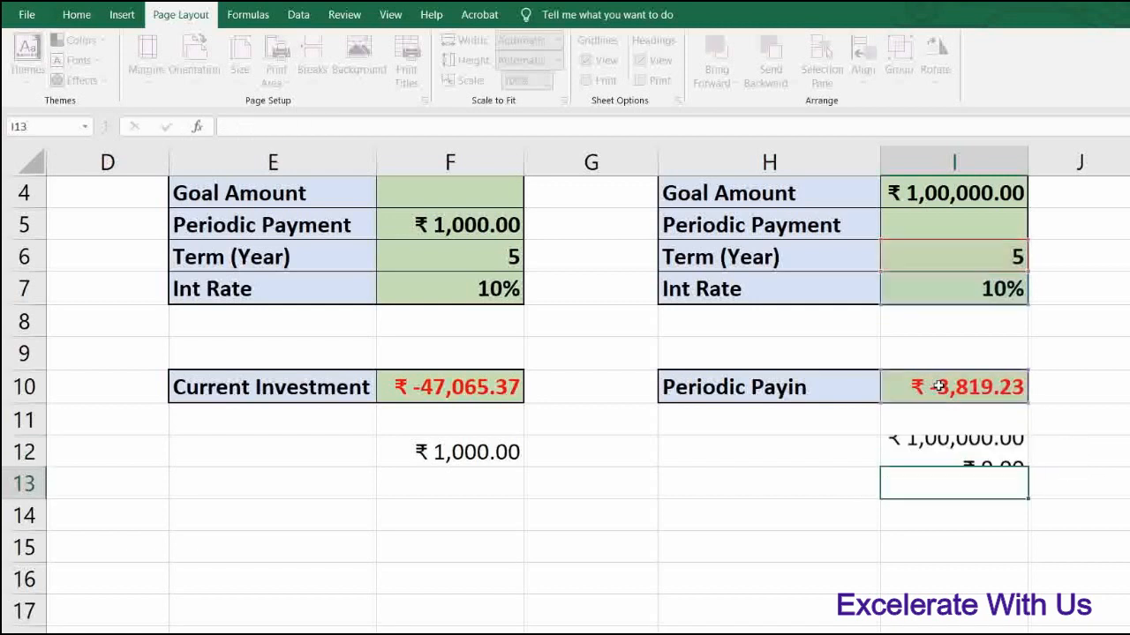
{"action": "key", "text": "Up"}
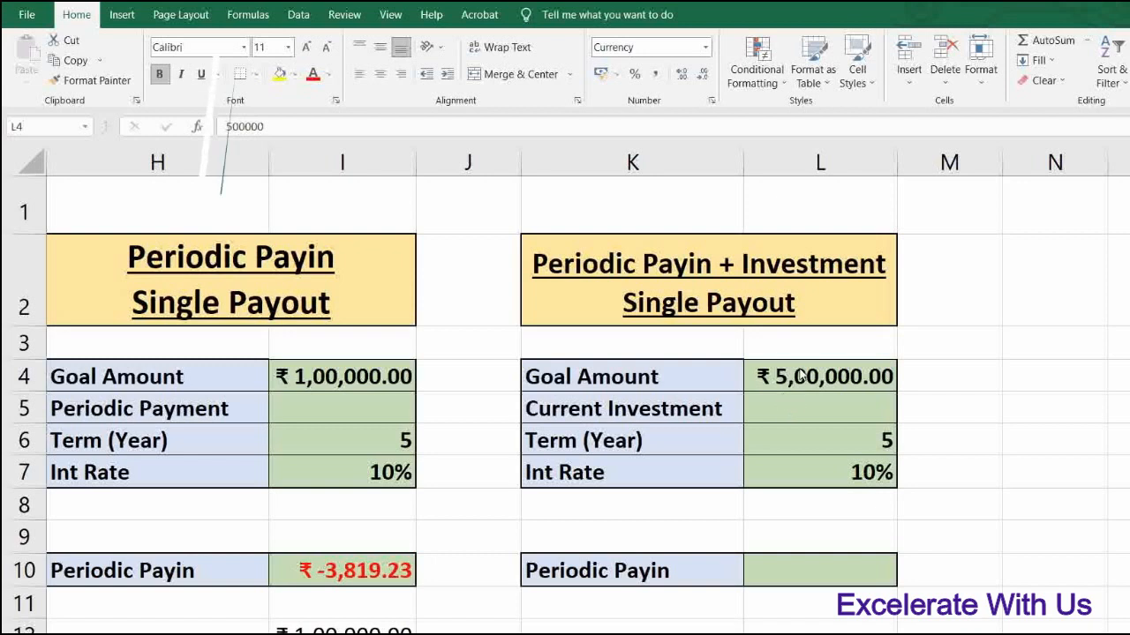
Set the current investment in L5 of the Periodic Payin + Investment Single Payout table to -100000.
{"action": "left_click", "coordinate": [799, 370]}
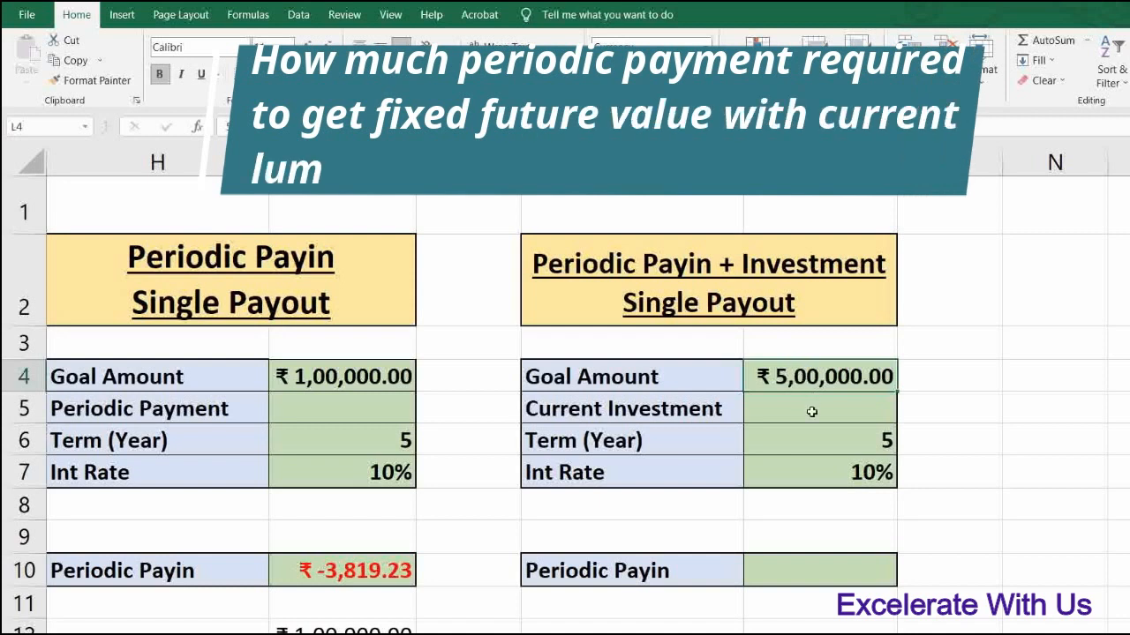
{"action": "left_click", "coordinate": [777, 408]}
{"action": "type", "text": "1"}
{"action": "key", "text": "BackSpace"}
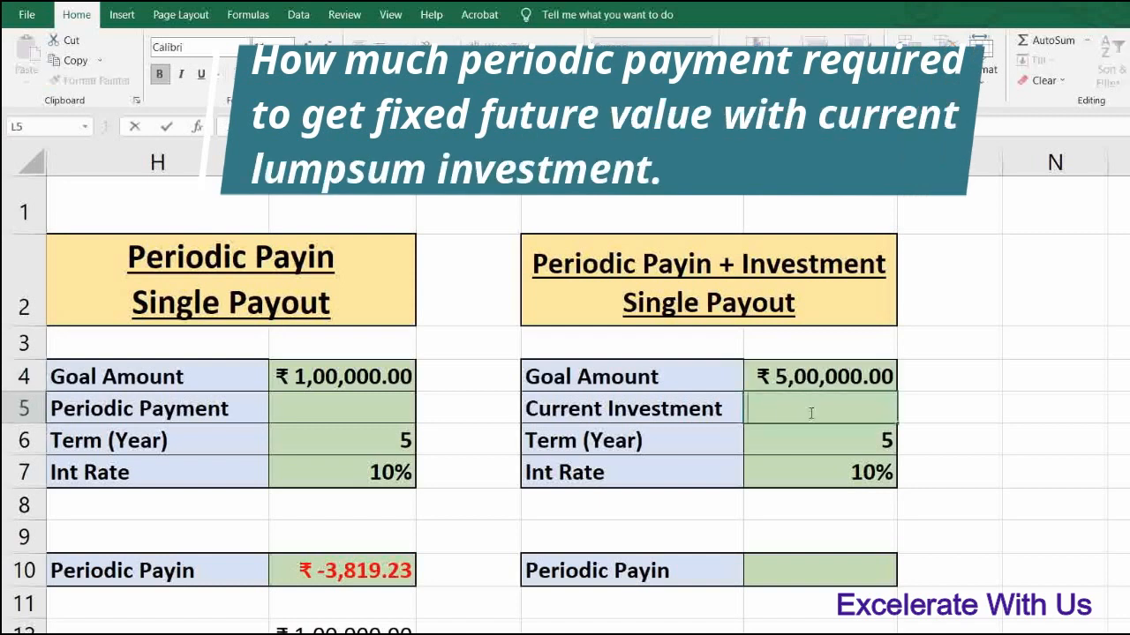
{"action": "type", "text": "-1,"}
{"action": "type", "text": "00,000"}
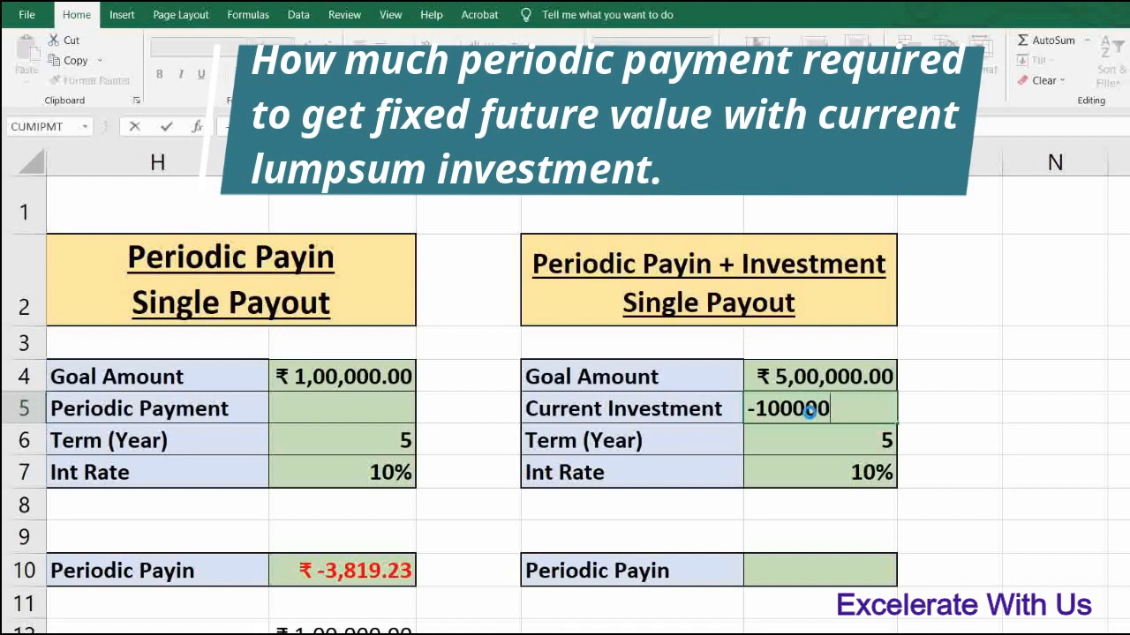
{"action": "key", "text": "Return"}
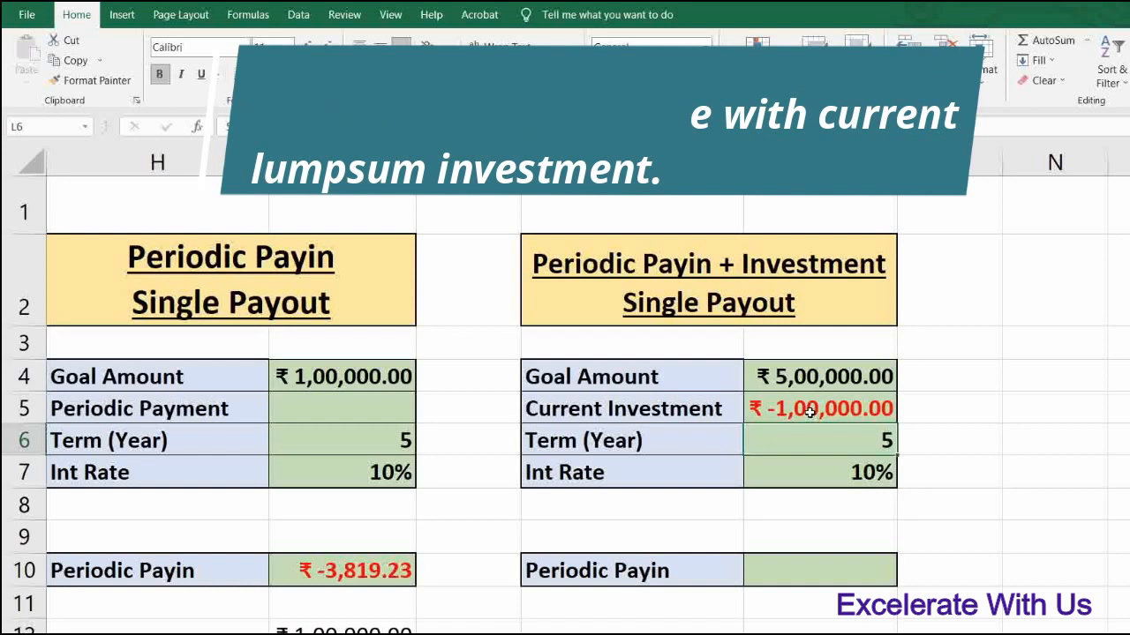
Start a PMT formula in L10 for the periodic payin, with monthly rate L7/12 and L6*12 periods.
{"action": "left_click", "coordinate": [788, 562]}
{"action": "type", "text": "="}
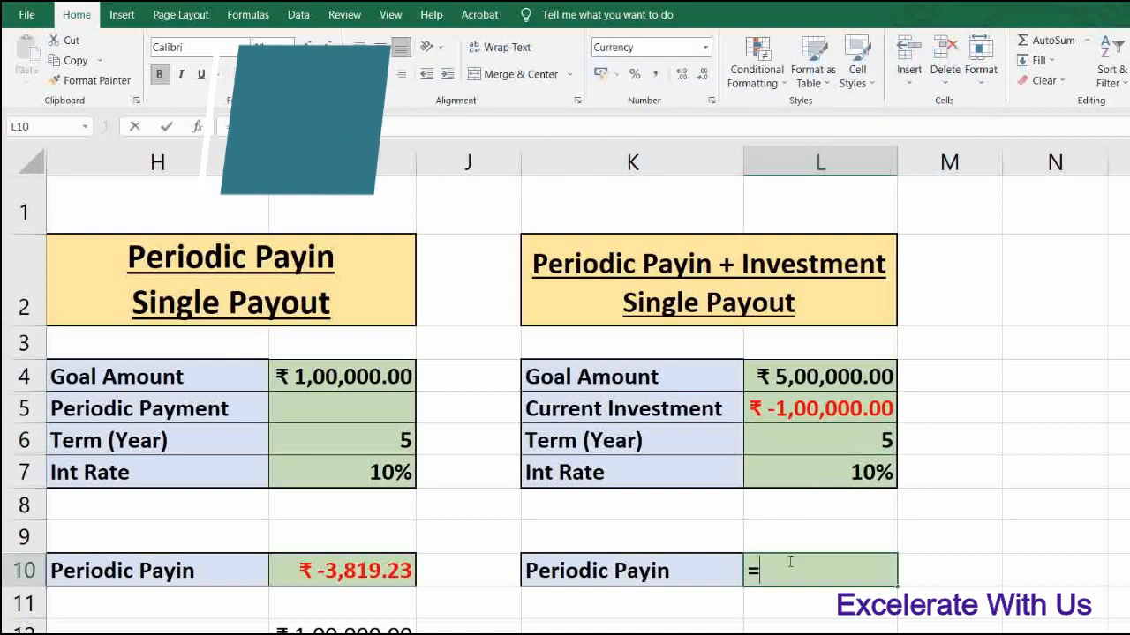
{"action": "type", "text": "pmt"}
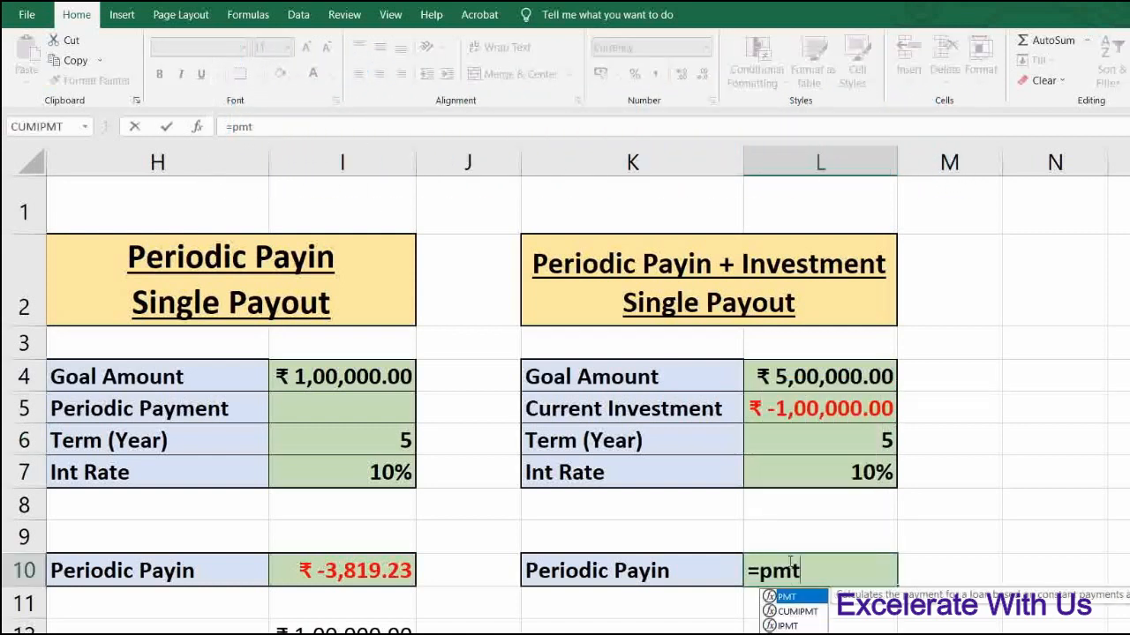
{"action": "type", "text": "("}
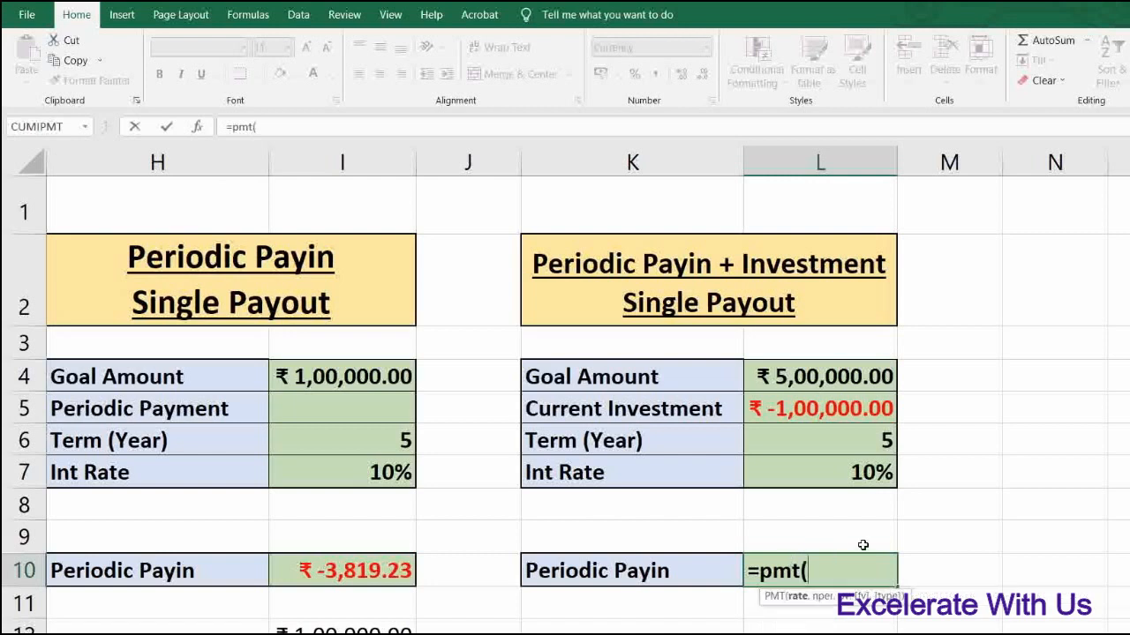
{"action": "left_click", "coordinate": [833, 472]}
{"action": "type", "text": "/12,"}
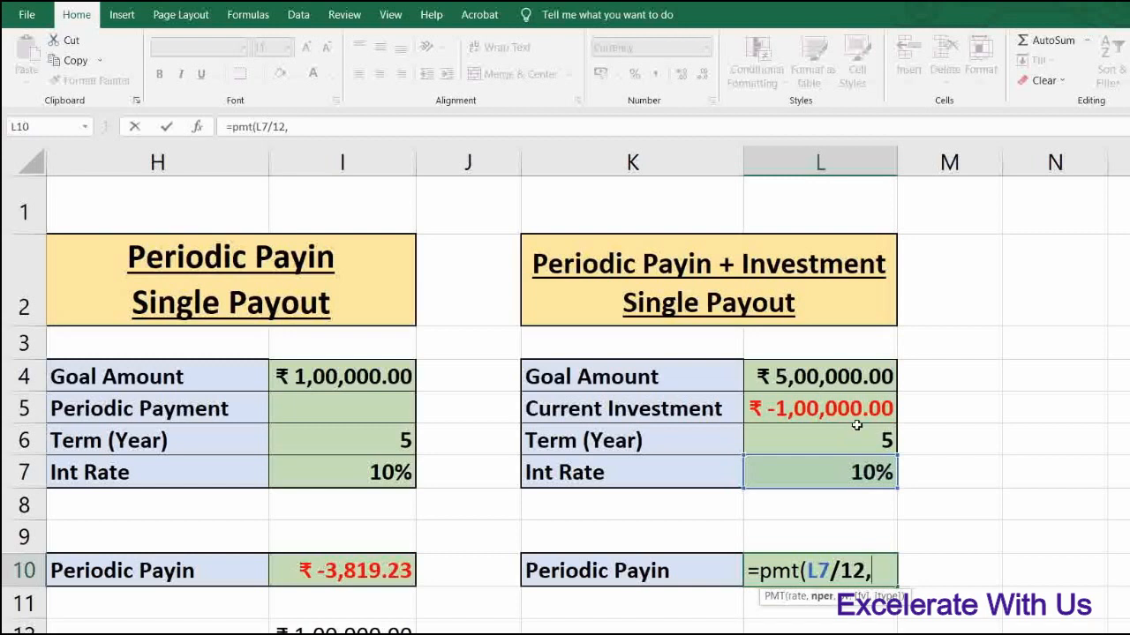
{"action": "left_click", "coordinate": [842, 447]}
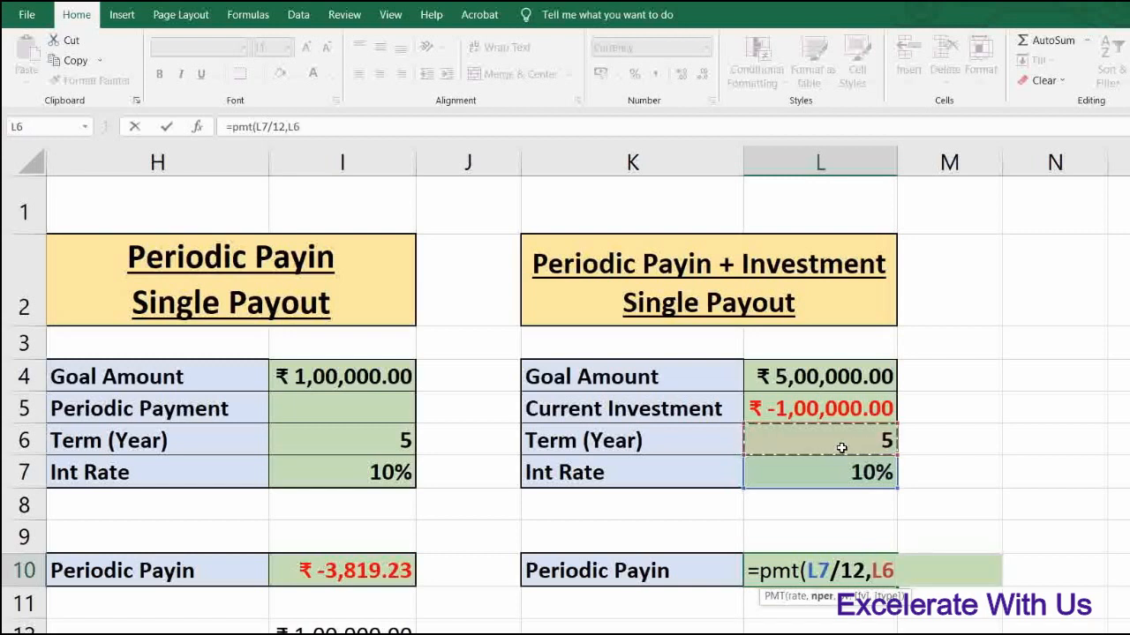
{"action": "type", "text": "*12,"}
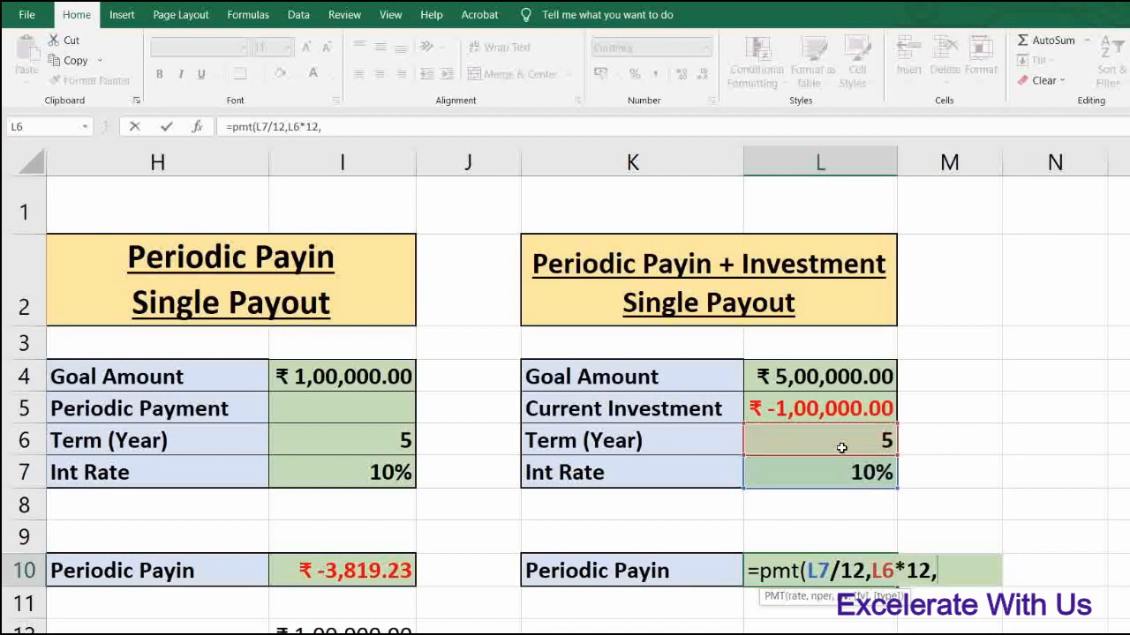
Complete the L10 PMT formula with current investment L5 as present value, goal amount L4 as future value and type 1.
{"action": "left_click", "coordinate": [824, 407]}
{"action": "type", "text": ","}
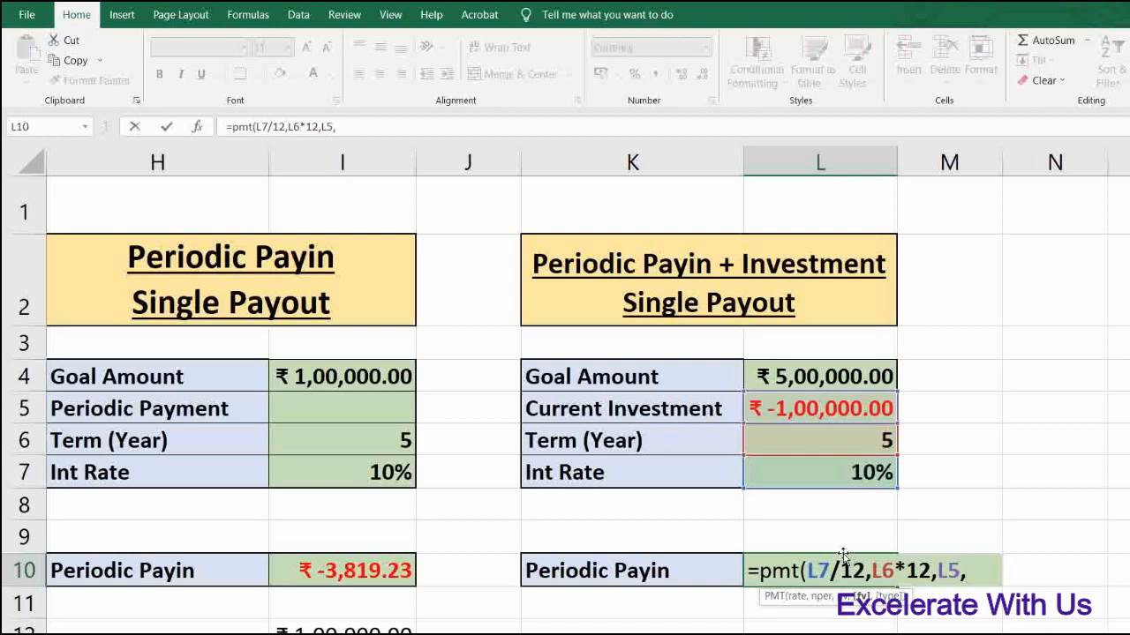
{"action": "left_click", "coordinate": [838, 374]}
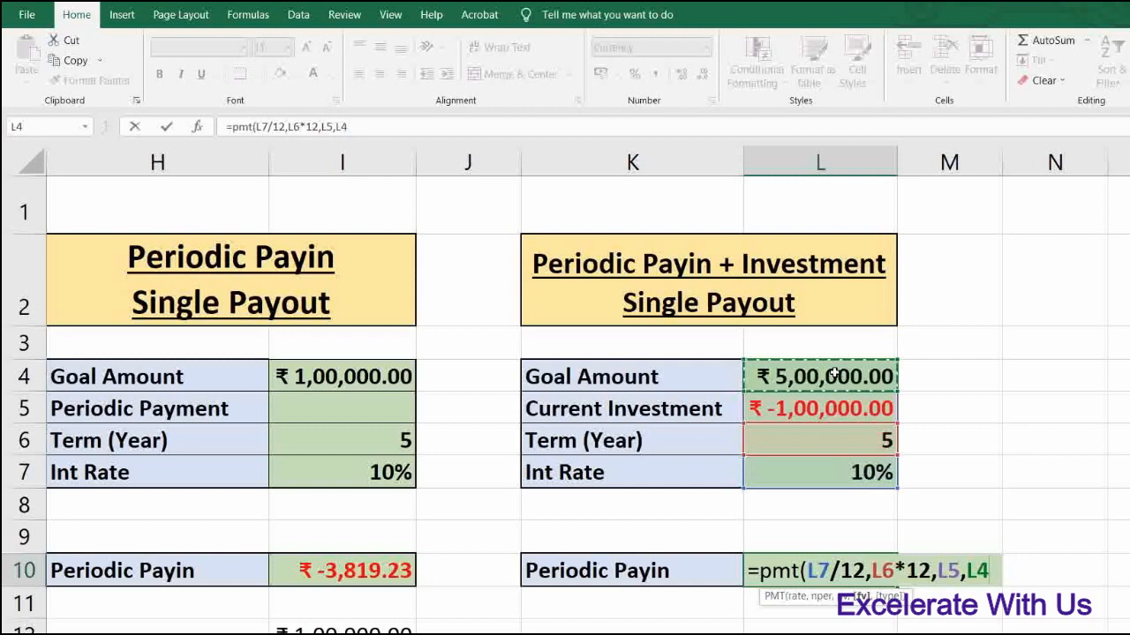
{"action": "type", "text": ","}
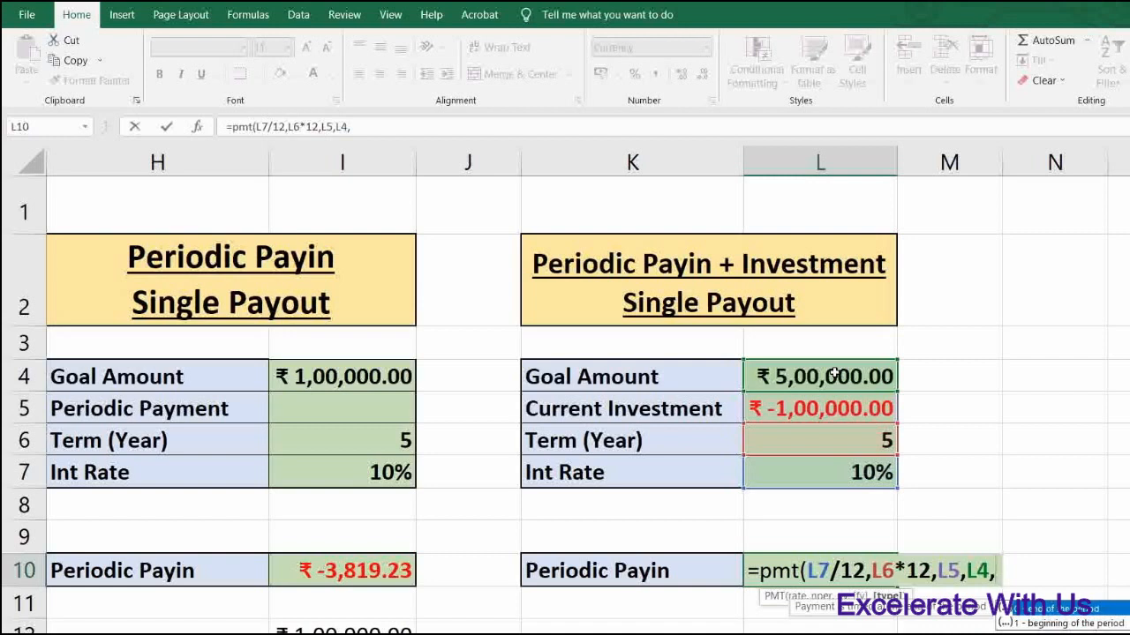
{"action": "type", "text": "1"}
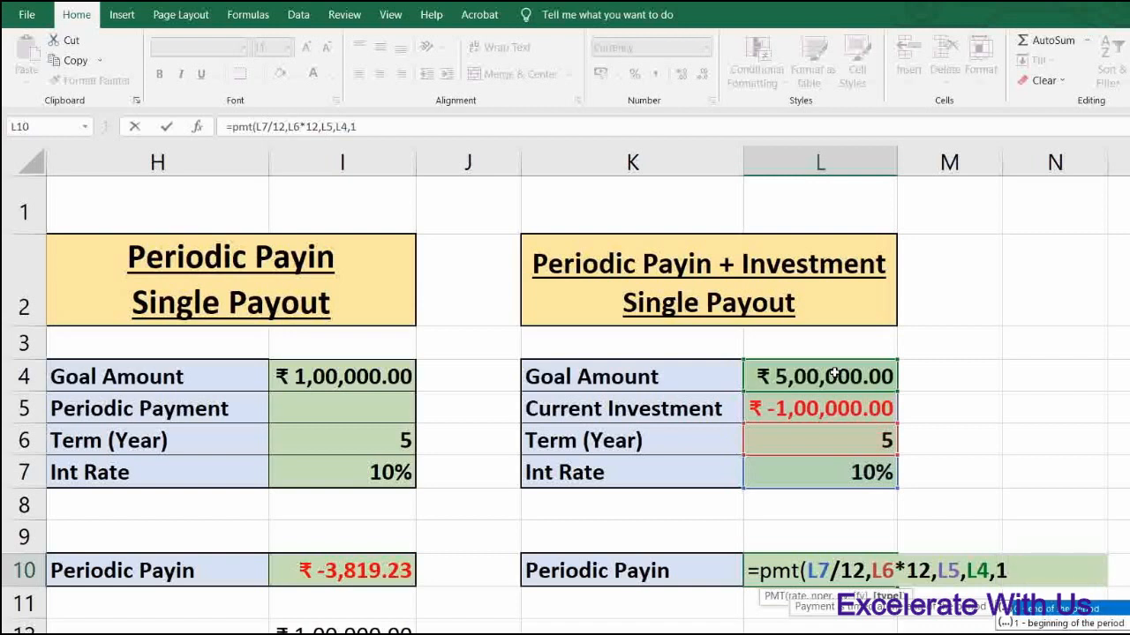
{"action": "type", "text": ")"}
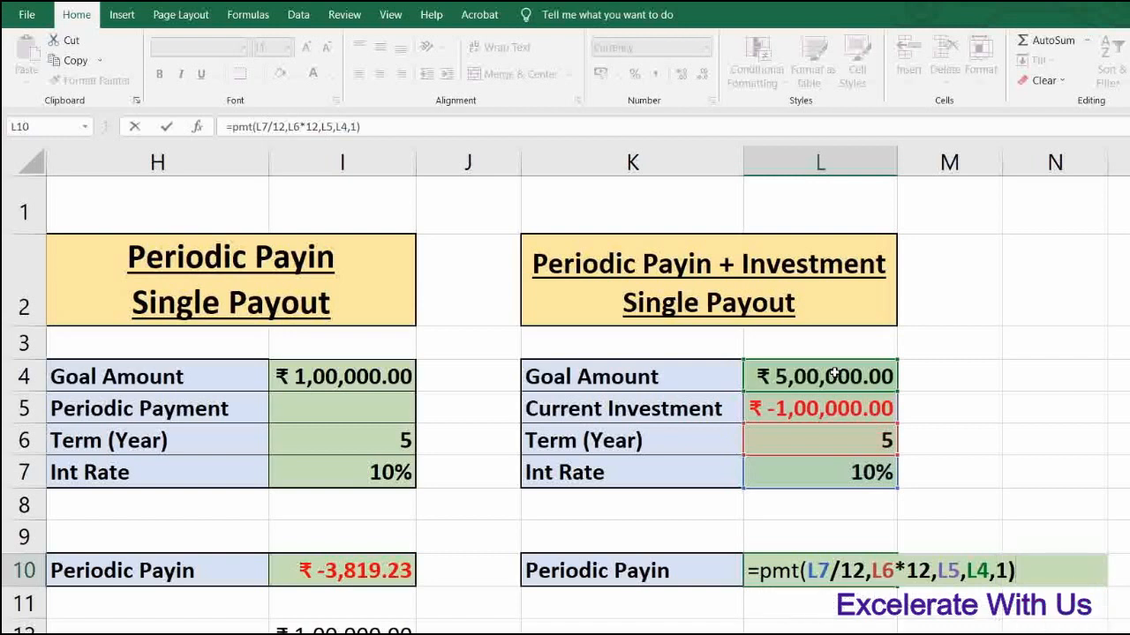
{"action": "key", "text": "Return"}
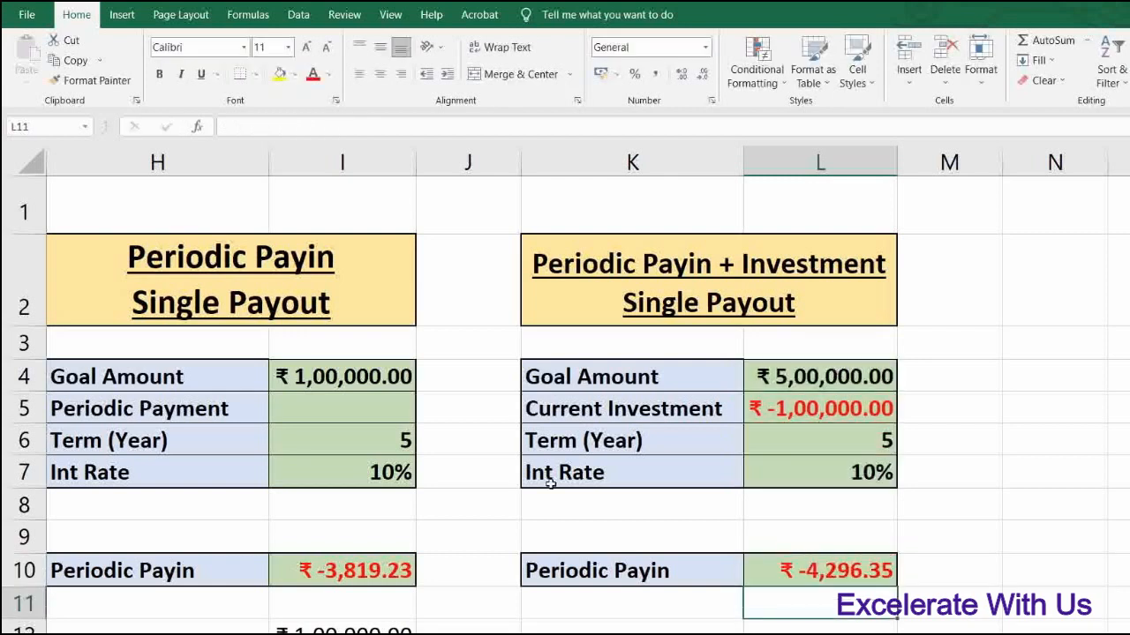
{"action": "left_click", "coordinate": [830, 571]}
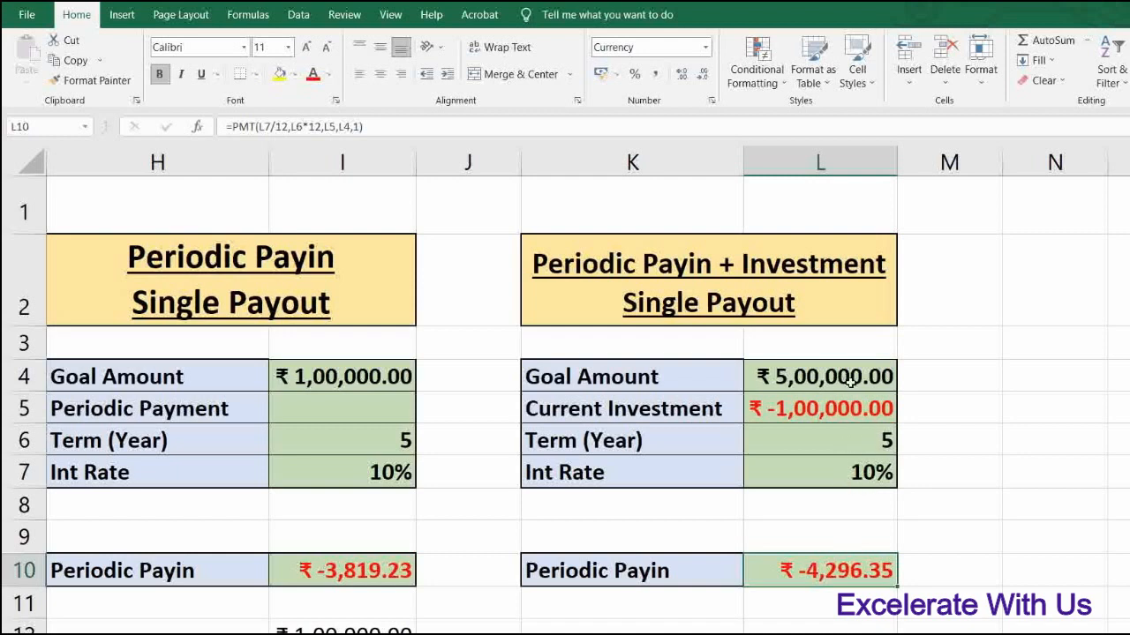
Start an FV formula in L12 to cross-check the goal amount, with monthly rate L7/12 and L6*12 periods.
{"action": "scroll", "coordinate": [761, 352], "scroll_direction": "down", "scroll_amount": 1}
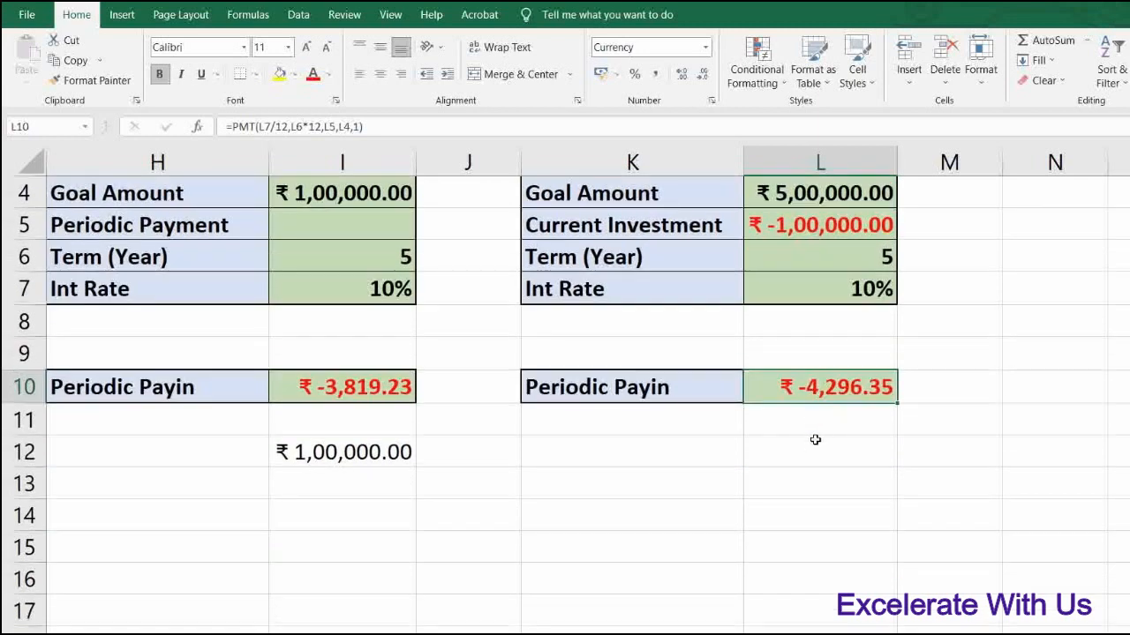
{"action": "left_click", "coordinate": [813, 442]}
{"action": "type", "text": "="}
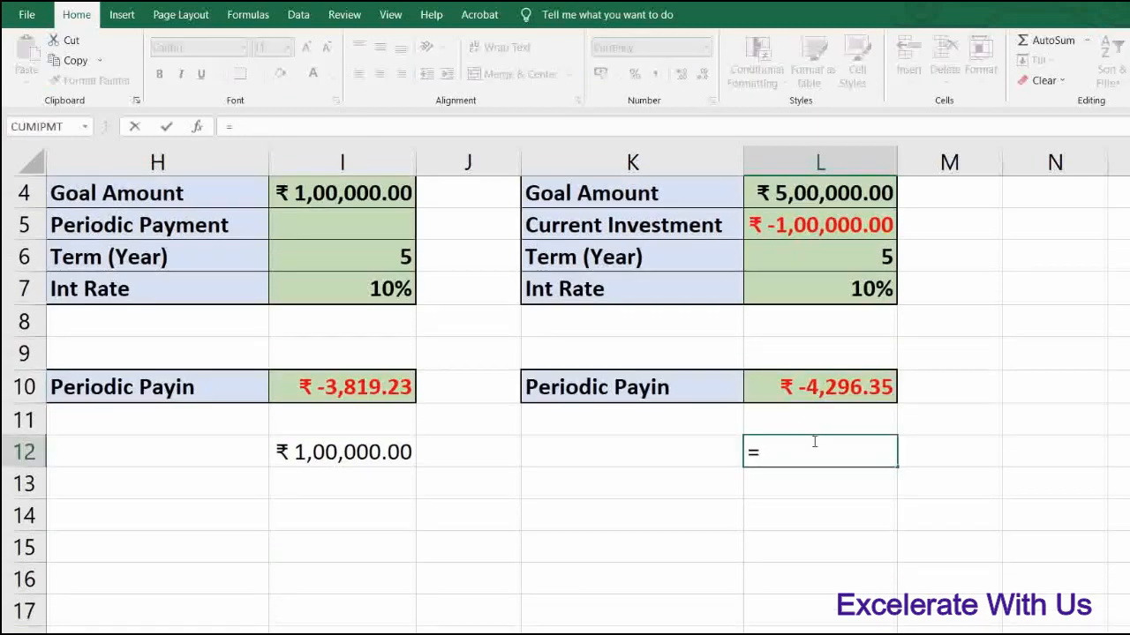
{"action": "type", "text": "fv"}
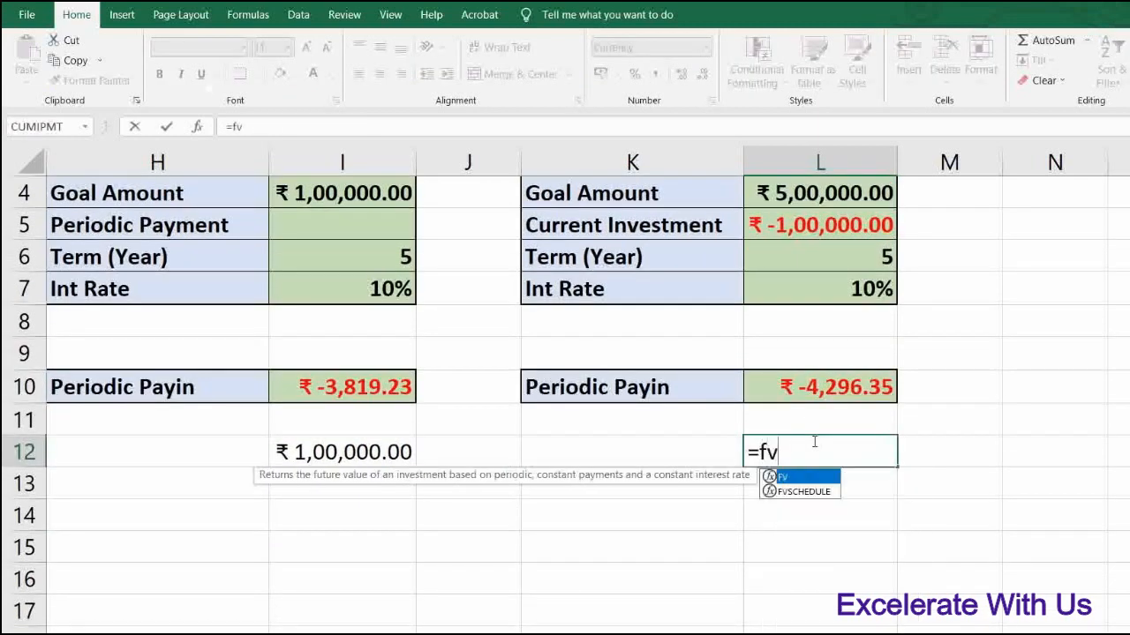
{"action": "type", "text": "("}
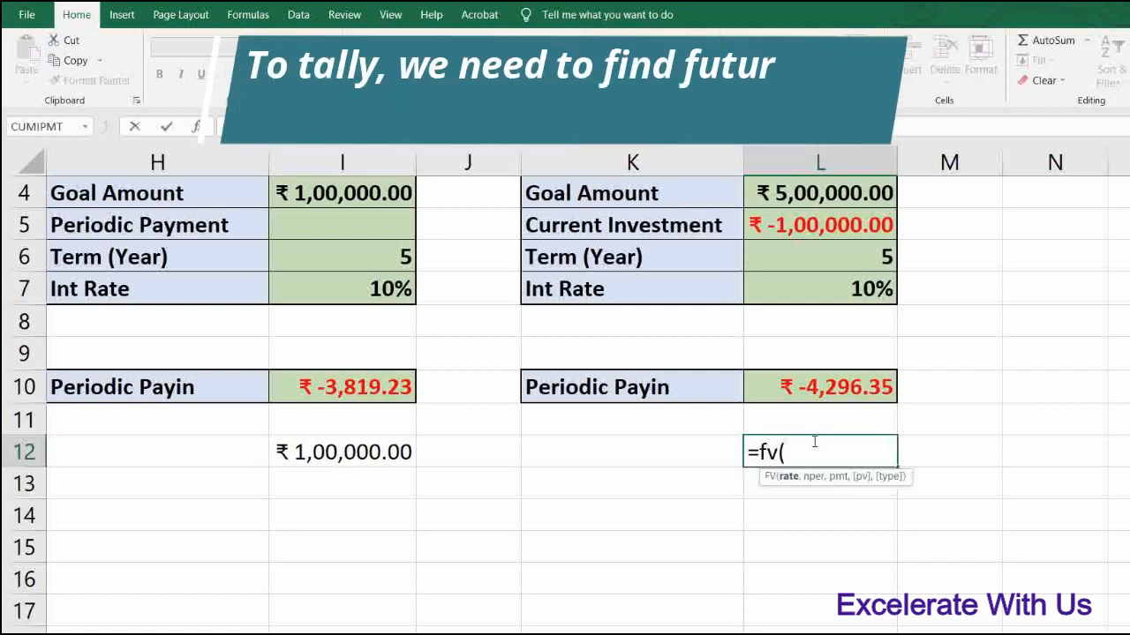
{"action": "left_click", "coordinate": [843, 291]}
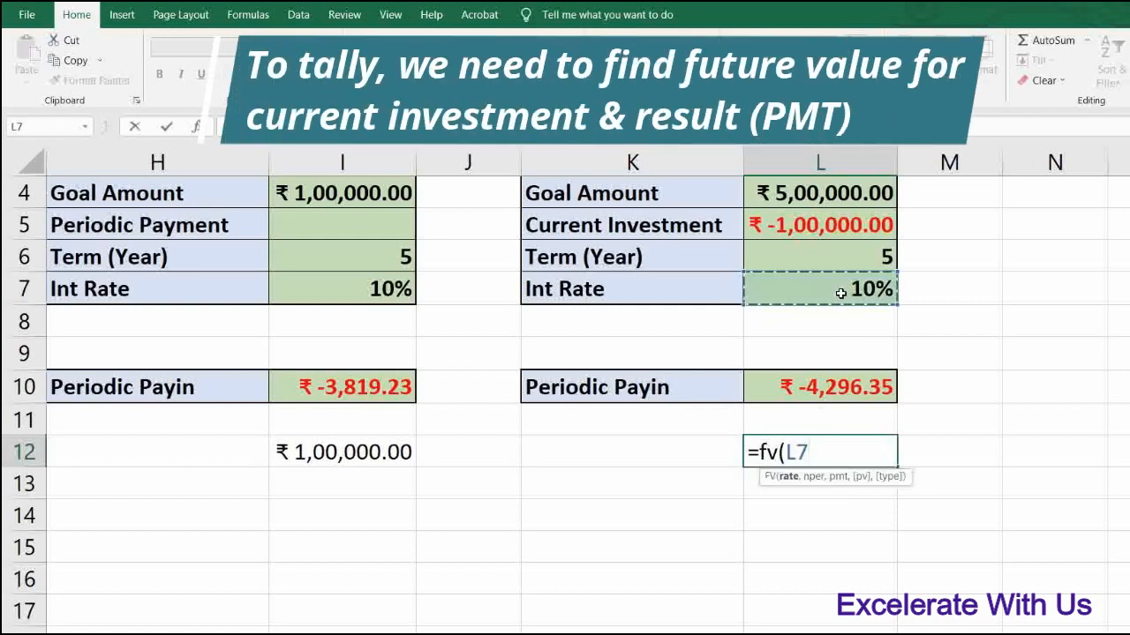
{"action": "type", "text": "/12,"}
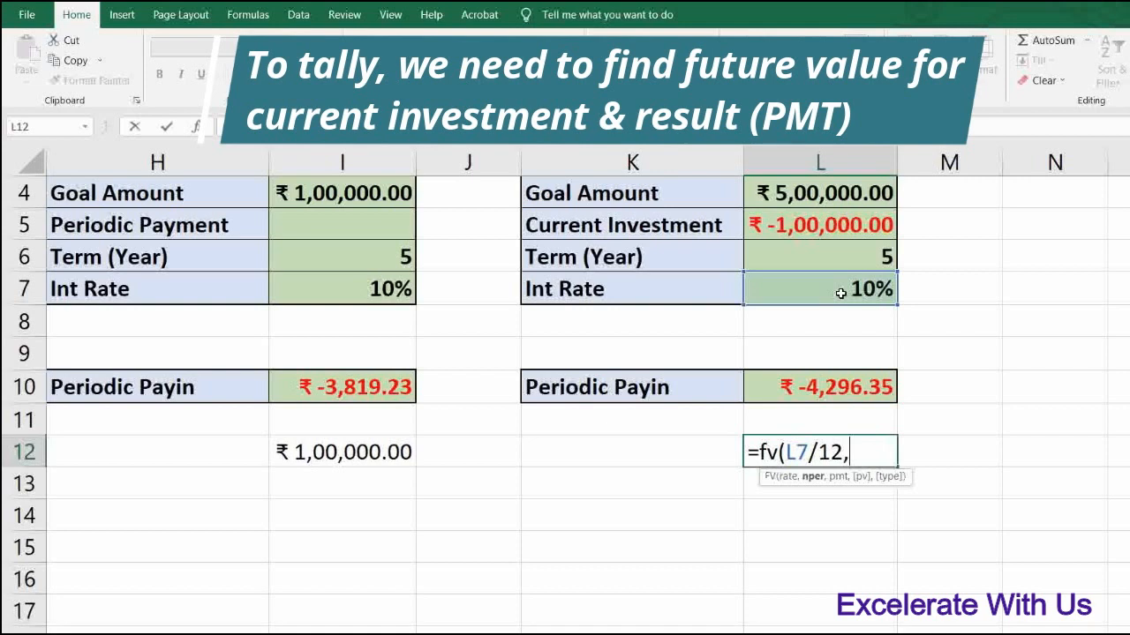
{"action": "left_click", "coordinate": [851, 254]}
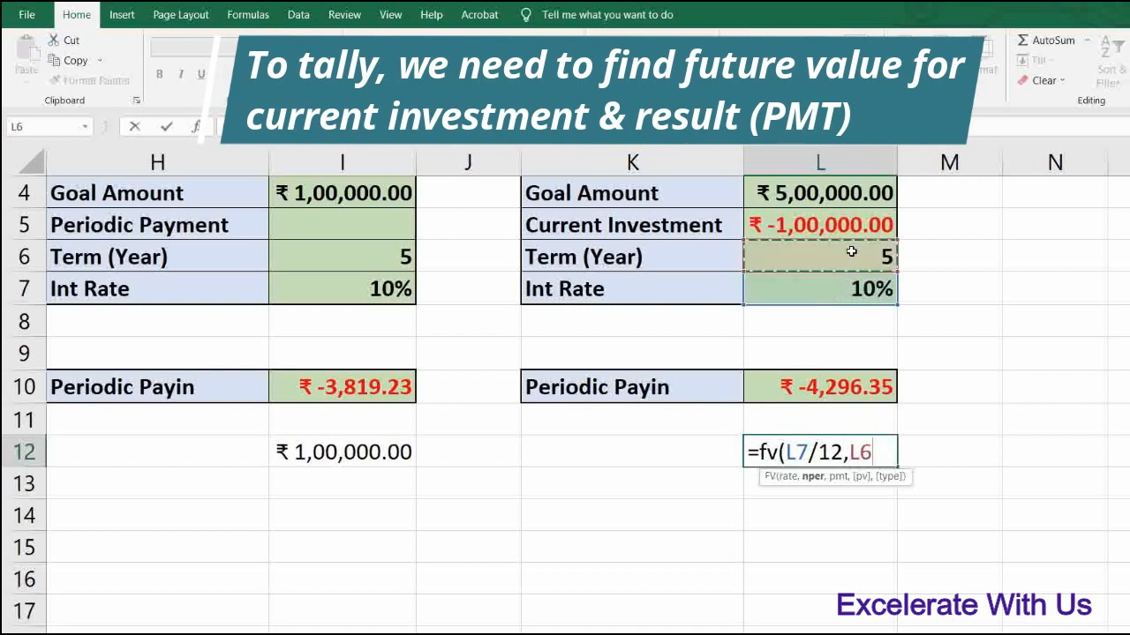
{"action": "type", "text": "*"}
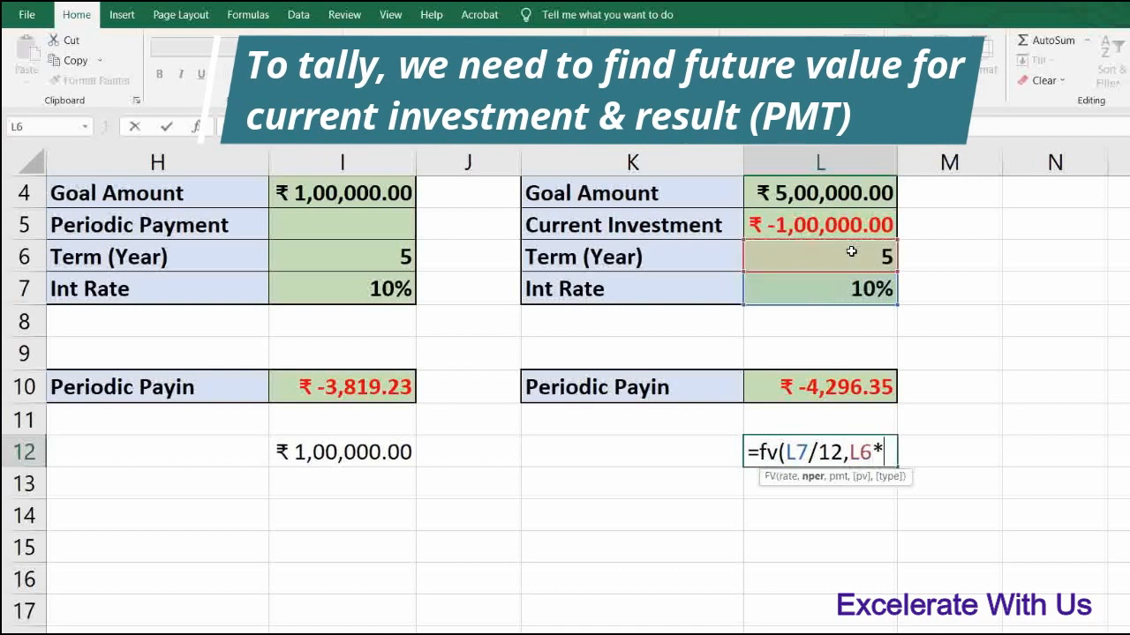
{"action": "type", "text": "12,"}
Complete the L12 FV formula with periodic payin L10 as payment, current investment L5 as present value and type 1.
{"action": "left_click", "coordinate": [816, 388]}
{"action": "type", "text": ","}
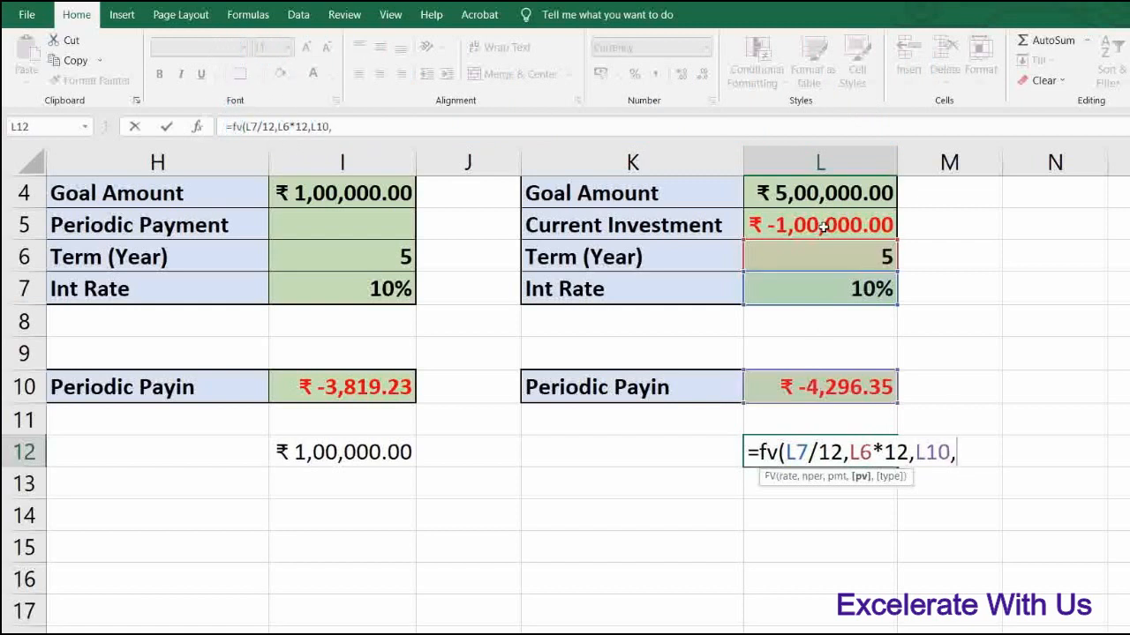
{"action": "left_click", "coordinate": [823, 227]}
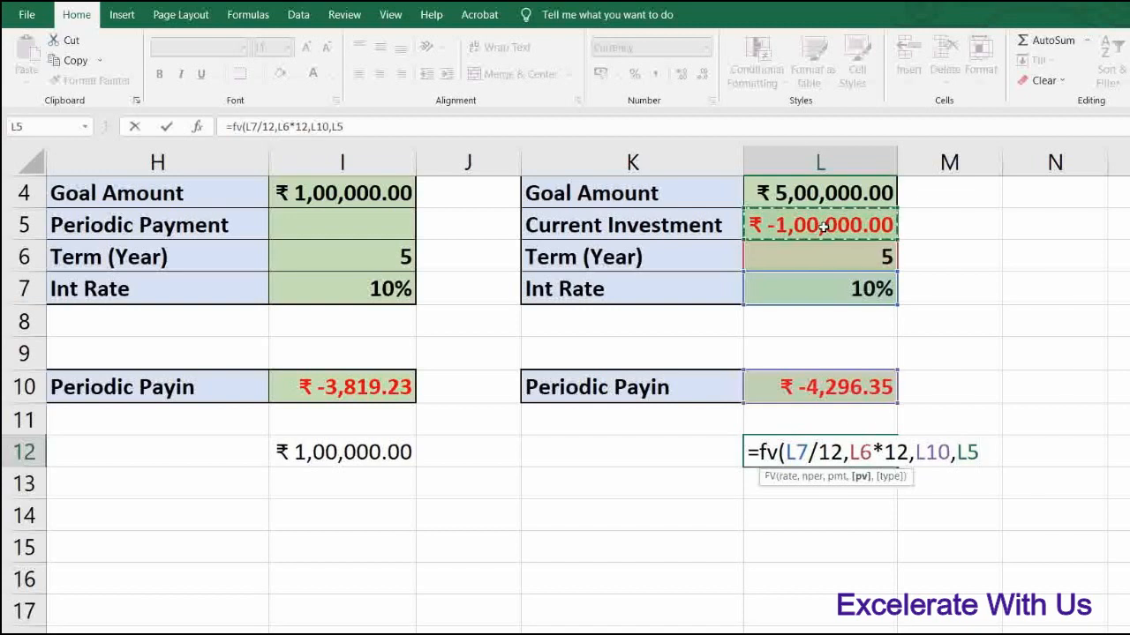
{"action": "type", "text": ","}
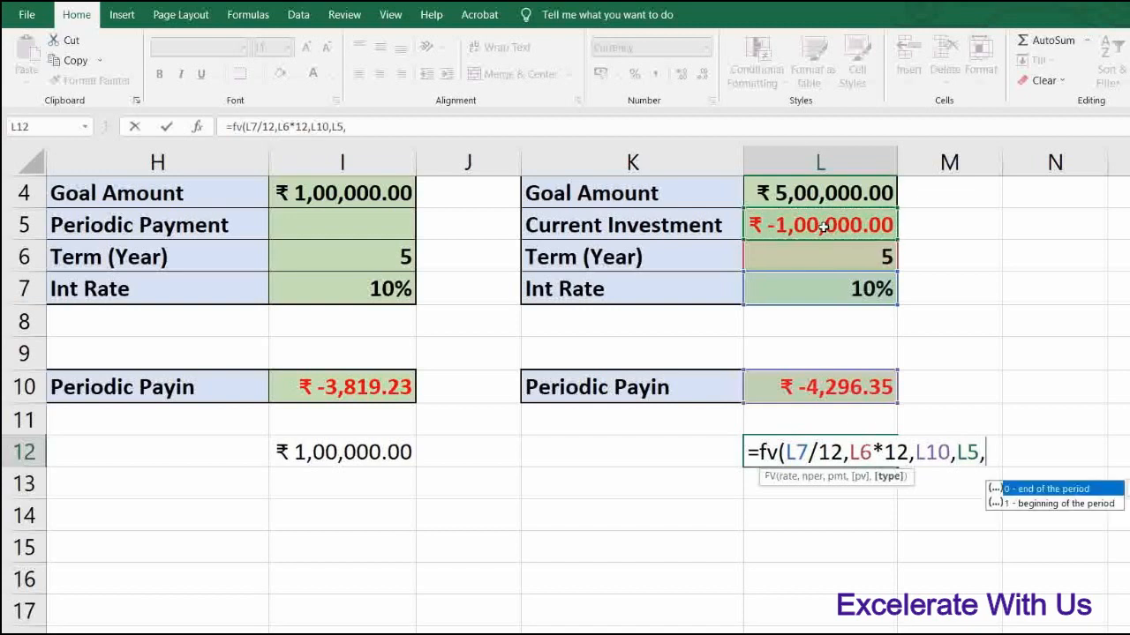
{"action": "type", "text": "1)"}
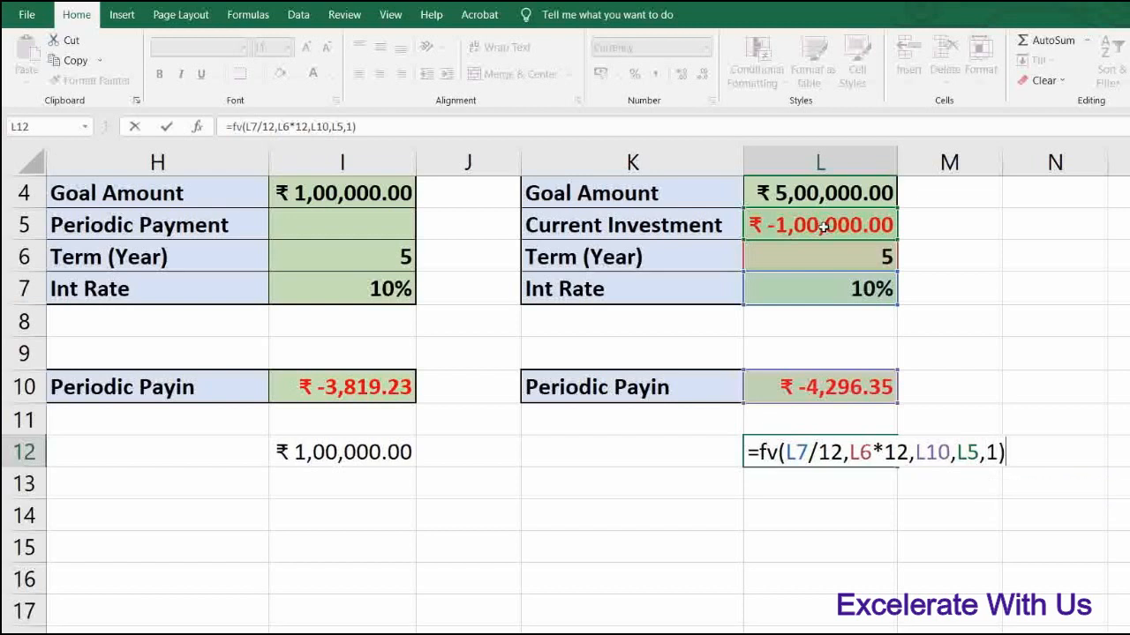
{"action": "key", "text": "Return"}
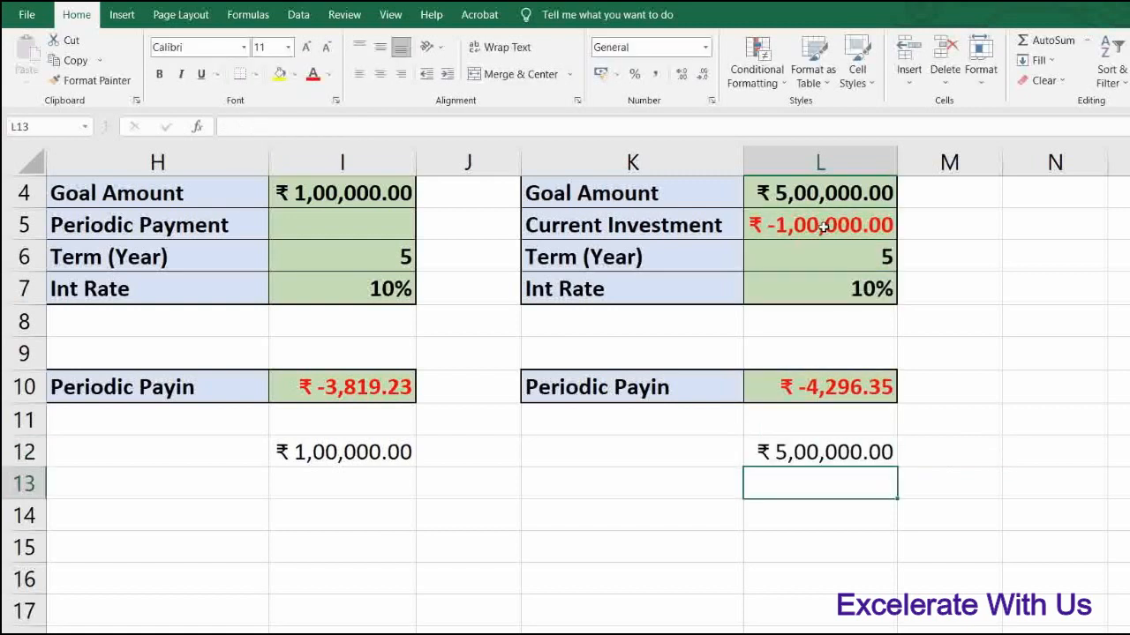
{"action": "left_click", "coordinate": [800, 452]}
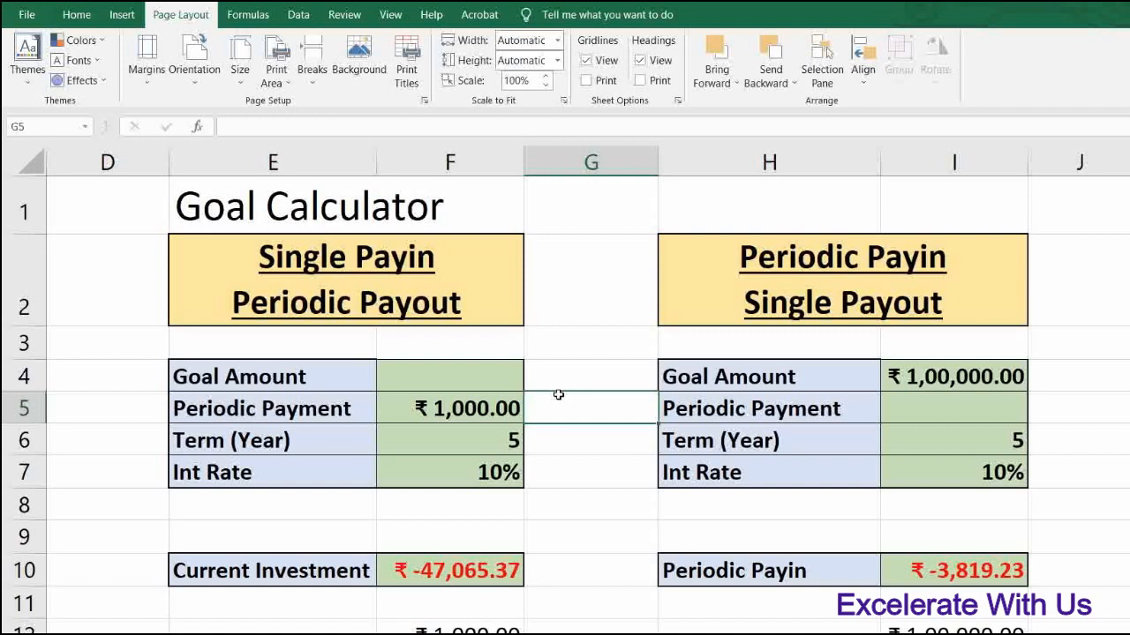
Enter the function names PV, FV and PMT in cells G5, G6 and G7.
{"action": "double_click", "coordinate": [559, 395]}
{"action": "type", "text": "PV"}
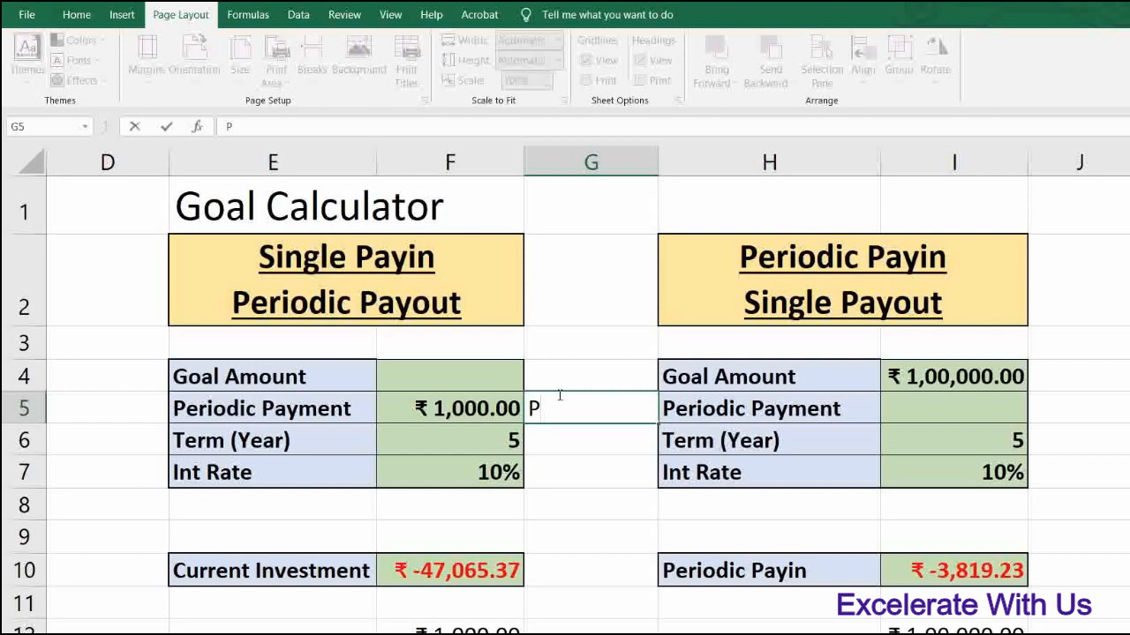
{"action": "key", "text": "Return"}
{"action": "type", "text": "FV"}
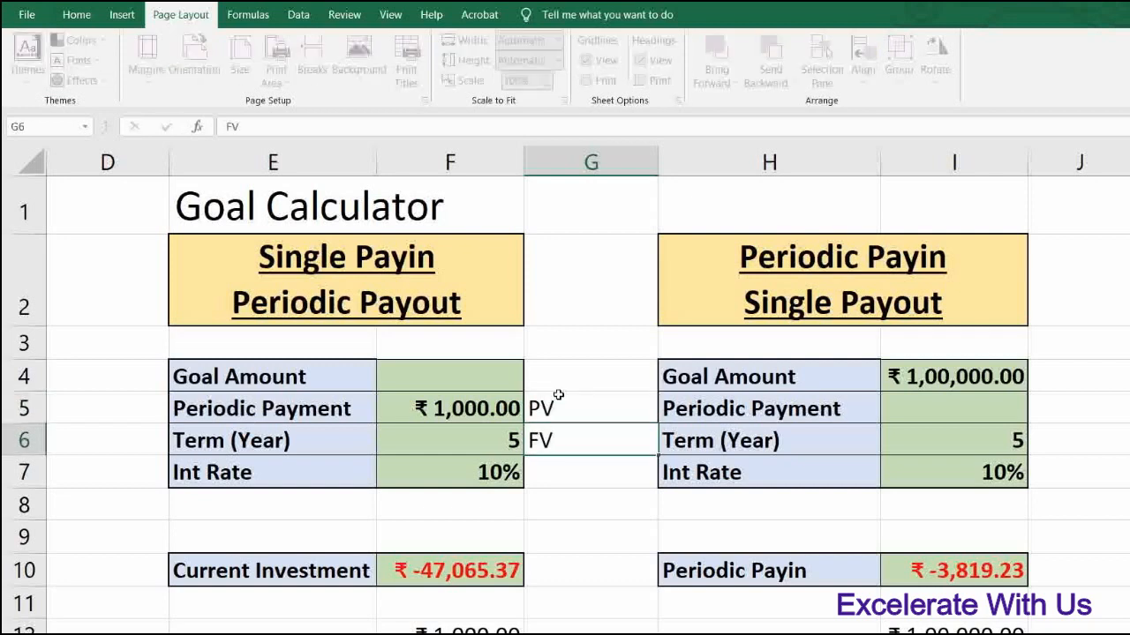
{"action": "key", "text": "Return"}
{"action": "type", "text": "PMT"}
{"action": "key", "text": "Return"}
{"action": "key", "text": "Up"}
{"action": "key", "text": "Up"}
{"action": "key", "text": "Down"}
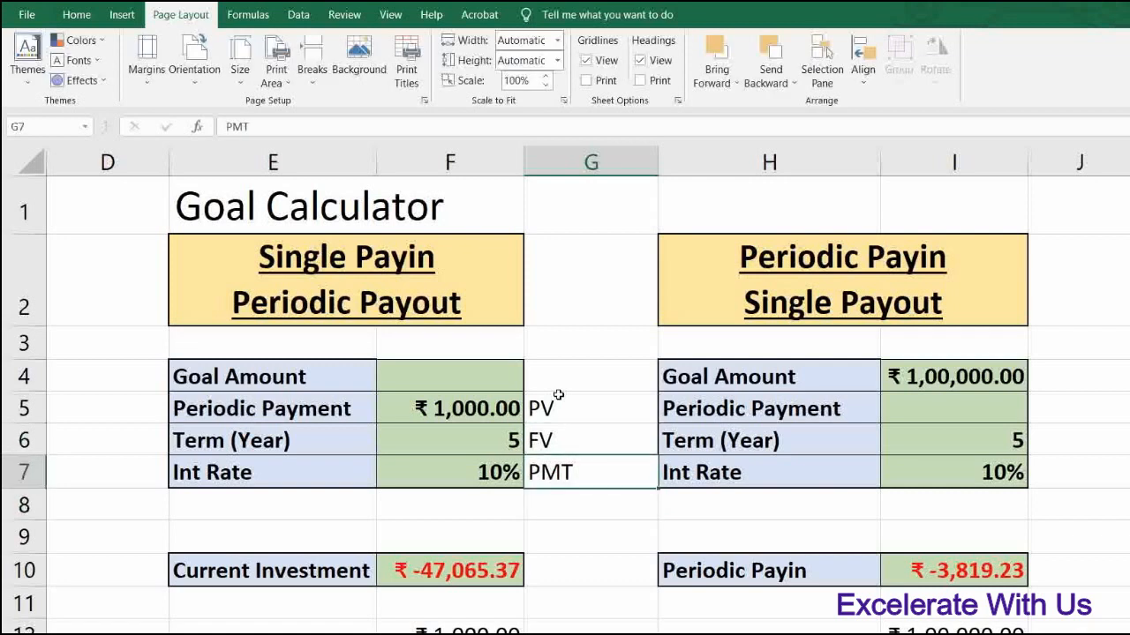